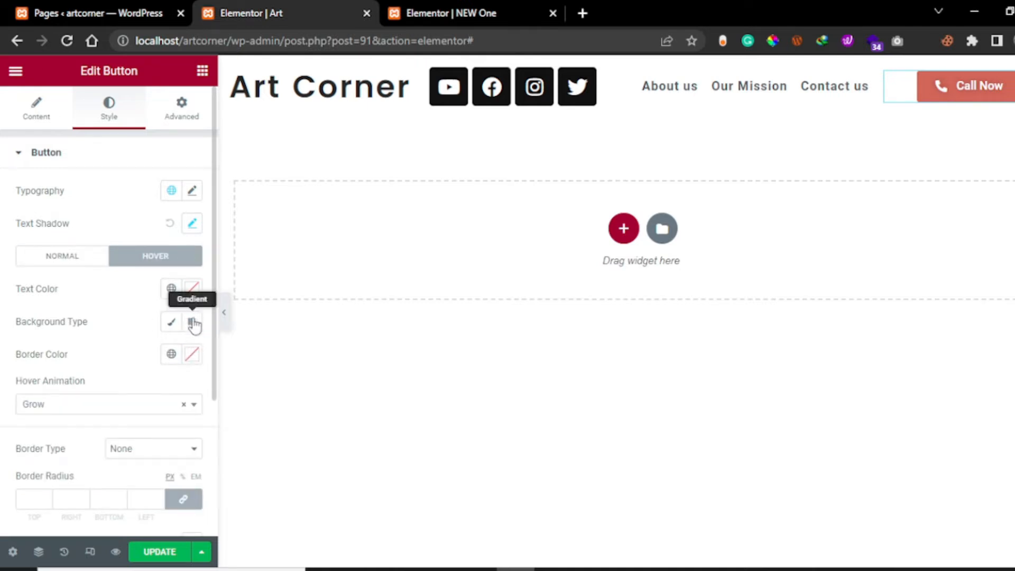
# Give the Call Now button a classic red background for its hover state.
pyautogui.click(171, 322)
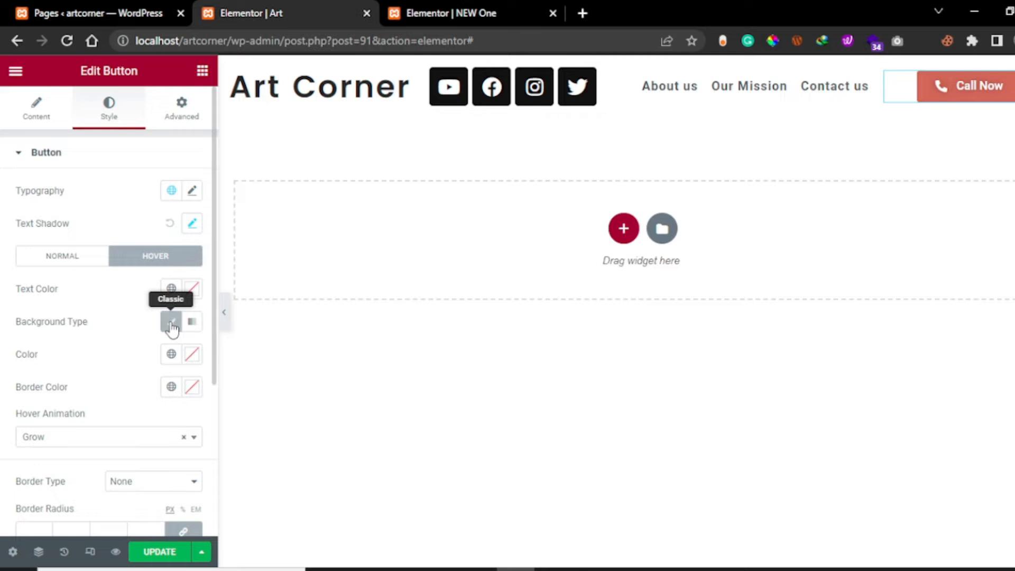
pyautogui.click(193, 355)
pyautogui.click(260, 183)
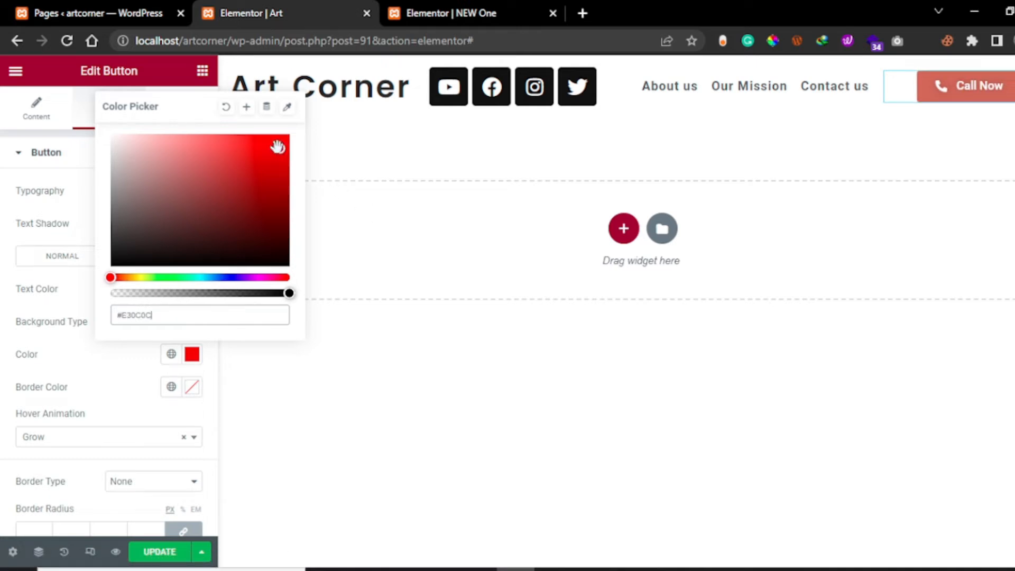
pyautogui.click(3, 315)
# Look through the Call Now button's hover animations and choose Grow.
pyautogui.scroll(-2, 132, 415)
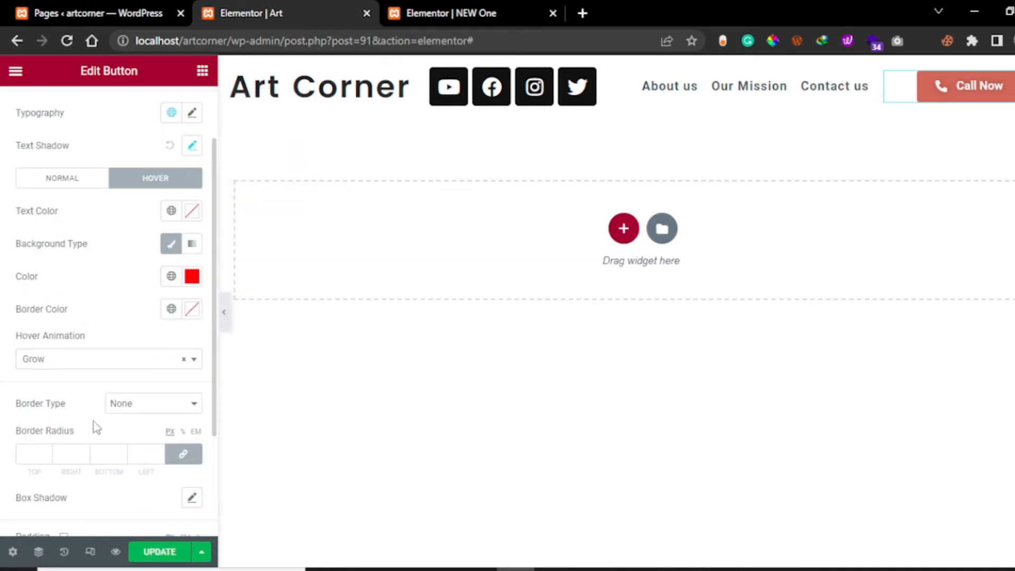
pyautogui.click(63, 365)
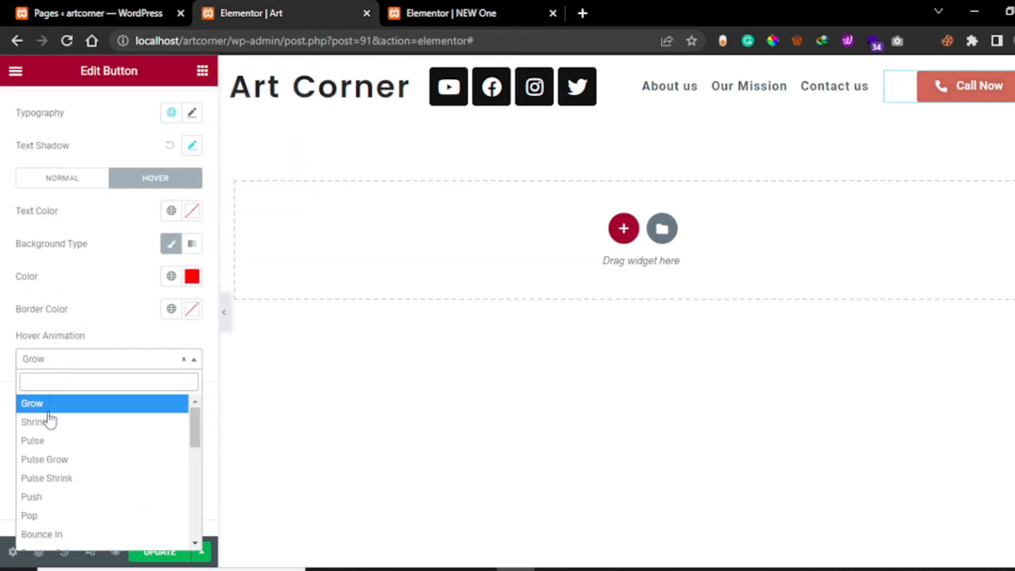
pyautogui.scroll(-6, 56, 496)
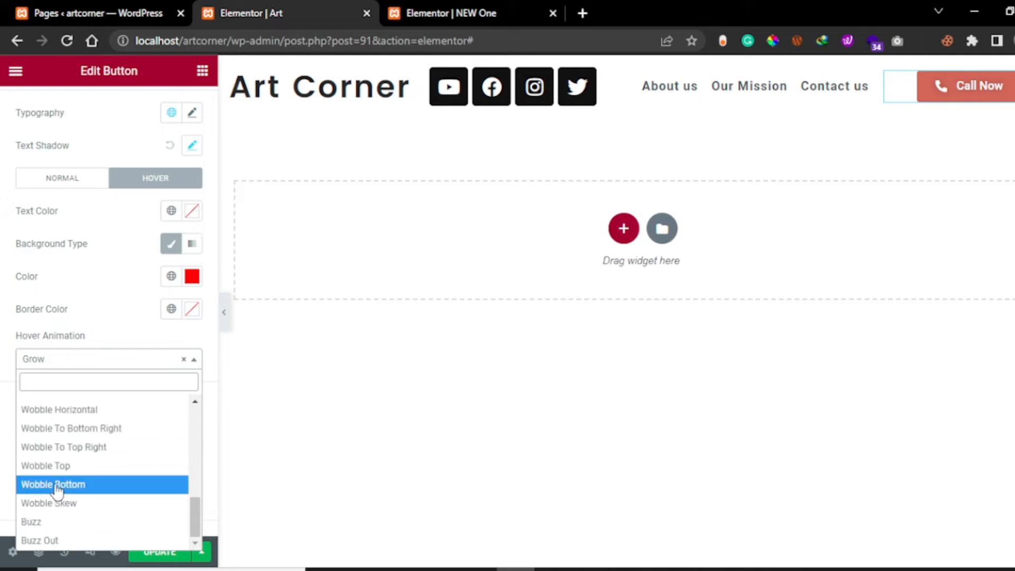
pyautogui.scroll(6, 58, 490)
pyautogui.scroll(2, 42, 412)
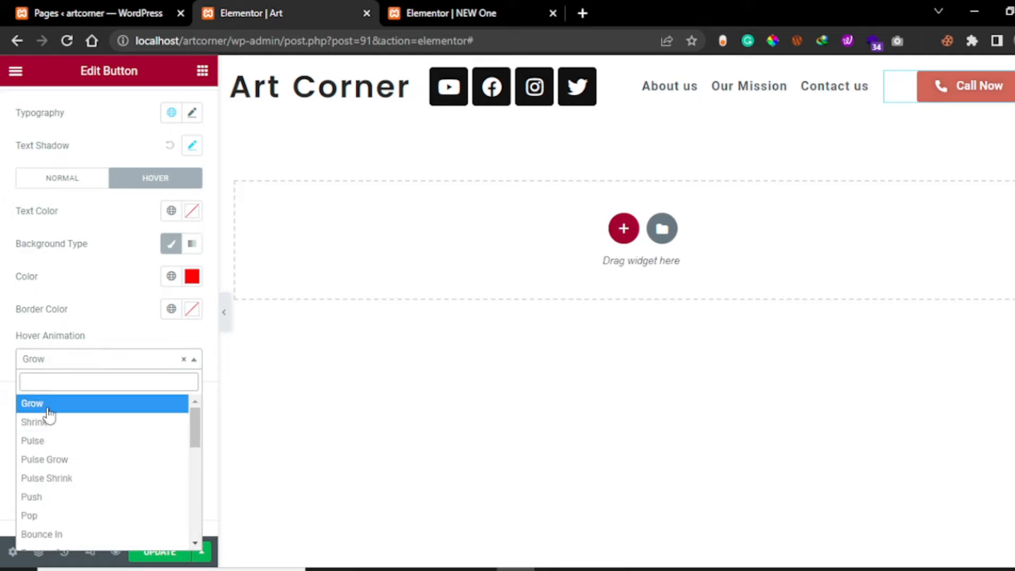
pyautogui.click(44, 408)
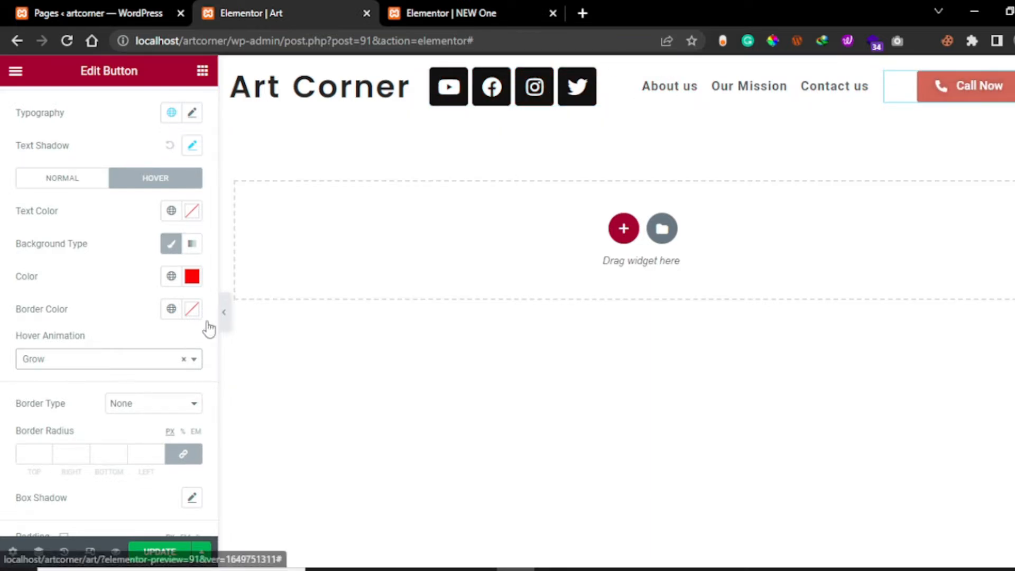
pyautogui.scroll(2, 154, 391)
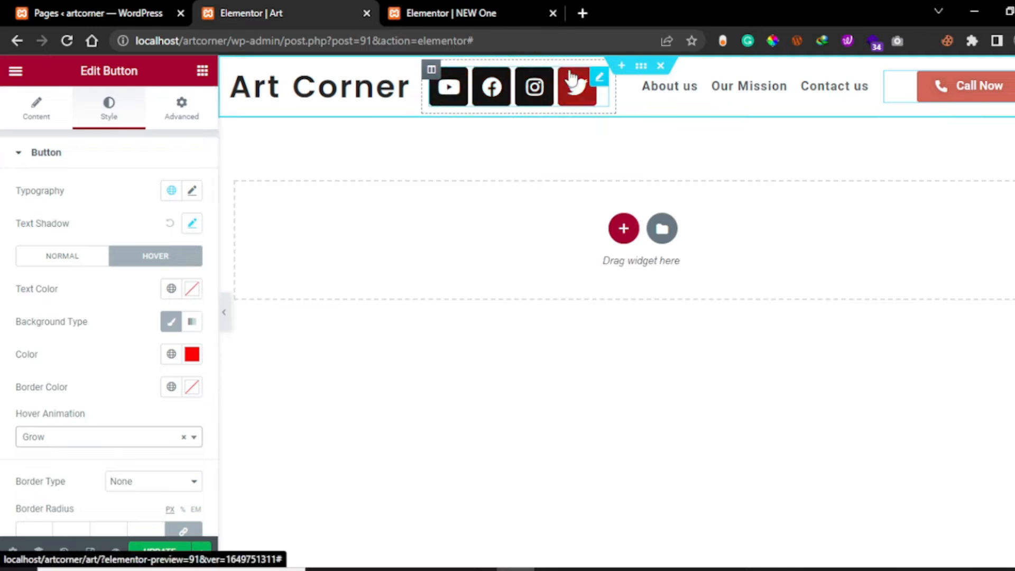
# Set the header social icons' hover animation to Grow and update the page.
pyautogui.click(600, 82)
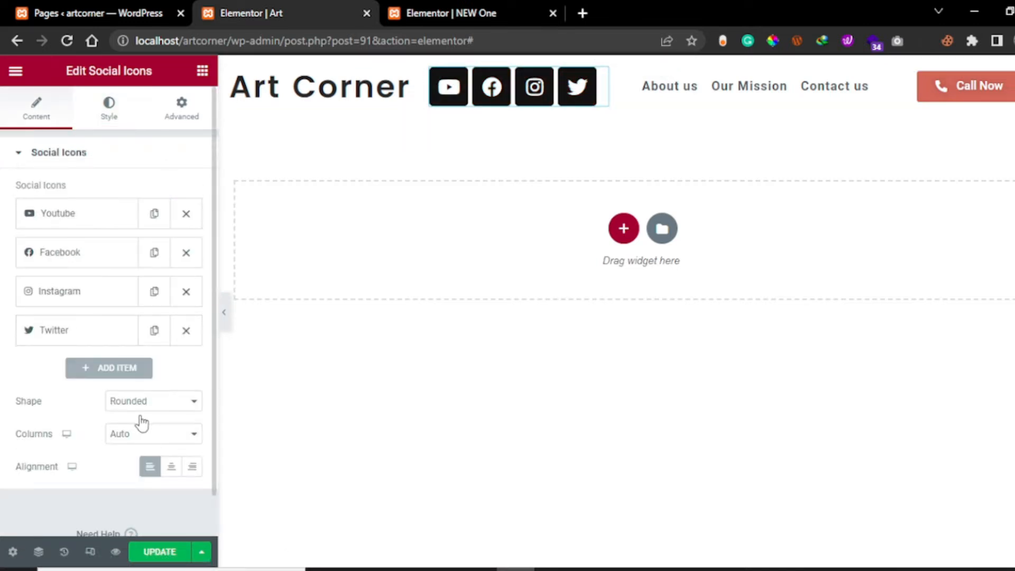
pyautogui.click(108, 114)
pyautogui.scroll(-3, 104, 350)
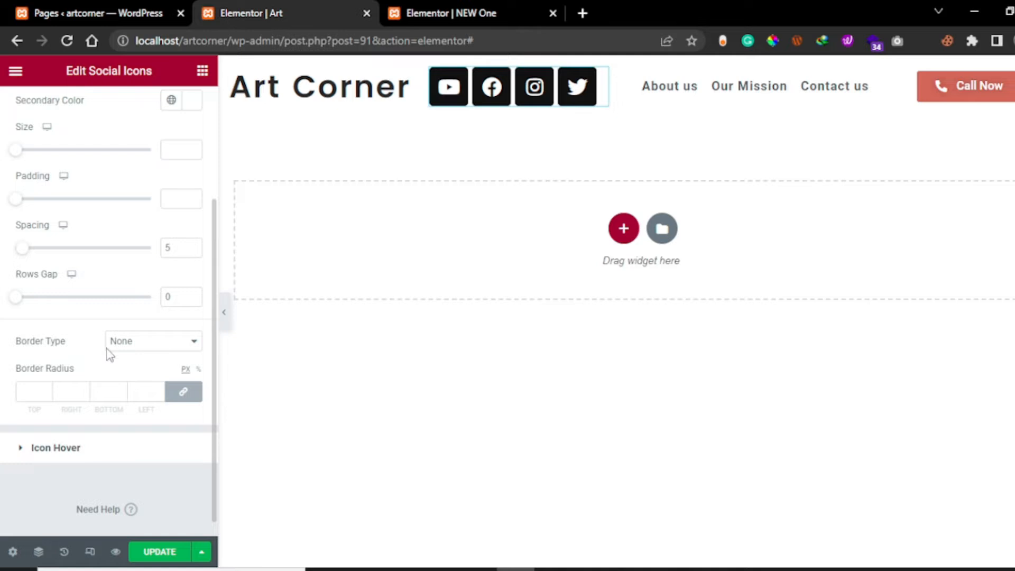
pyautogui.scroll(3, 108, 353)
pyautogui.scroll(-3, 110, 354)
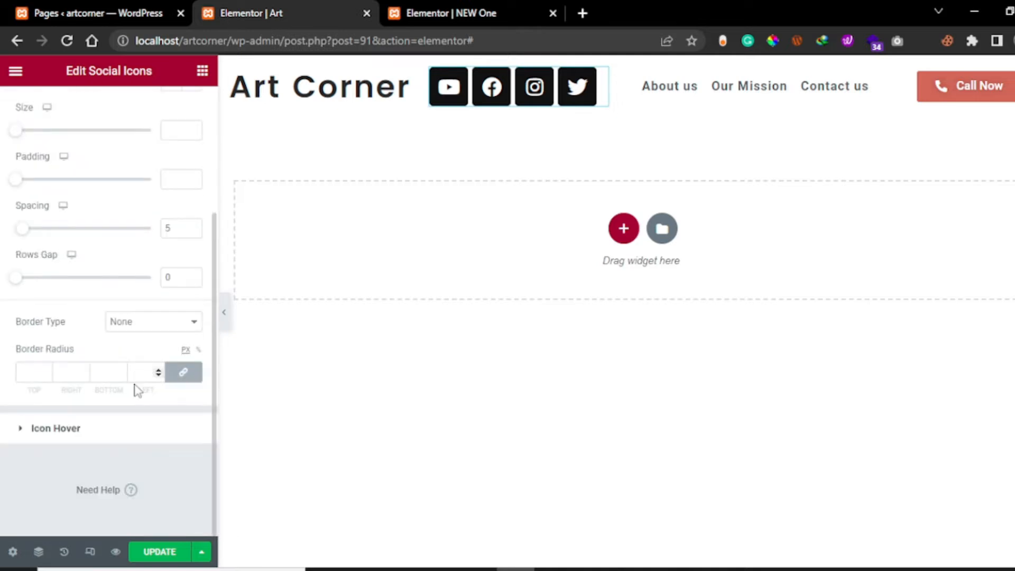
pyautogui.click(117, 433)
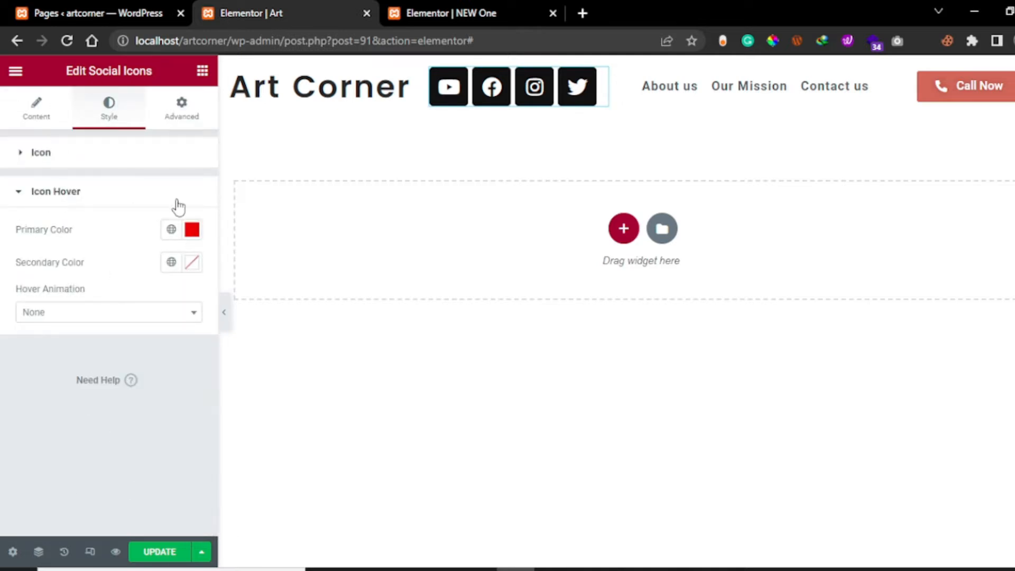
pyautogui.click(184, 313)
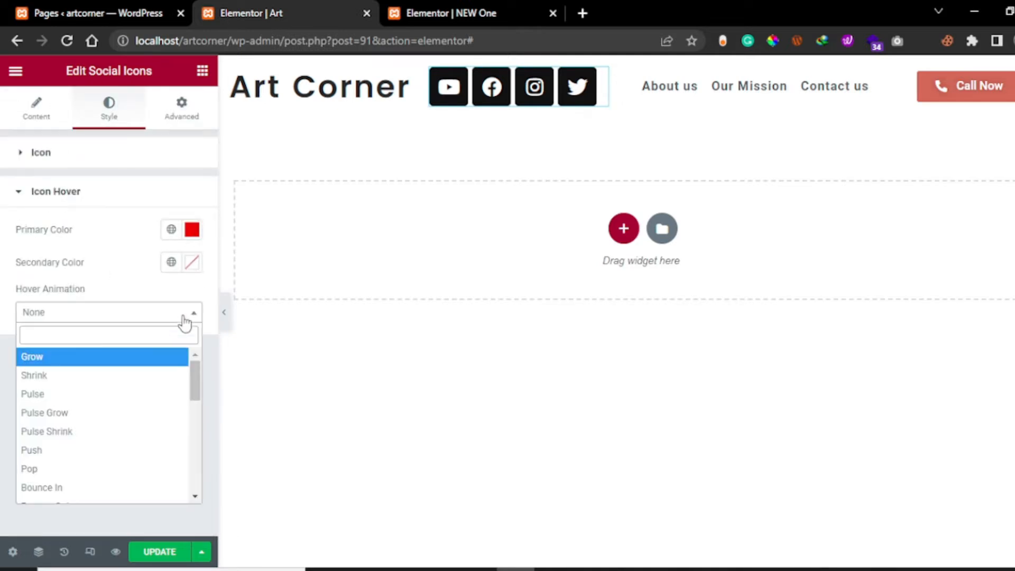
pyautogui.click(79, 357)
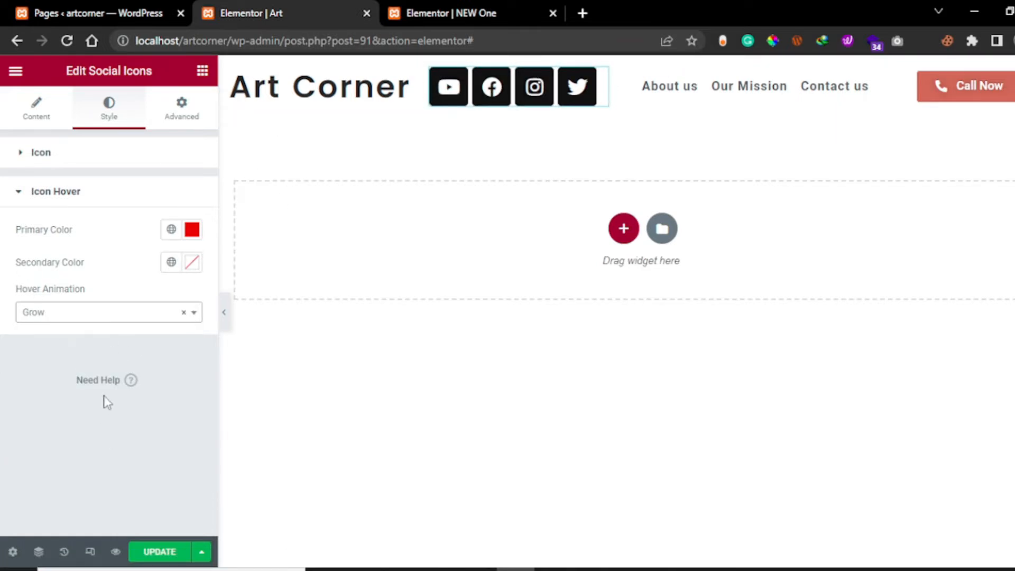
pyautogui.click(167, 553)
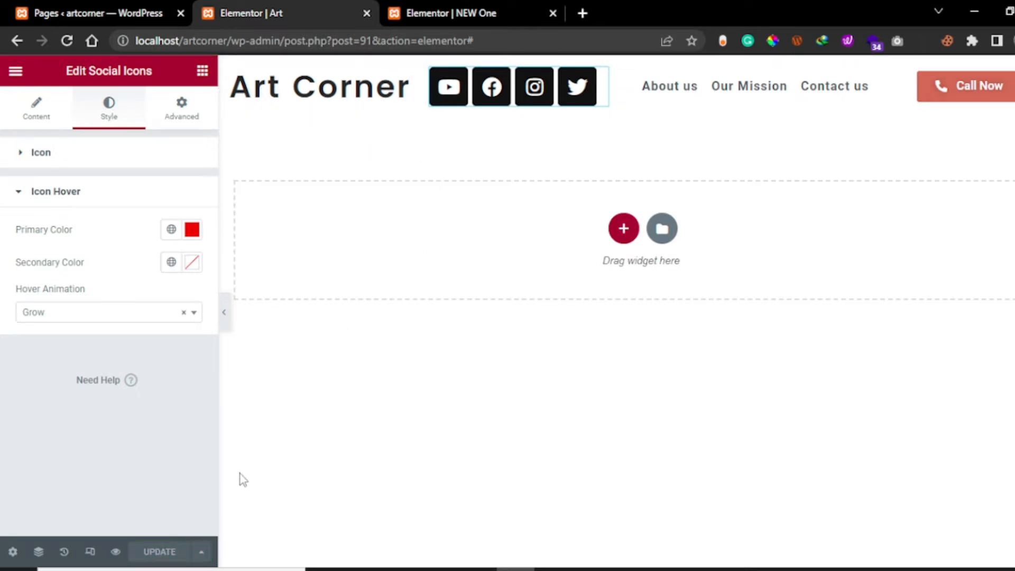
# Select the Art Corner heading and switch the page to the tablet view in responsive mode.
pyautogui.click(281, 420)
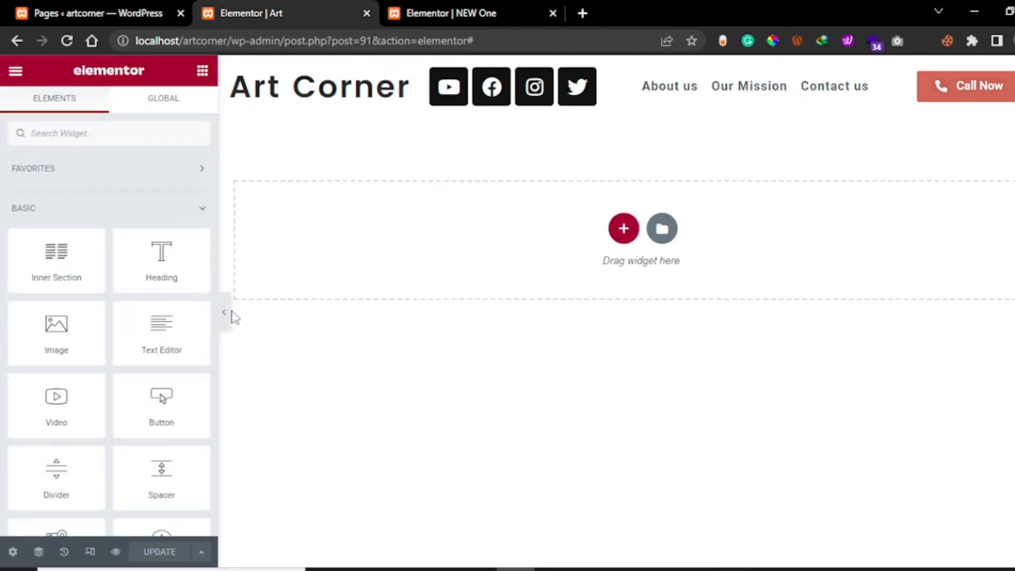
pyautogui.click(406, 88)
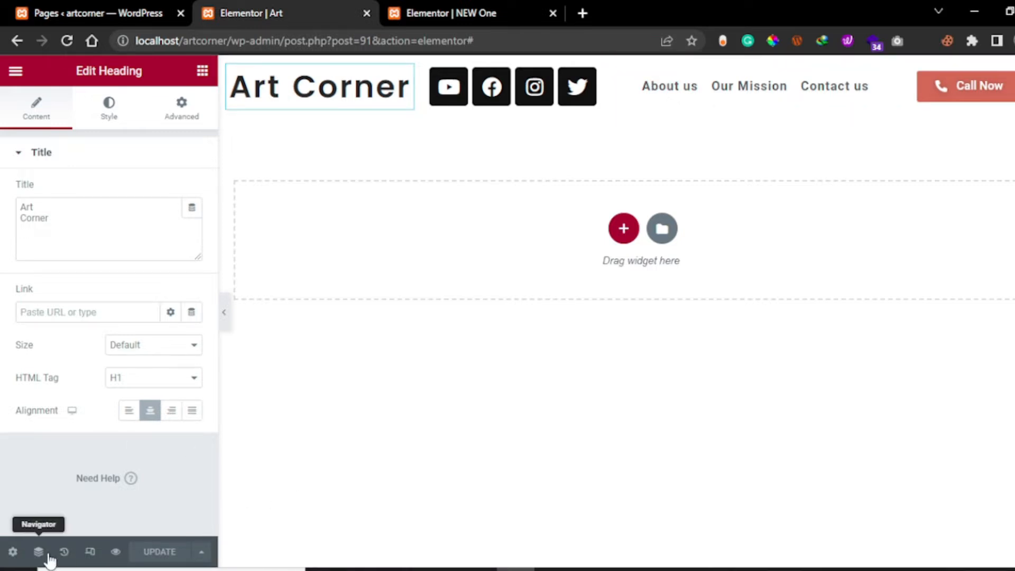
pyautogui.click(90, 553)
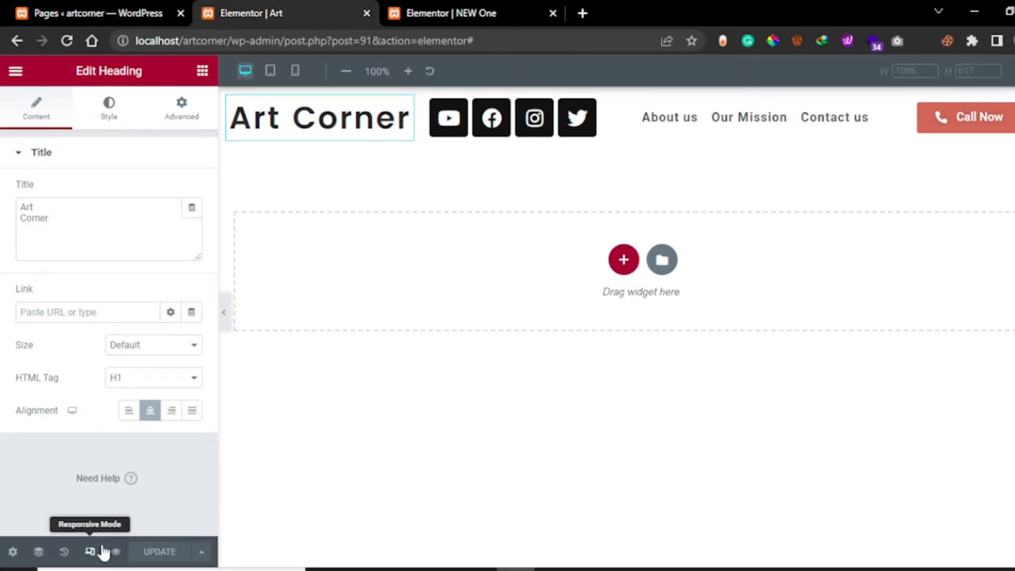
pyautogui.click(271, 78)
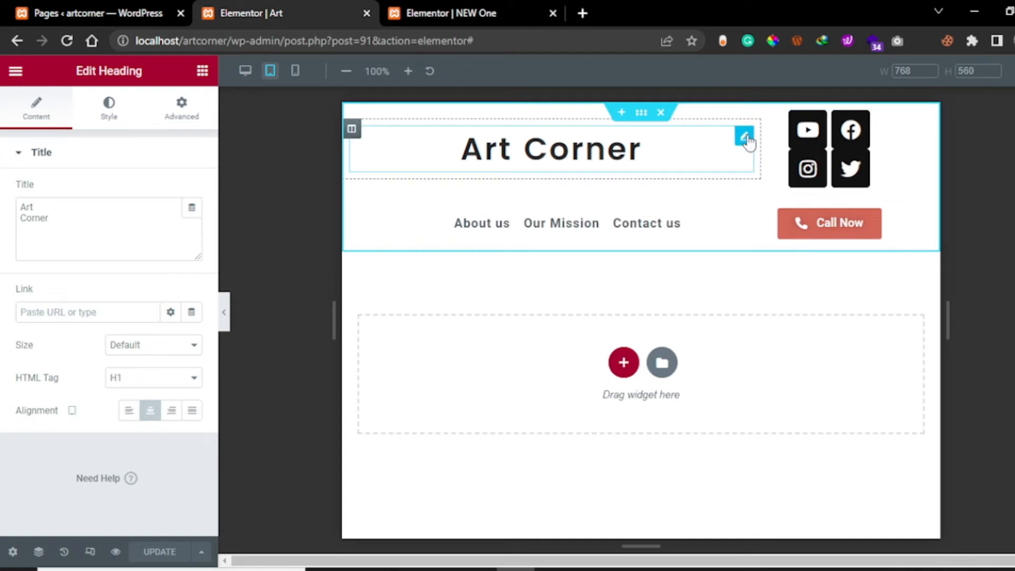
# Check the tablet layout settings of the Art Corner heading column and the social icons column.
pyautogui.click(352, 128)
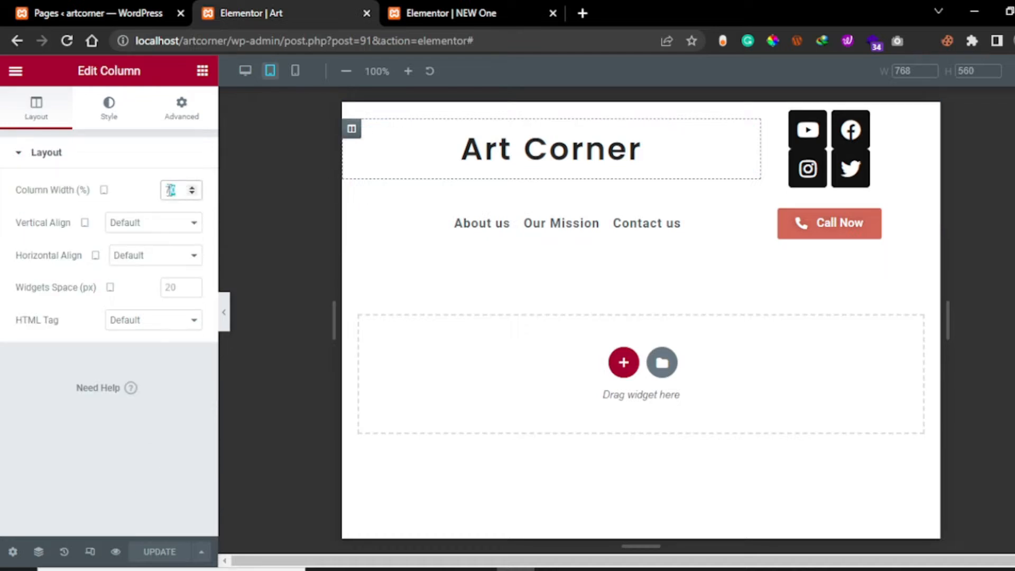
pyautogui.click(573, 152)
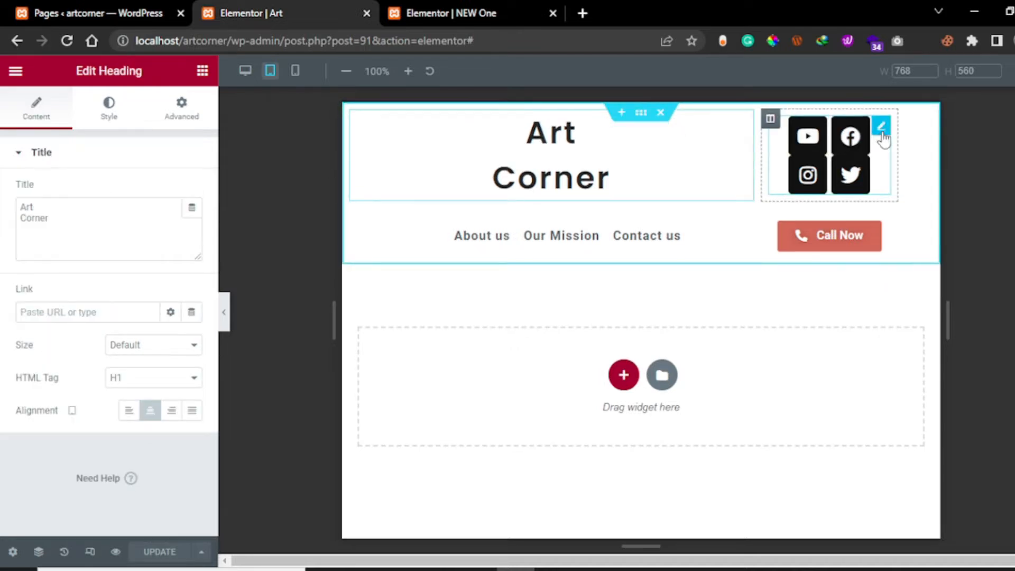
pyautogui.click(885, 138)
pyautogui.click(770, 112)
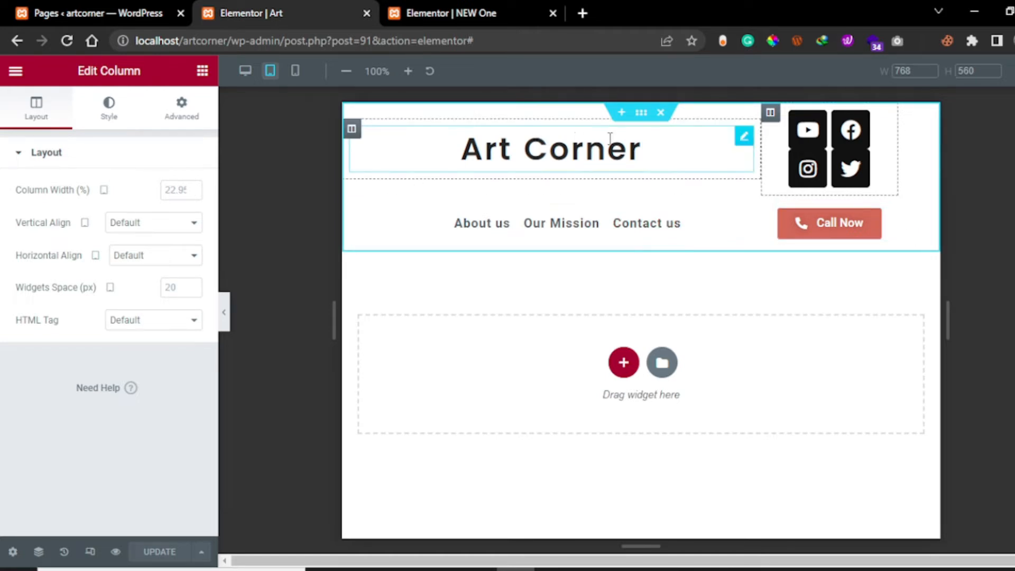
pyautogui.click(352, 128)
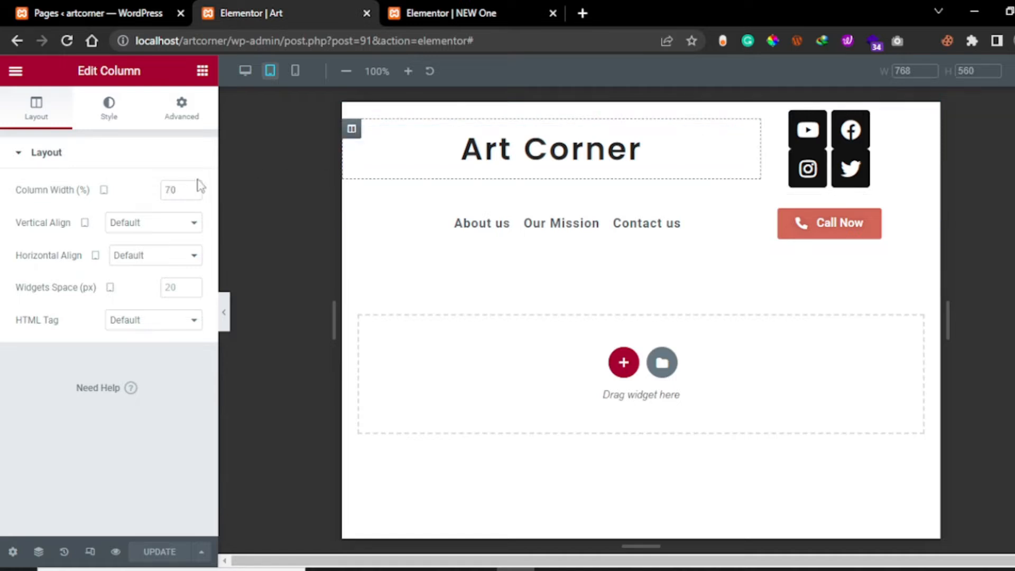
# Set the tablet width of the social icons column to 23%.
pyautogui.click(771, 112)
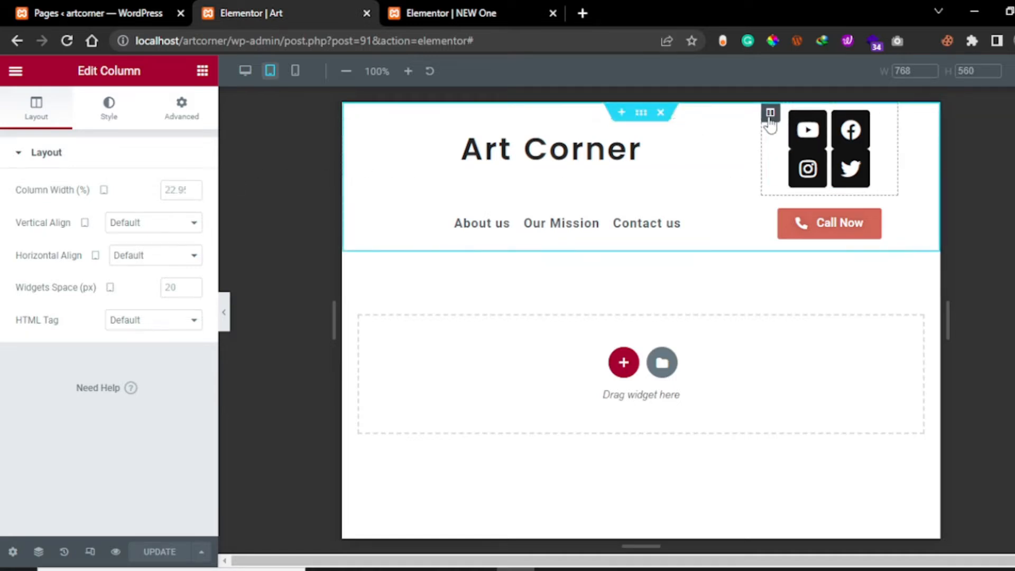
pyautogui.click(192, 187)
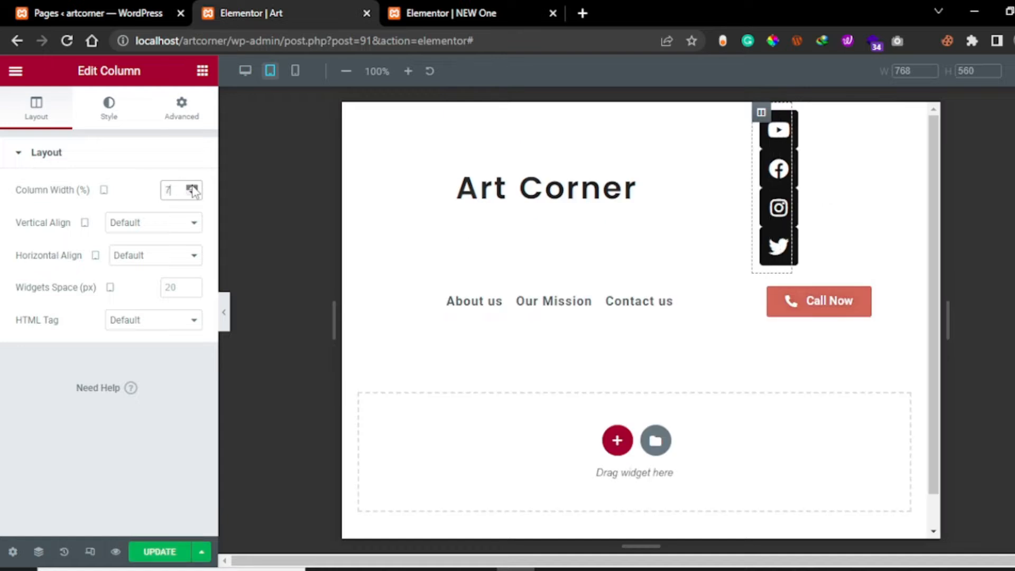
pyautogui.click(192, 188)
pyautogui.click(192, 187)
pyautogui.click(193, 189)
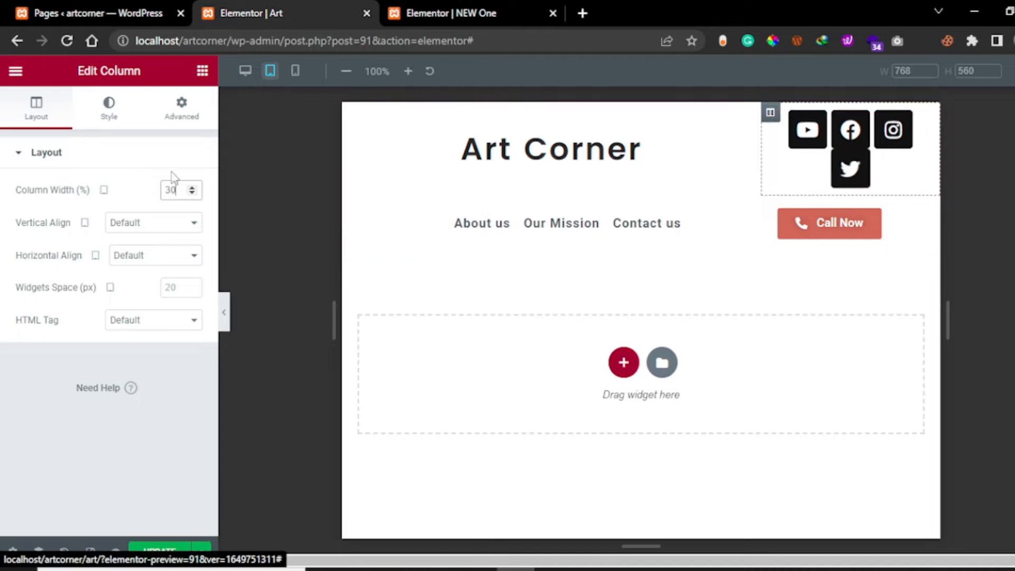
pyautogui.click(193, 193)
pyautogui.click(192, 193)
pyautogui.click(192, 193)
pyautogui.click(192, 193)
pyautogui.click(193, 192)
pyautogui.click(193, 192)
pyautogui.click(192, 193)
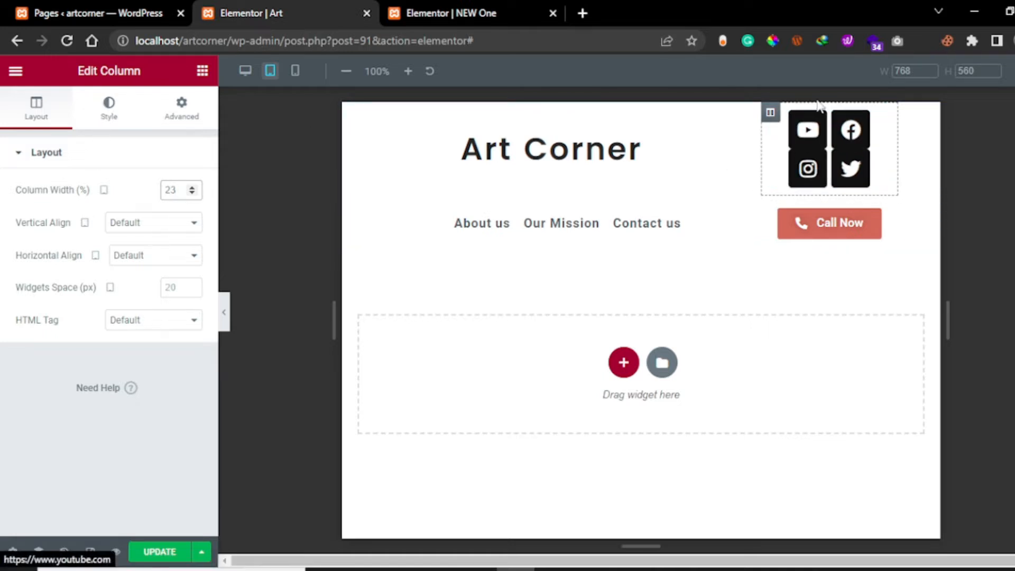
pyautogui.click(110, 119)
pyautogui.click(36, 117)
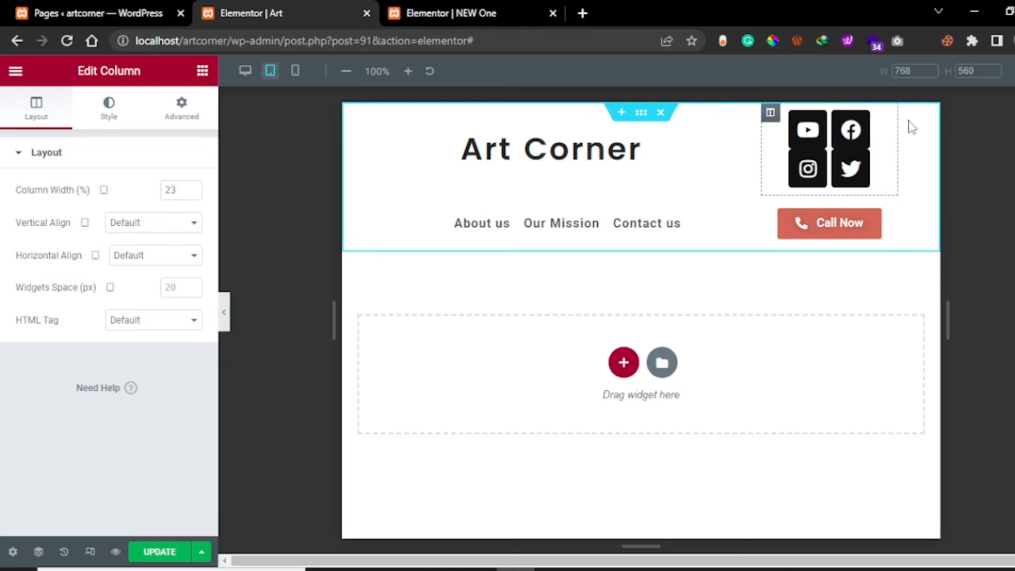
# Set the social icons' tablet spacing to 8 and their rows gap to 13.
pyautogui.click(850, 131)
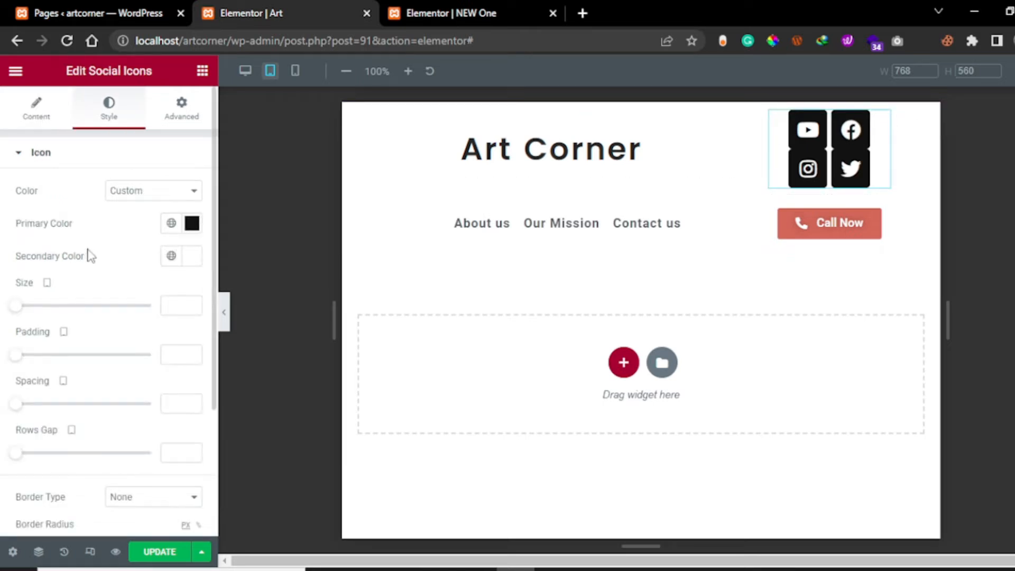
pyautogui.moveTo(22, 402); pyautogui.dragTo(24, 403)
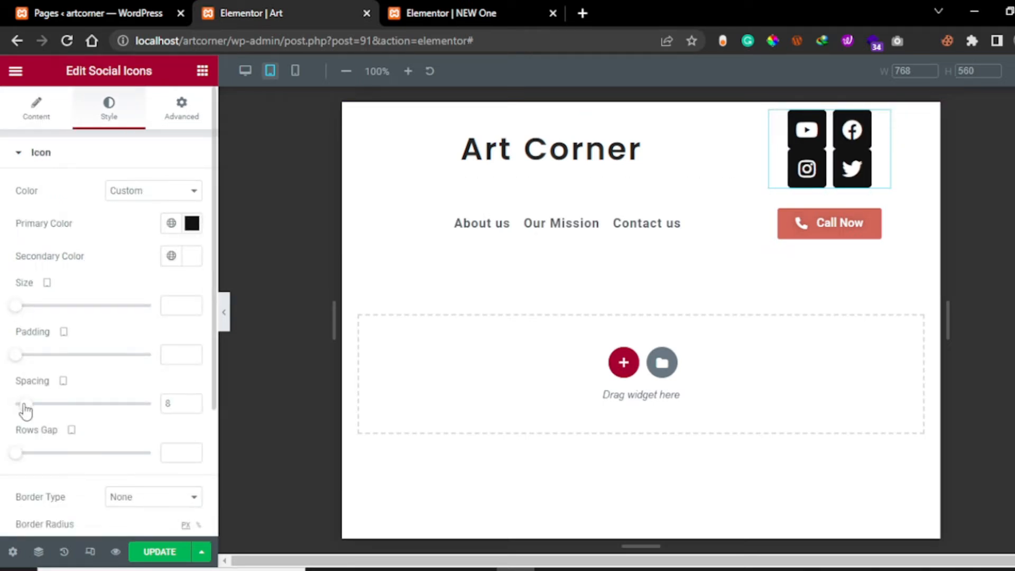
pyautogui.scroll(-2, 68, 419)
pyautogui.moveTo(18, 386); pyautogui.dragTo(28, 385)
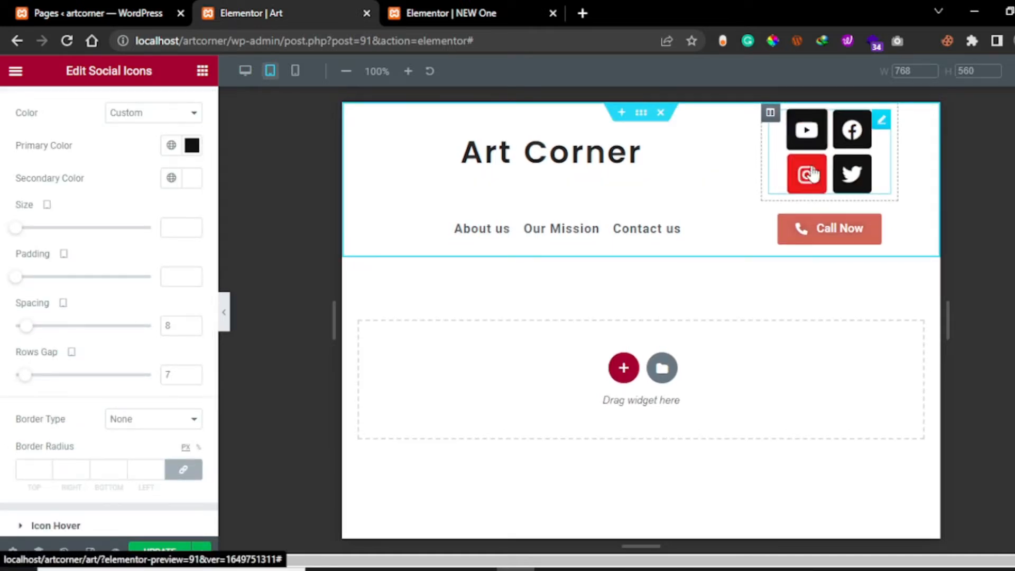
pyautogui.moveTo(27, 385); pyautogui.dragTo(34, 379)
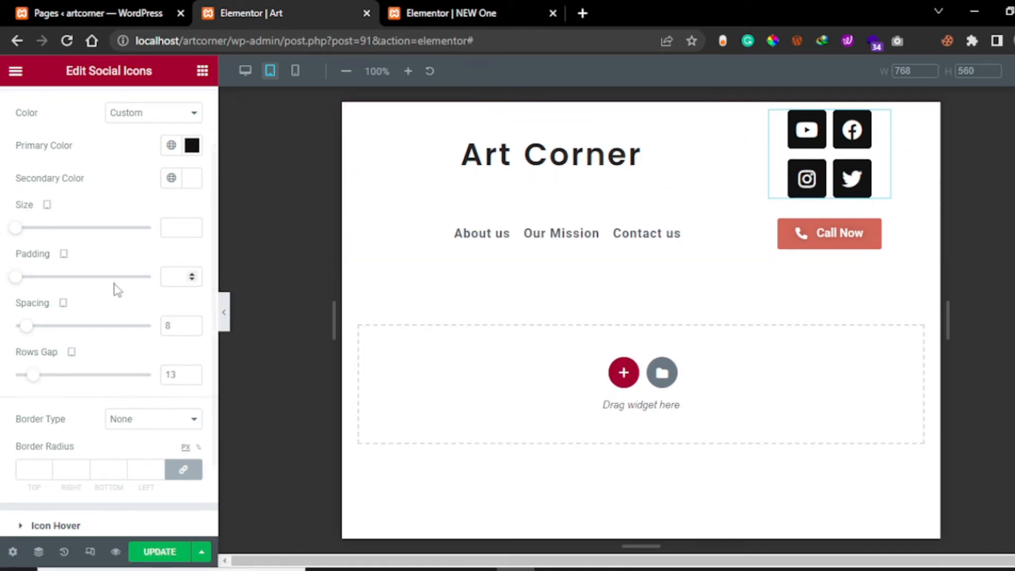
pyautogui.scroll(-2, 81, 336)
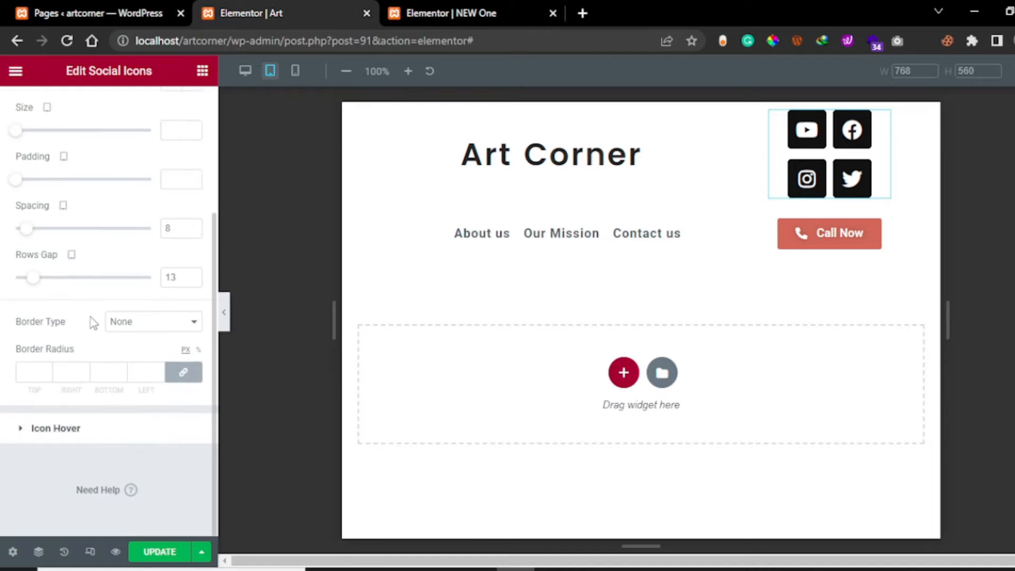
pyautogui.scroll(4, 91, 322)
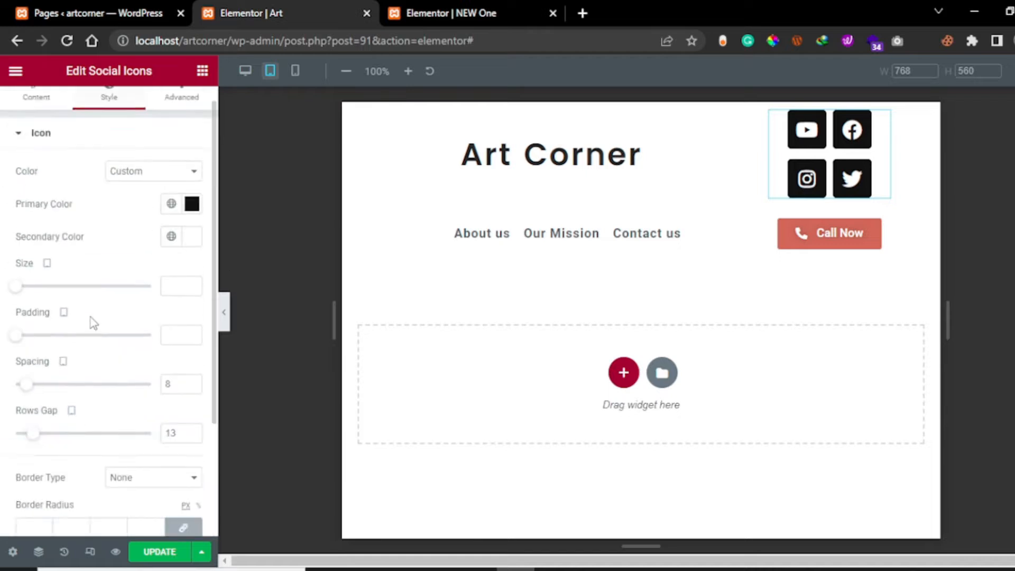
# Try centre alignment for the navigation links list in the tablet view, and return it to right alignment.
pyautogui.click(672, 228)
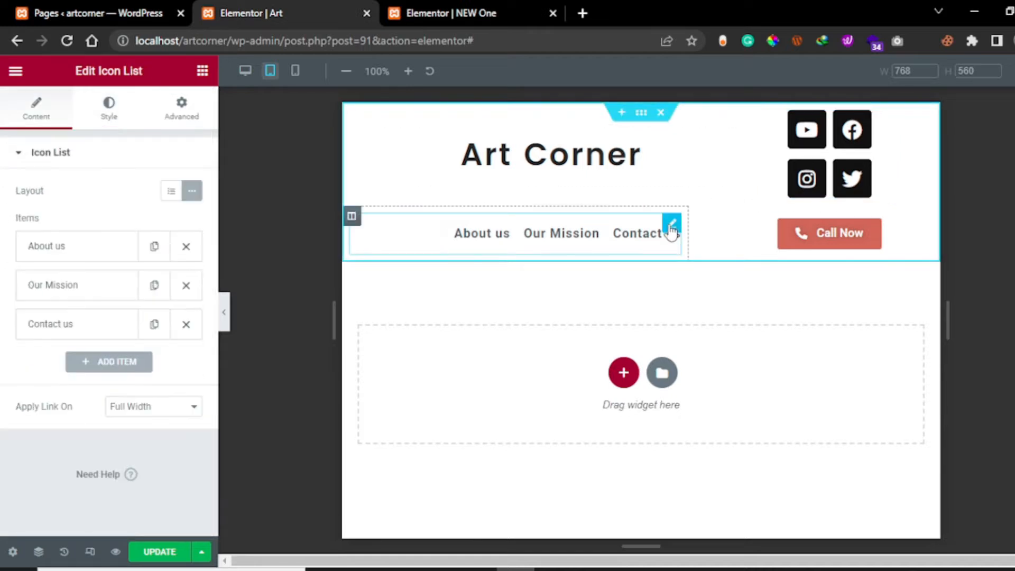
pyautogui.click(108, 108)
pyautogui.click(63, 106)
pyautogui.click(100, 106)
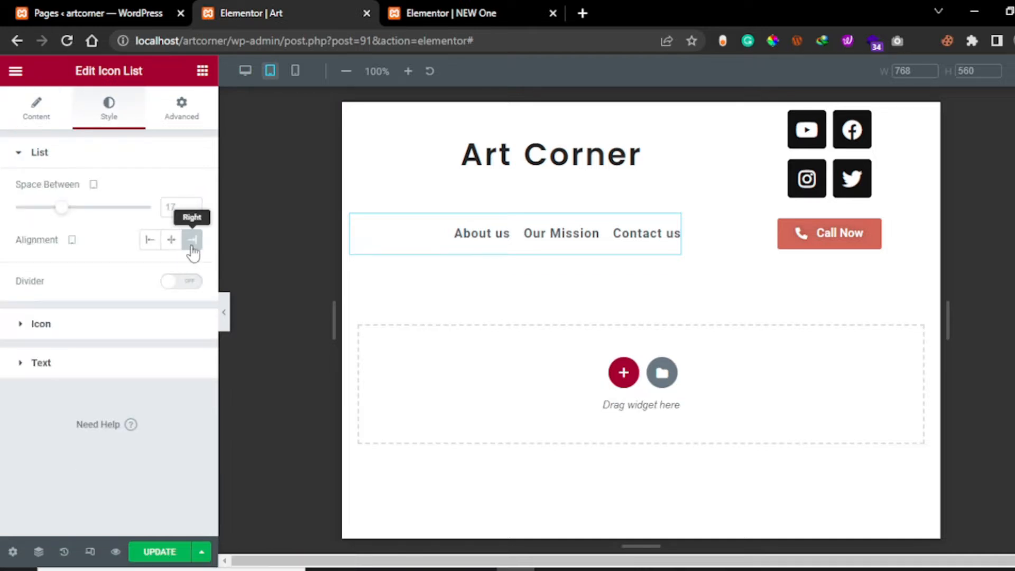
pyautogui.click(171, 241)
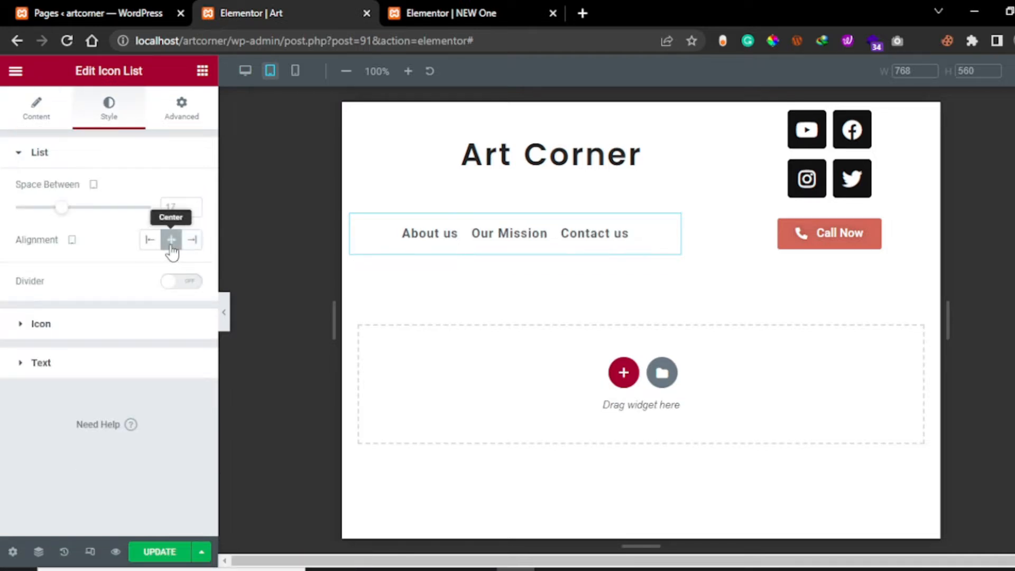
pyautogui.click(199, 246)
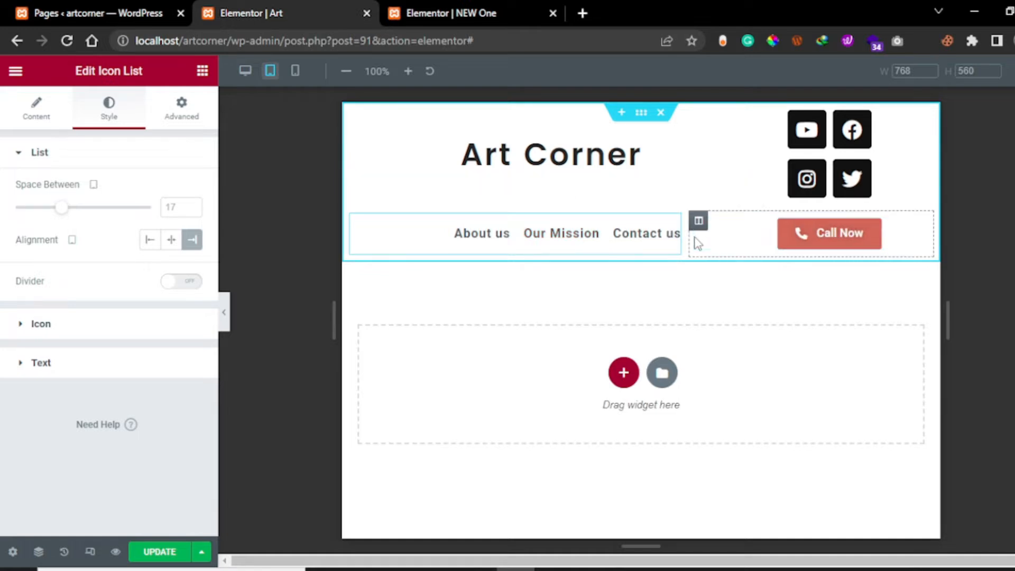
# Try a tablet width of 60% for the navigation links column and set it back to 58%.
pyautogui.click(352, 219)
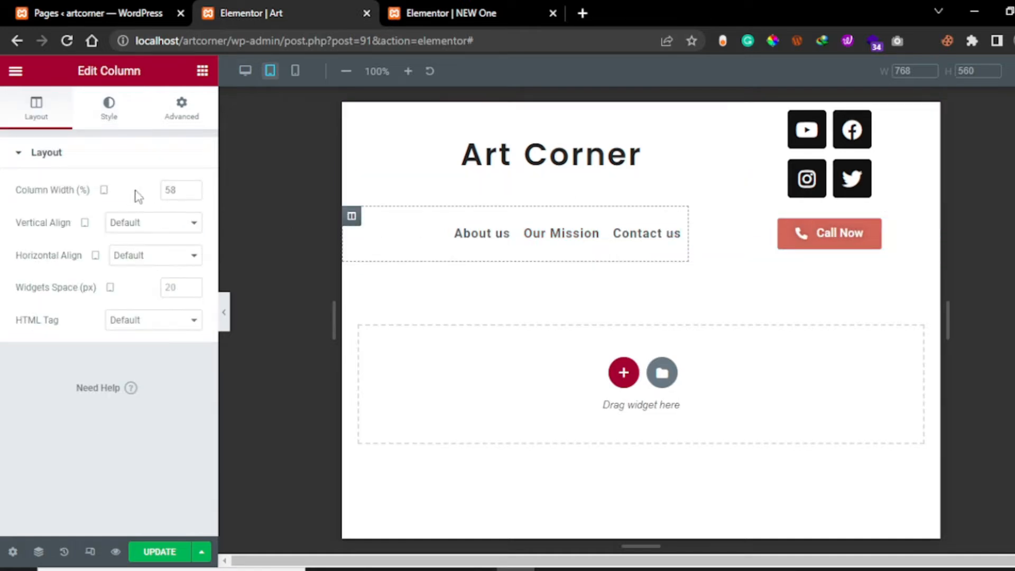
pyautogui.click(192, 188)
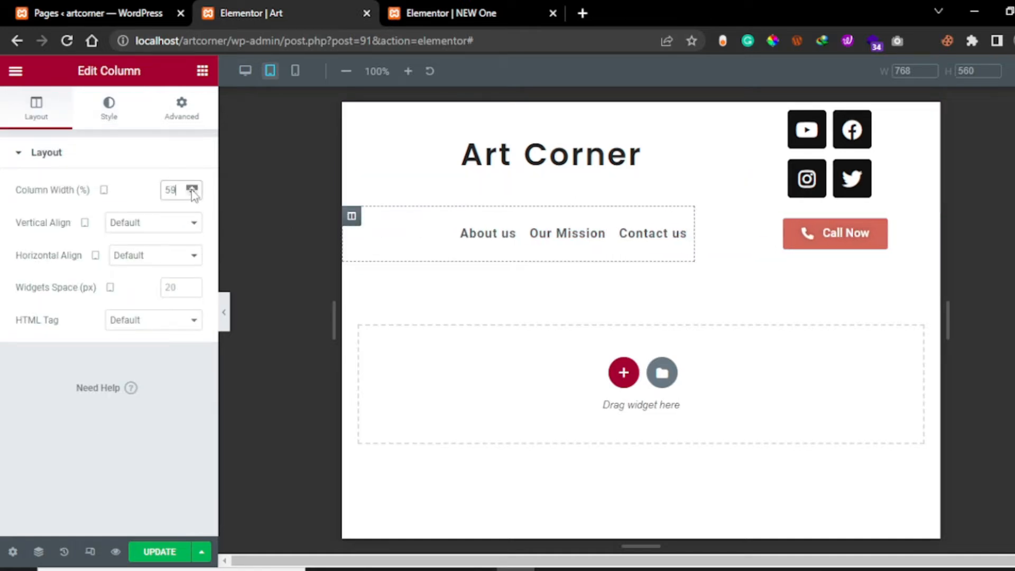
pyautogui.click(192, 189)
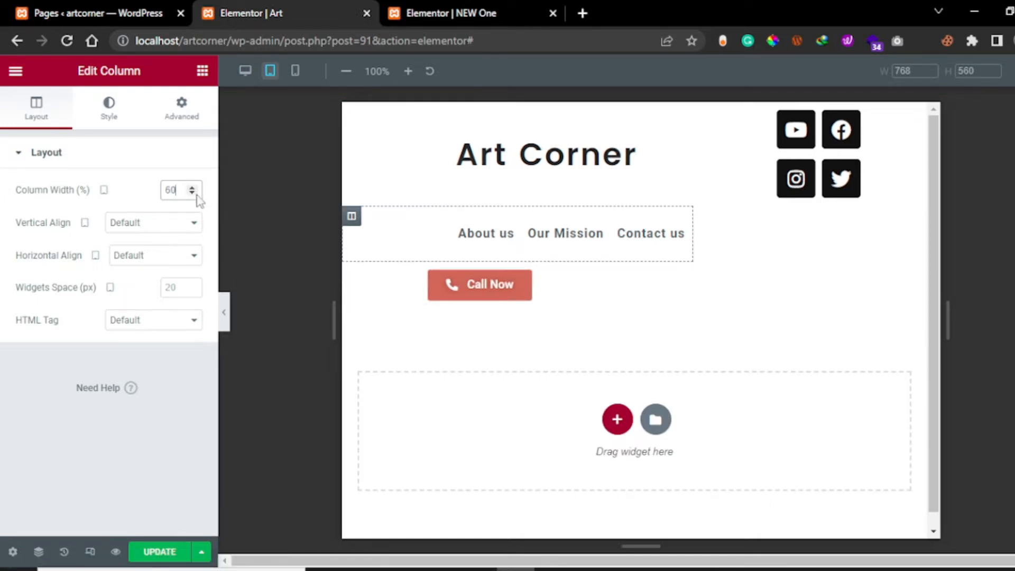
pyautogui.click(192, 193)
pyautogui.click(192, 192)
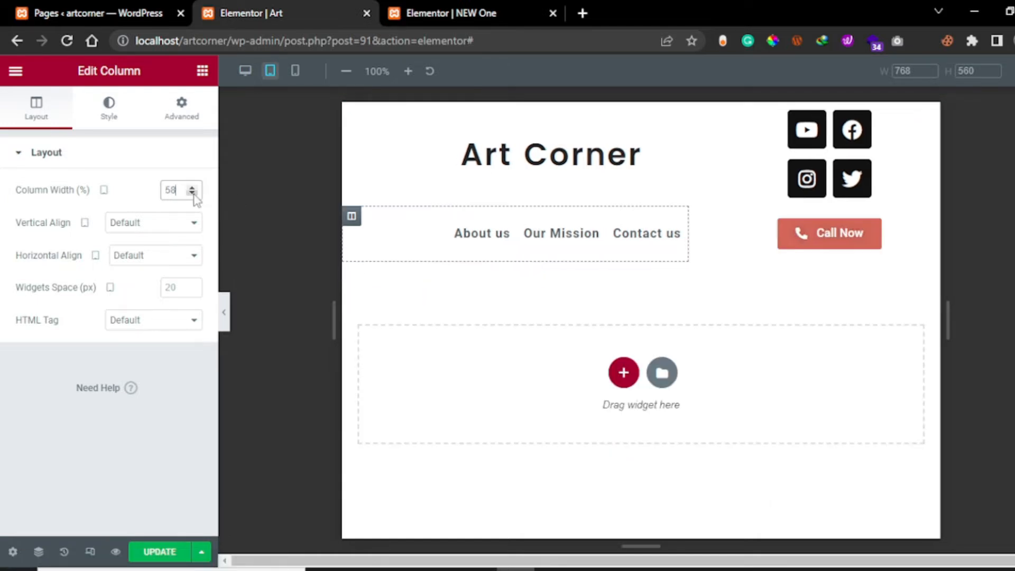
# Try a tablet width of 40% for the Call Now button's column and set it back to 41%.
pyautogui.click(699, 220)
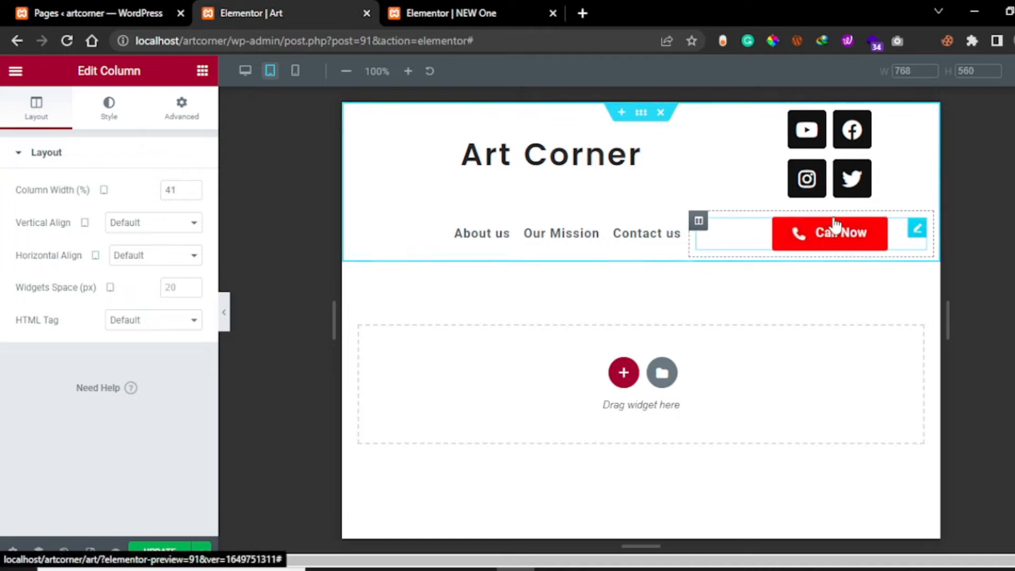
pyautogui.press('BackSpace')
pyautogui.write('0')
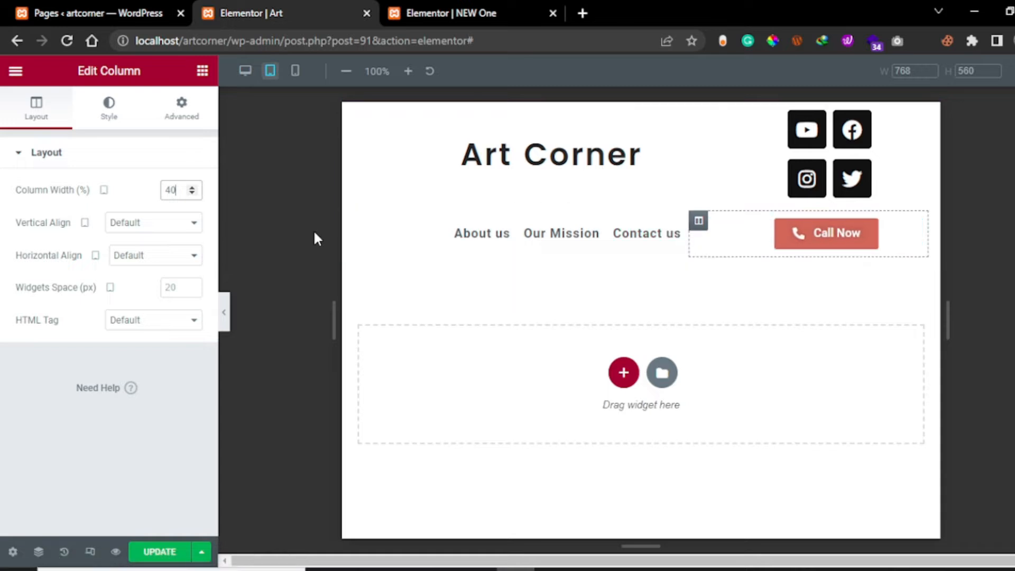
pyautogui.press('BackSpace')
pyautogui.write('1')
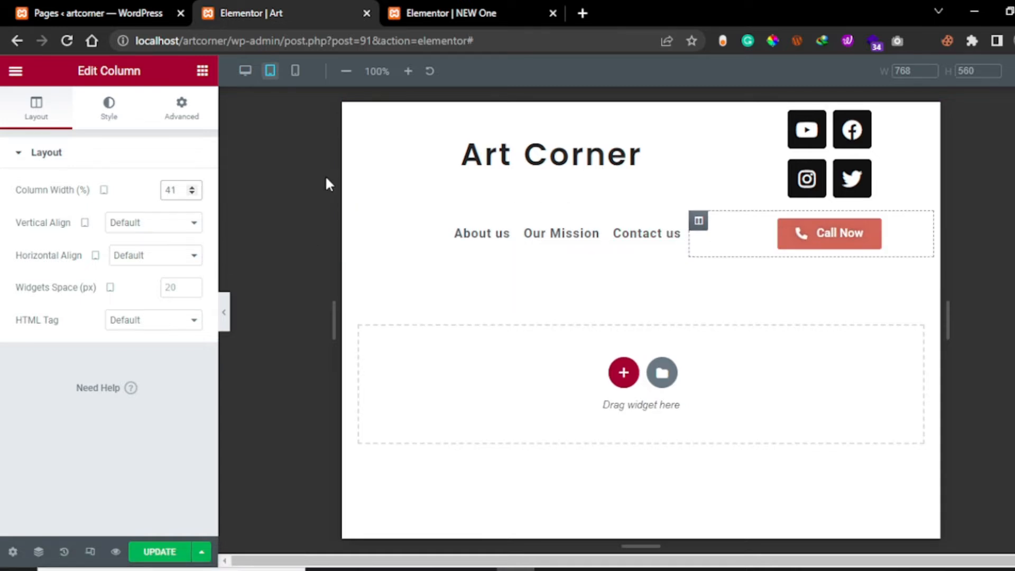
pyautogui.click(192, 114)
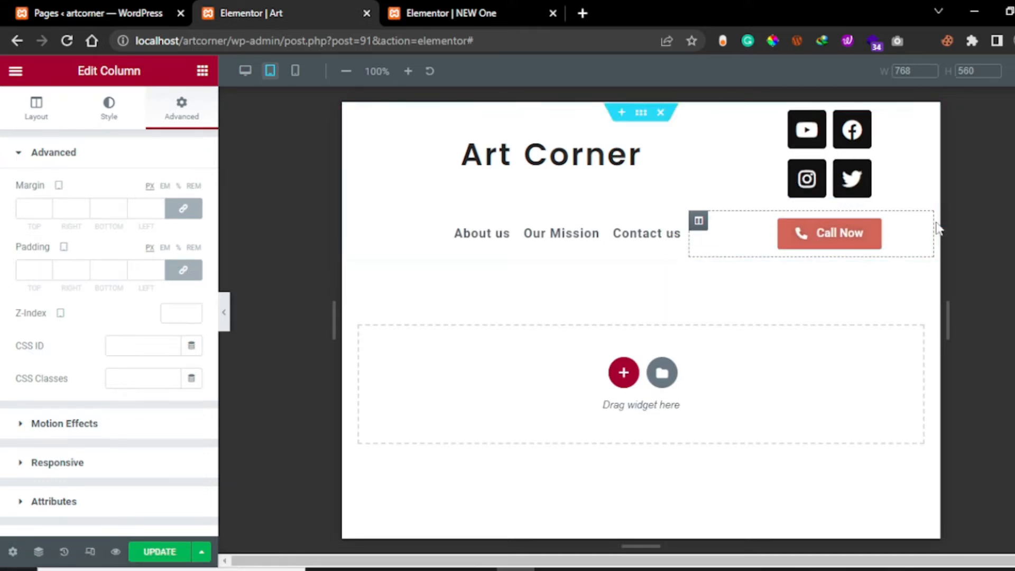
# Try justified, right and left alignment for the Call Now button on tablet, and return it to centre alignment.
pyautogui.click(920, 230)
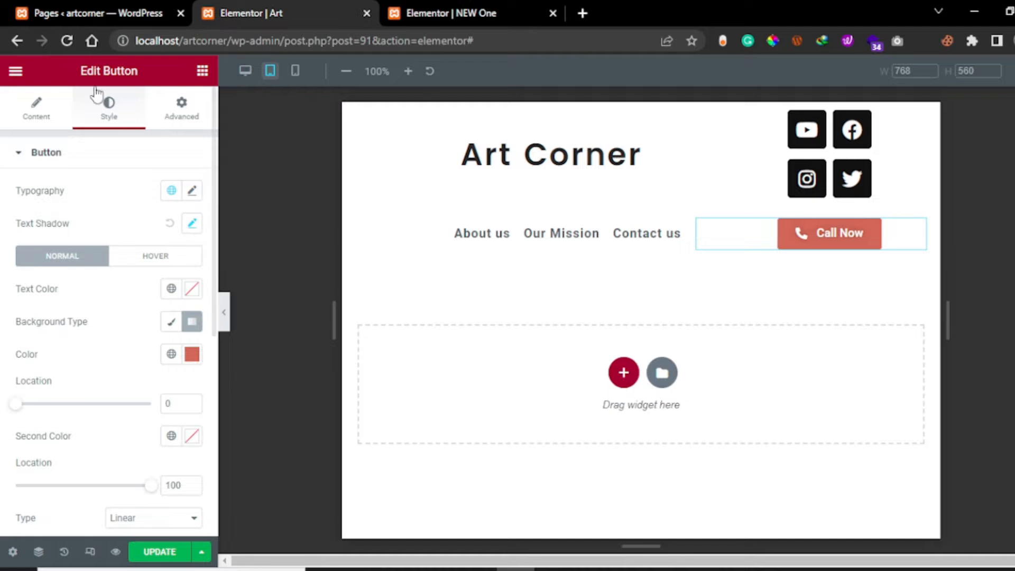
pyautogui.click(36, 108)
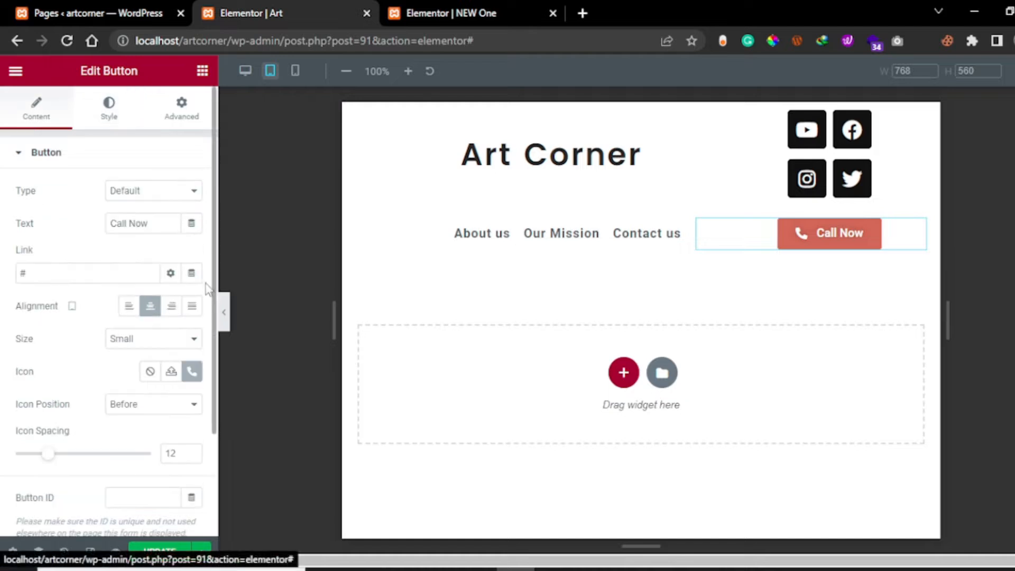
pyautogui.click(192, 307)
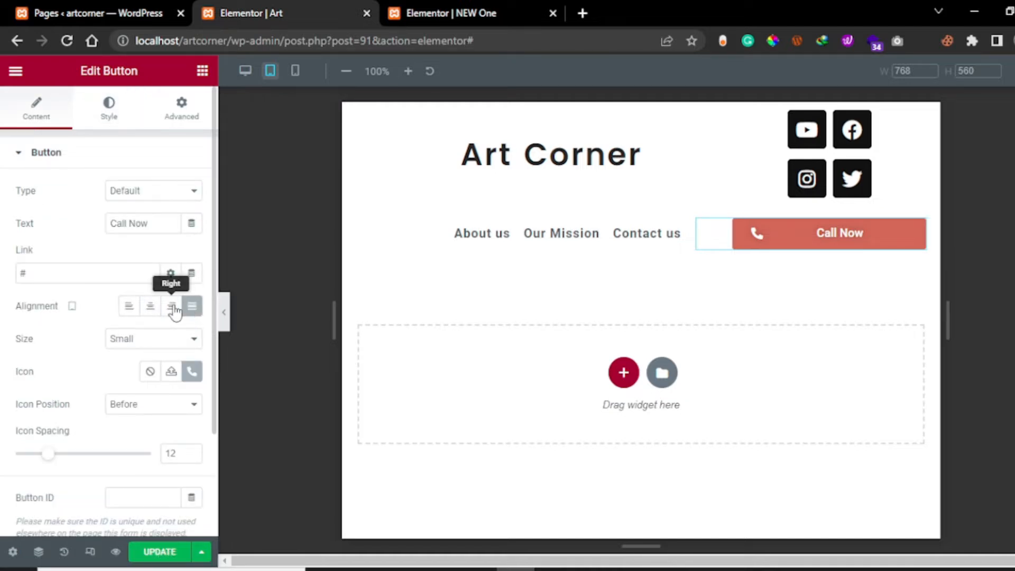
pyautogui.click(172, 308)
pyautogui.click(149, 312)
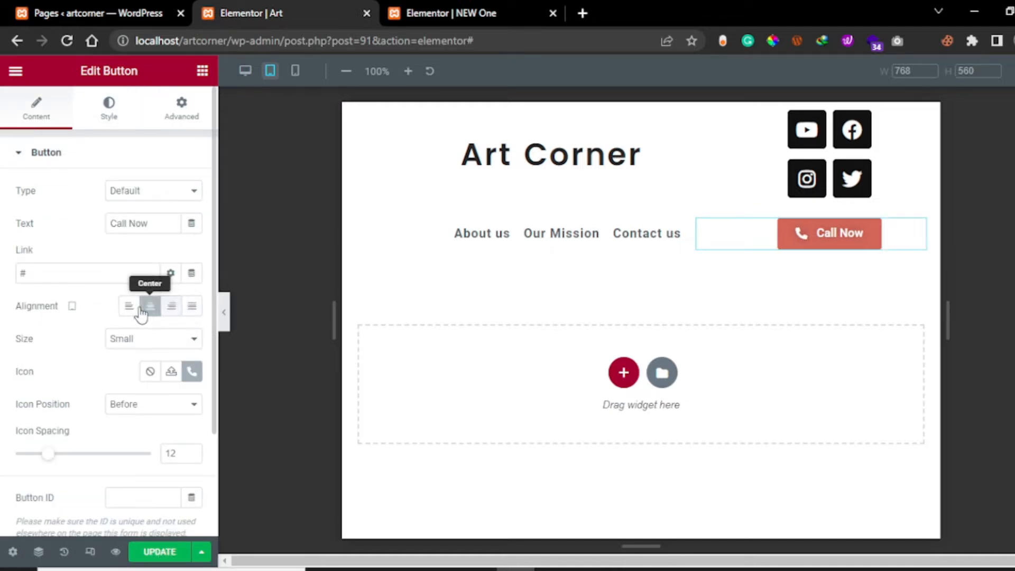
pyautogui.click(129, 309)
pyautogui.click(153, 315)
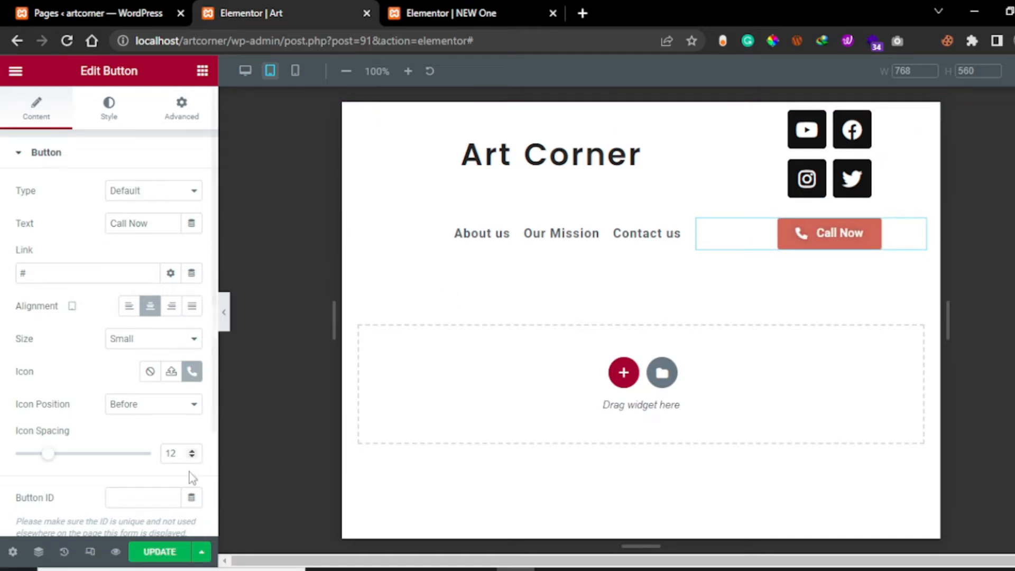
# Switch the page to the mobile view and set the Call Now button to be hidden on mobile only.
pyautogui.click(295, 71)
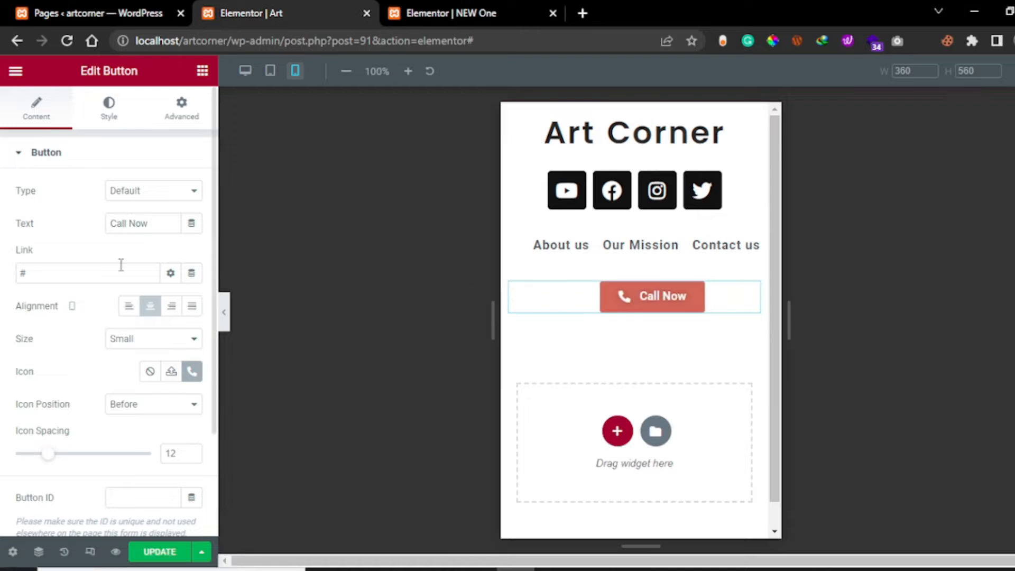
pyautogui.click(510, 285)
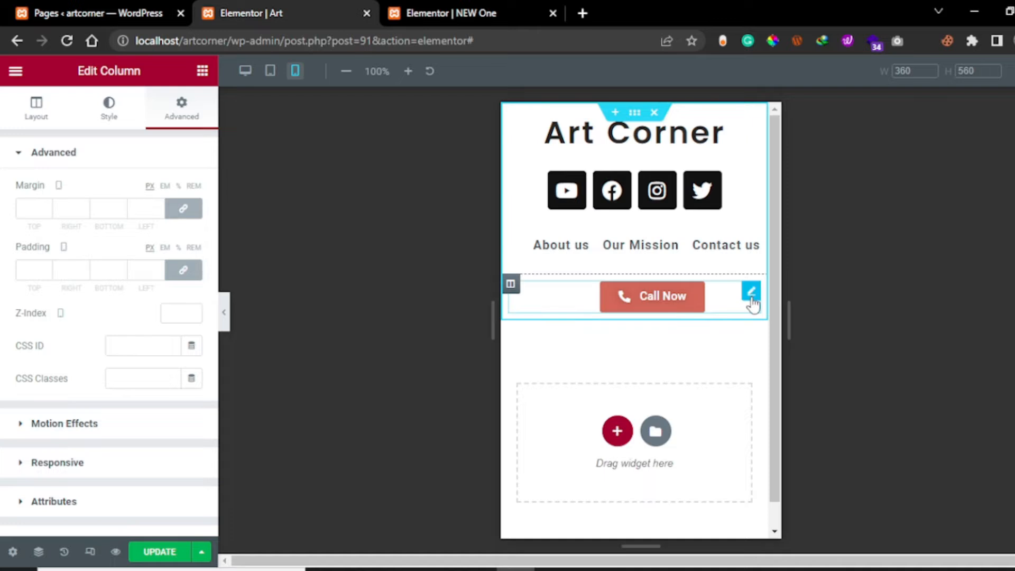
pyautogui.click(752, 296)
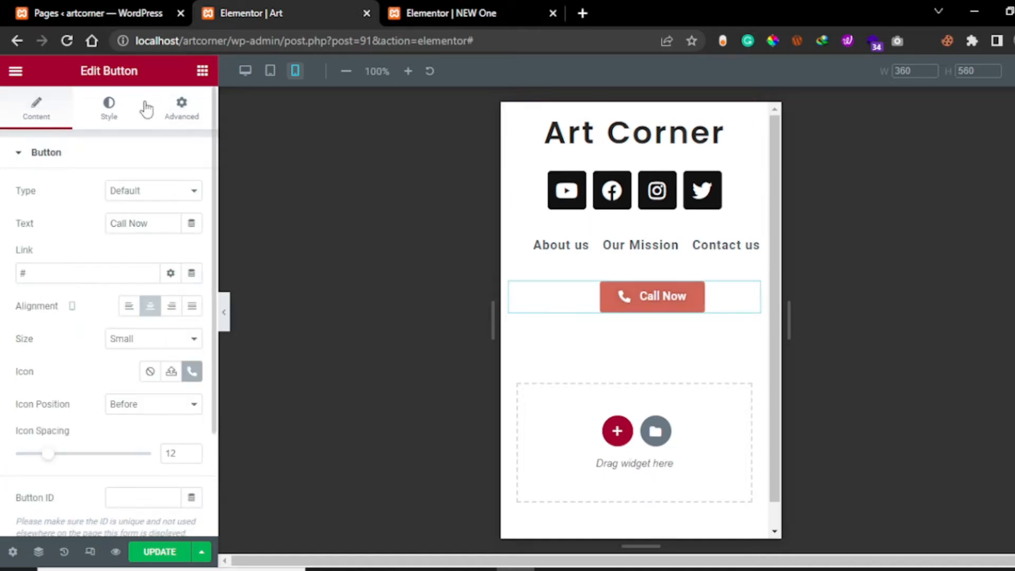
pyautogui.click(167, 117)
pyautogui.scroll(-5, 129, 211)
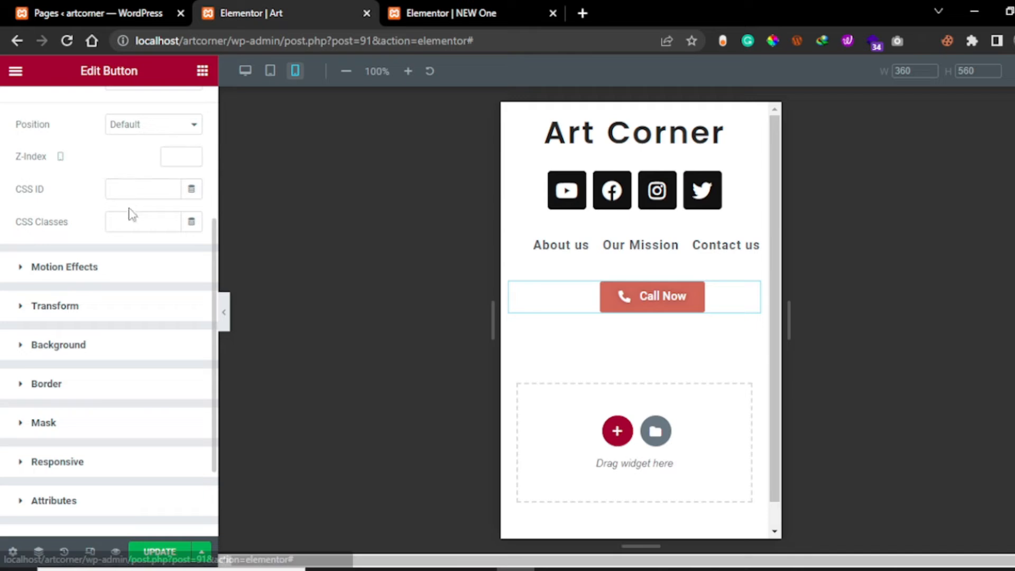
pyautogui.click(76, 462)
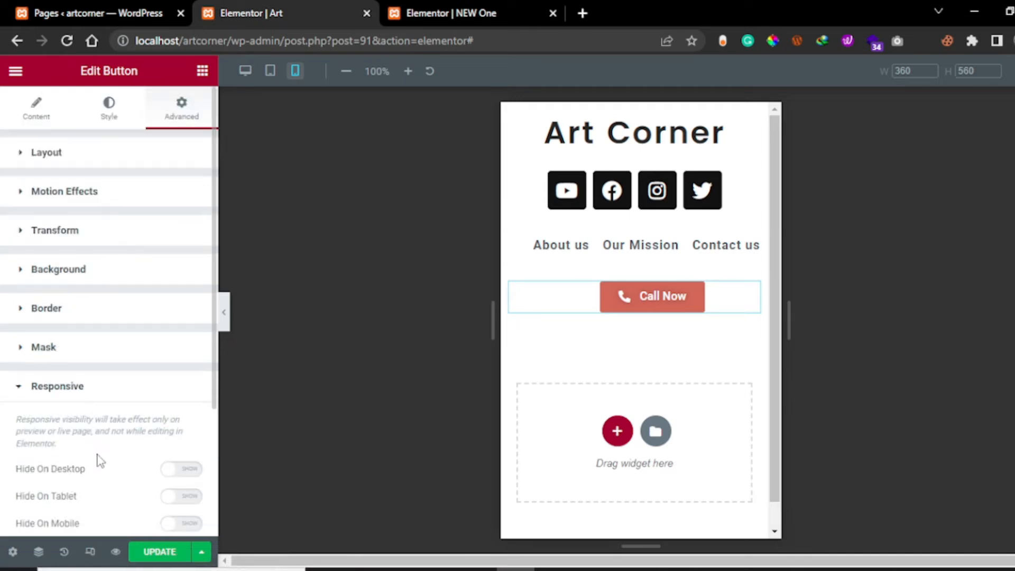
pyautogui.scroll(-2, 100, 462)
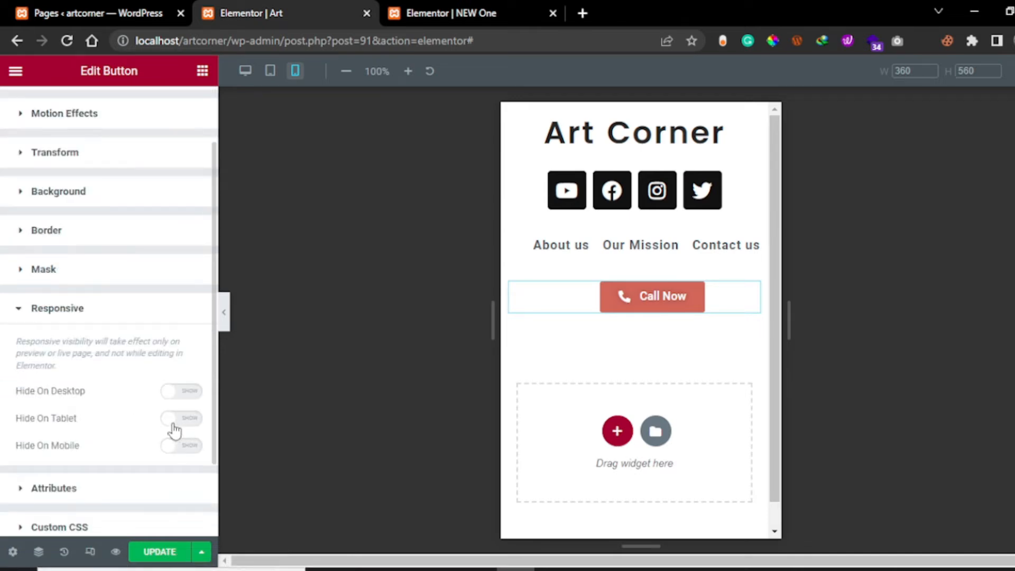
pyautogui.click(176, 421)
pyautogui.click(177, 423)
pyautogui.click(177, 447)
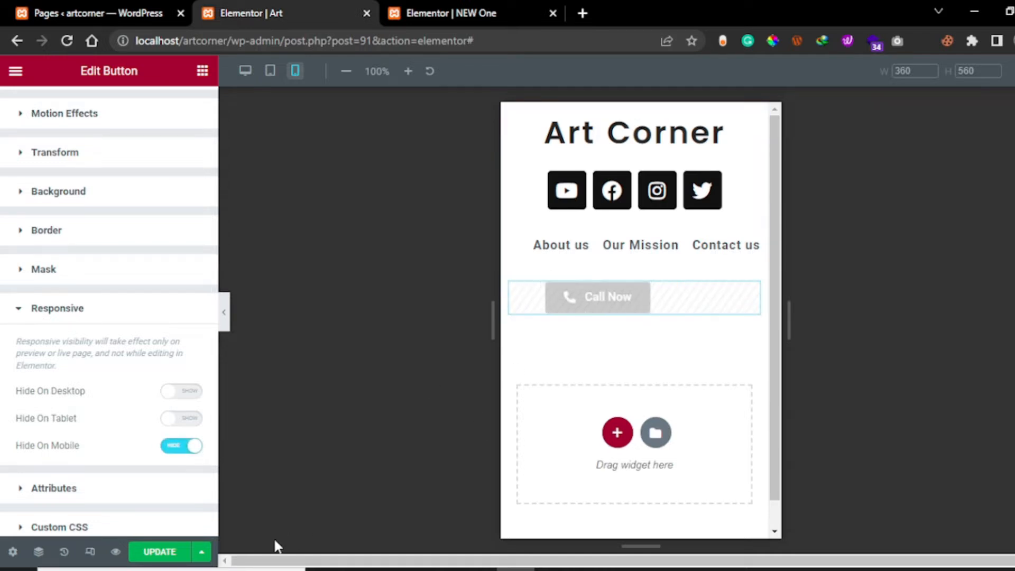
# Save the header changes by updating the Art page.
pyautogui.click(167, 554)
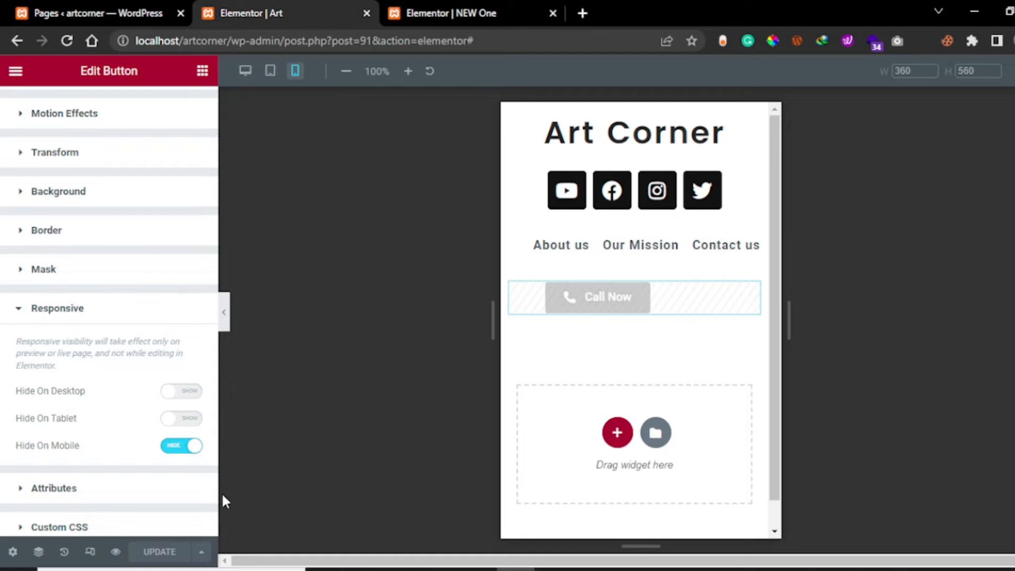
pyautogui.click(203, 551)
pyautogui.click(201, 552)
# Open the live Art page in a new browser tab from the WordPress pages list.
pyautogui.click(79, 11)
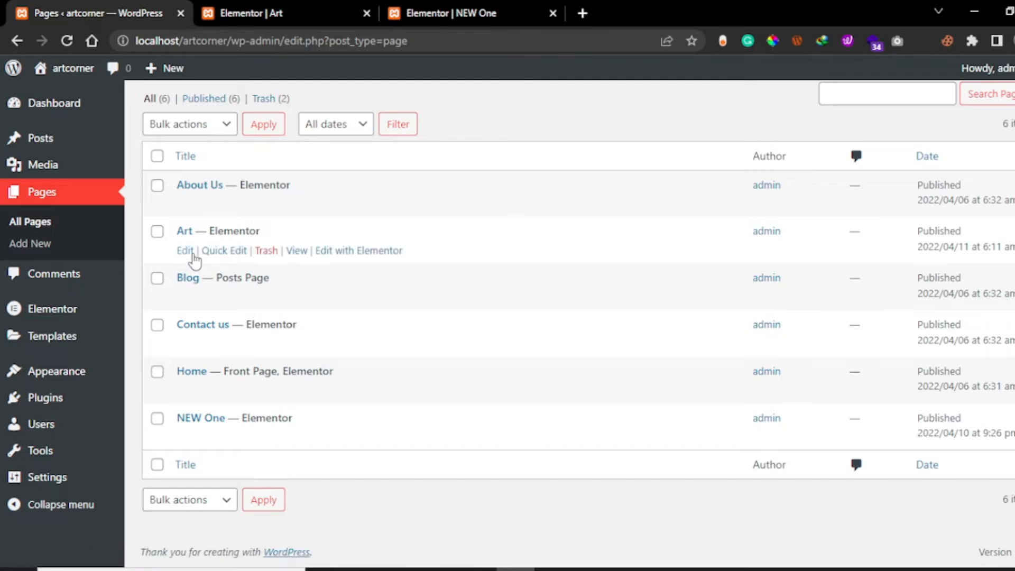
pyautogui.rightClick(307, 252)
pyautogui.rightClick(306, 252)
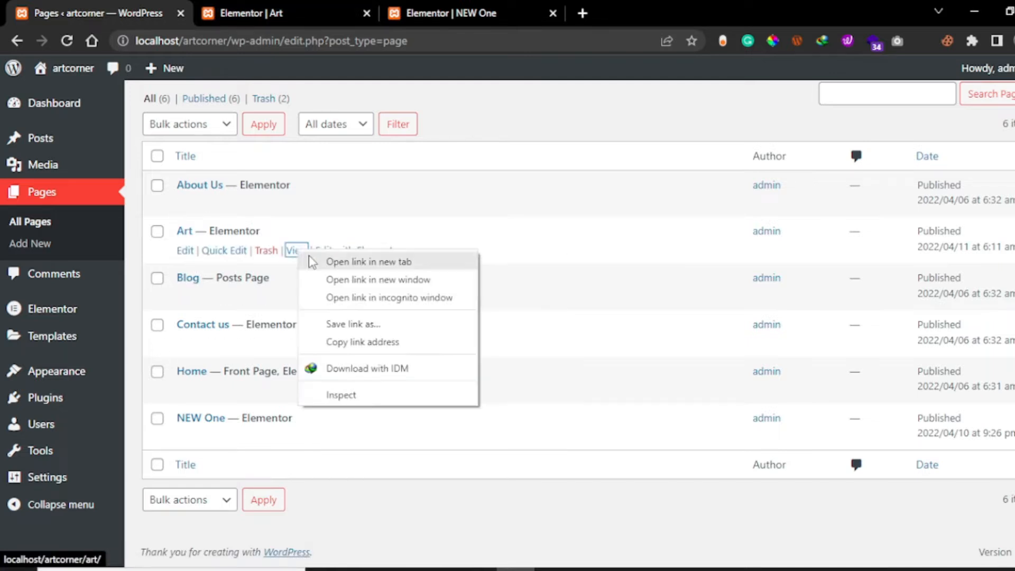
pyautogui.click(352, 261)
# Return the Elementor editor to the desktop view and compare its header with the live Art page.
pyautogui.click(458, 11)
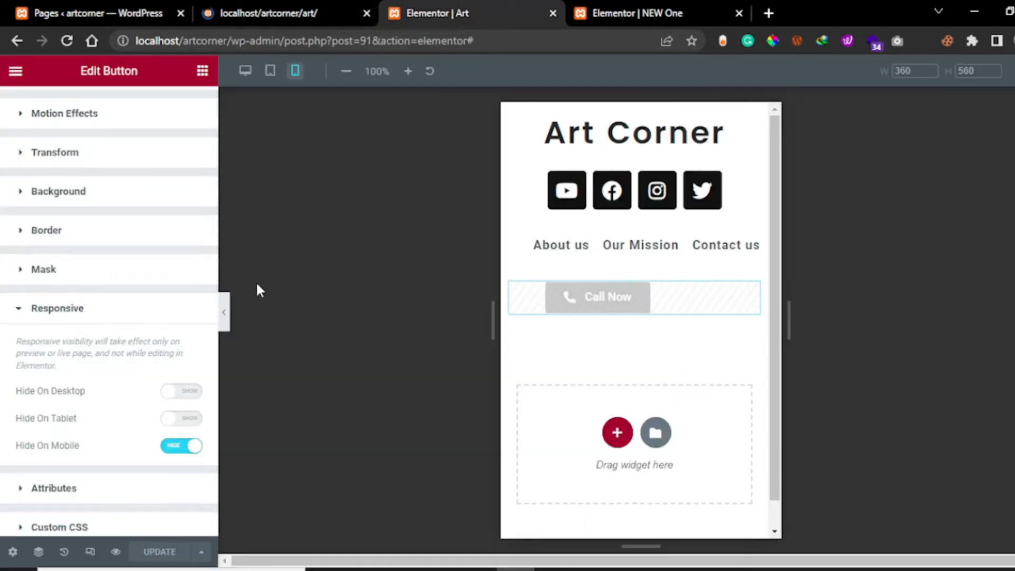
pyautogui.click(245, 71)
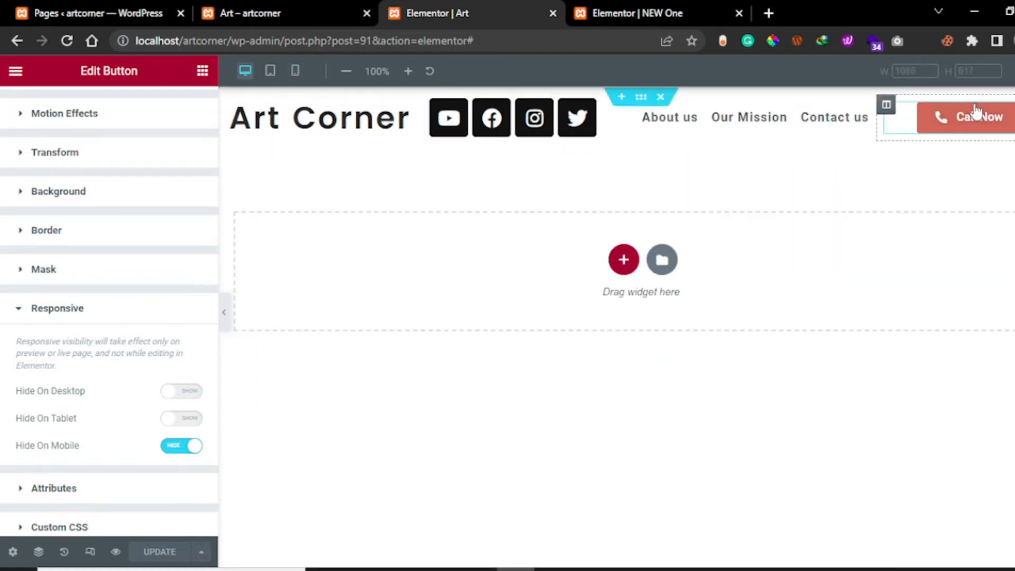
pyautogui.click(324, 9)
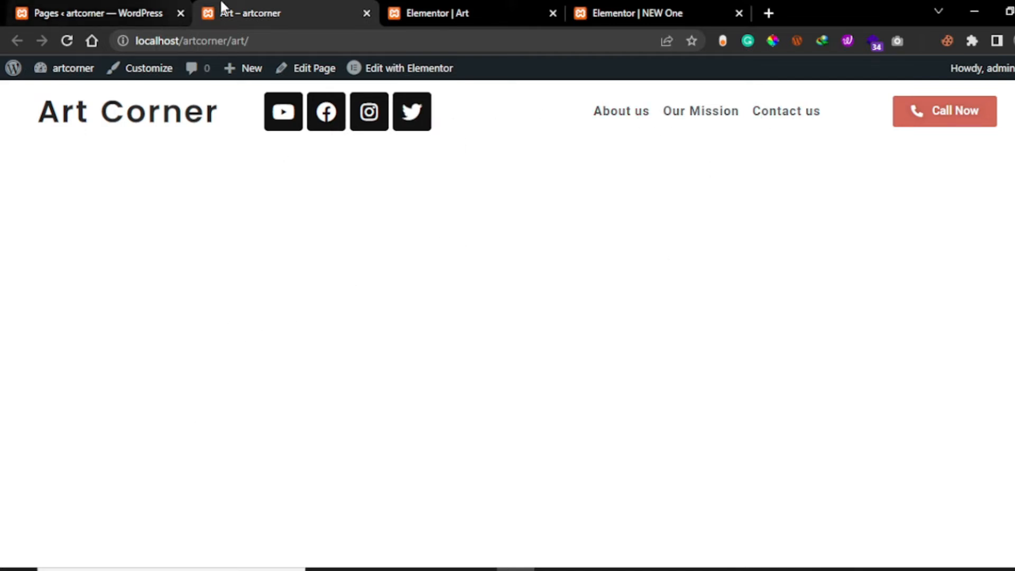
# Inspect the live Art page in the browser's developer tools, using the responsive device view to check the header.
pyautogui.rightClick(455, 169)
pyautogui.click(529, 446)
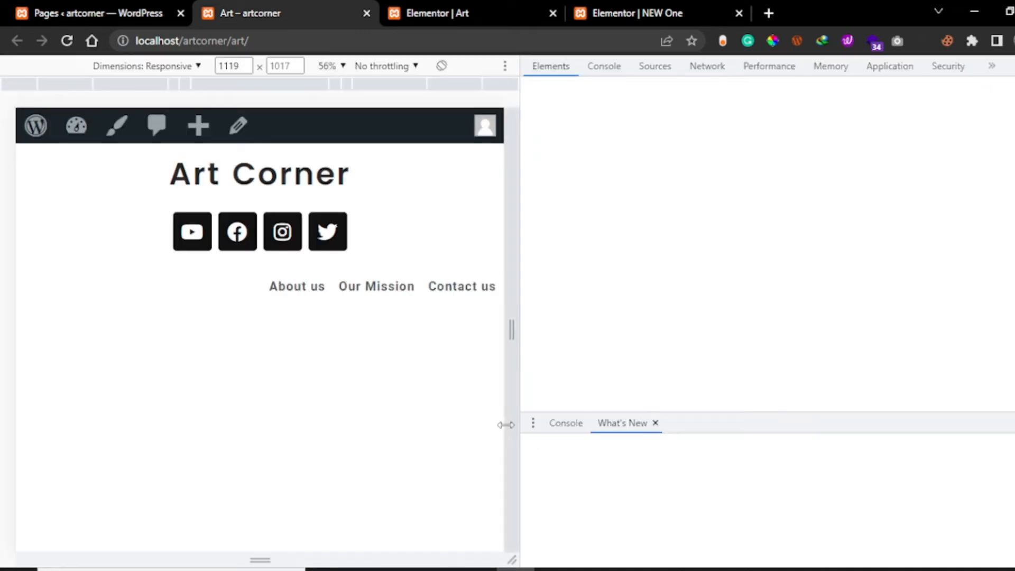
pyautogui.rightClick(375, 425)
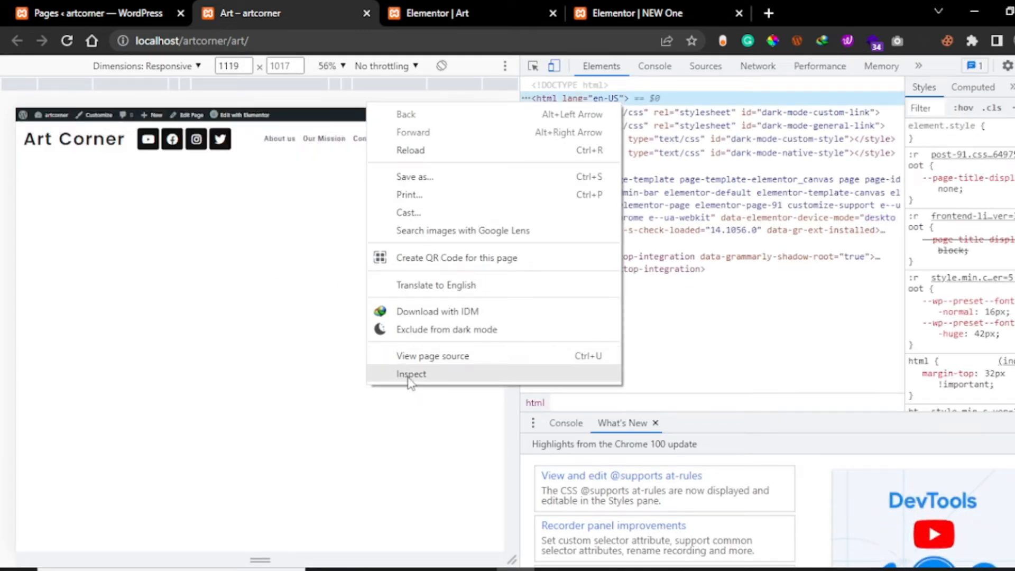
pyautogui.click(410, 375)
pyautogui.rightClick(386, 352)
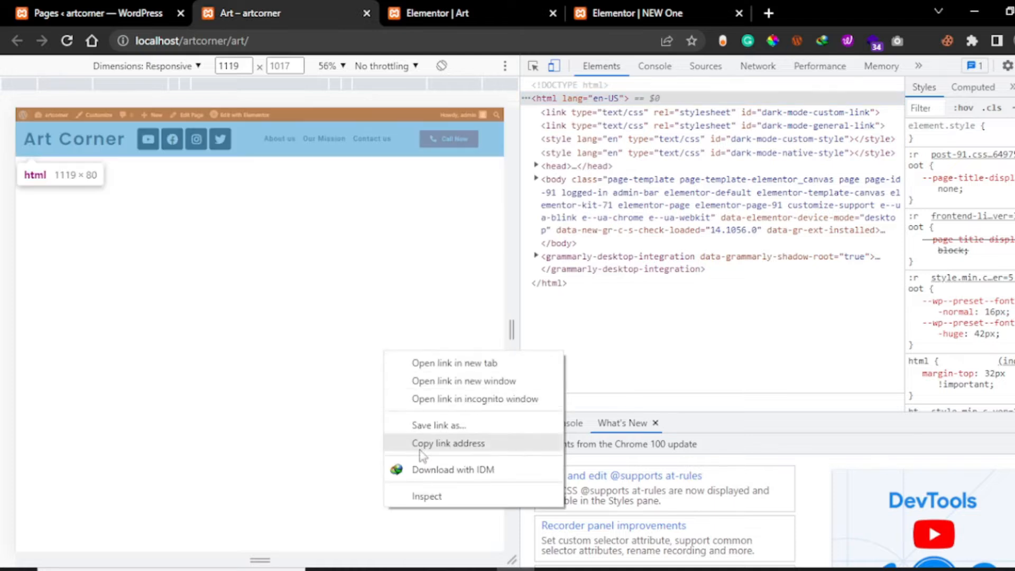
pyautogui.click(431, 497)
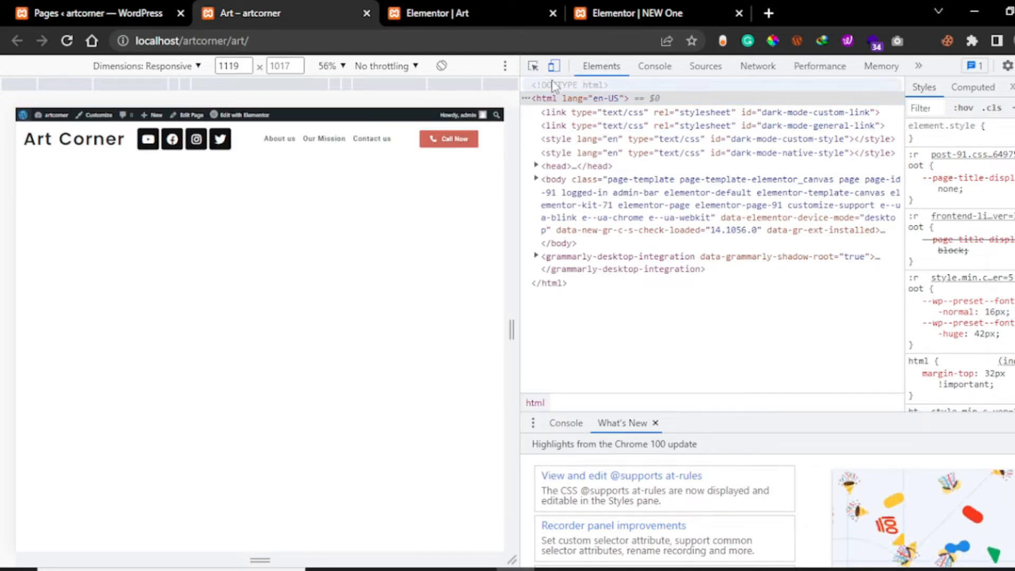
pyautogui.click(553, 68)
pyautogui.click(553, 67)
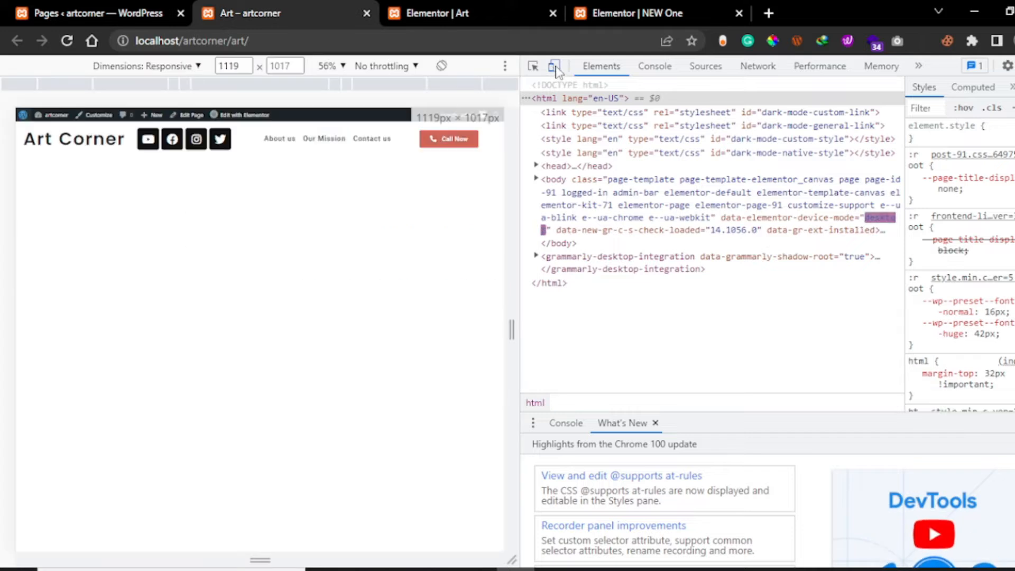
# Narrow the responsive device view of the live Art page to 1076 px wide, check the header, and close the developer tools.
pyautogui.click(553, 68)
pyautogui.click(553, 67)
pyautogui.click(553, 67)
pyautogui.click(554, 67)
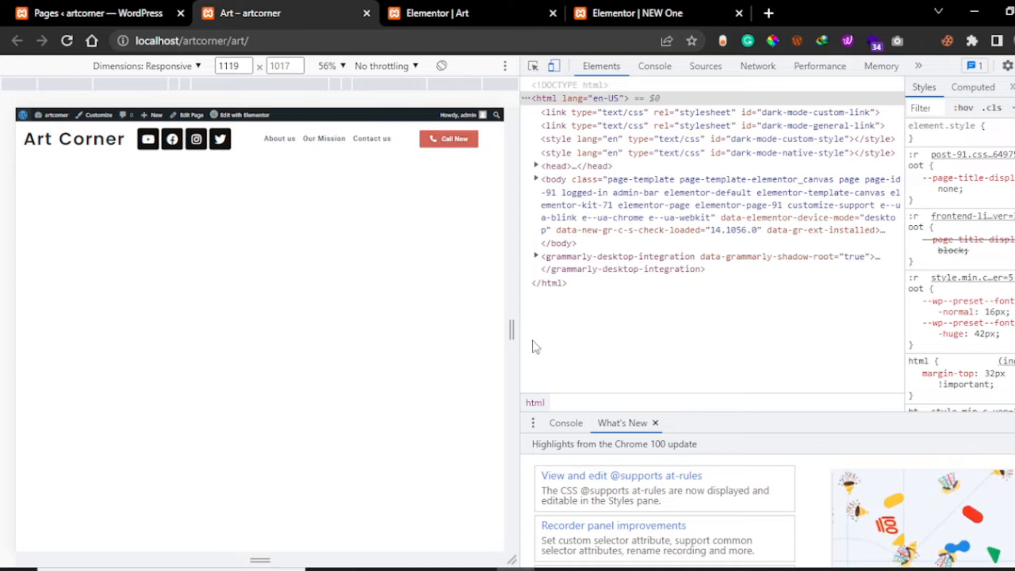
pyautogui.moveTo(511, 332)
pyautogui.mouseDown()
pyautogui.moveTo(286, 333)
pyautogui.moveTo(505, 340)
pyautogui.mouseUp()
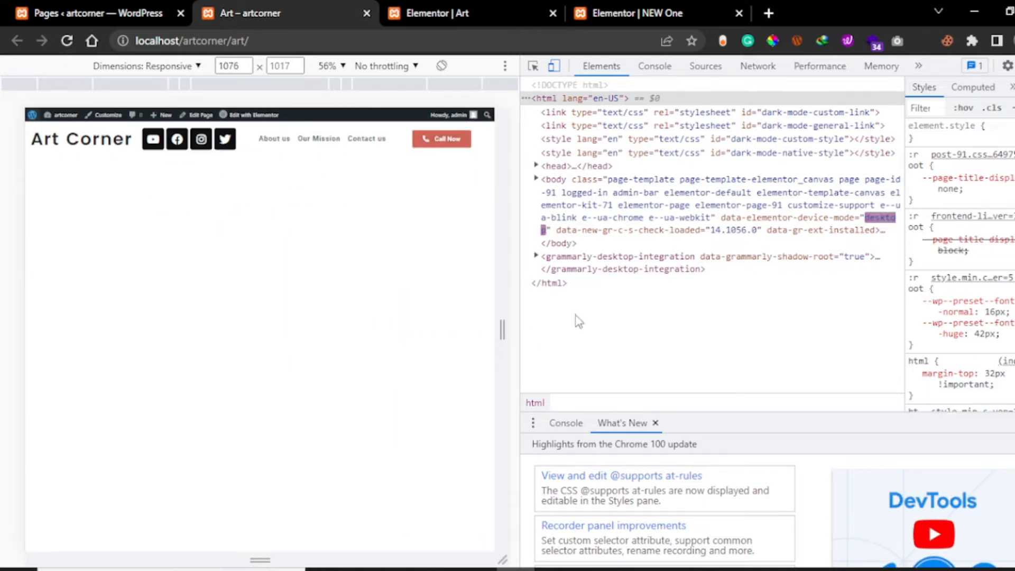
pyautogui.press('F12')
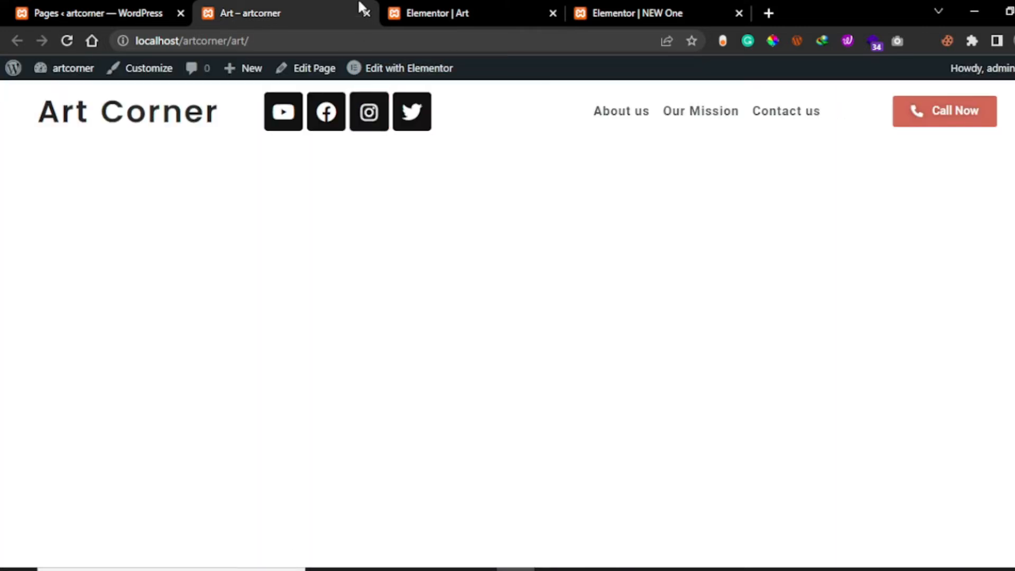
# Compare the live Art page and its Elementor editor with the section below the header on the NEW One reference page.
pyautogui.click(122, 7)
pyautogui.click(274, 7)
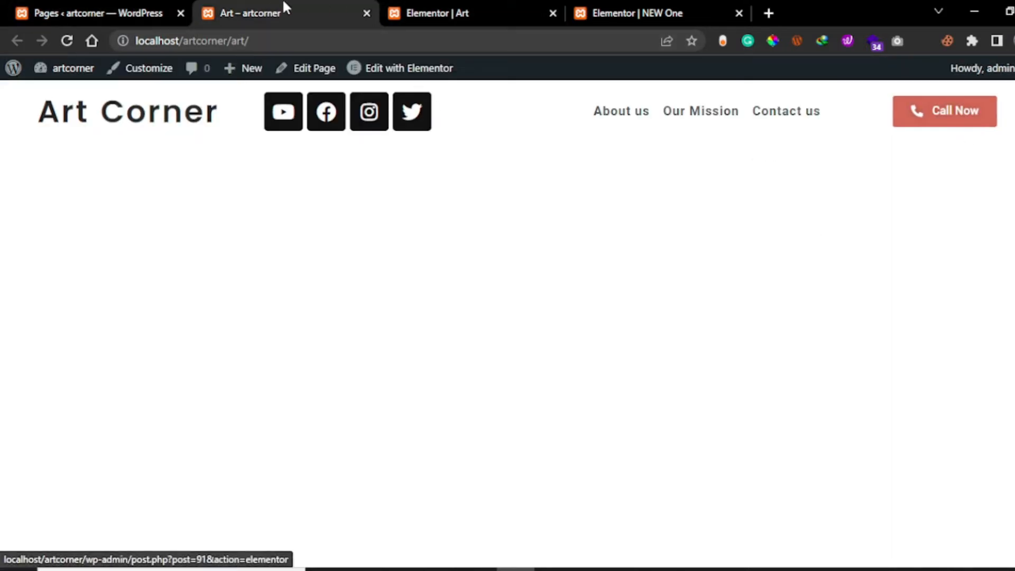
pyautogui.click(437, 7)
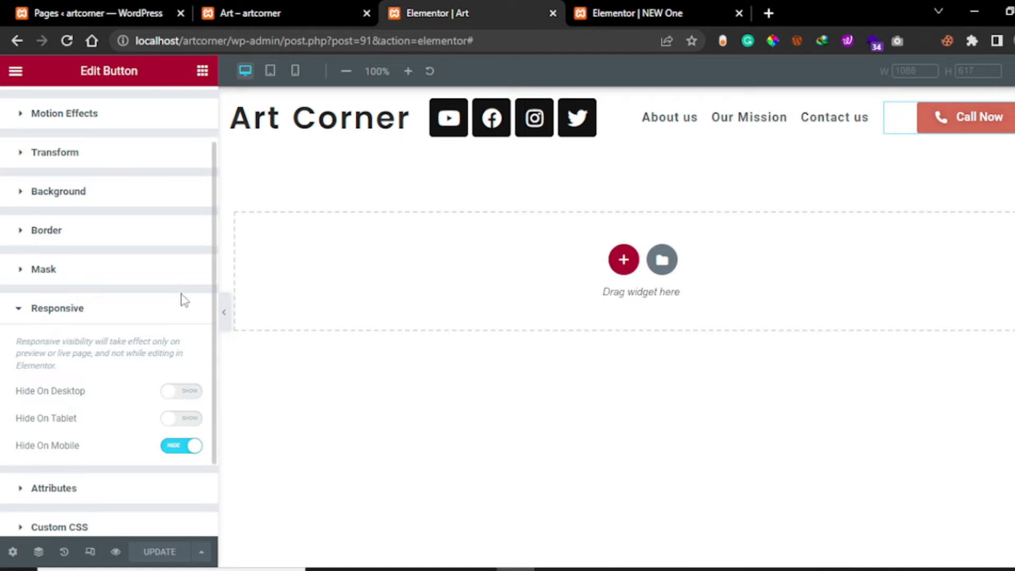
pyautogui.scroll(2, 196, 328)
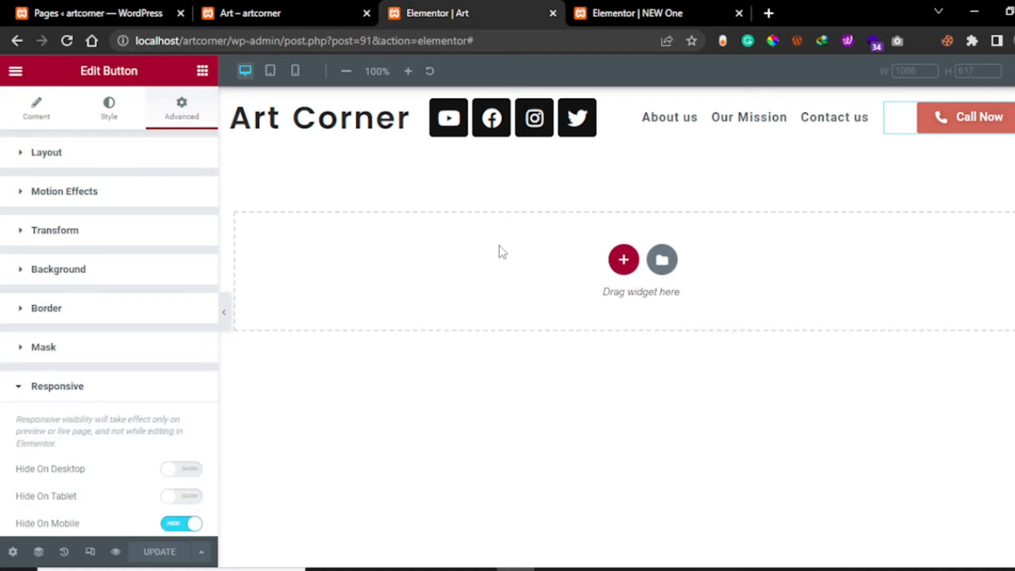
pyautogui.click(654, 12)
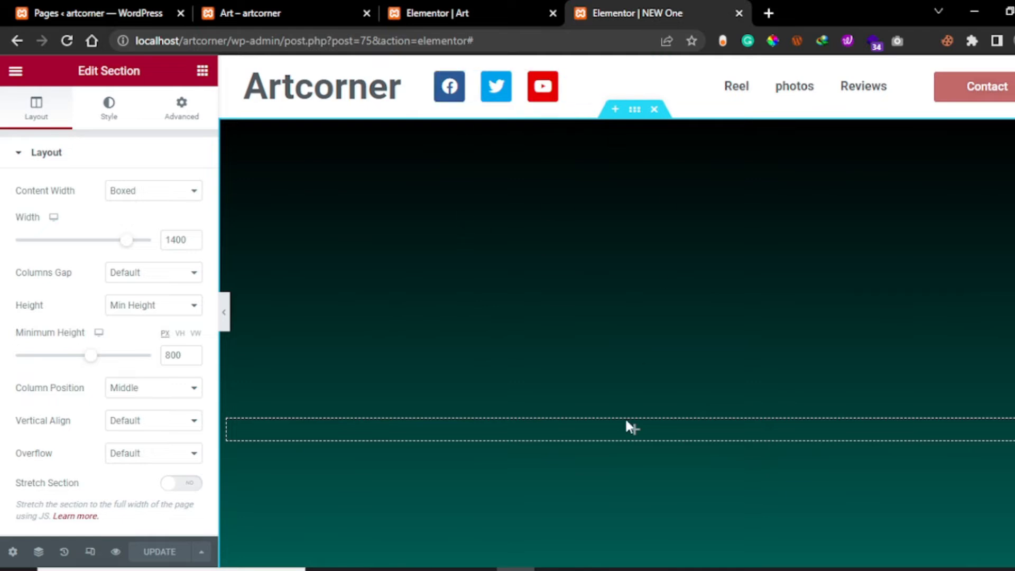
pyautogui.click(461, 12)
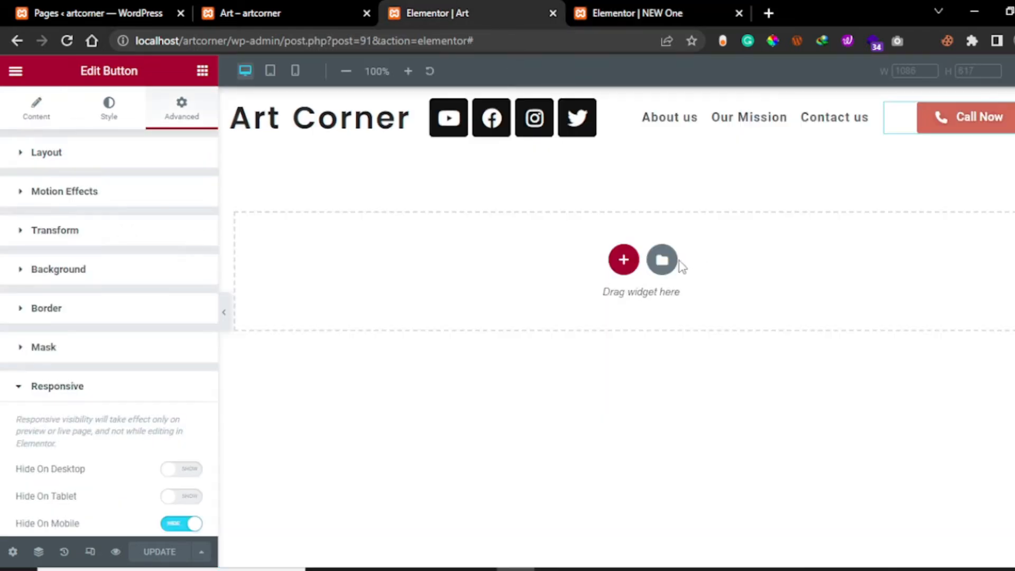
# Add a single-column section below the header of the Art page and set its boxed content width to 1400.
pyautogui.click(624, 260)
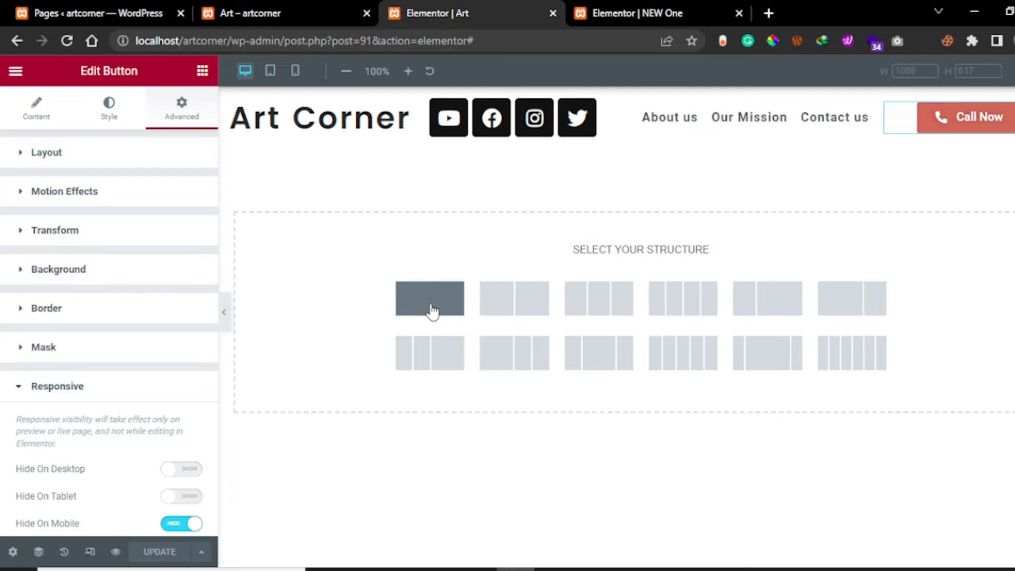
pyautogui.click(416, 325)
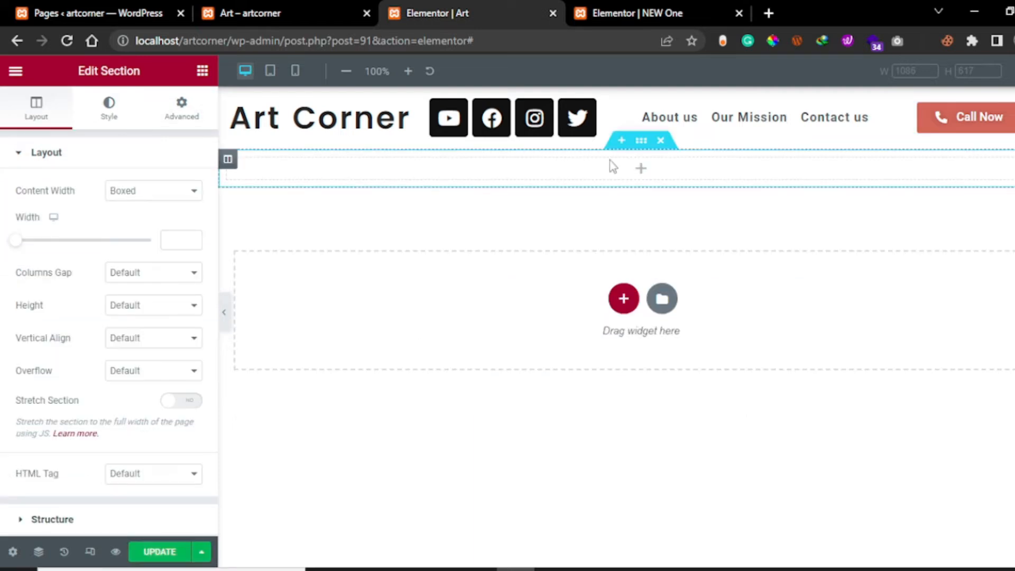
pyautogui.click(189, 196)
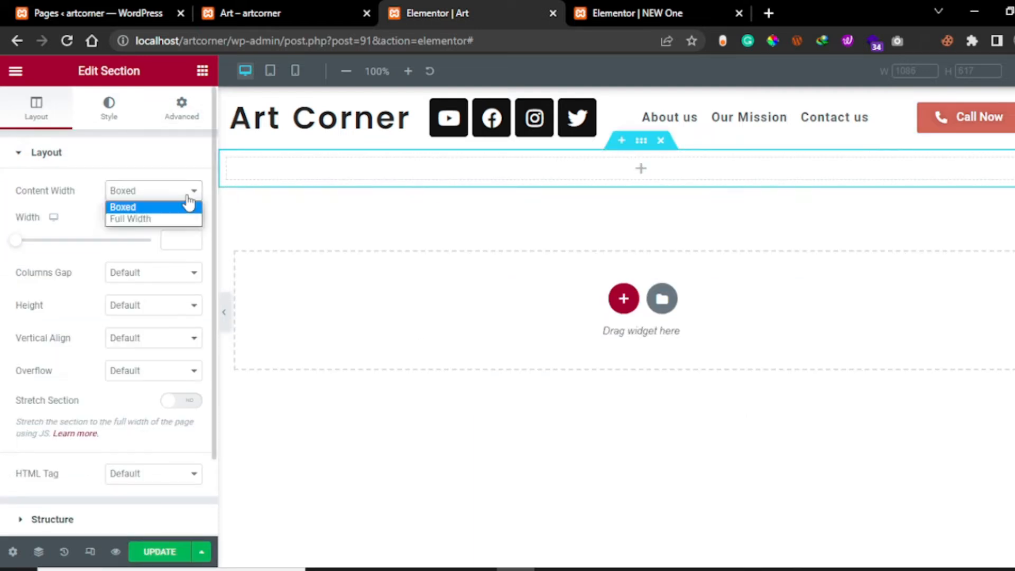
pyautogui.click(57, 250)
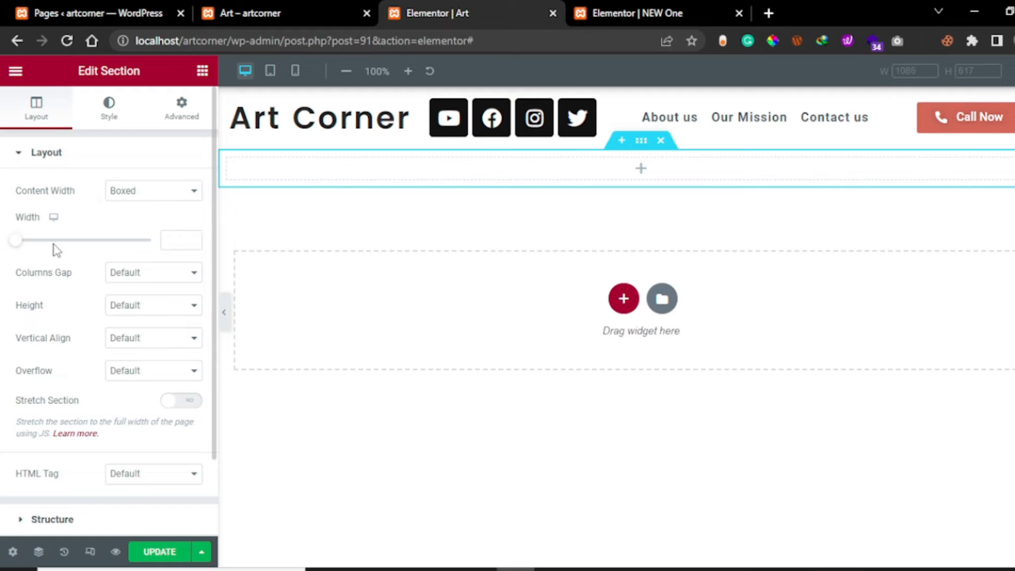
pyautogui.moveTo(18, 242); pyautogui.dragTo(175, 239)
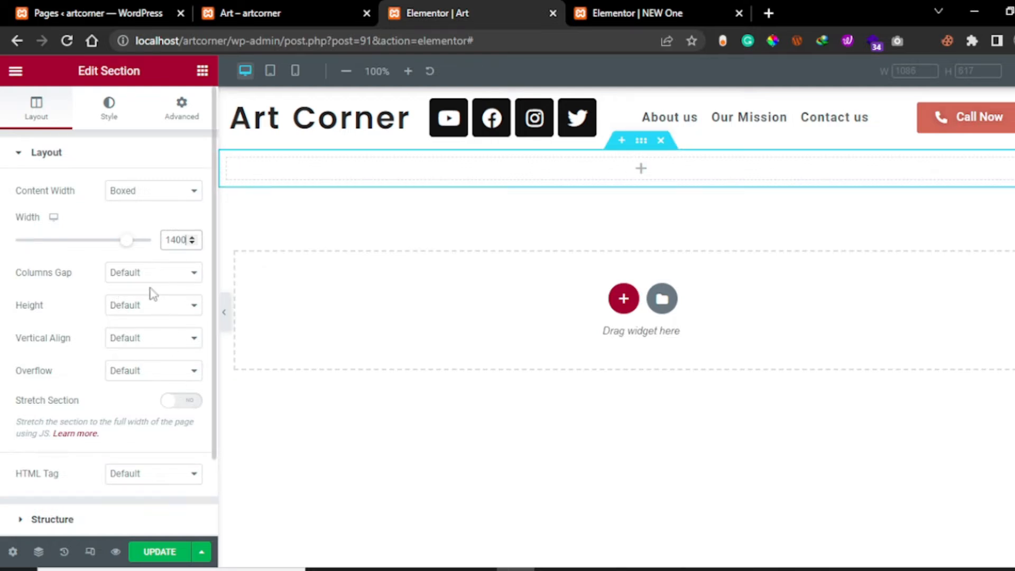
# Set the new section's height to Min Height with a minimum of 800 px, keeping its vertical alignment at Default.
pyautogui.click(150, 312)
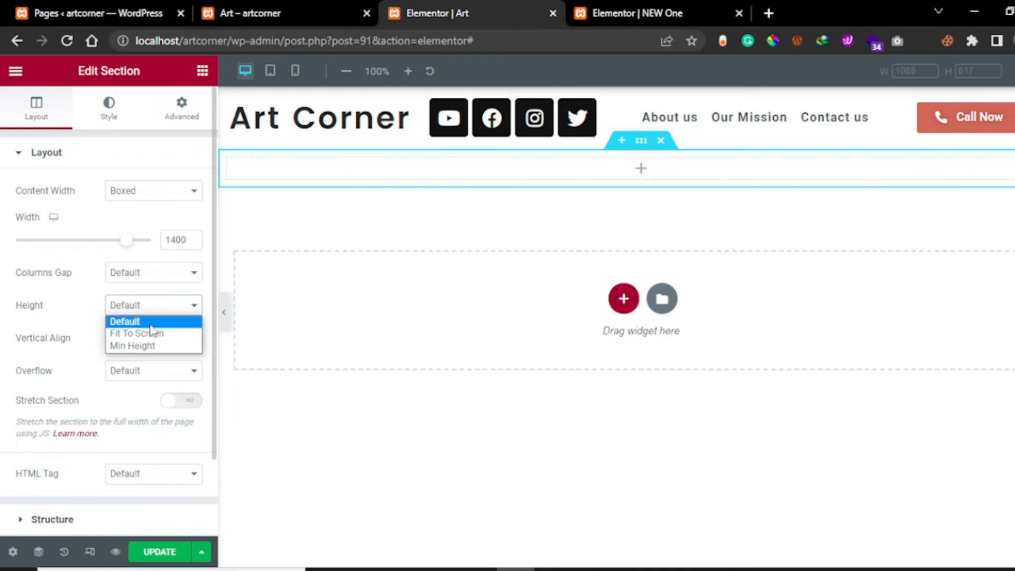
pyautogui.click(152, 346)
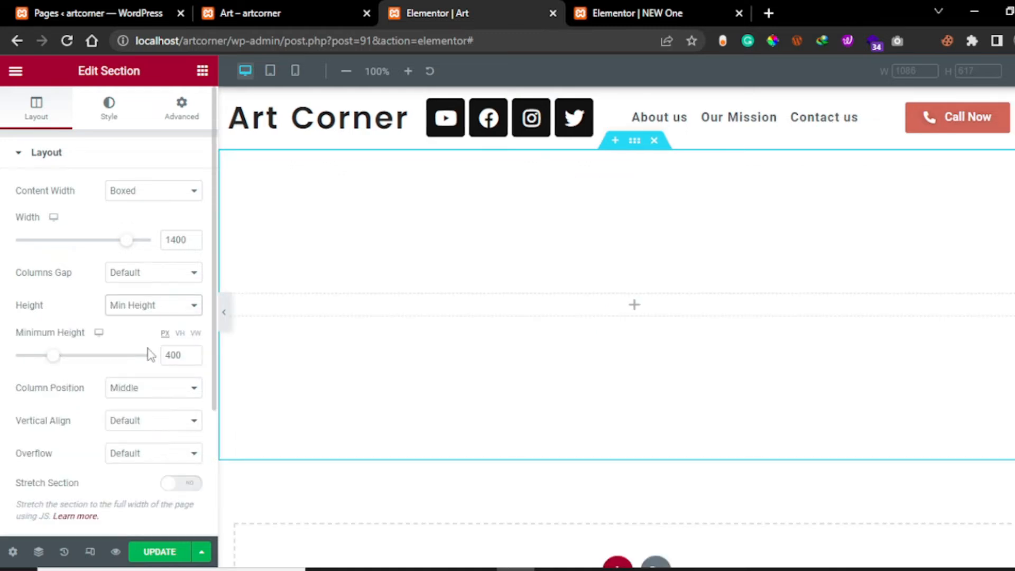
pyautogui.click(182, 354)
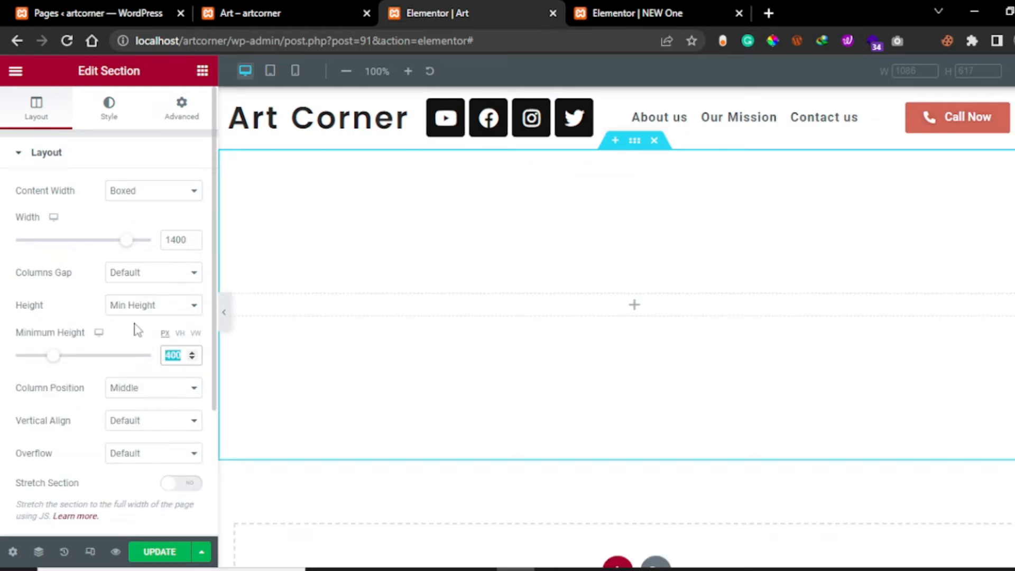
pyautogui.write('8000')
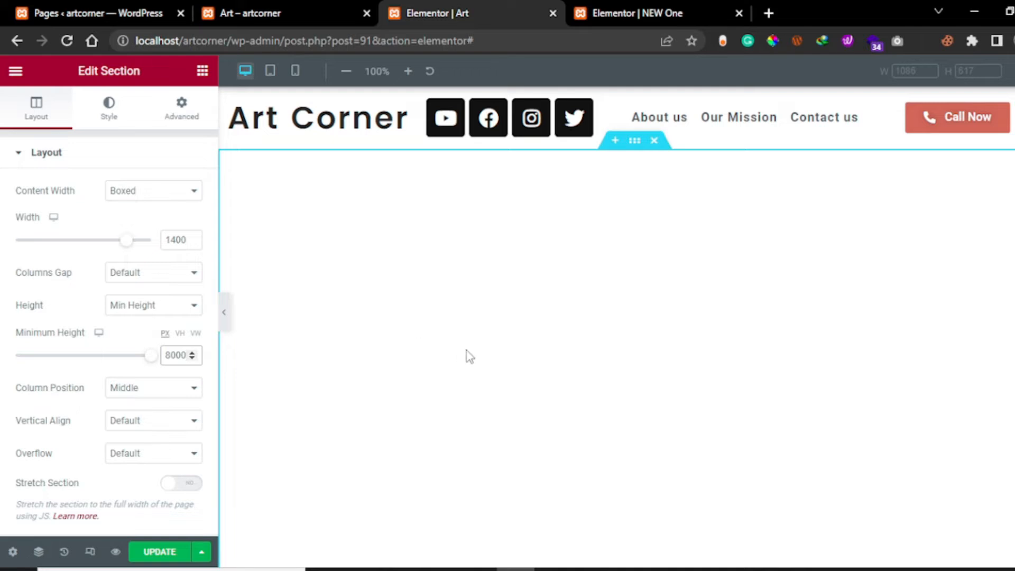
pyautogui.press('BackSpace')
pyautogui.scroll(-4, 466, 350)
pyautogui.scroll(3, 509, 365)
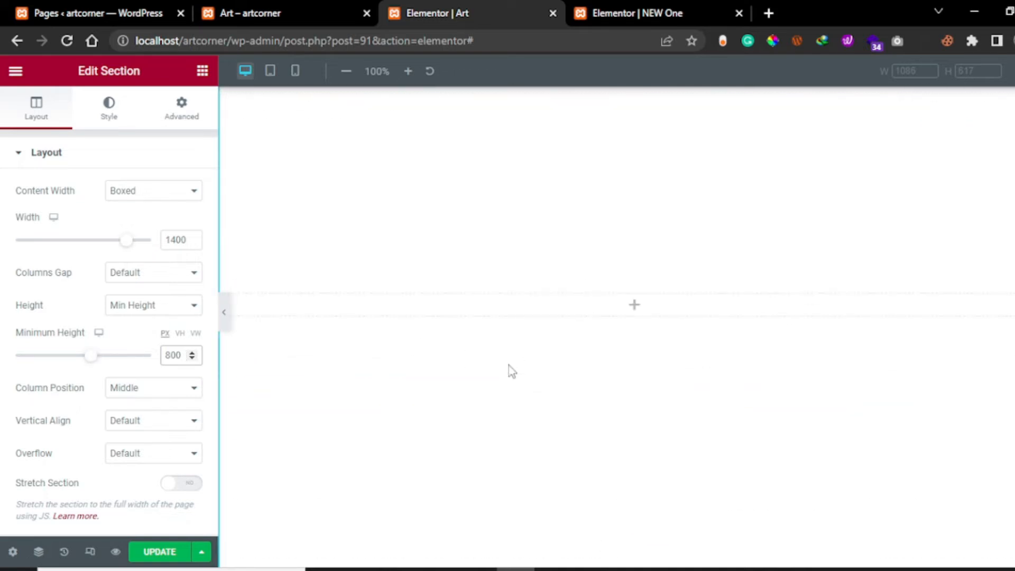
pyautogui.scroll(2, 523, 280)
pyautogui.scroll(-2, 396, 280)
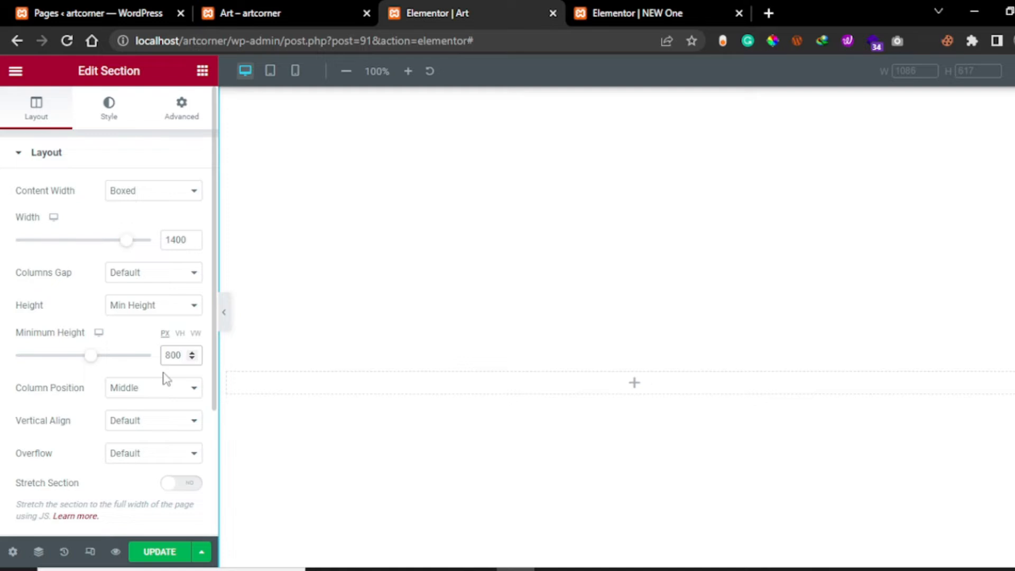
pyautogui.scroll(-2, 144, 438)
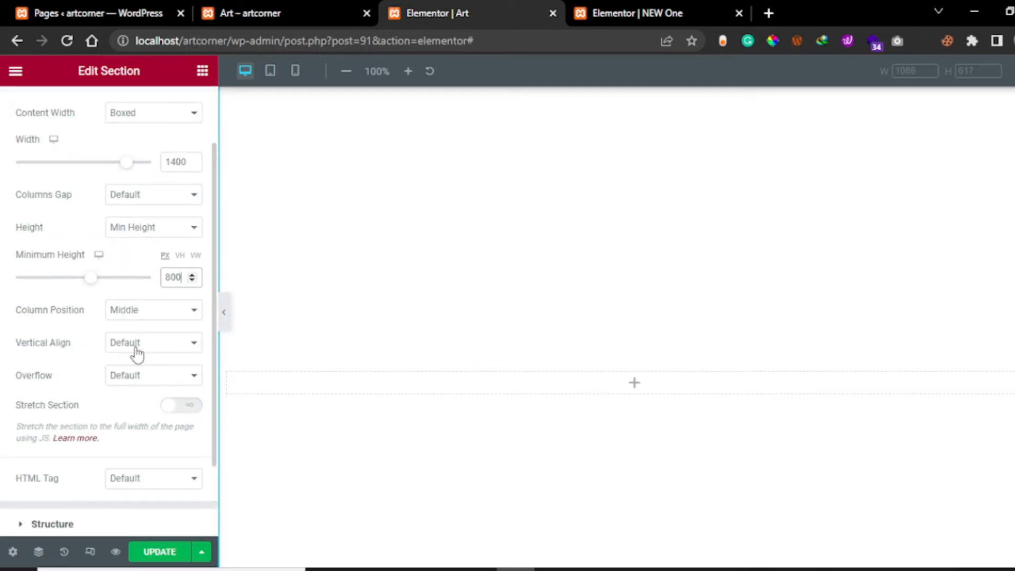
pyautogui.click(153, 343)
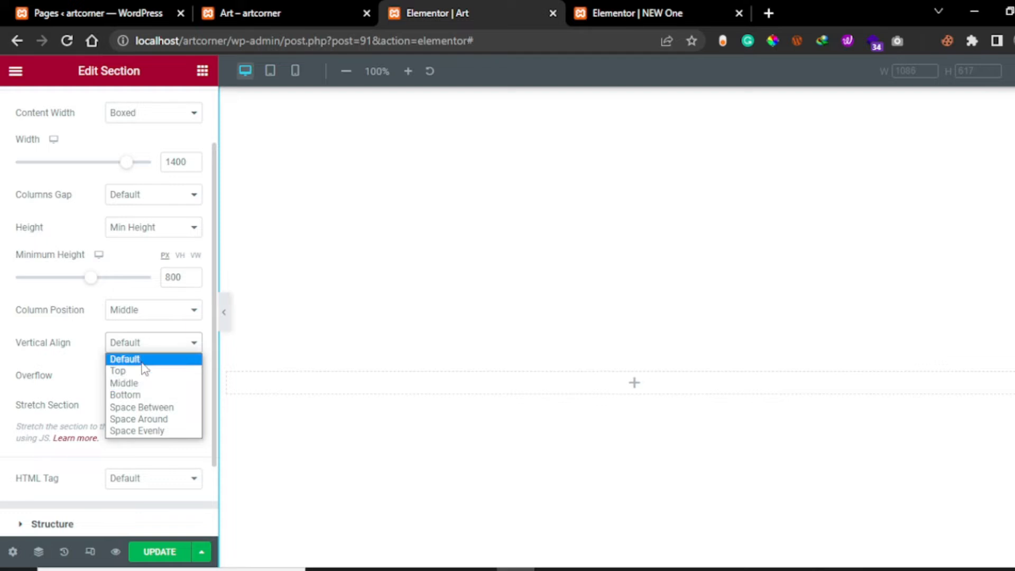
pyautogui.click(142, 359)
pyautogui.scroll(2, 144, 365)
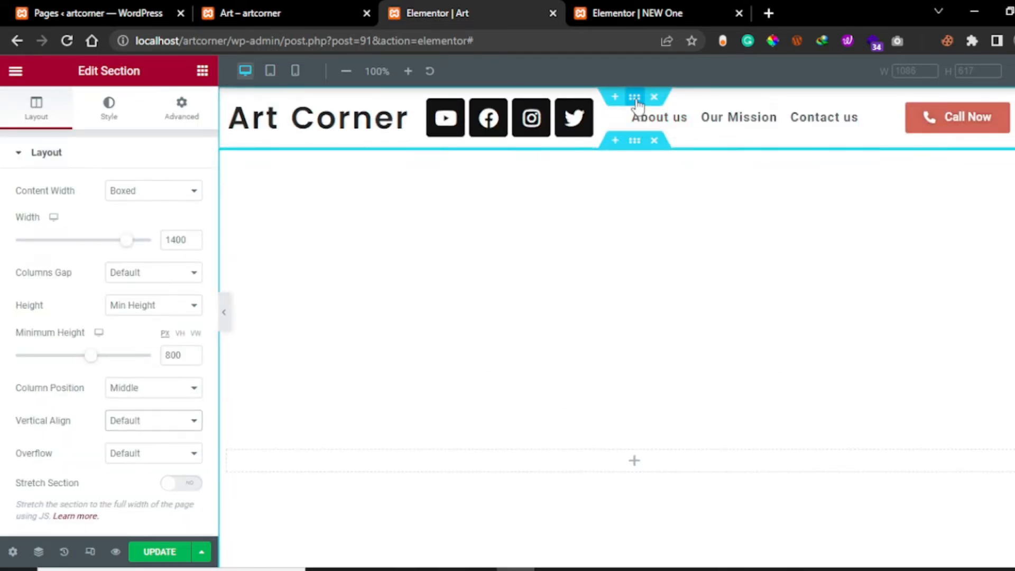
# Set the header section's vertical alignment to Middle and update the page.
pyautogui.press('BackSpace')
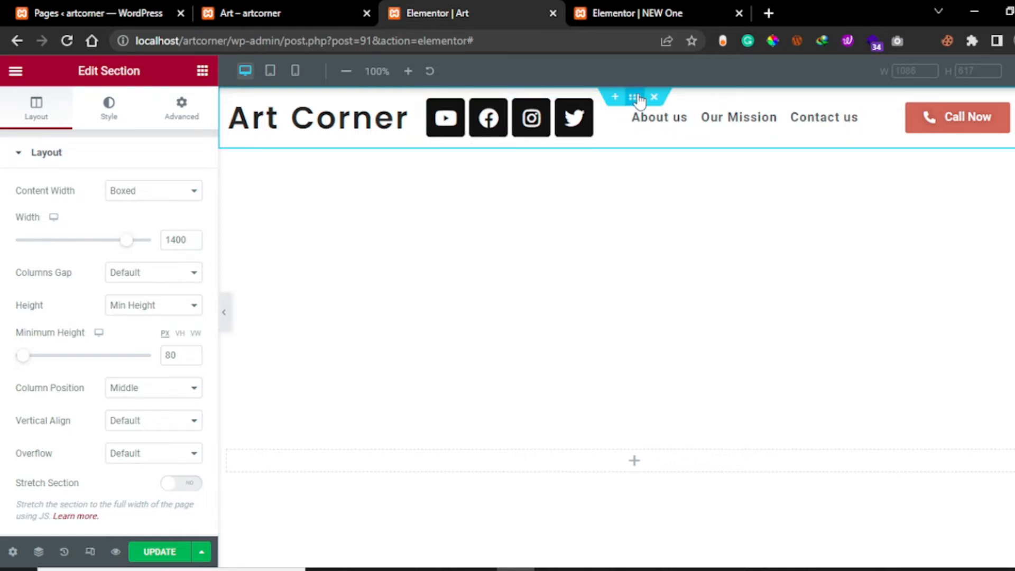
pyautogui.click(142, 431)
pyautogui.click(151, 462)
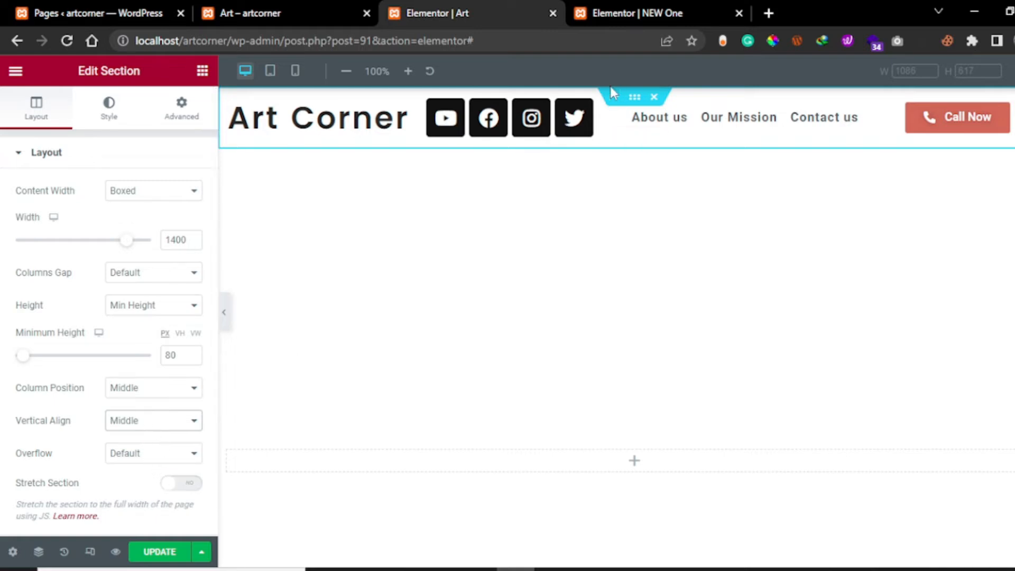
pyautogui.click(157, 552)
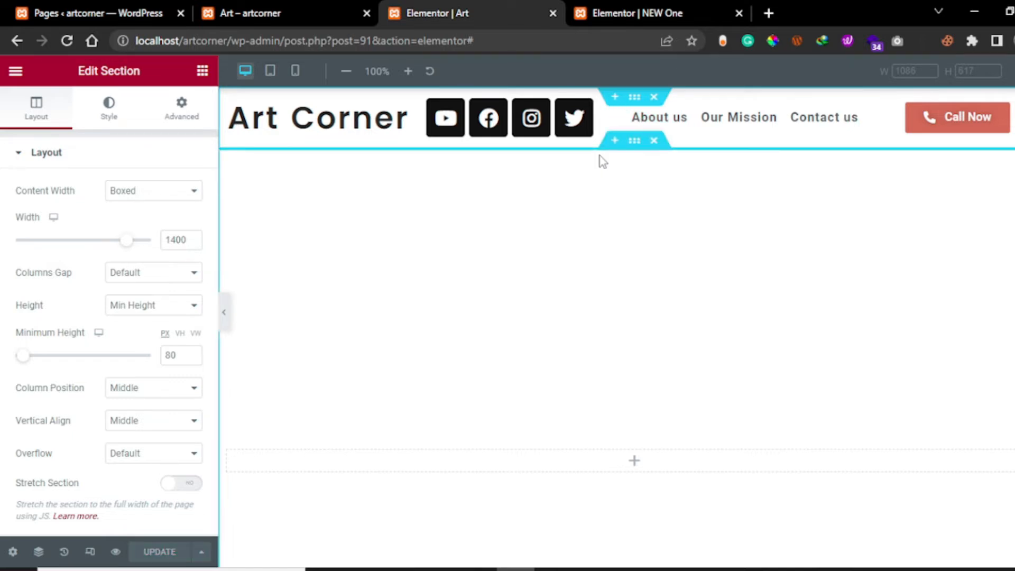
# Give the empty section below the header a gradient background type in its normal state.
pyautogui.click(634, 141)
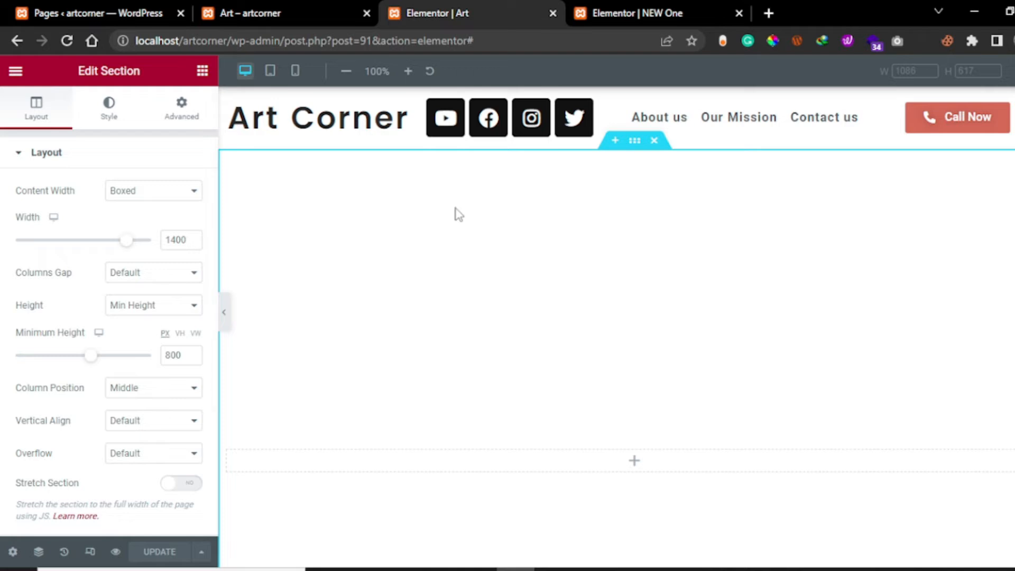
pyautogui.scroll(-2, 136, 408)
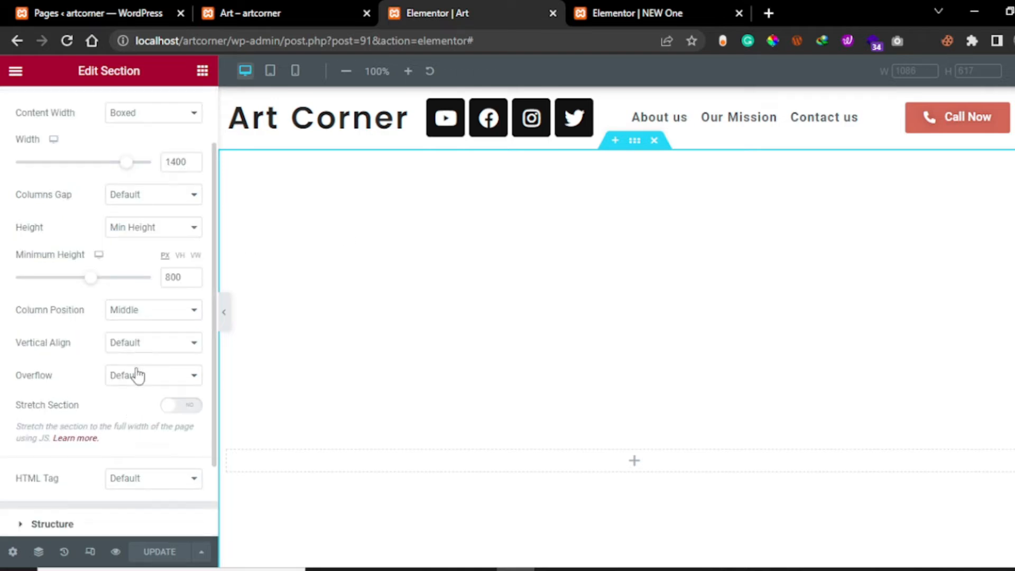
pyautogui.scroll(-2, 136, 375)
pyautogui.scroll(-5, 455, 346)
pyautogui.scroll(6, 524, 320)
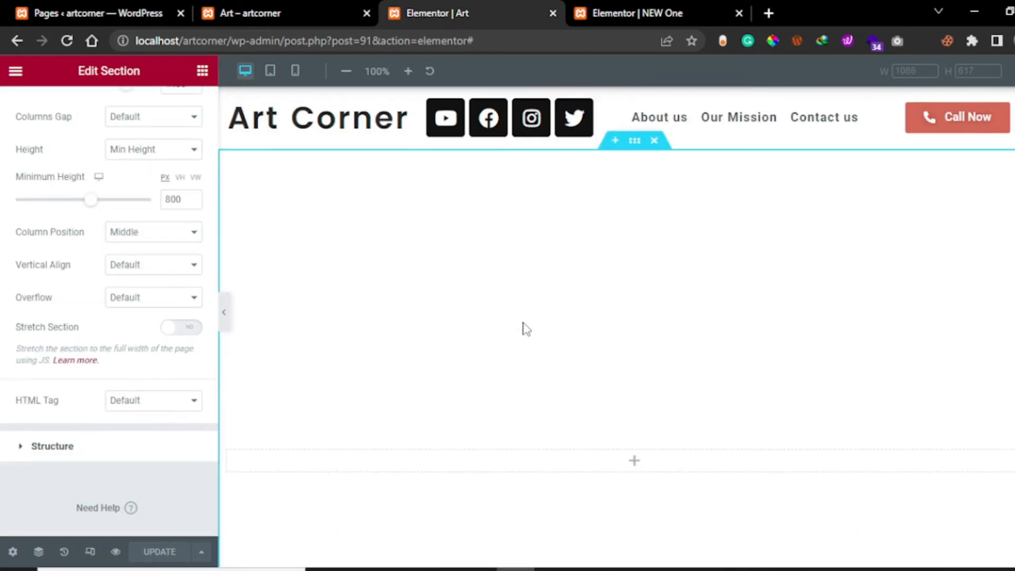
pyautogui.scroll(4, 165, 320)
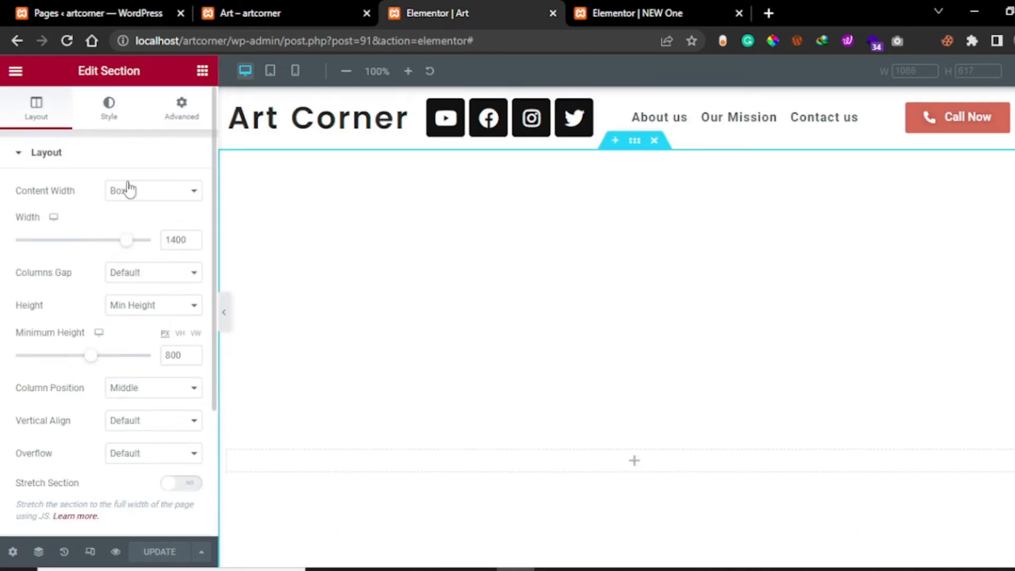
pyautogui.click(110, 116)
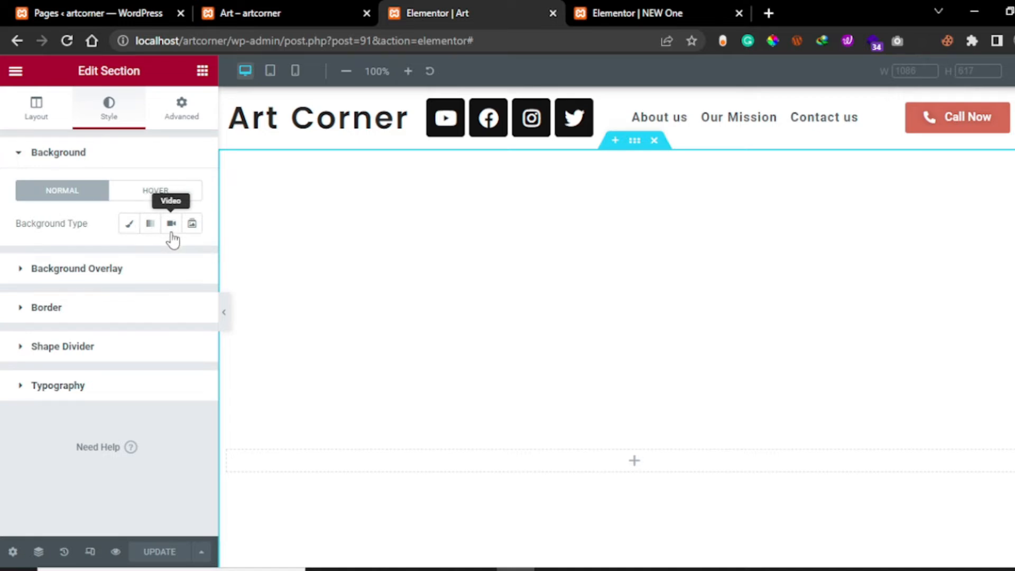
pyautogui.click(149, 226)
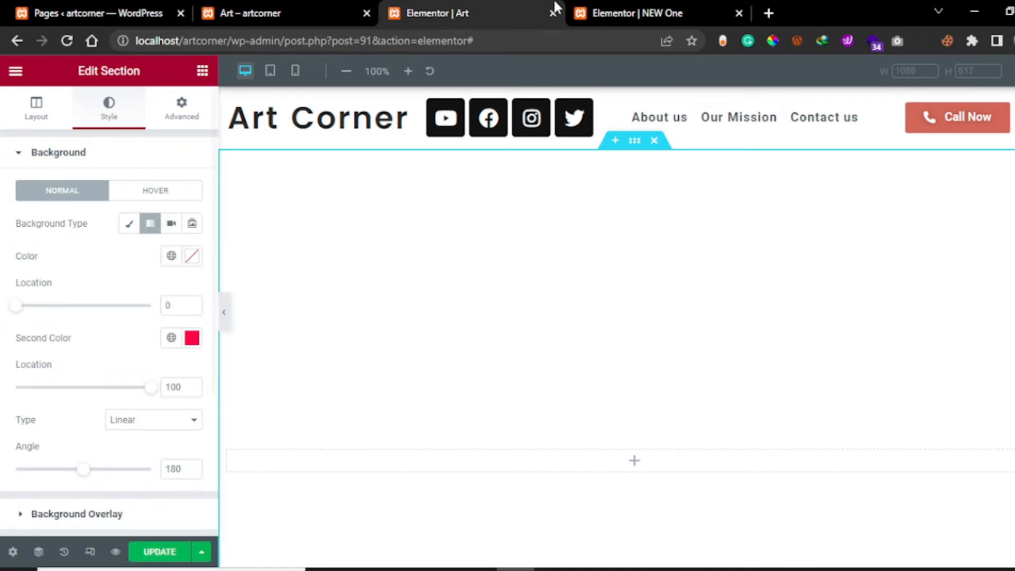
# Check the NEW One page's gradient section for reference and give the Art page section's gradient a grey-green first color, #566A5E.
pyautogui.click(666, 7)
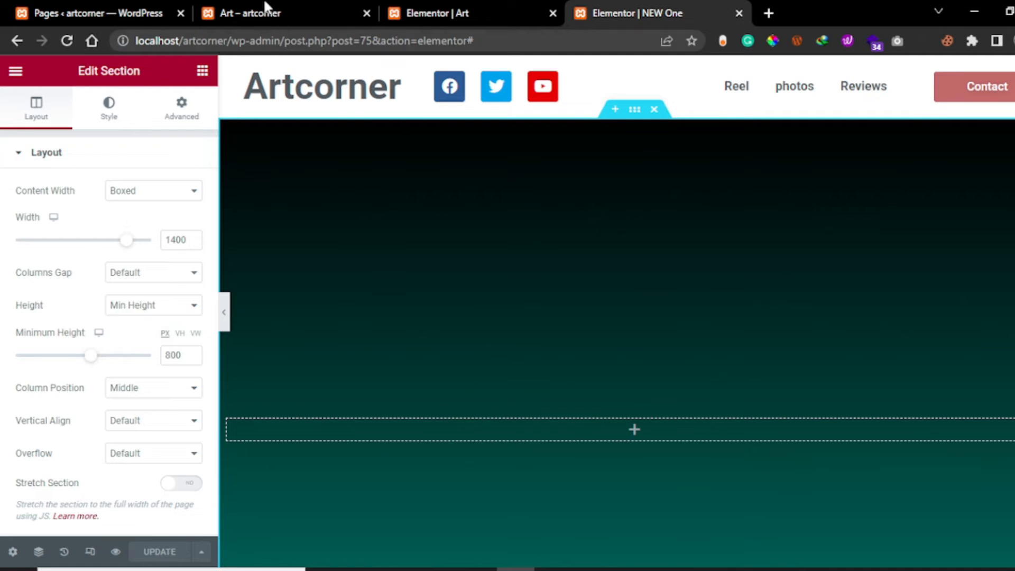
pyautogui.click(314, 8)
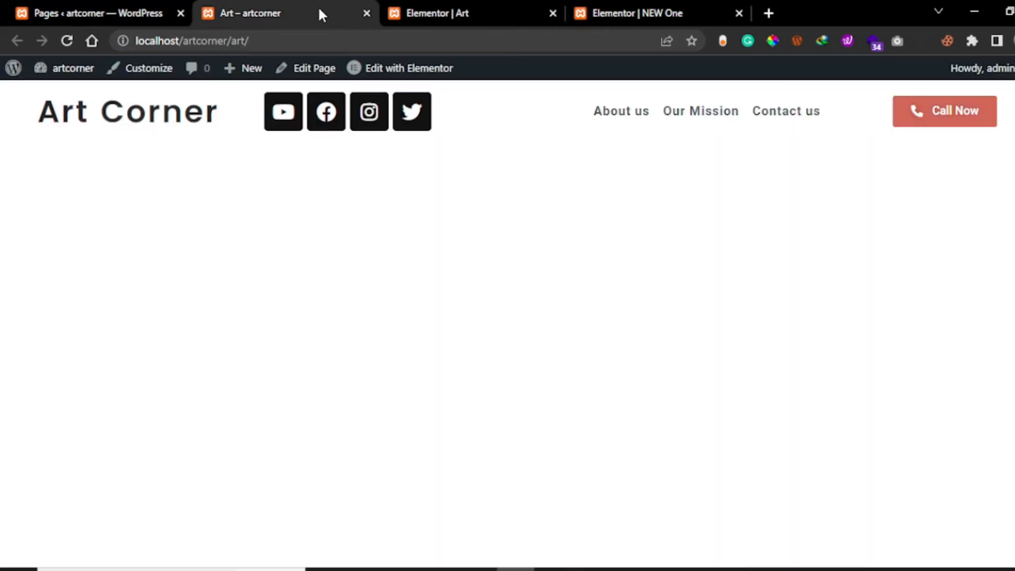
pyautogui.click(399, 13)
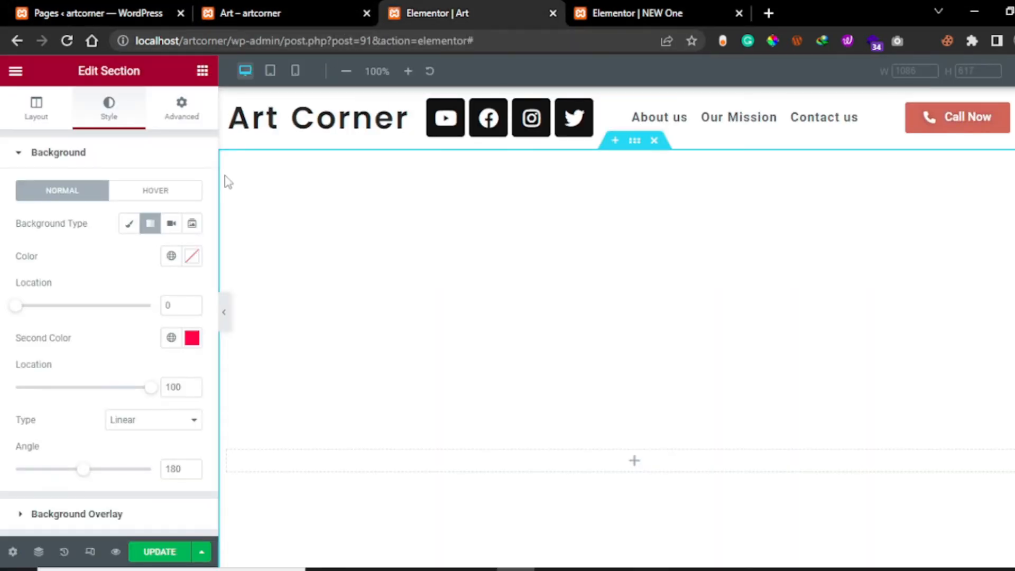
pyautogui.click(191, 258)
pyautogui.moveTo(159, 341); pyautogui.dragTo(185, 417)
pyautogui.moveTo(168, 455); pyautogui.dragTo(181, 455)
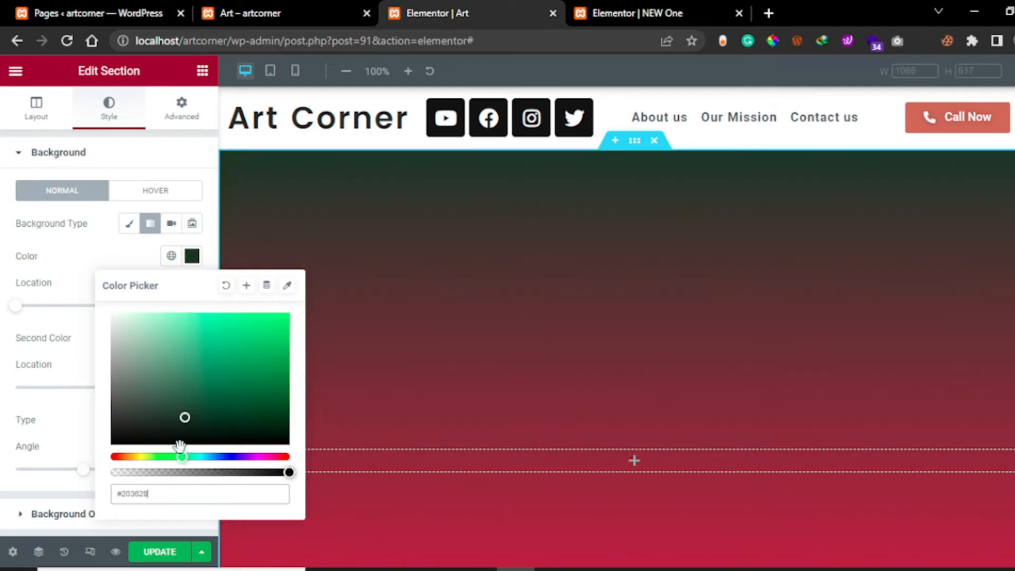
pyautogui.moveTo(185, 417); pyautogui.dragTo(145, 390)
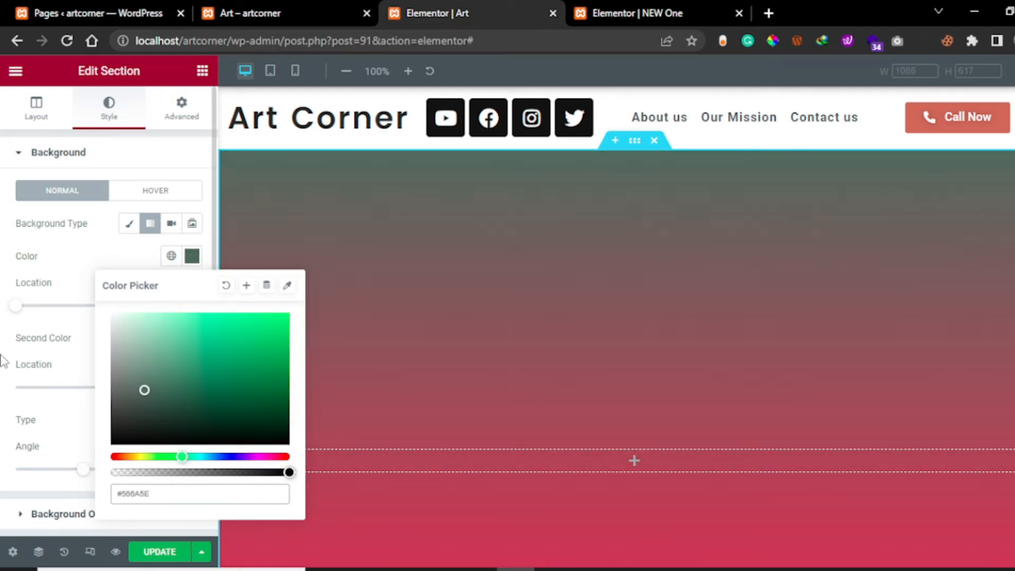
pyautogui.click(64, 378)
# Set the second color of the section's background gradient to #007f71.
pyautogui.click(192, 341)
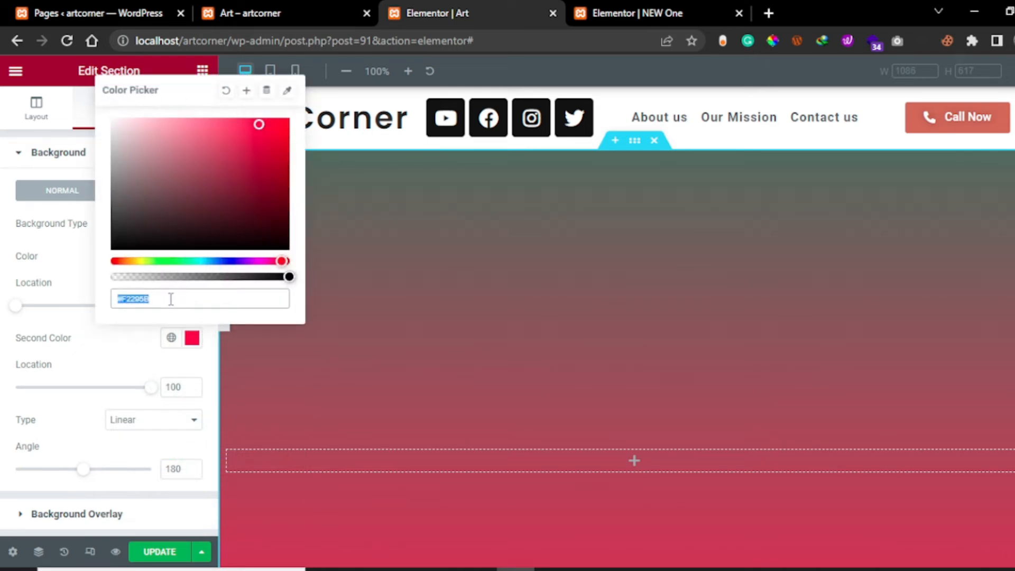
pyautogui.write('#007f71')
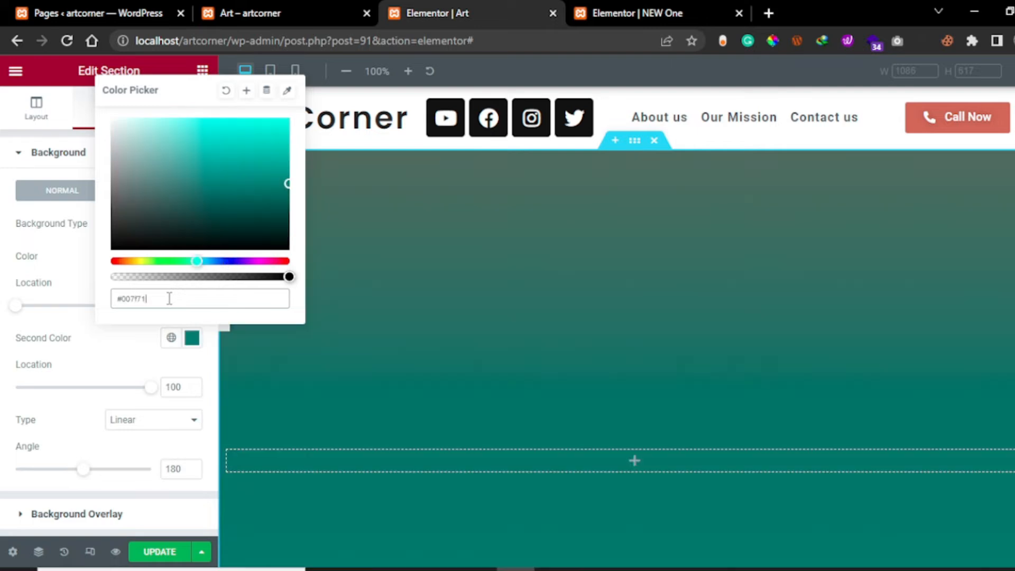
pyautogui.click(57, 370)
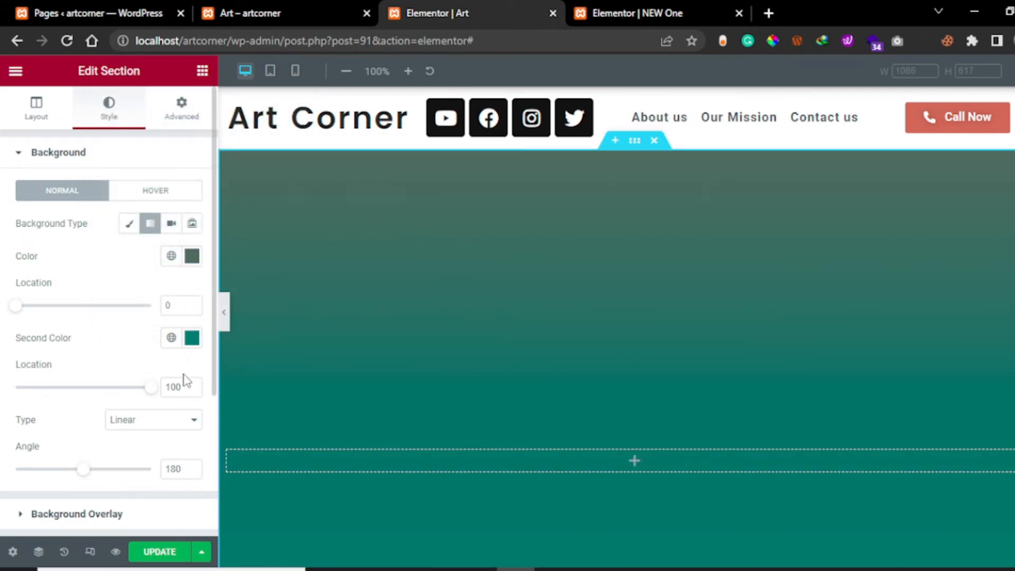
pyautogui.moveTo(12, 306)
pyautogui.mouseDown()
pyautogui.moveTo(70, 306)
pyautogui.moveTo(4, 302)
pyautogui.mouseUp()
pyautogui.scroll(-1, 56, 337)
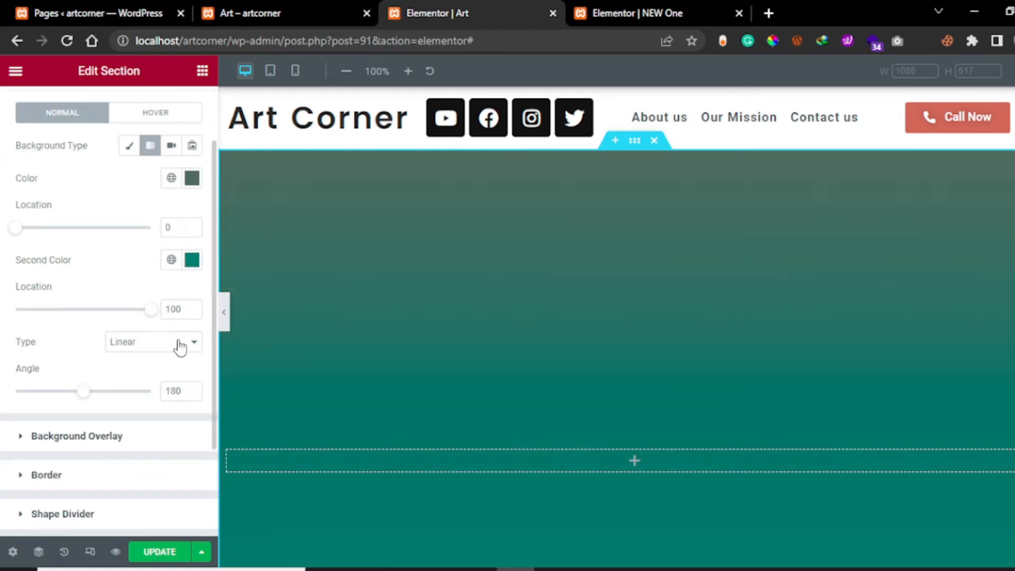
pyautogui.moveTo(87, 396)
pyautogui.mouseDown()
pyautogui.moveTo(110, 396)
pyautogui.moveTo(98, 402)
pyautogui.mouseUp()
pyautogui.scroll(-5, 444, 302)
pyautogui.scroll(2, 578, 364)
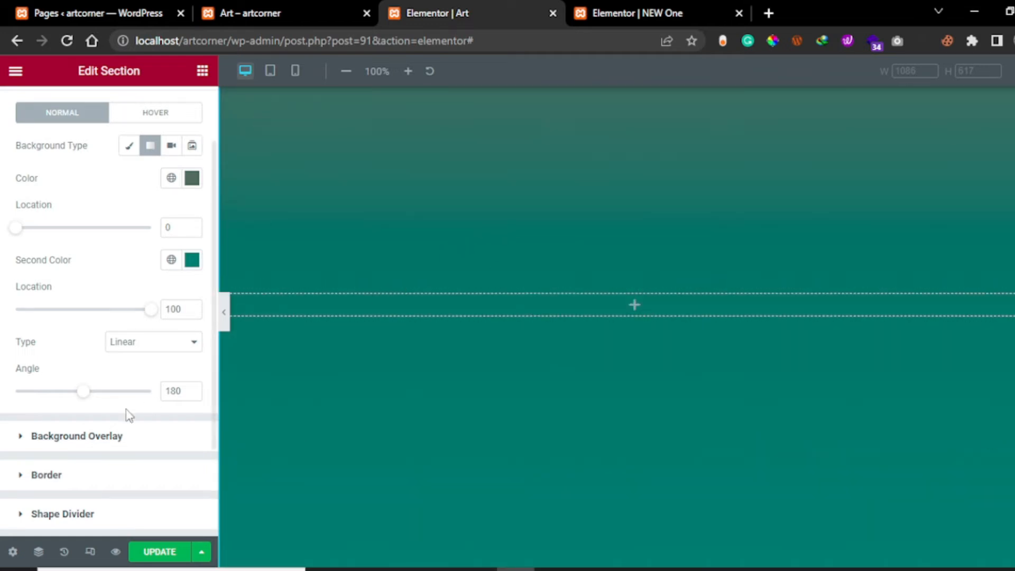
# Add a classic background overlay to the gradient section using the cut-out image of the man in blue giving a thumbs-up.
pyautogui.click(102, 443)
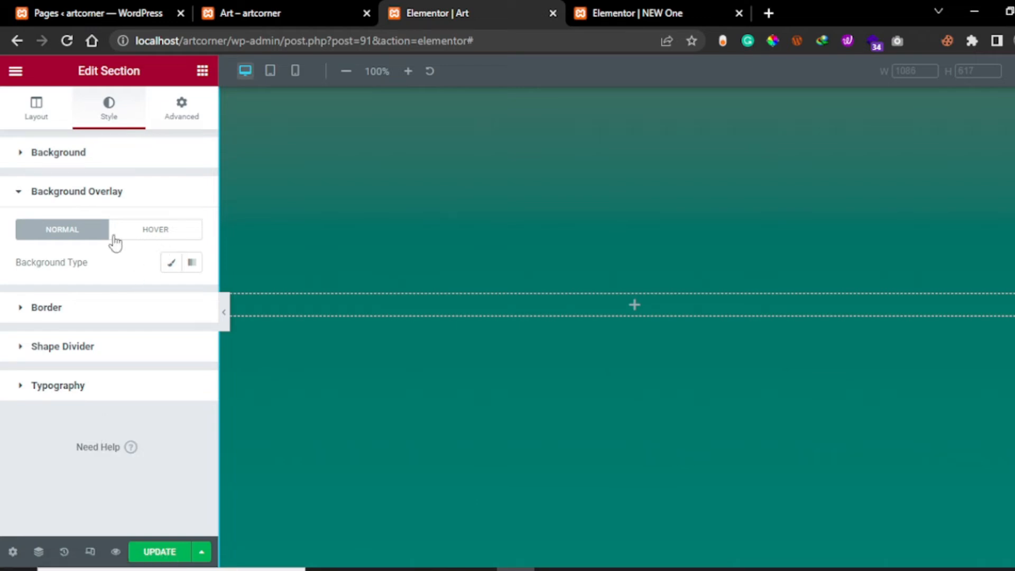
pyautogui.click(173, 262)
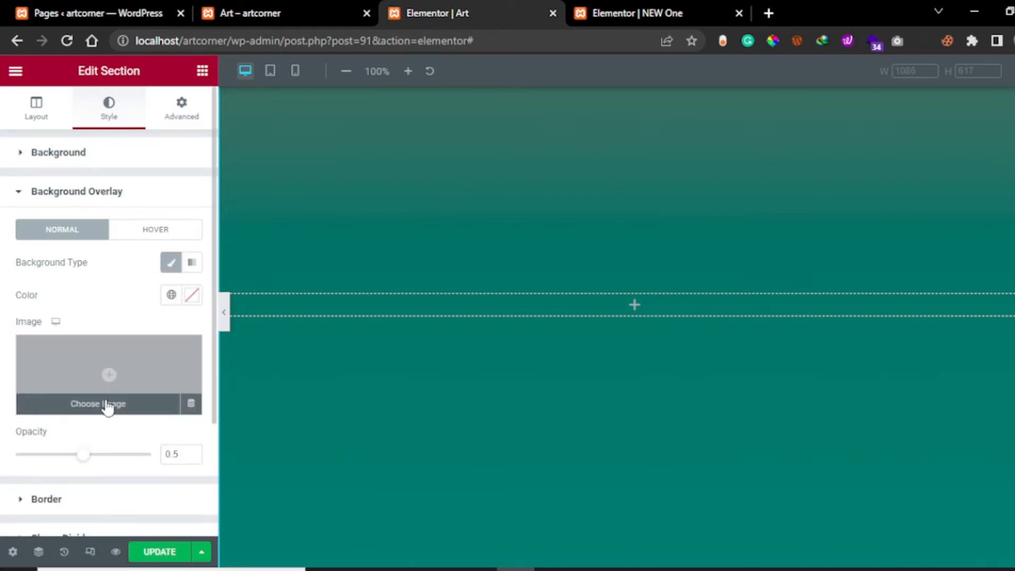
pyautogui.click(107, 407)
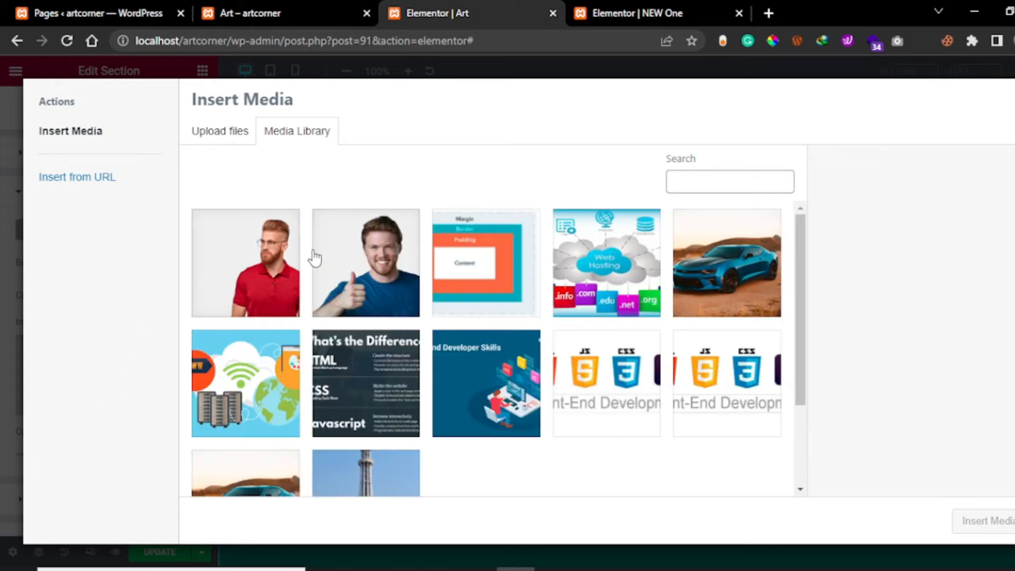
pyautogui.click(344, 264)
pyautogui.click(248, 138)
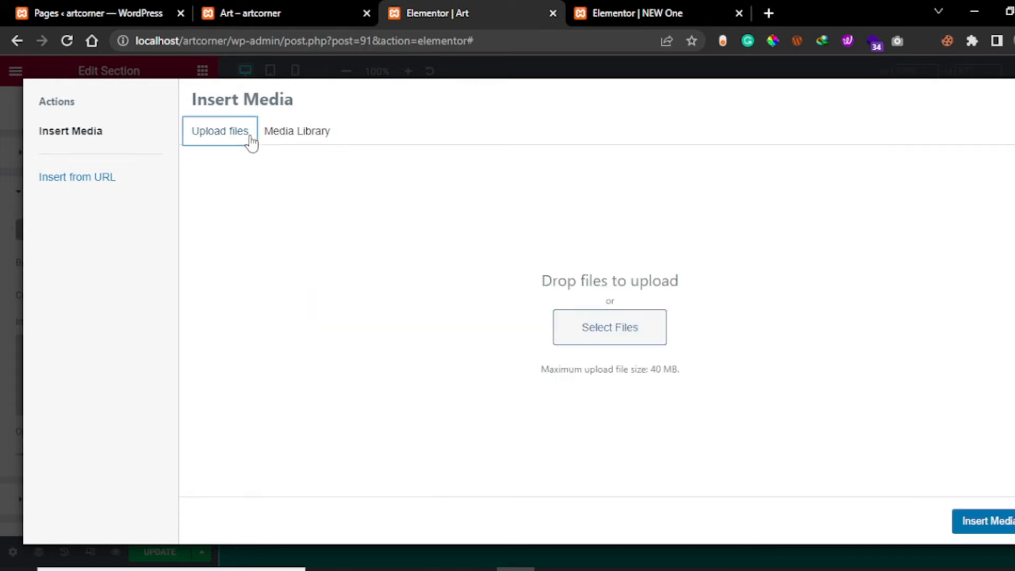
pyautogui.click(631, 332)
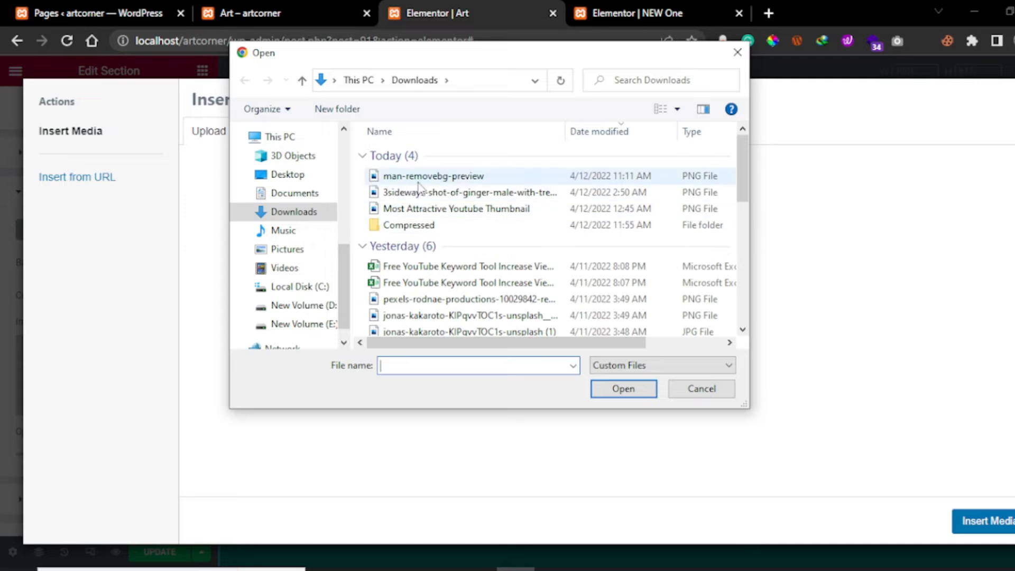
pyautogui.click(418, 175)
pyautogui.click(623, 388)
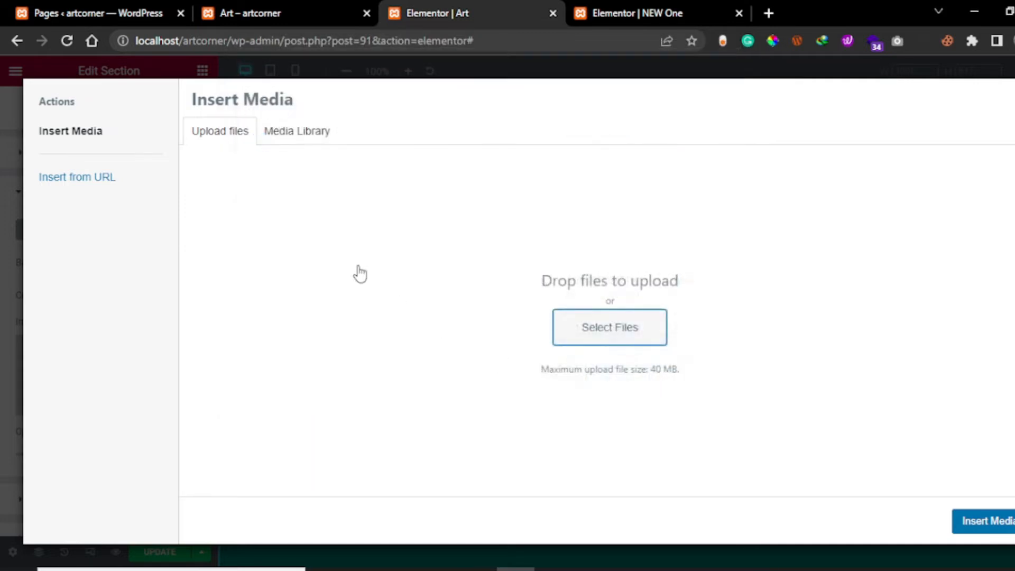
pyautogui.click(983, 521)
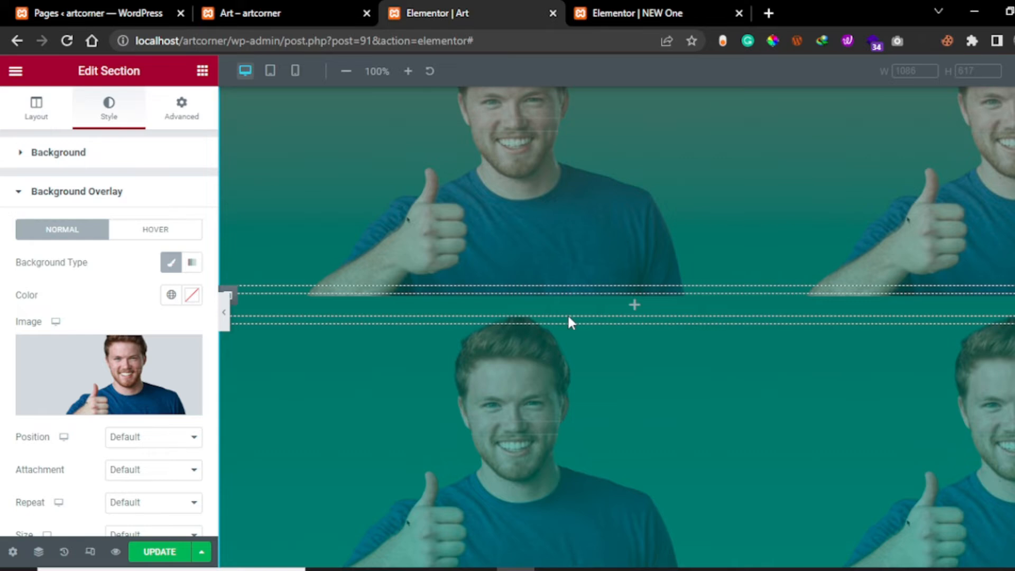
pyautogui.scroll(3, 713, 307)
pyautogui.scroll(-3, 668, 288)
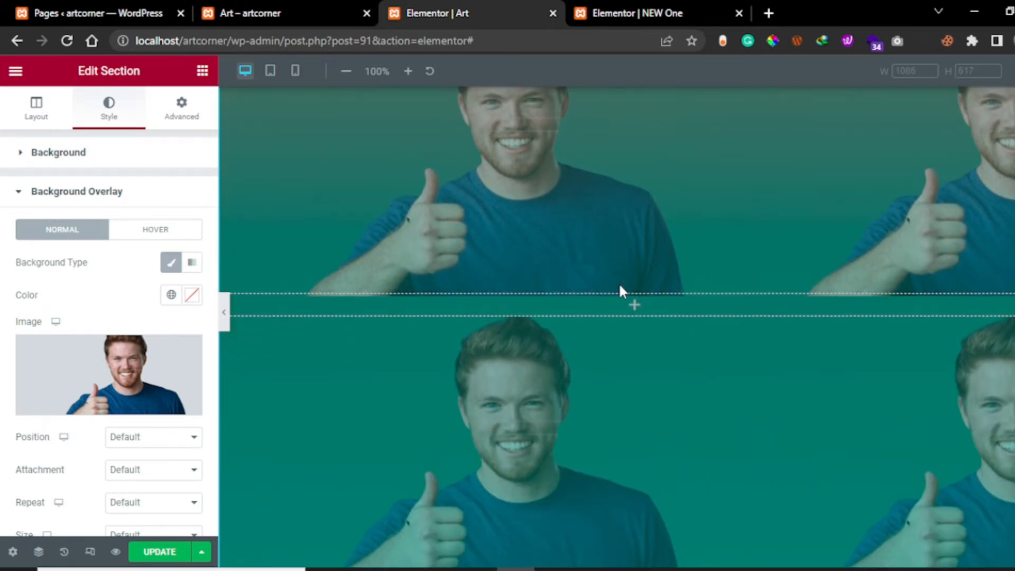
# Set the background overlay image's repeat option to No-repeat.
pyautogui.click(155, 443)
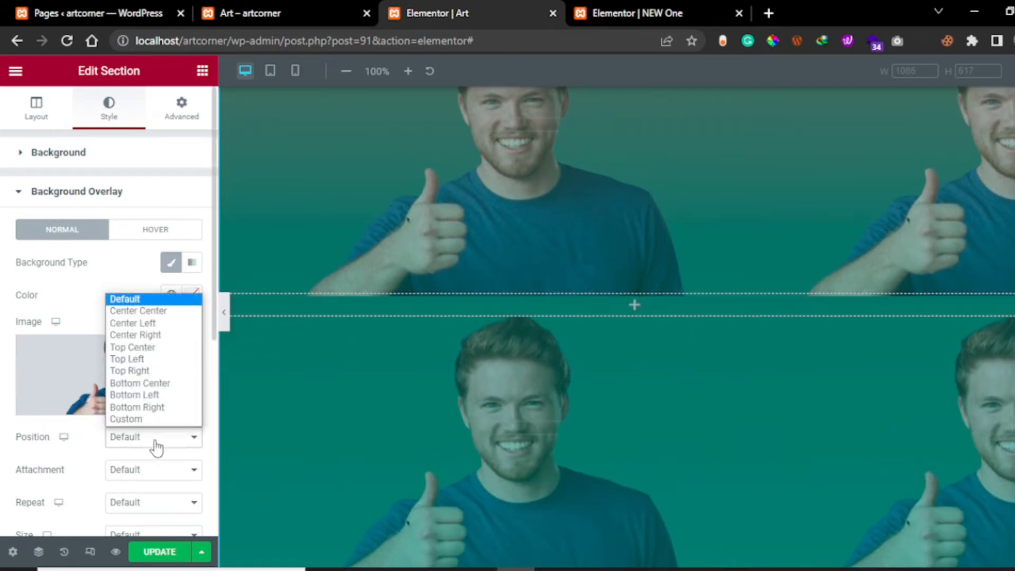
pyautogui.click(103, 448)
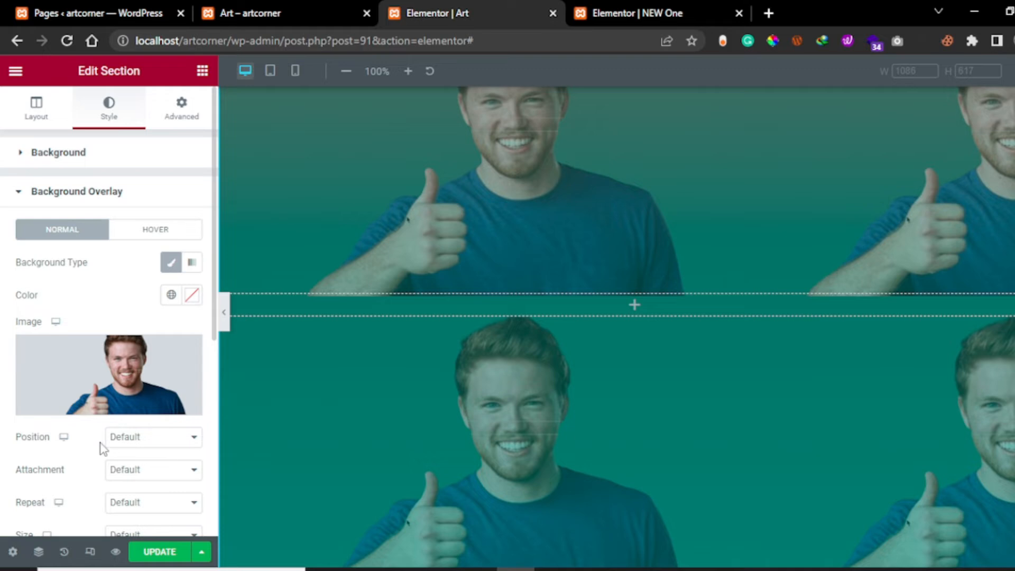
pyautogui.scroll(-2, 145, 456)
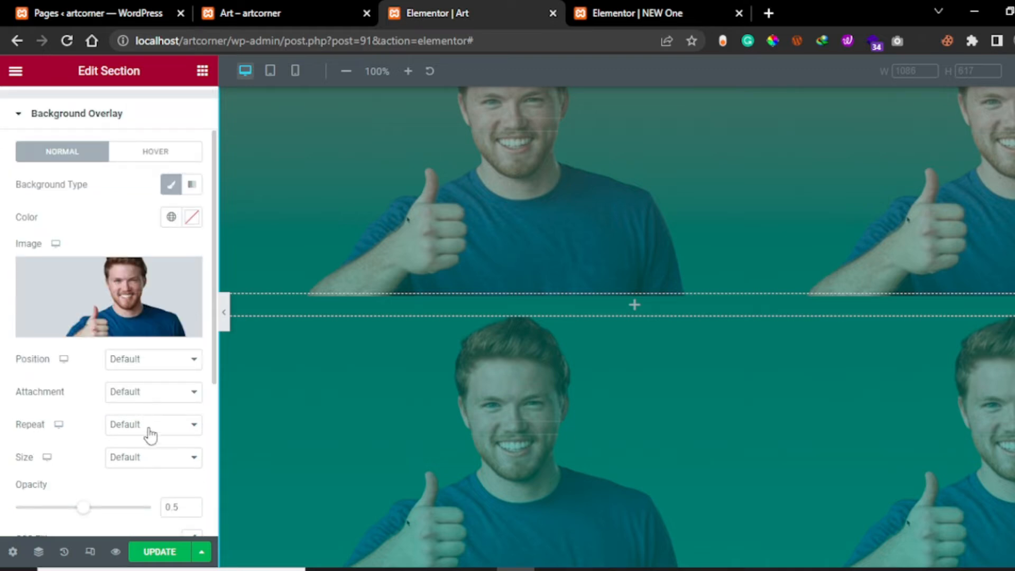
pyautogui.click(193, 426)
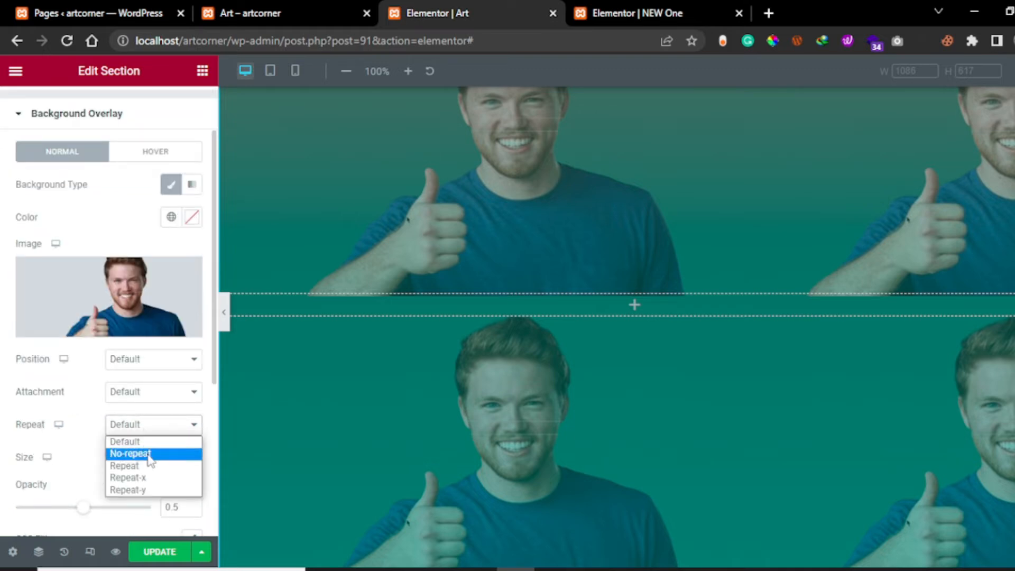
pyautogui.click(193, 453)
pyautogui.scroll(3, 521, 318)
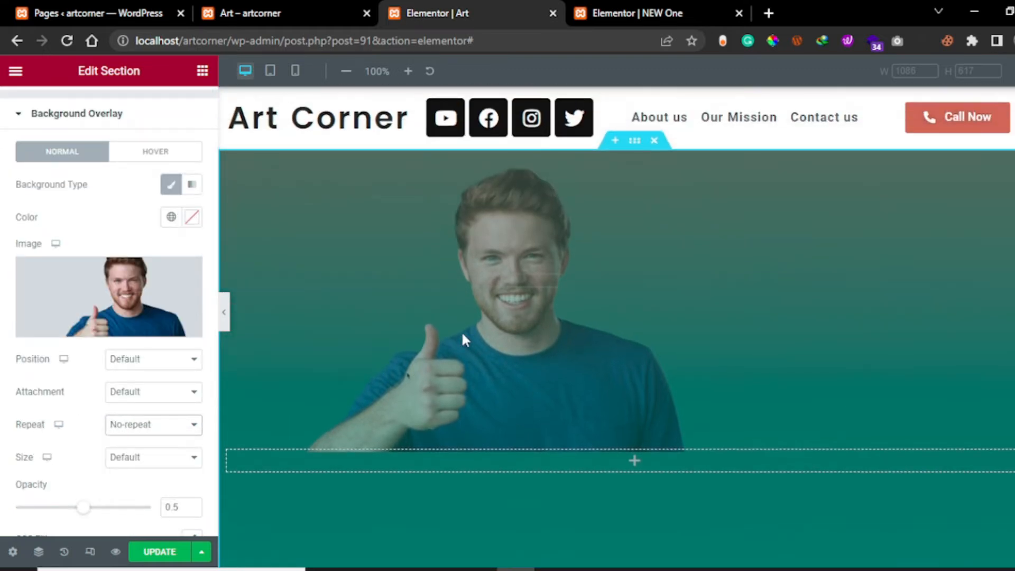
# Set the overlay image's position to Bottom Right, keeping its attachment at Default.
pyautogui.click(173, 366)
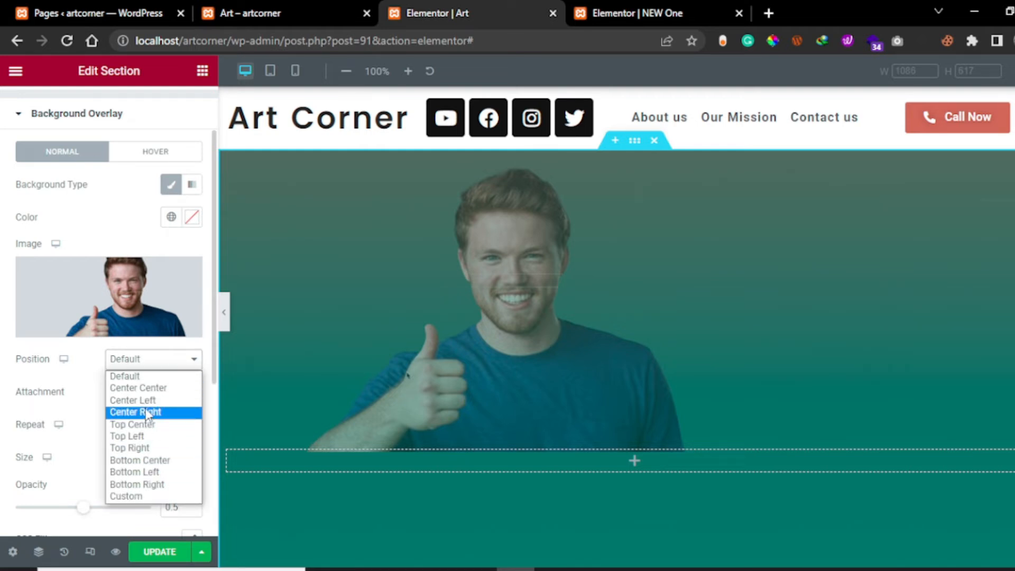
pyautogui.click(137, 484)
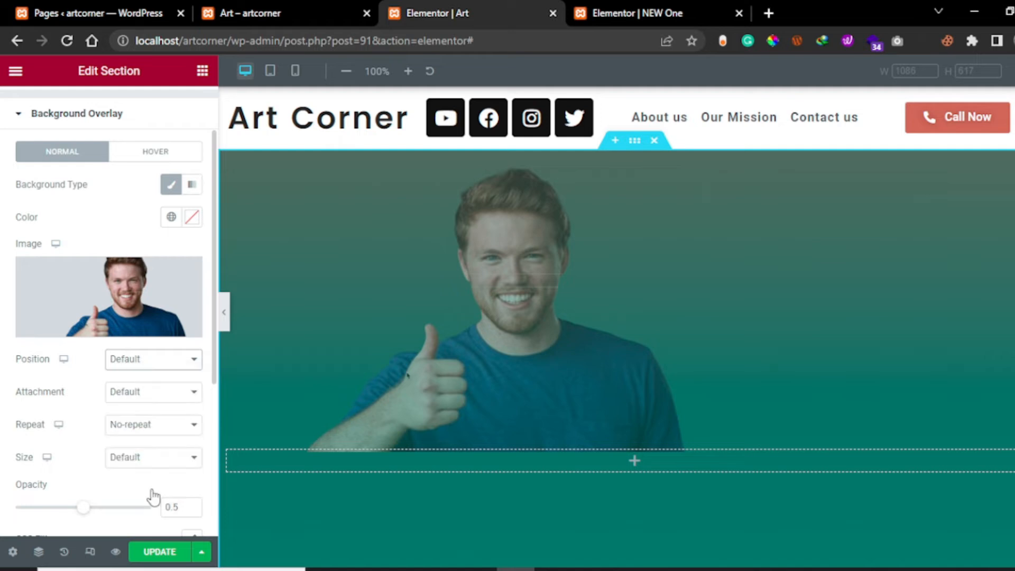
pyautogui.scroll(-3, 846, 377)
pyautogui.scroll(-2, 982, 373)
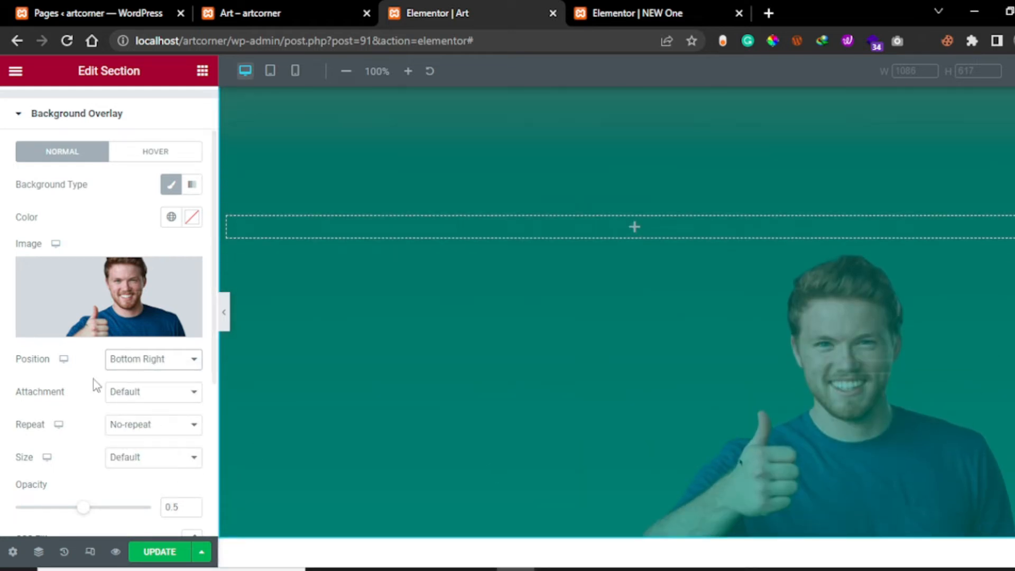
pyautogui.click(141, 394)
pyautogui.click(142, 398)
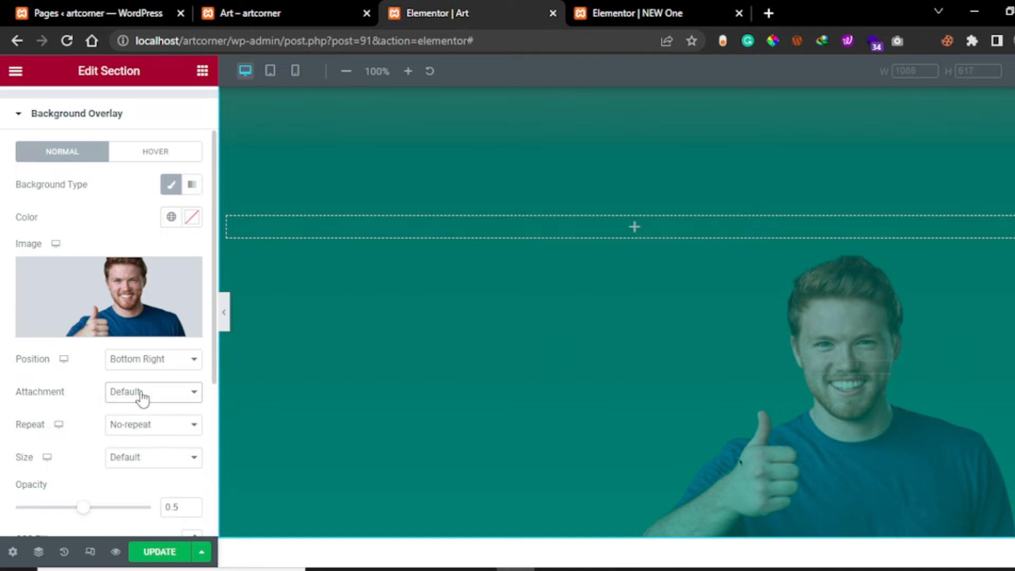
# Set the background overlay image's size option to Custom and check how it fits the section.
pyautogui.click(149, 460)
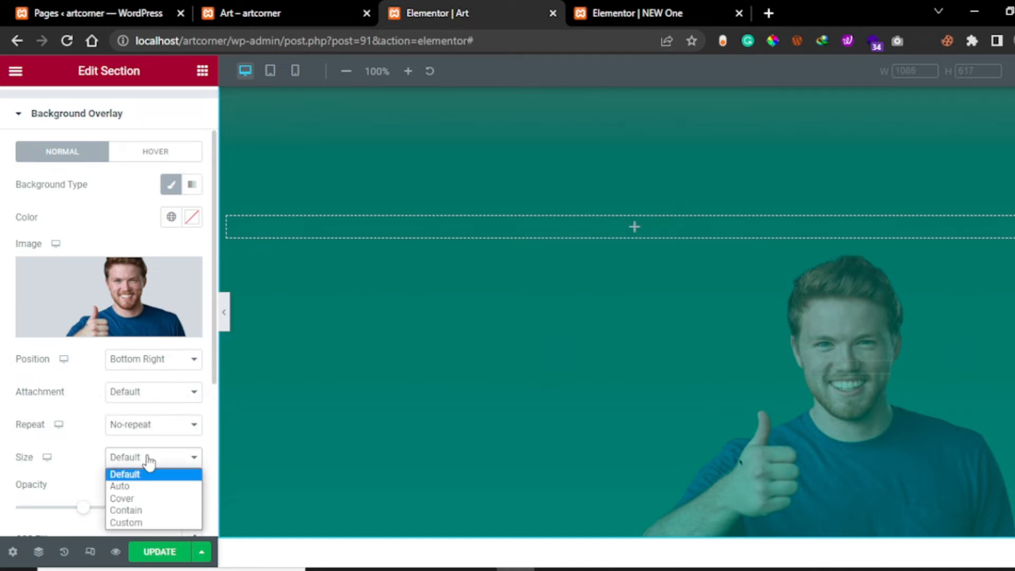
pyautogui.click(146, 523)
pyautogui.scroll(-2, 174, 422)
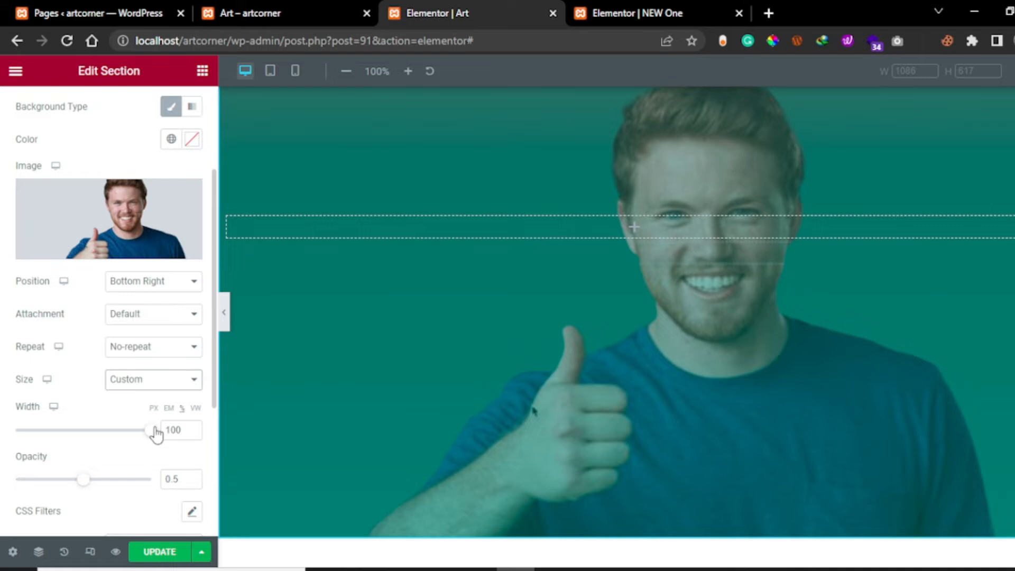
pyautogui.scroll(5, 512, 389)
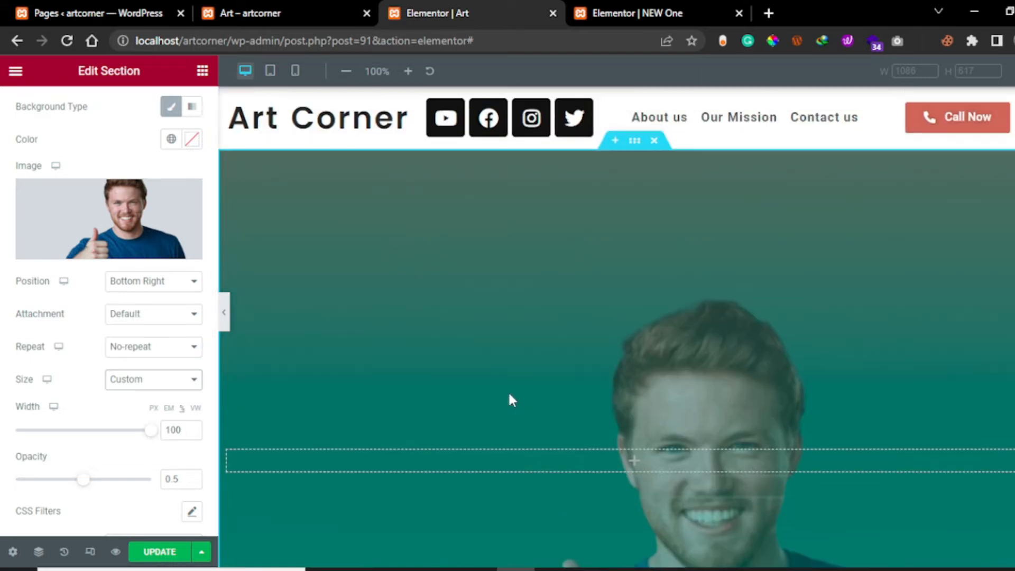
pyautogui.scroll(-3, 510, 396)
# Reduce the overlay image's custom width to 92% and check its fit in the section.
pyautogui.moveTo(149, 436)
pyautogui.mouseDown()
pyautogui.moveTo(125, 438)
pyautogui.moveTo(133, 438)
pyautogui.mouseUp()
pyautogui.scroll(-2, 540, 407)
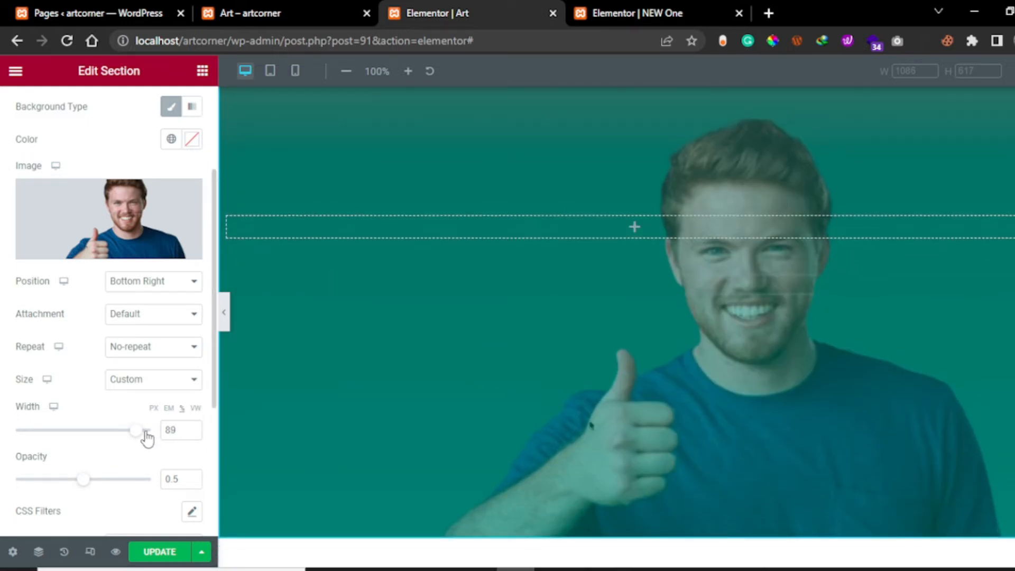
pyautogui.moveTo(136, 431); pyautogui.dragTo(144, 439)
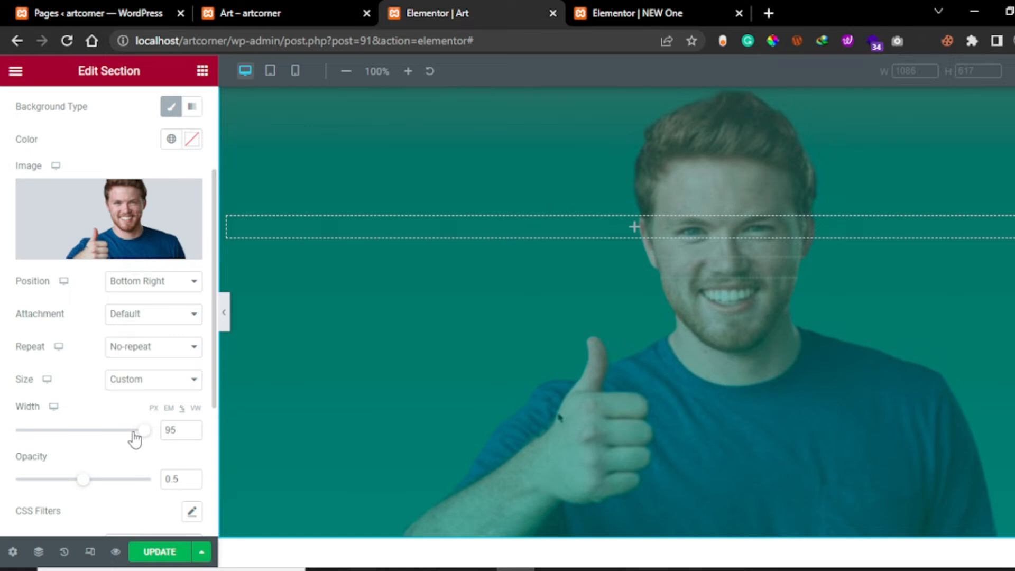
pyautogui.moveTo(141, 437); pyautogui.dragTo(139, 431)
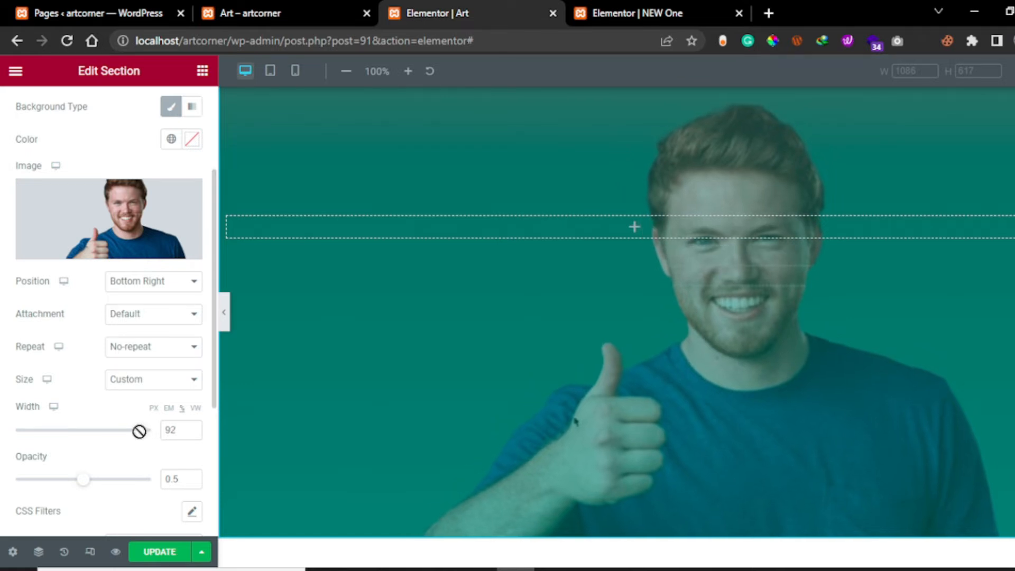
pyautogui.scroll(-2, 577, 344)
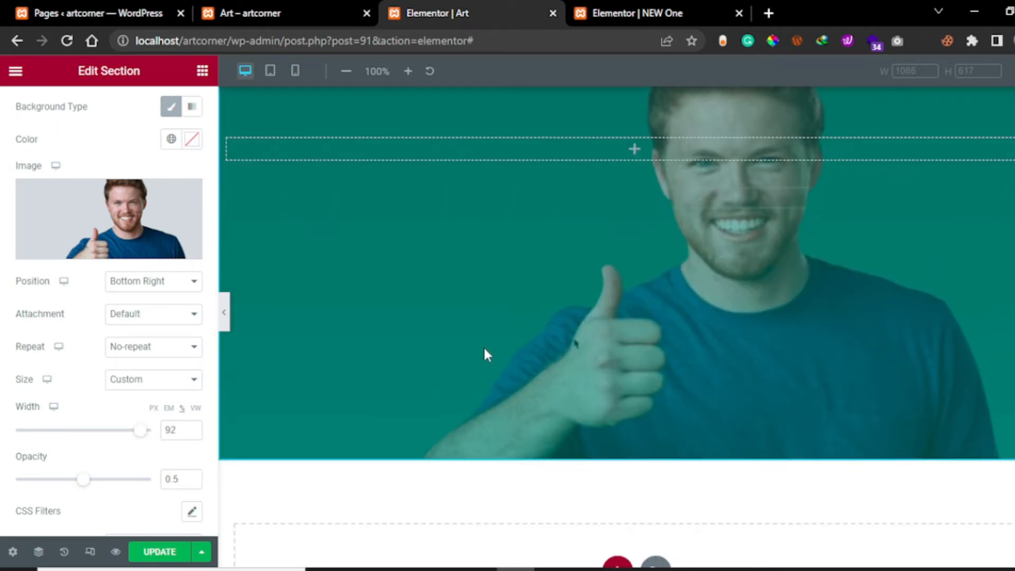
pyautogui.scroll(2, 479, 348)
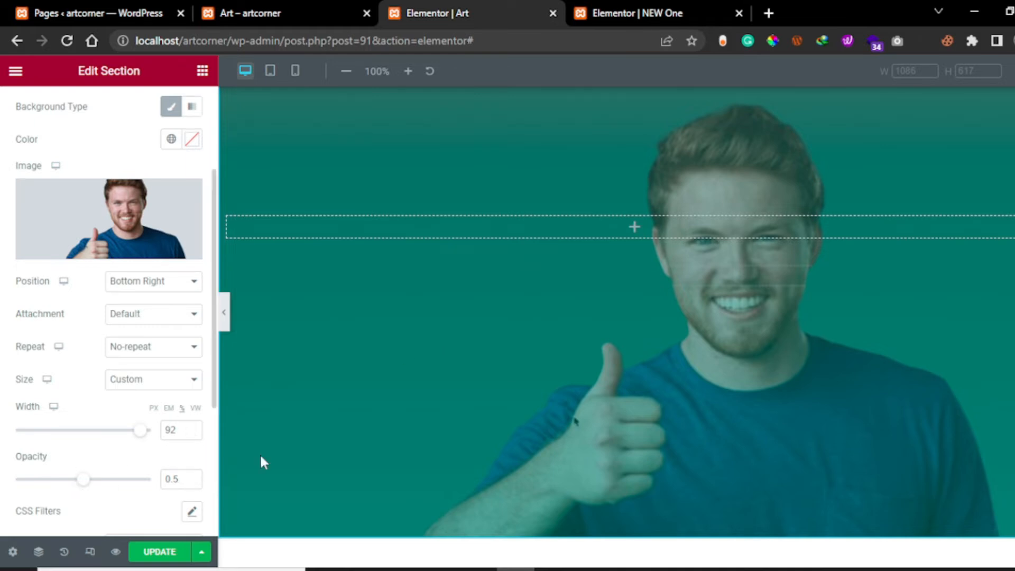
# Set the background overlay image's opacity to 1 and check how it looks across the section.
pyautogui.click(85, 479)
pyautogui.moveTo(93, 481); pyautogui.dragTo(164, 479)
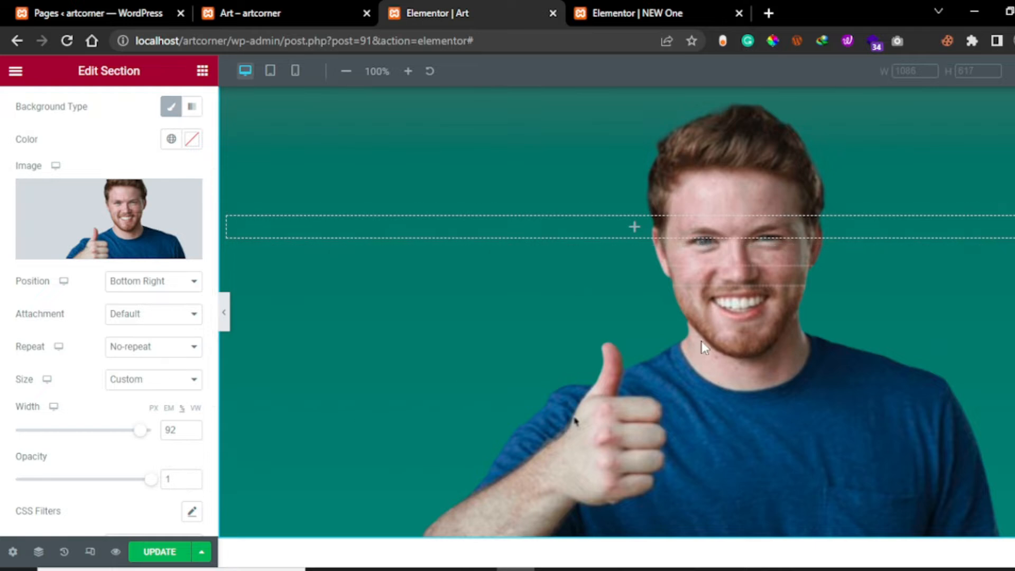
pyautogui.scroll(-2, 702, 343)
pyautogui.scroll(-2, 704, 350)
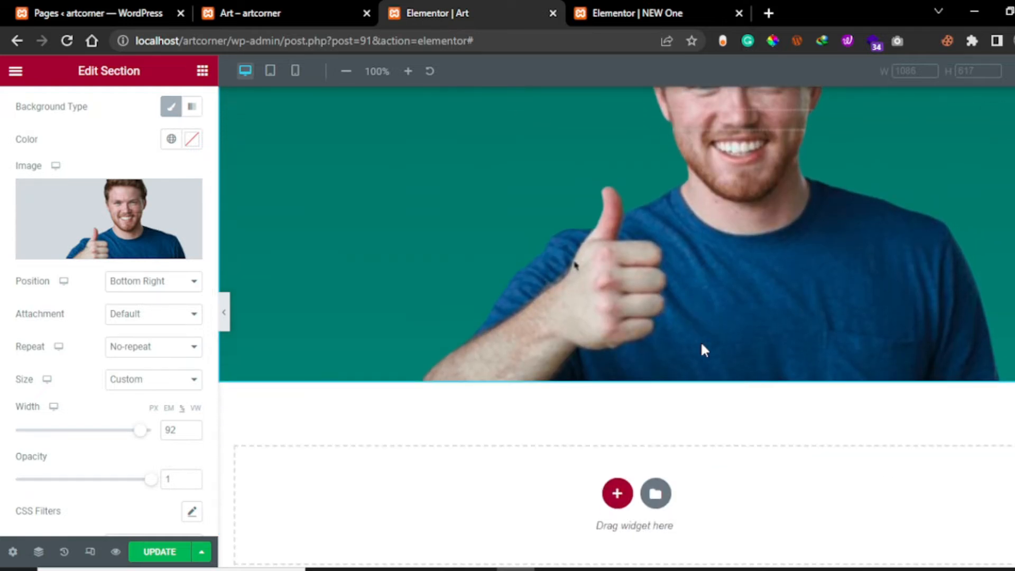
pyautogui.scroll(-2, 195, 435)
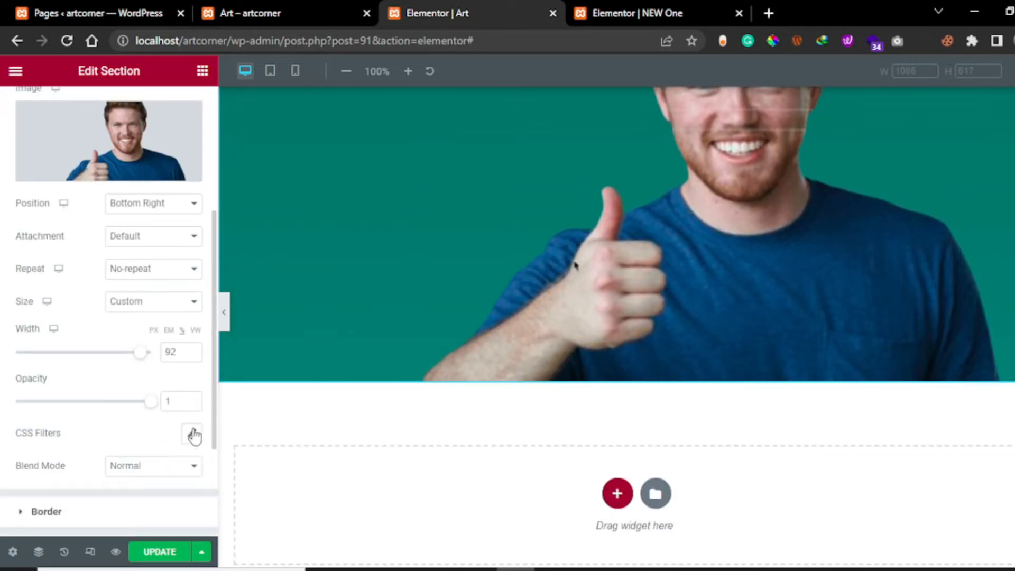
pyautogui.scroll(-1, 562, 374)
pyautogui.scroll(10, 561, 369)
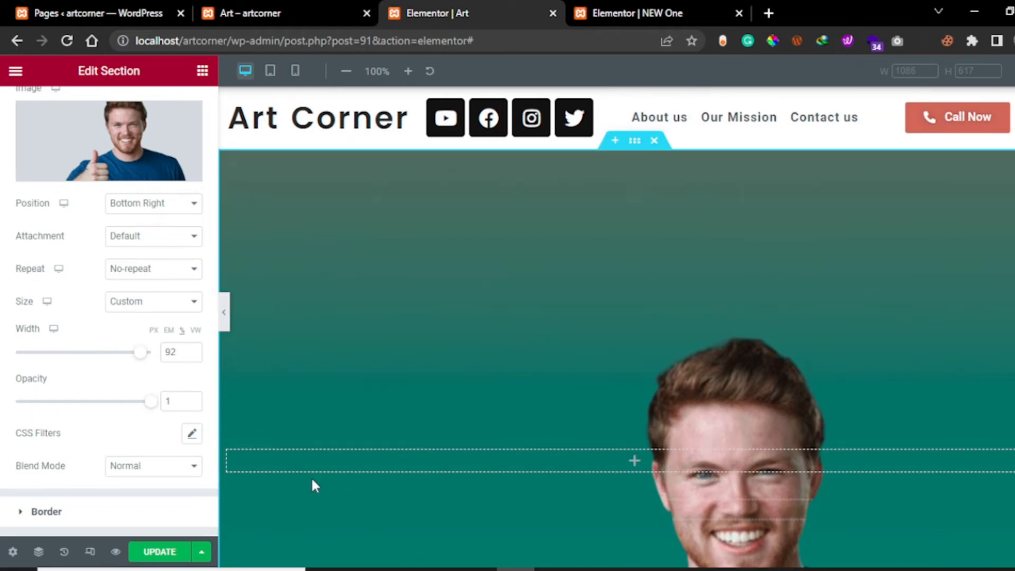
# Add a Heading widget to the empty column of the gradient section.
pyautogui.scroll(4, 113, 211)
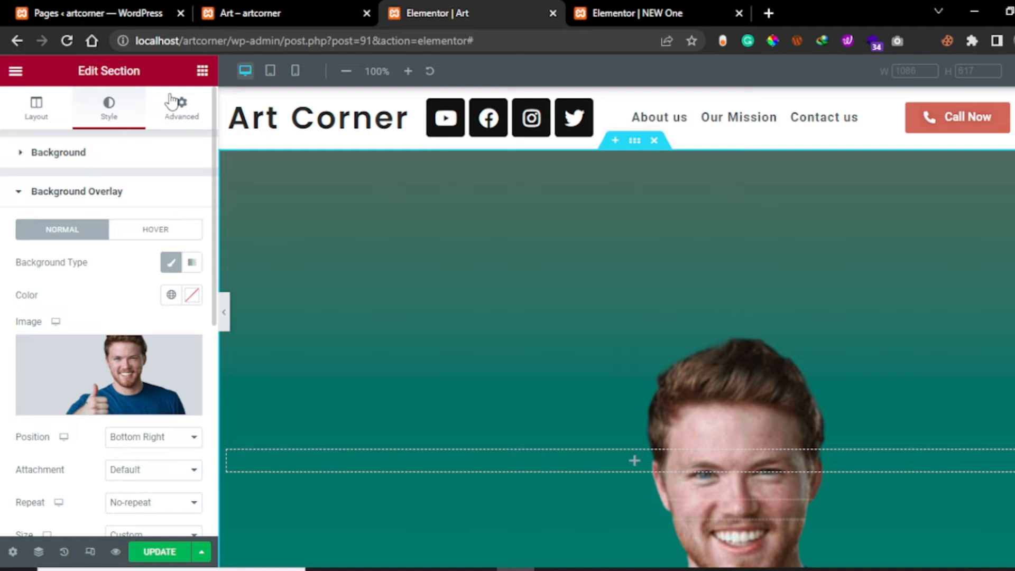
pyautogui.click(202, 72)
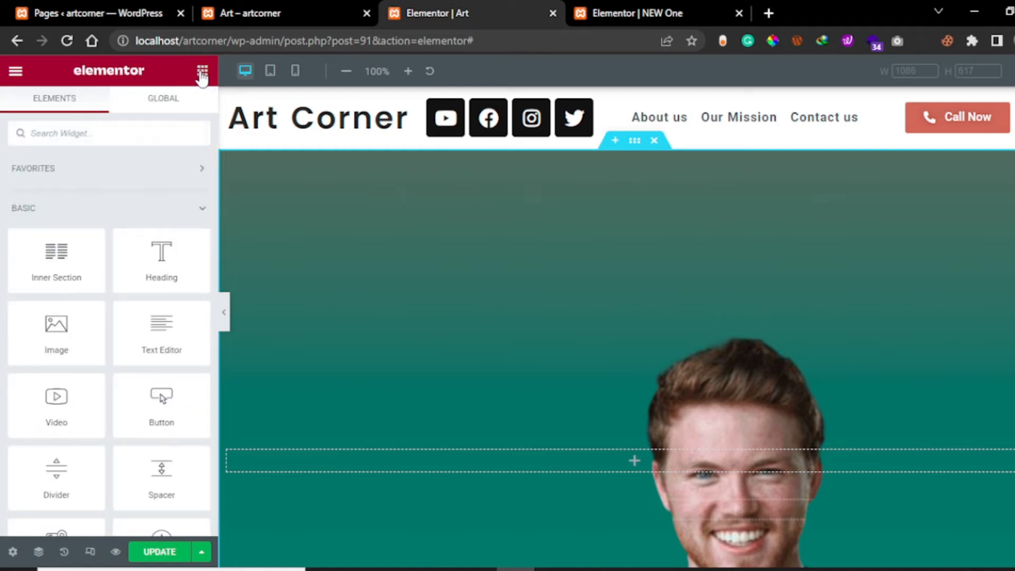
pyautogui.moveTo(158, 256); pyautogui.dragTo(341, 457)
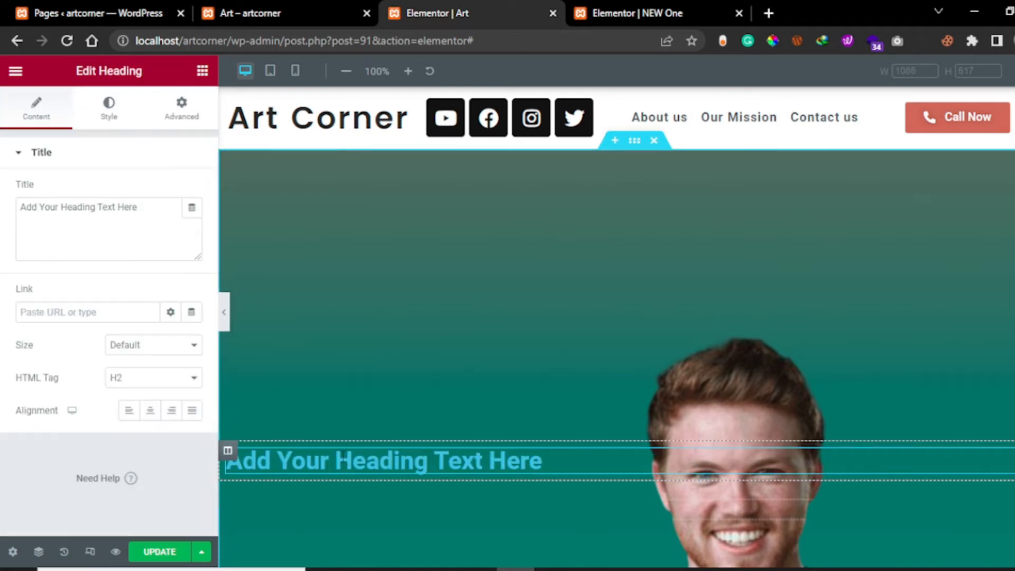
# Replace the new heading's placeholder title with "Welcome To MY Company".
pyautogui.moveTo(162, 210); pyautogui.dragTo(2, 215)
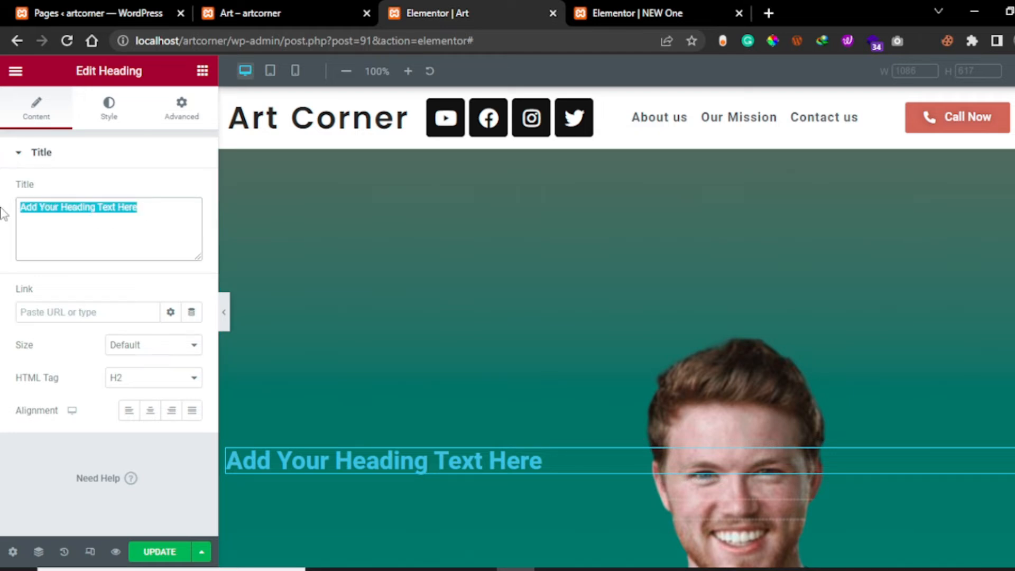
pyautogui.write('We')
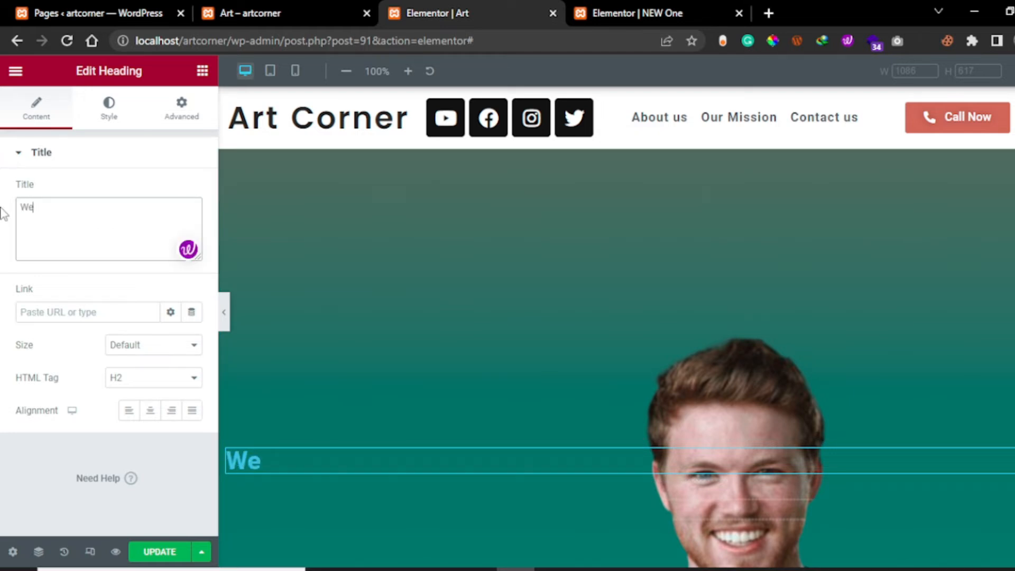
pyautogui.press('BackSpace')
pyautogui.press('BackSpace')
pyautogui.write('Welcom')
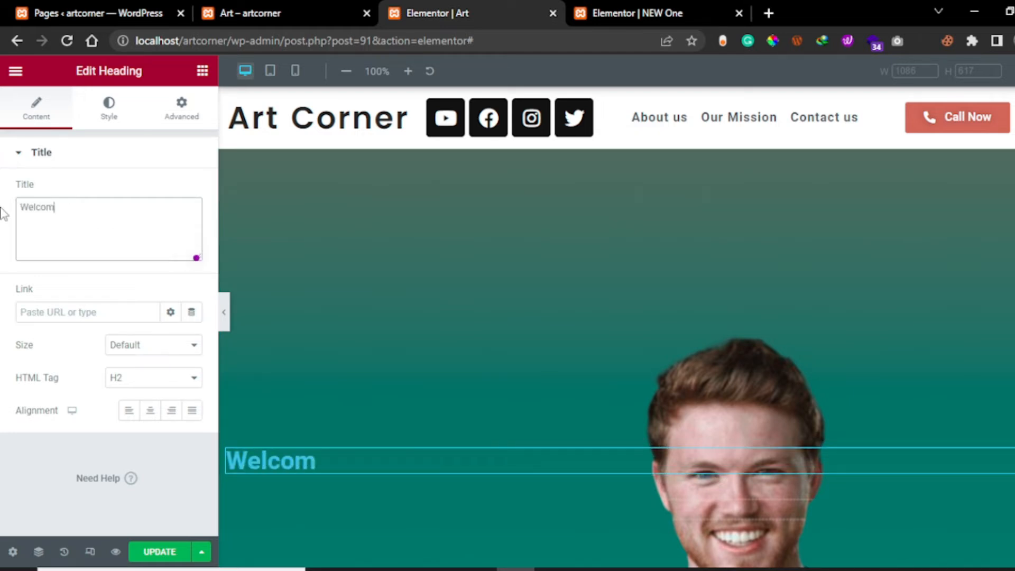
pyautogui.write('e To MY')
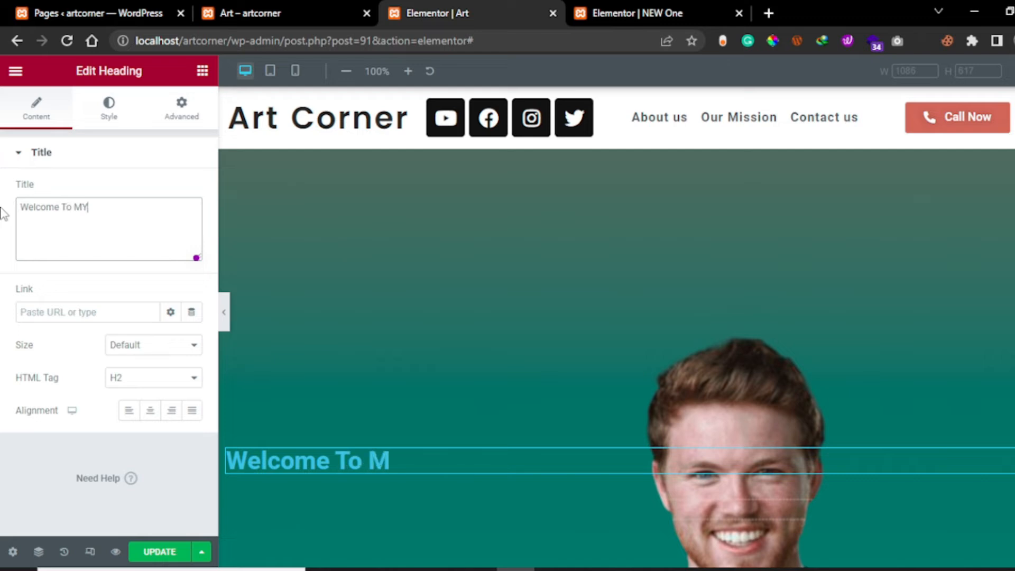
pyautogui.write(' Compo')
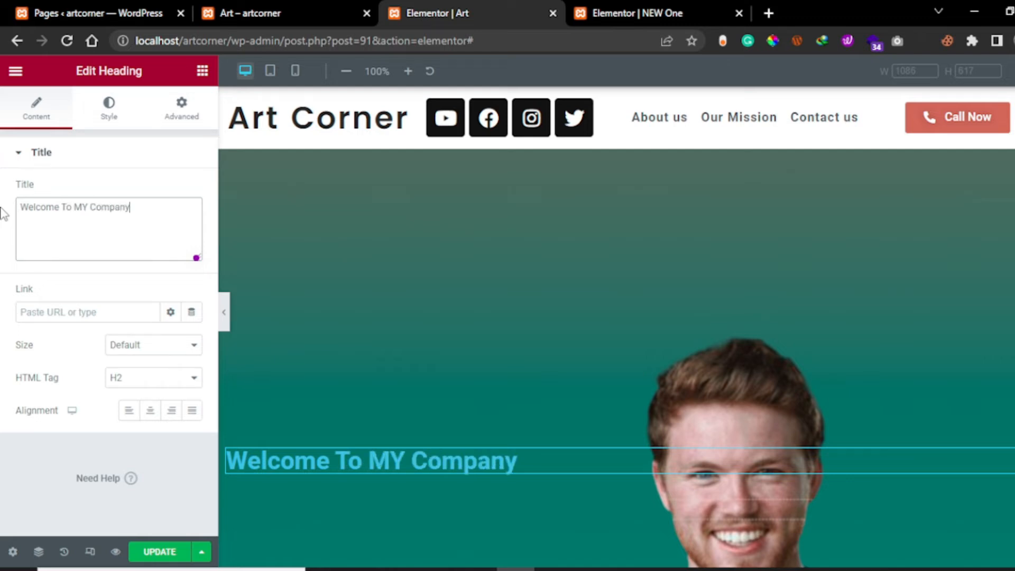
pyautogui.hotkey('ctrl', 'a')
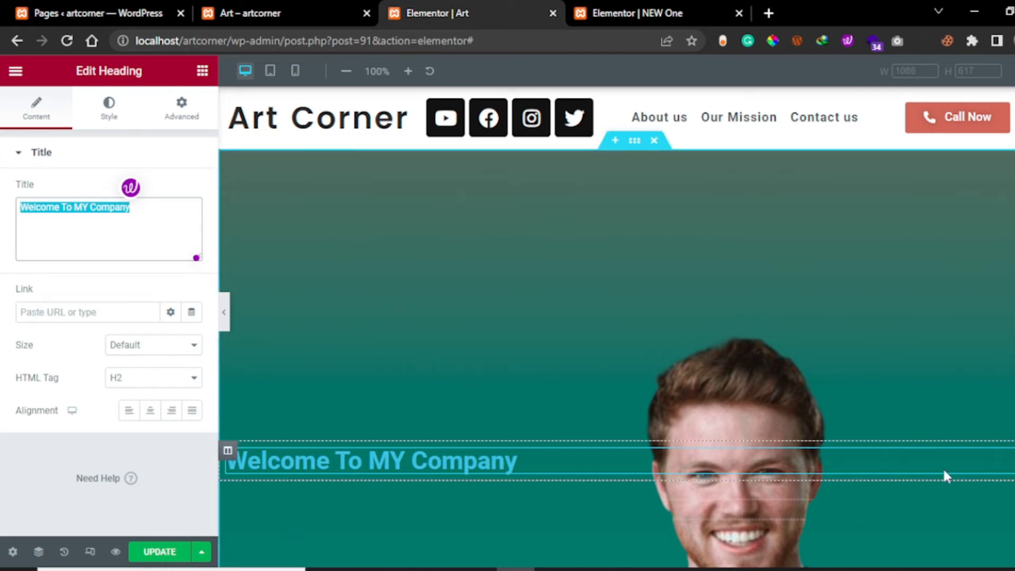
# Duplicate the "Welcome To MY Company" heading within the gradient section.
pyautogui.rightClick(658, 464)
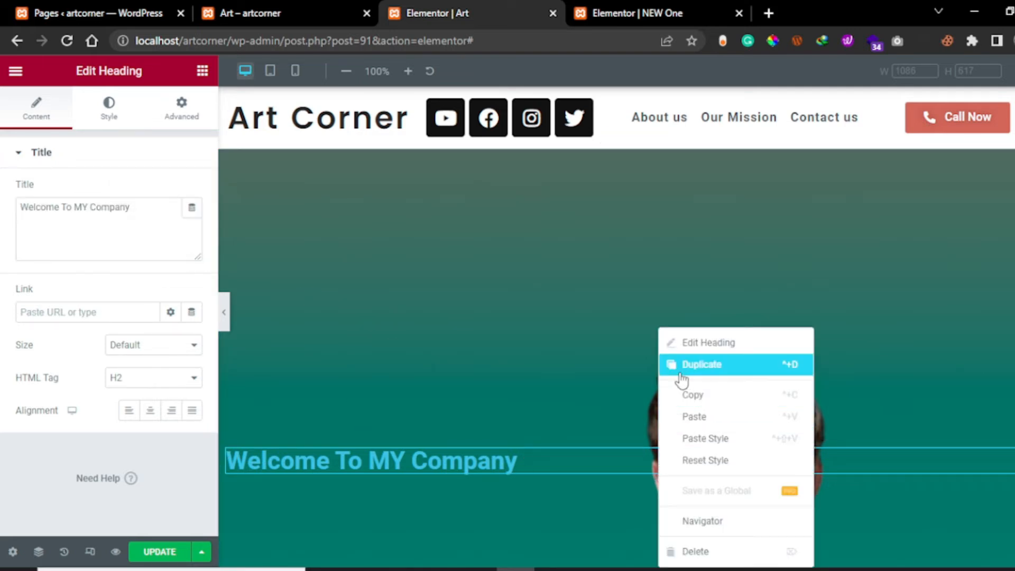
pyautogui.rightClick(600, 467)
pyautogui.click(633, 366)
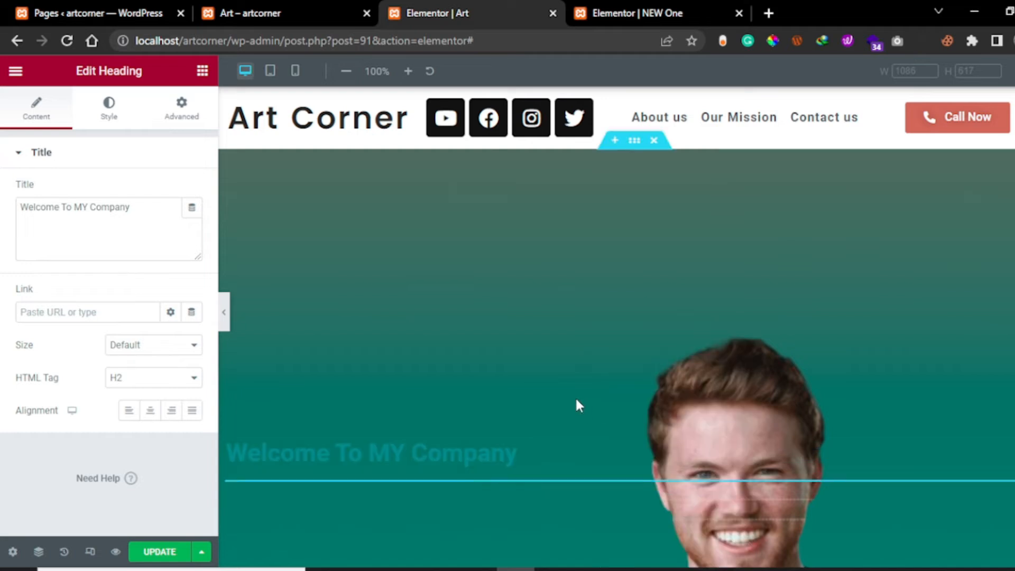
# Clear the title text of the duplicated heading below the original.
pyautogui.scroll(-2, 571, 401)
pyautogui.click(522, 323)
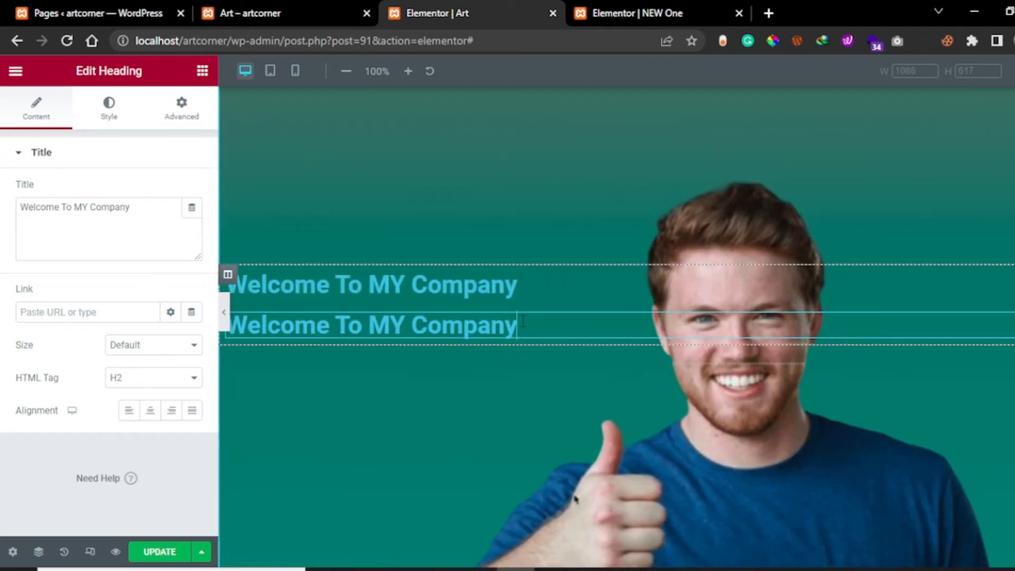
pyautogui.moveTo(534, 328); pyautogui.dragTo(508, 325)
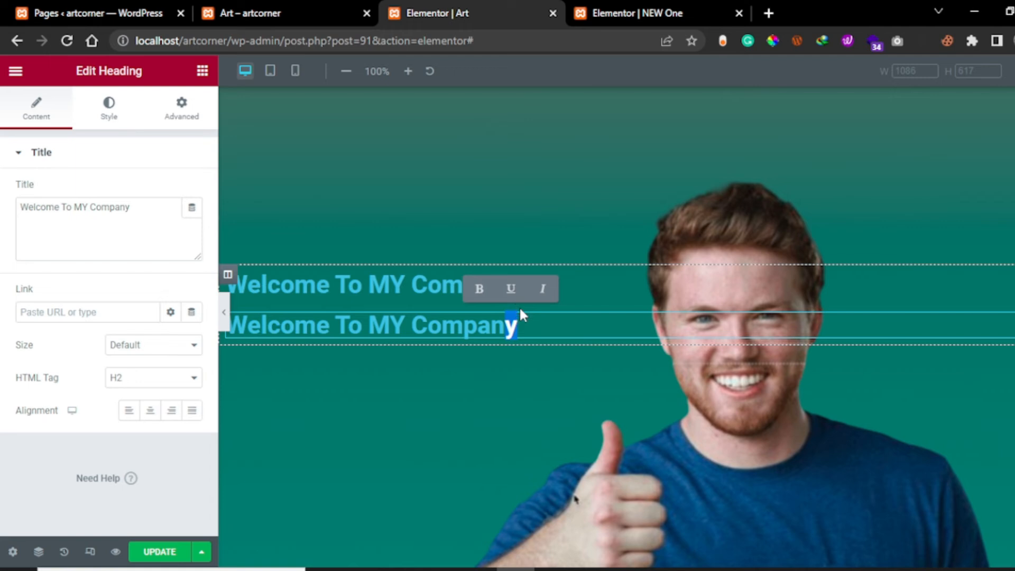
pyautogui.click(529, 327)
pyautogui.moveTo(133, 220); pyautogui.dragTo(5, 219)
pyautogui.write('scdsc')
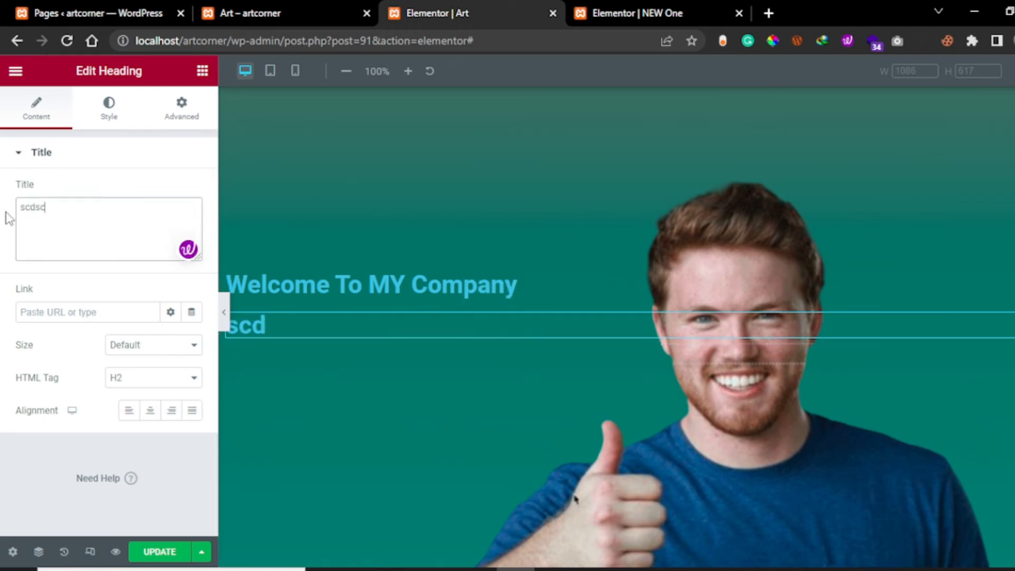
pyautogui.press('BackSpace')
pyautogui.press('BackSpace')
pyautogui.press('BackSpace')
pyautogui.press('BackSpace')
pyautogui.press('BackSpace')
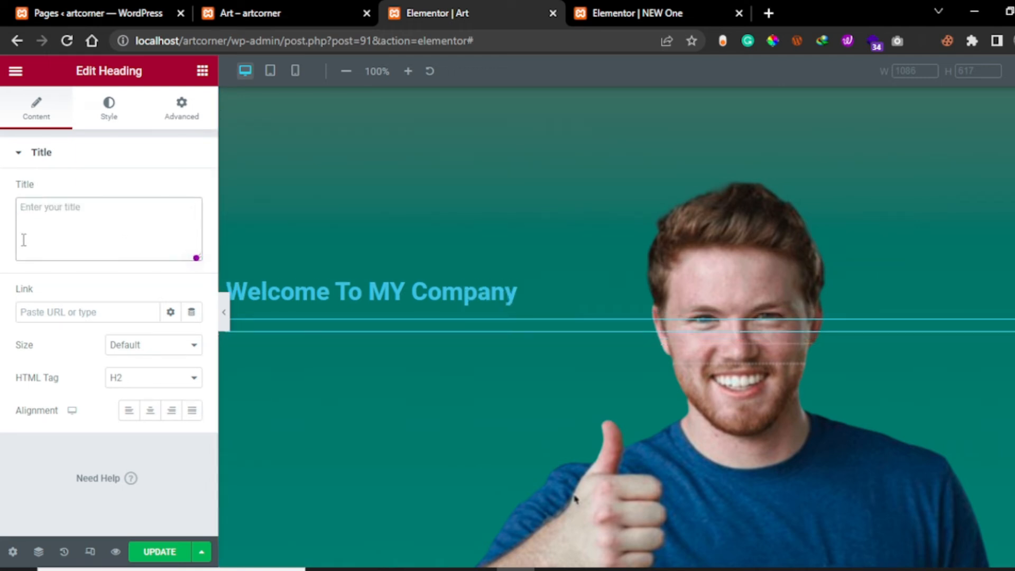
# Search the web for "lorem ipsum" in a new browser tab, open lipsum.com and copy the opening text of "What is Lorem Ipsum?" through "1500".
pyautogui.click(766, 10)
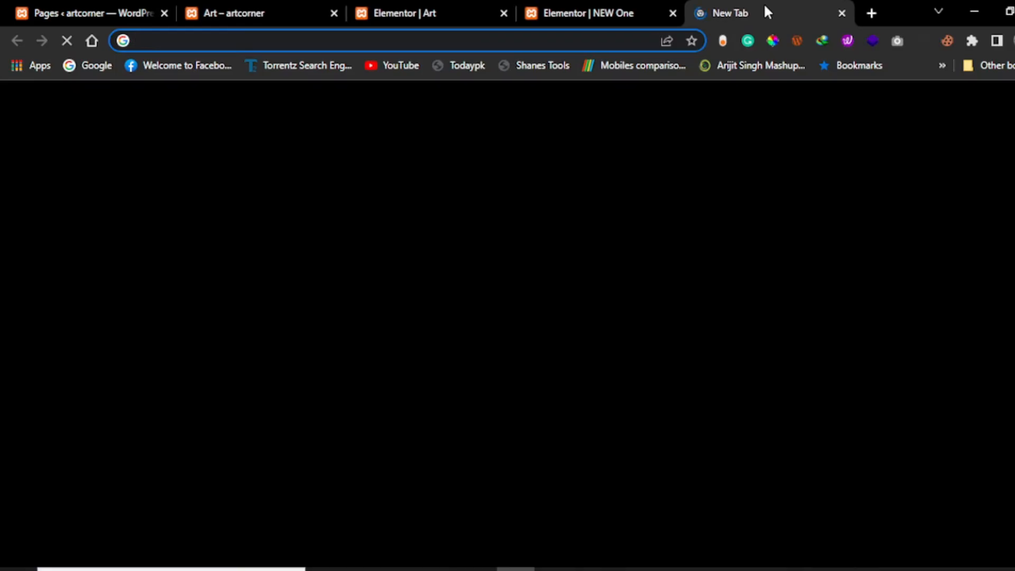
pyautogui.write('lorem')
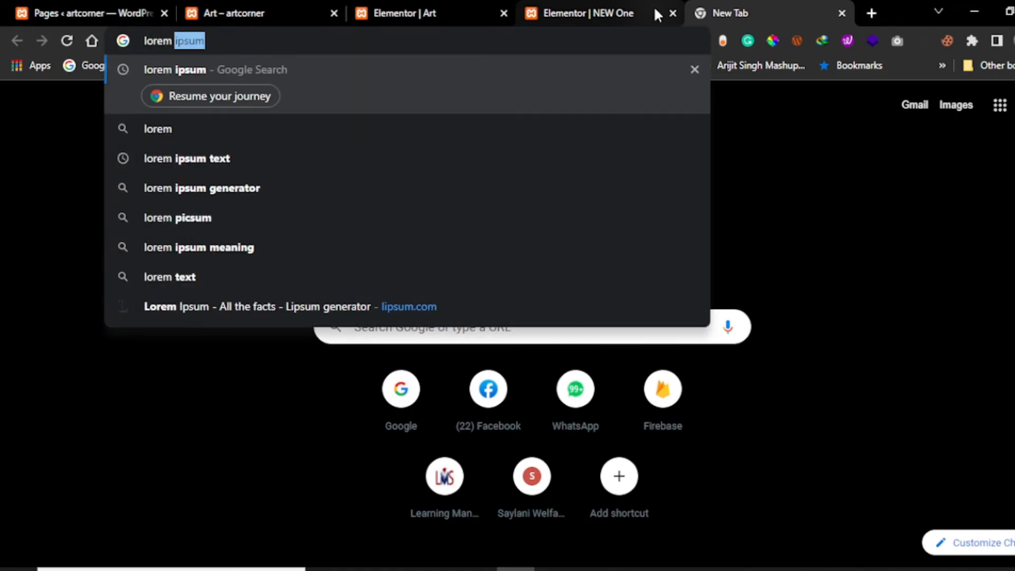
pyautogui.press('Return')
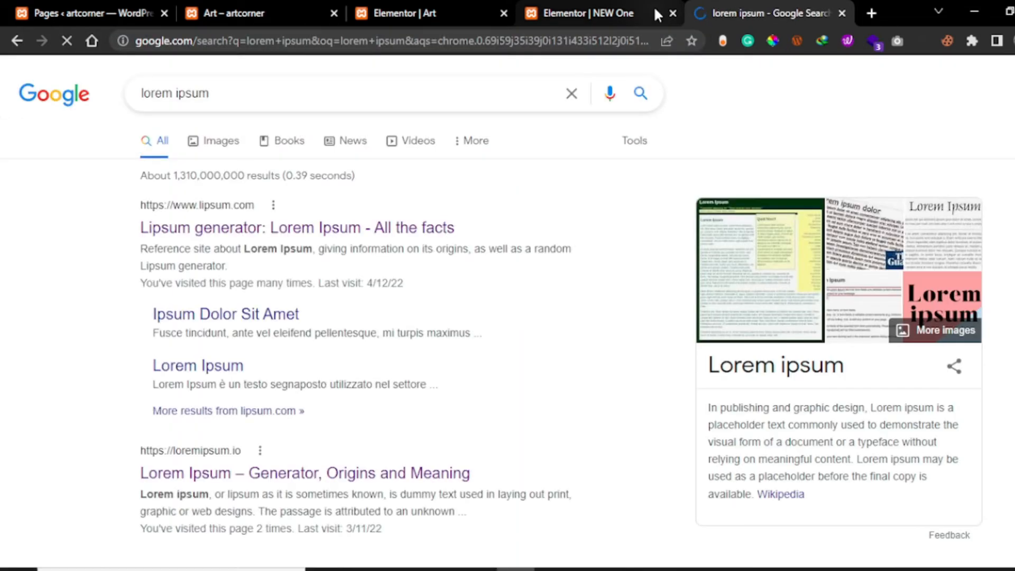
pyautogui.click(358, 232)
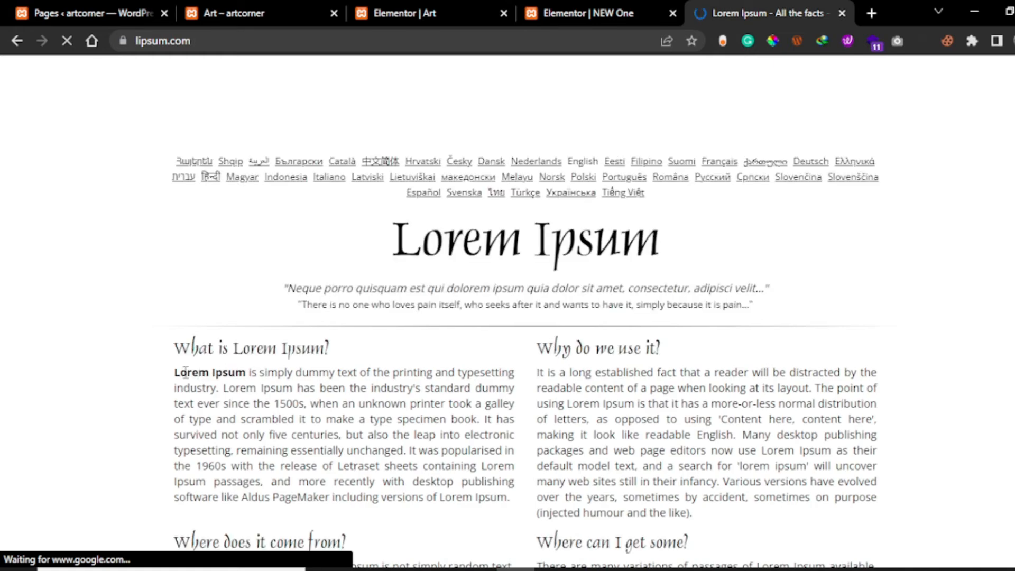
pyautogui.moveTo(178, 372); pyautogui.dragTo(316, 407)
pyautogui.hotkey('ctrl', 'c')
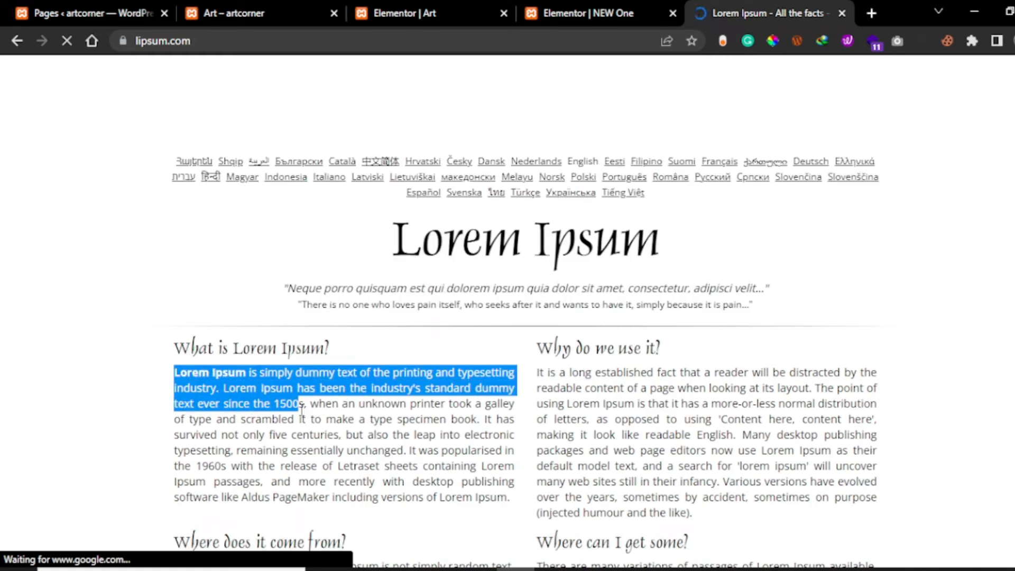
# Return to the Art page editor and paste the copied Lorem Ipsum text as the second heading's title.
pyautogui.click(571, 16)
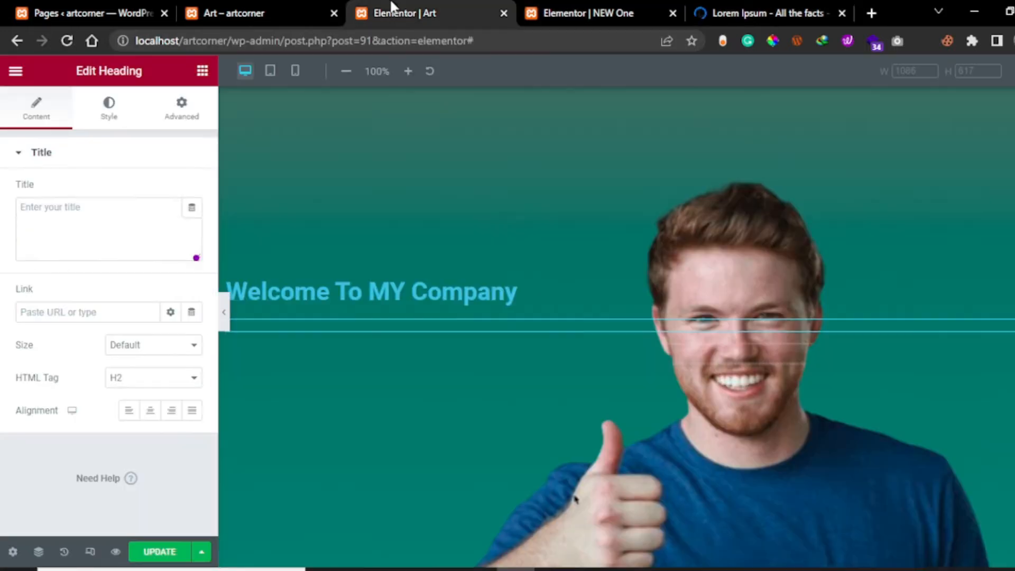
pyautogui.click(396, 12)
pyautogui.click(103, 223)
pyautogui.hotkey('ctrl', 'v')
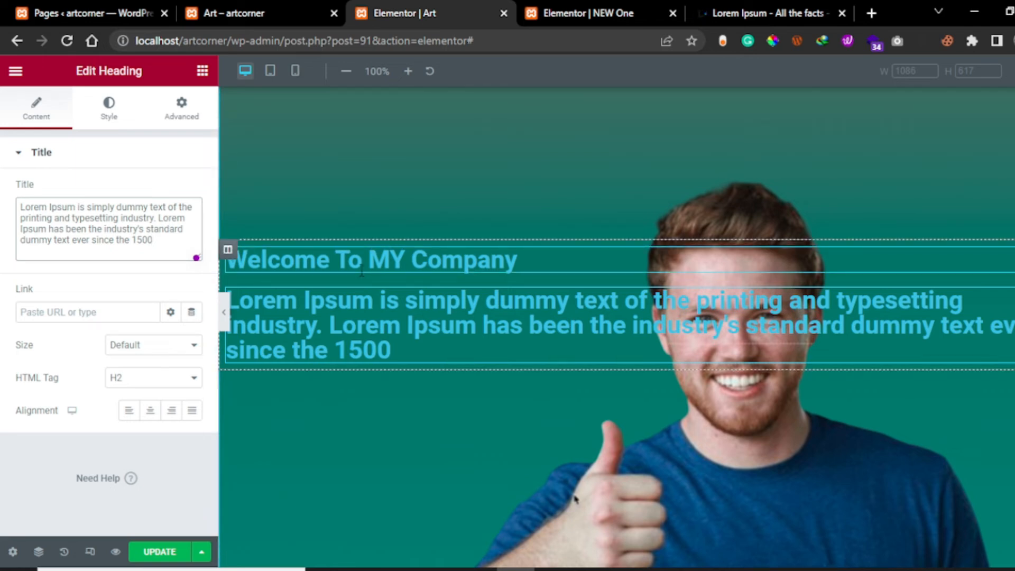
pyautogui.click(359, 260)
pyautogui.click(228, 250)
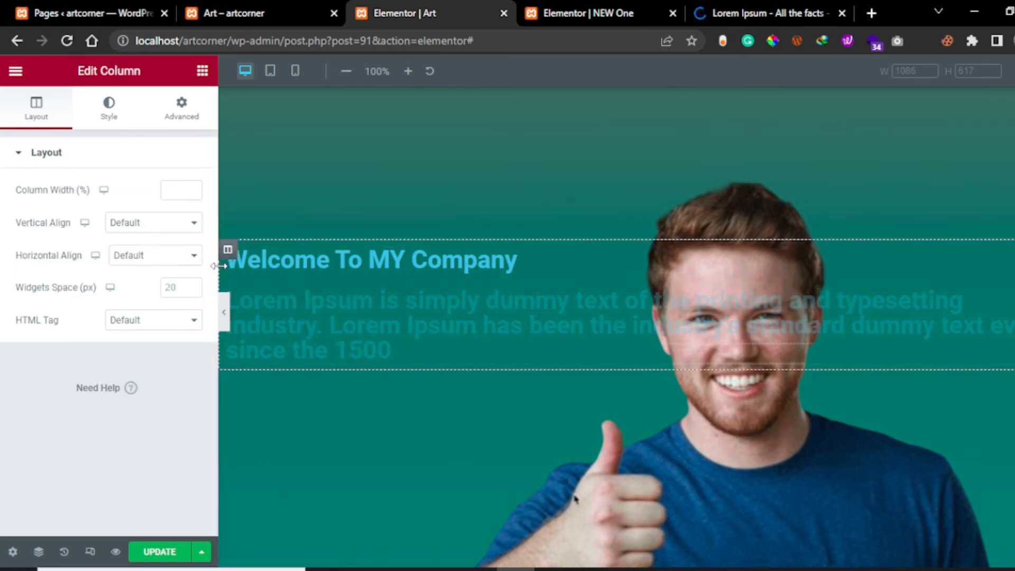
pyautogui.click(114, 113)
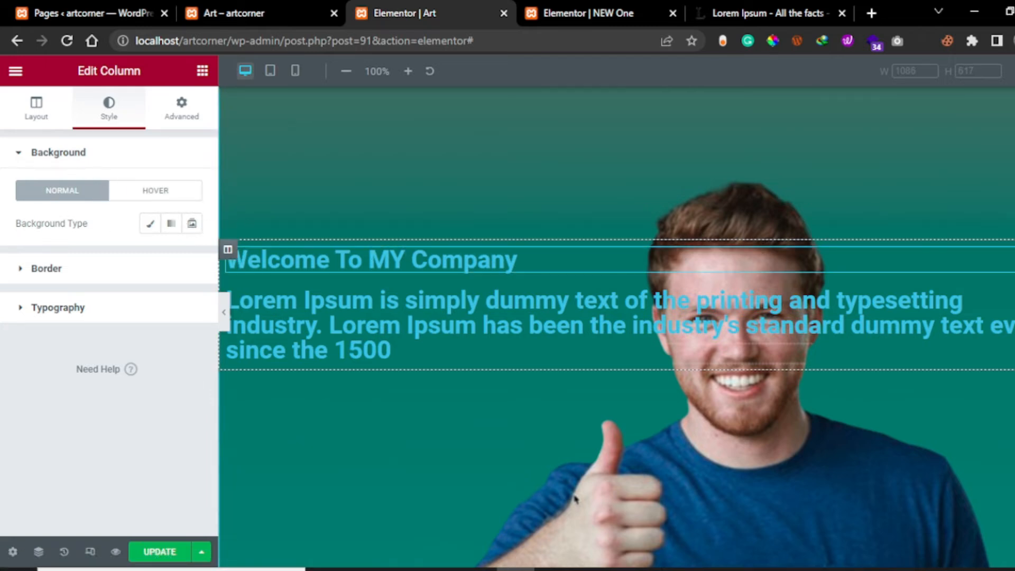
# Set the text color of the "Welcome To MY Company" heading to #FFFFFF.
pyautogui.click(328, 261)
pyautogui.click(109, 108)
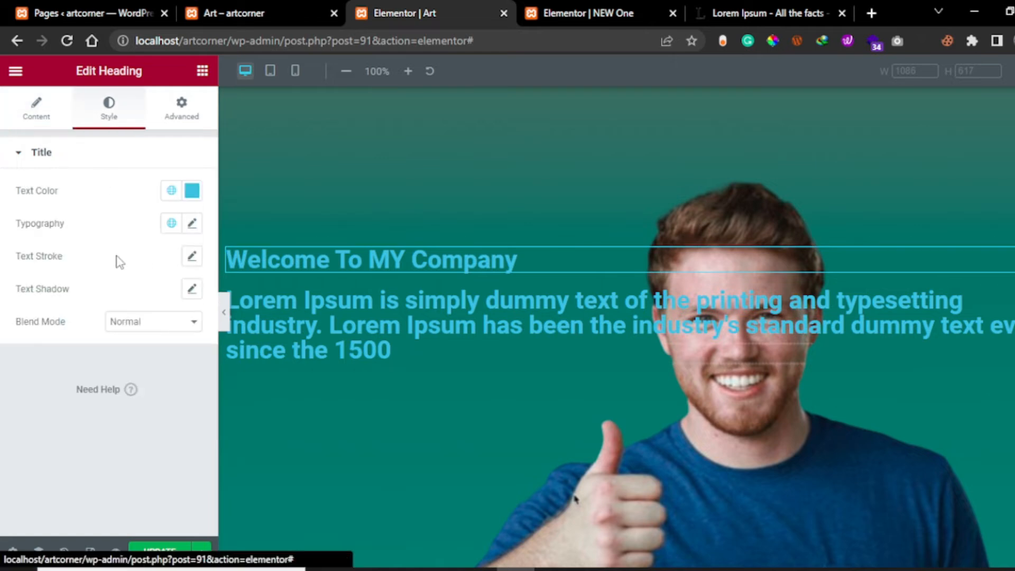
pyautogui.click(192, 191)
pyautogui.write('#FFFFFF')
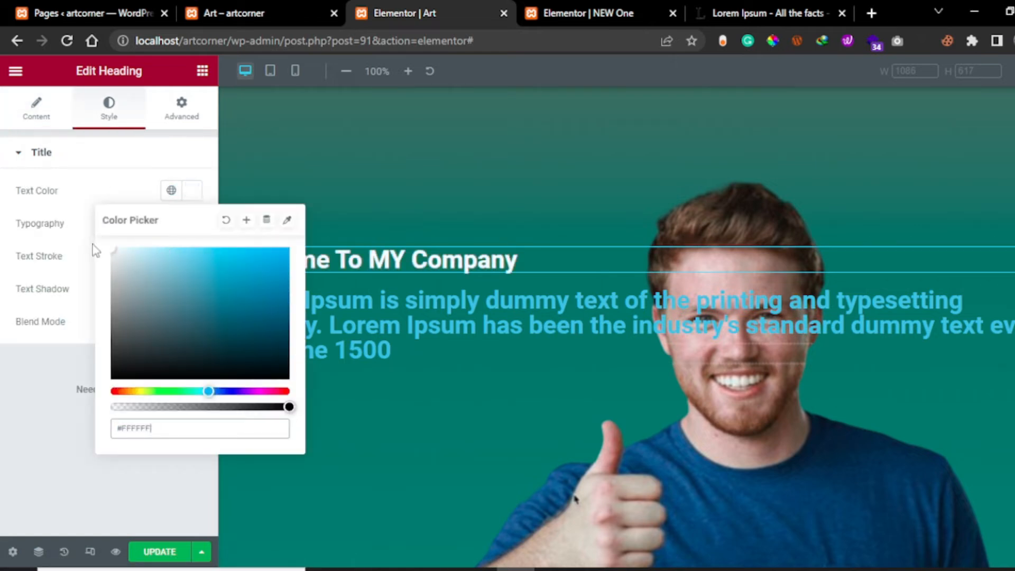
# Save the heading's white text color as a new global color named "White".
pyautogui.click(247, 219)
pyautogui.moveTo(525, 310); pyautogui.dragTo(368, 310)
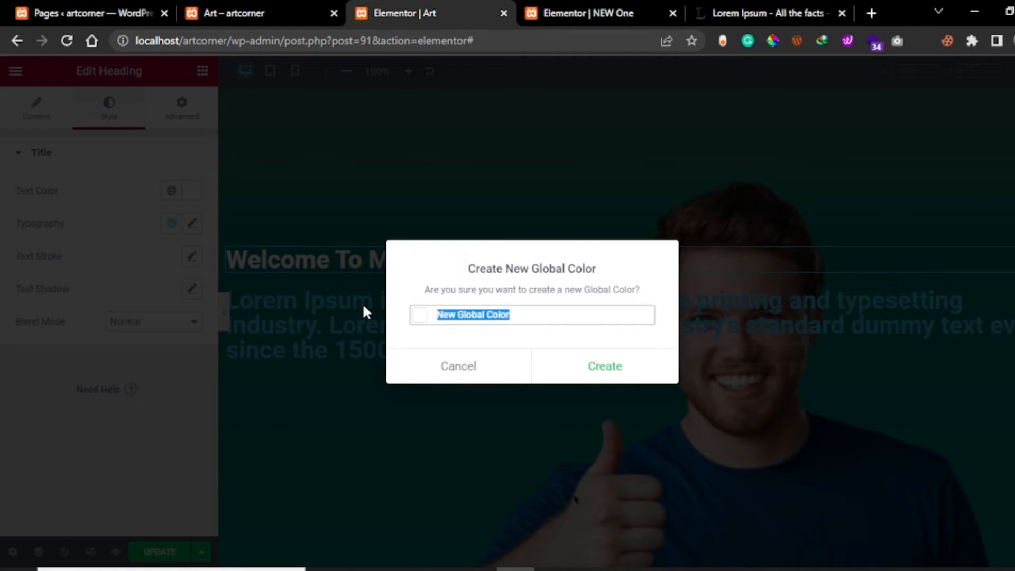
pyautogui.write('White')
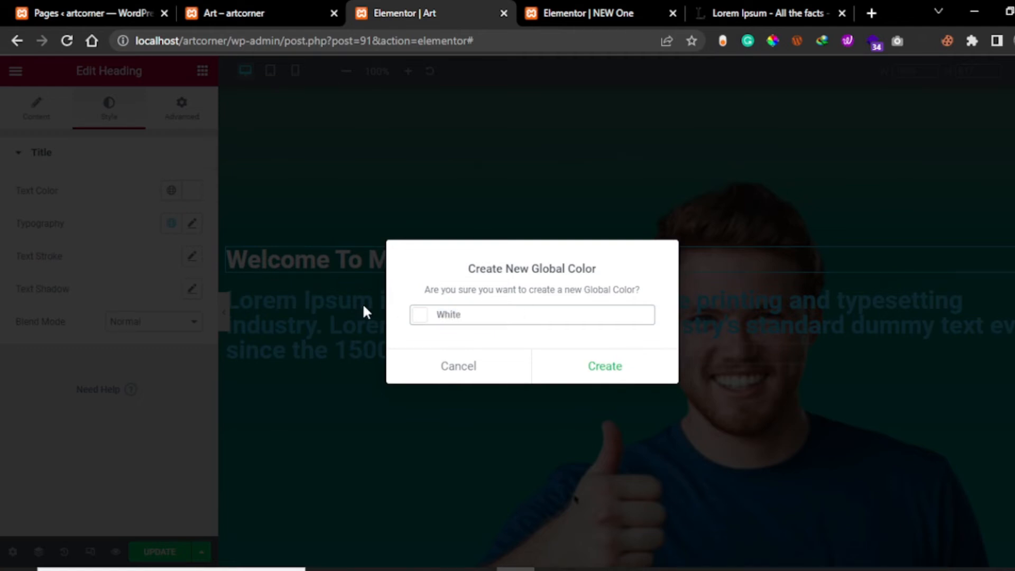
pyautogui.click(609, 357)
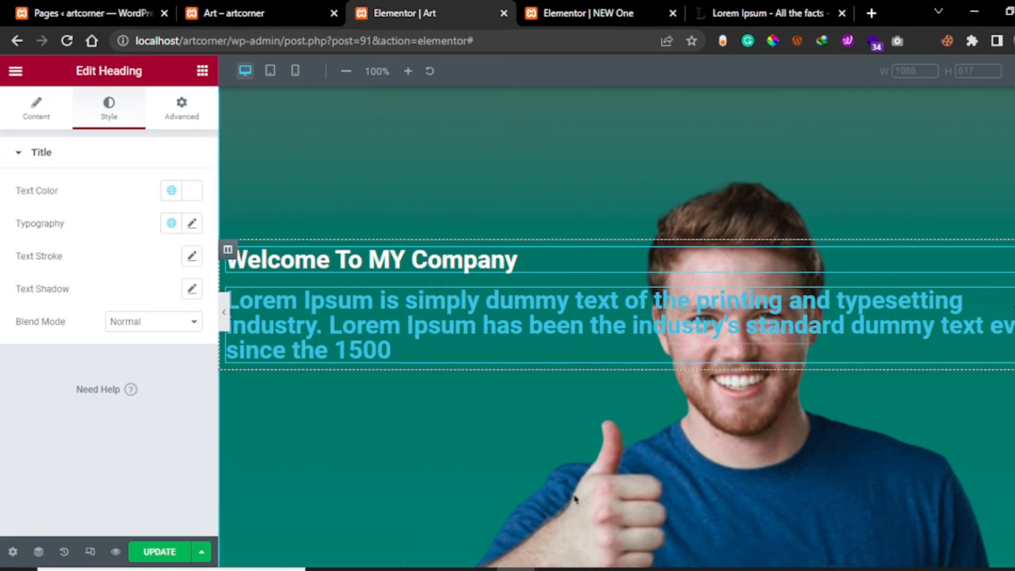
# Apply the global color "White" to the Lorem Ipsum heading's text.
pyautogui.click(574, 325)
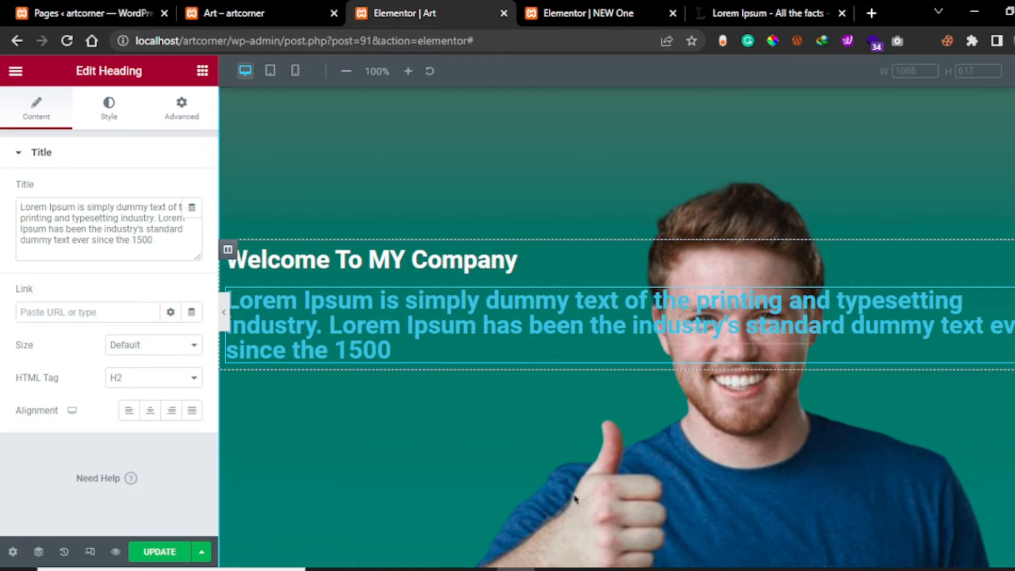
pyautogui.click(127, 121)
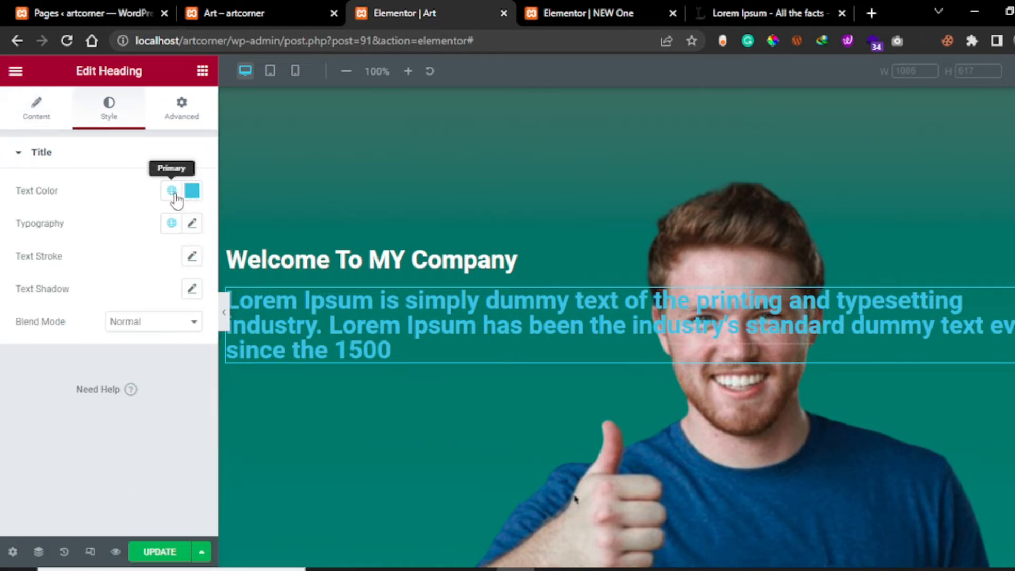
pyautogui.click(190, 199)
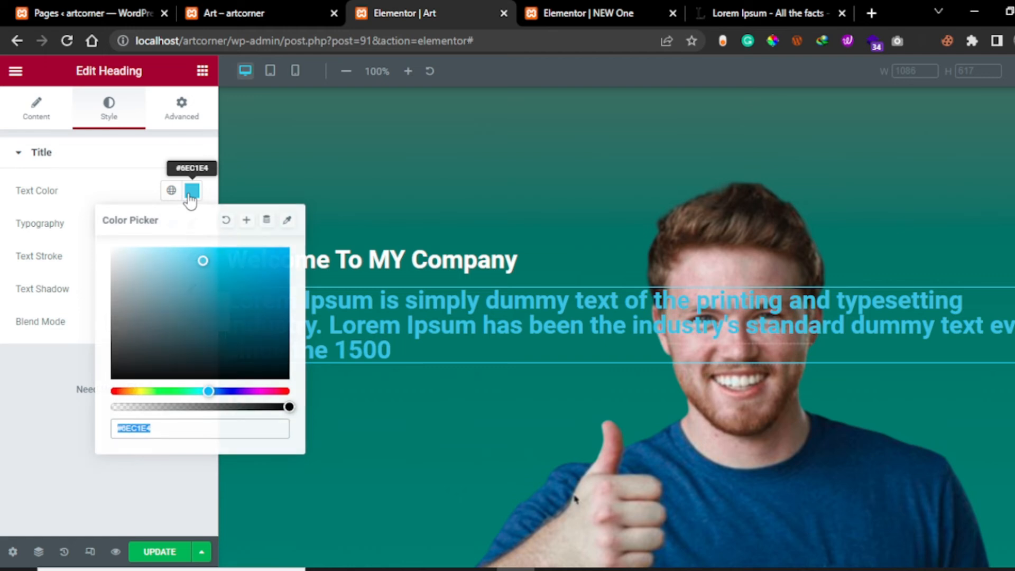
pyautogui.click(175, 194)
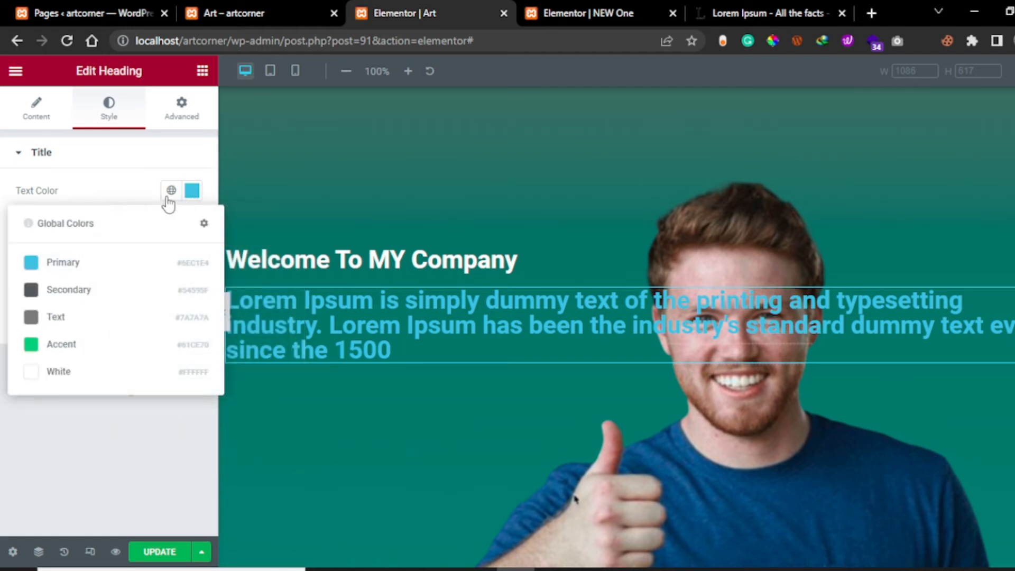
pyautogui.click(102, 379)
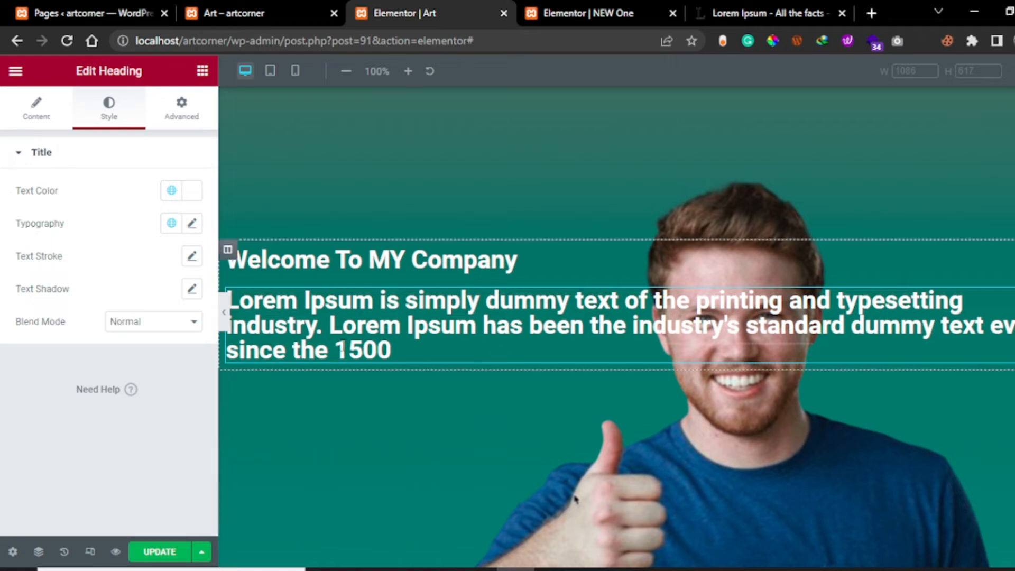
pyautogui.click(957, 264)
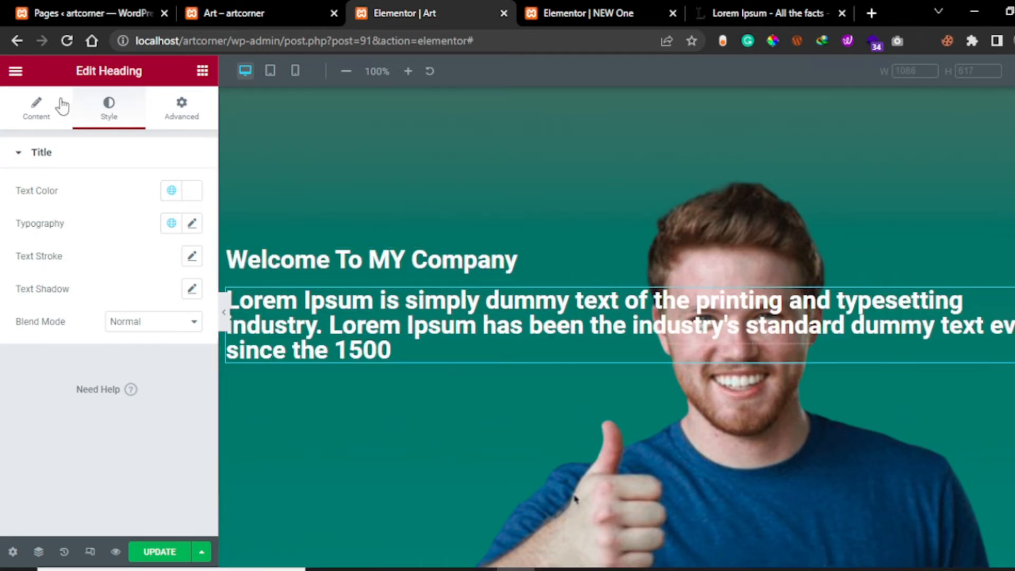
# Set the Lorem Ipsum heading's HTML tag to p after trying H1.
pyautogui.click(41, 107)
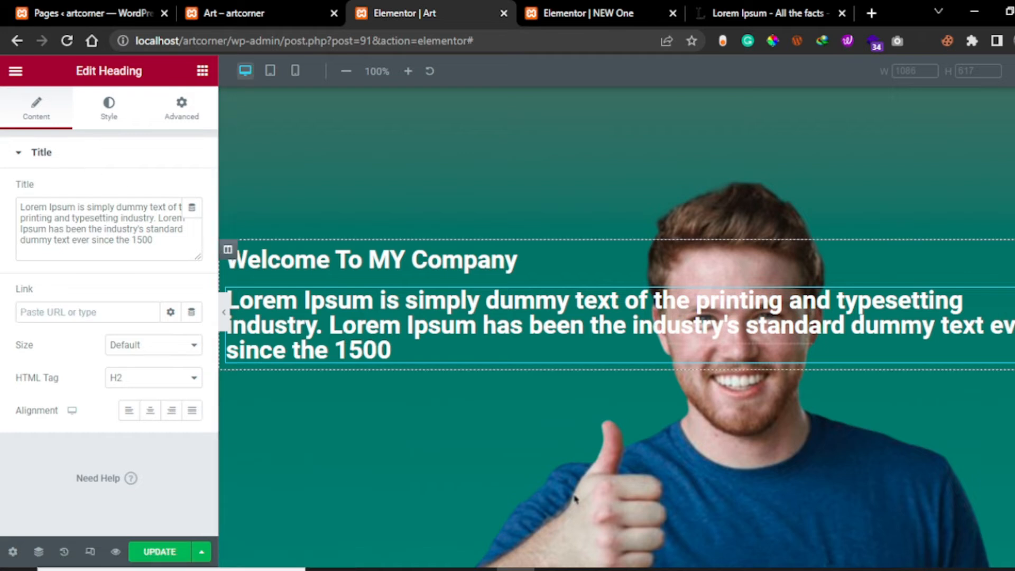
pyautogui.click(159, 378)
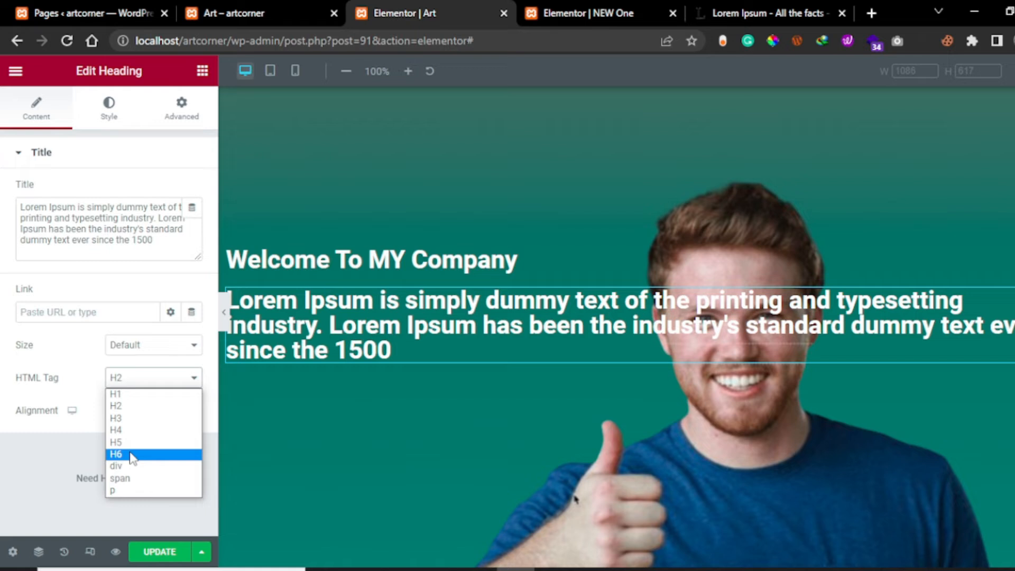
pyautogui.click(119, 394)
pyautogui.click(148, 377)
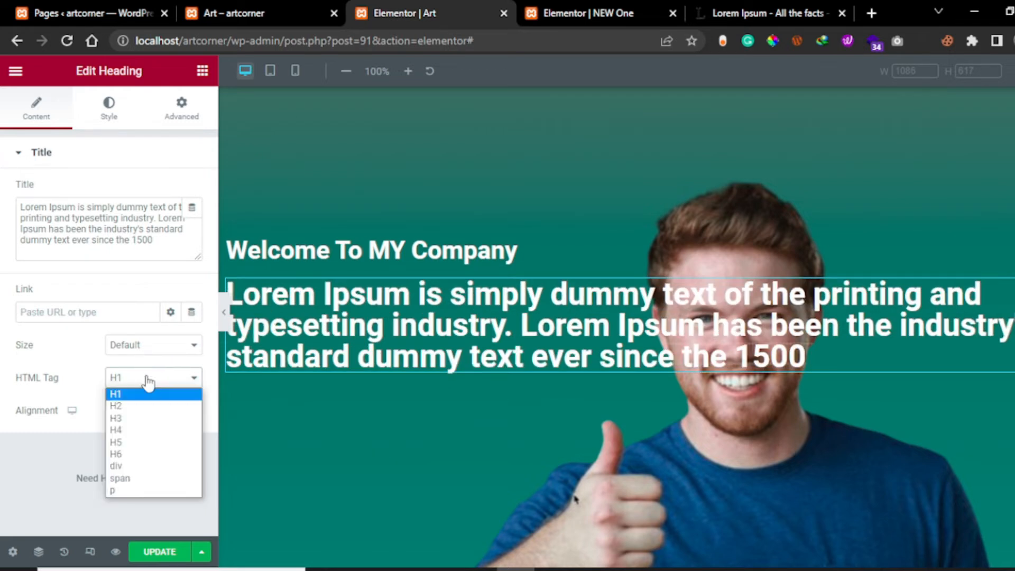
pyautogui.click(139, 491)
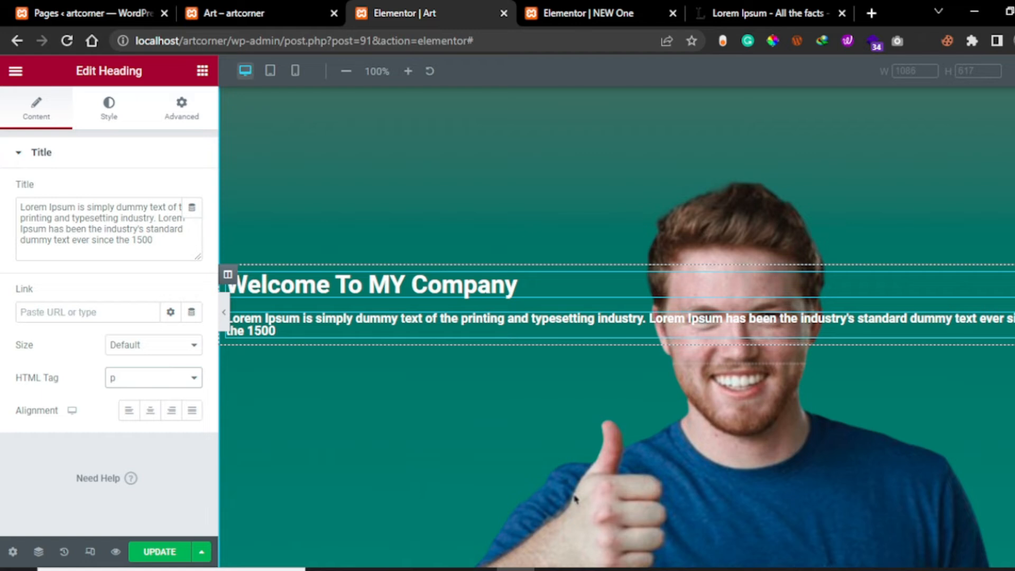
# Set the HTML tag of the "Welcome To MY Company" heading to H1.
pyautogui.click(370, 286)
pyautogui.click(61, 113)
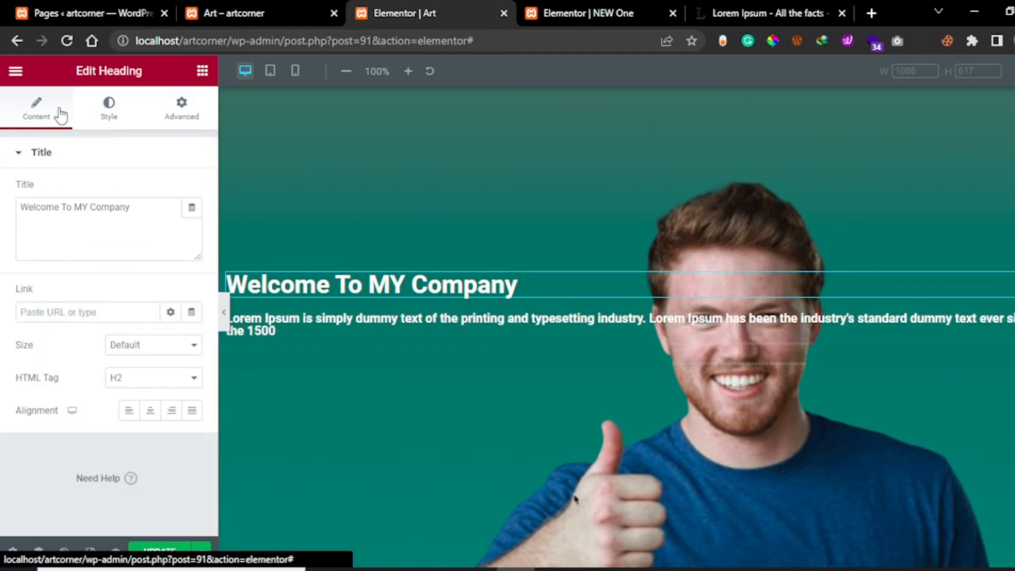
pyautogui.click(159, 377)
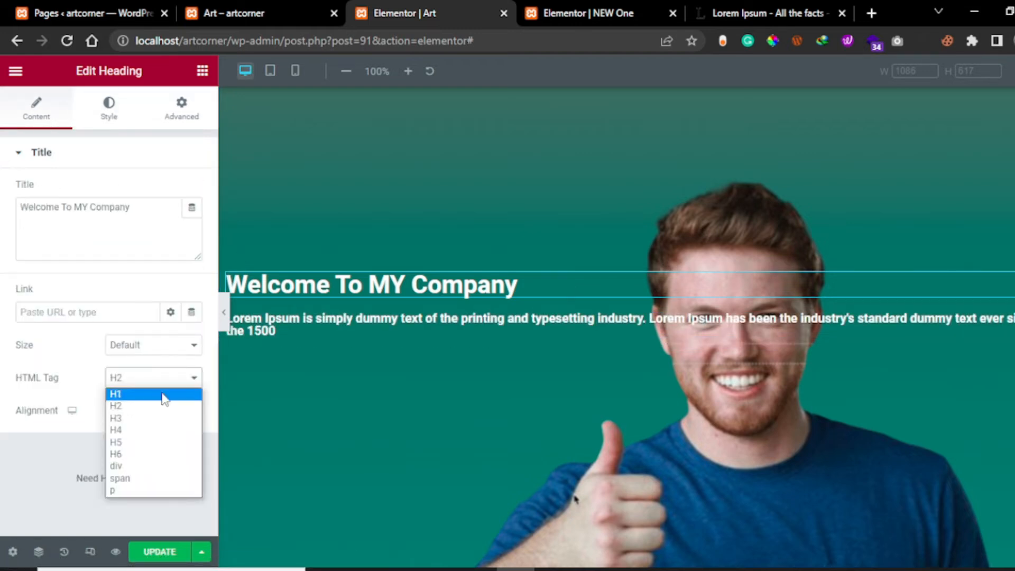
pyautogui.click(158, 394)
pyautogui.moveTo(575, 286); pyautogui.dragTo(270, 285)
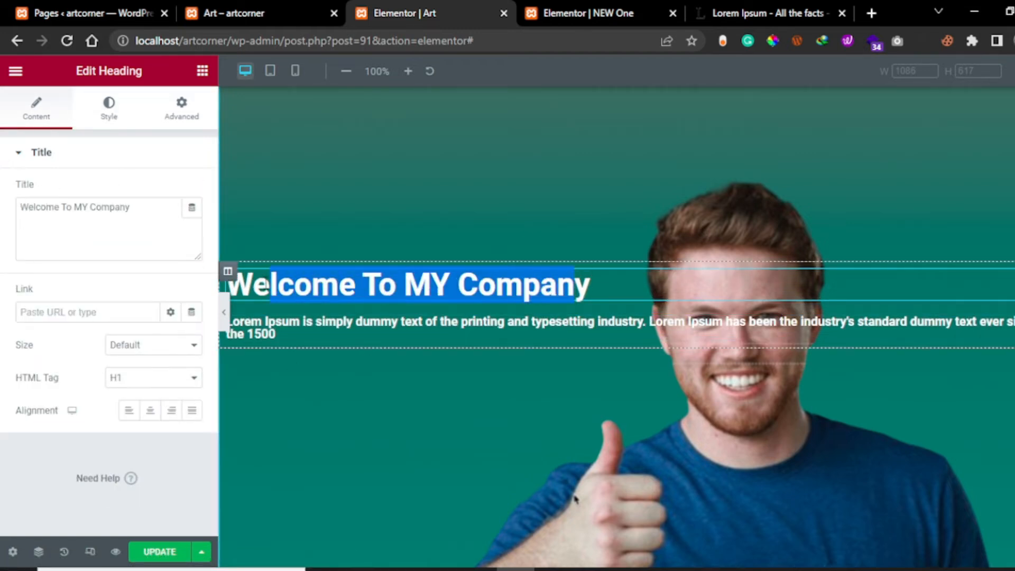
pyautogui.click(503, 283)
pyautogui.moveTo(611, 288); pyautogui.dragTo(217, 288)
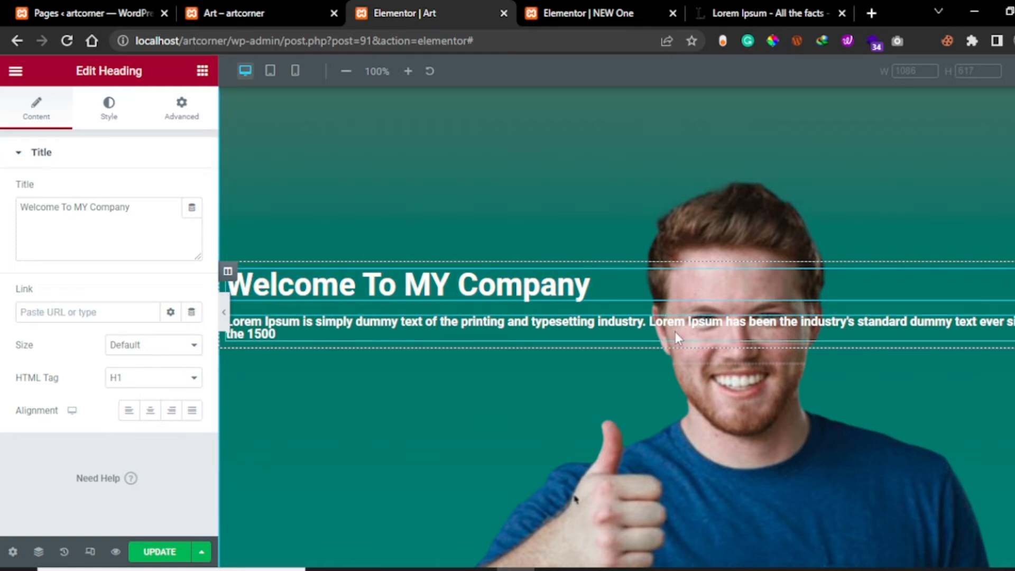
pyautogui.click(332, 320)
pyautogui.click(597, 290)
pyautogui.click(297, 332)
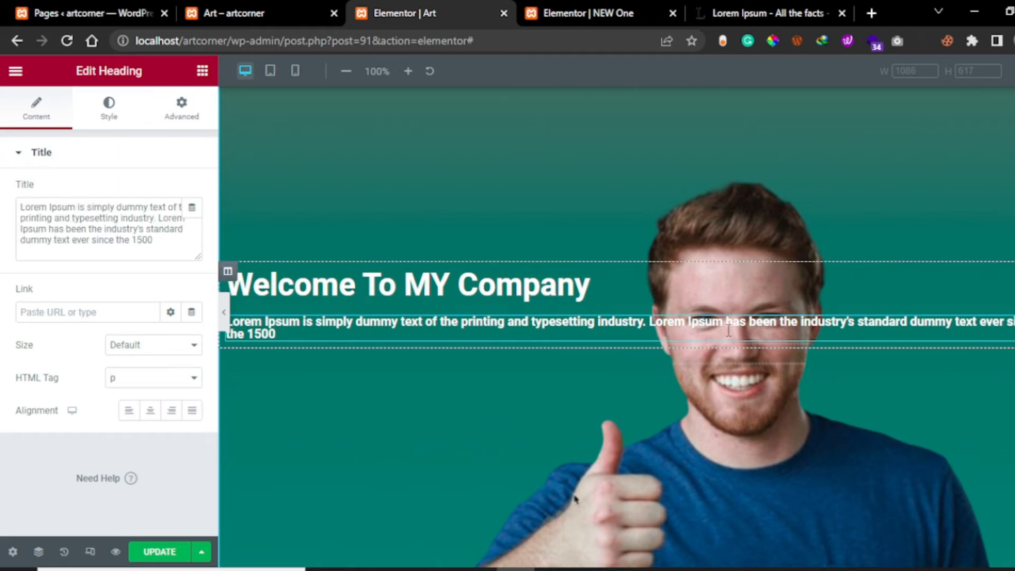
# Copy the "Welcome To MY Company" heading text and paste it three times at the end of the same heading.
pyautogui.moveTo(589, 288); pyautogui.dragTo(205, 293)
pyautogui.hotkey('ctrl', 'c')
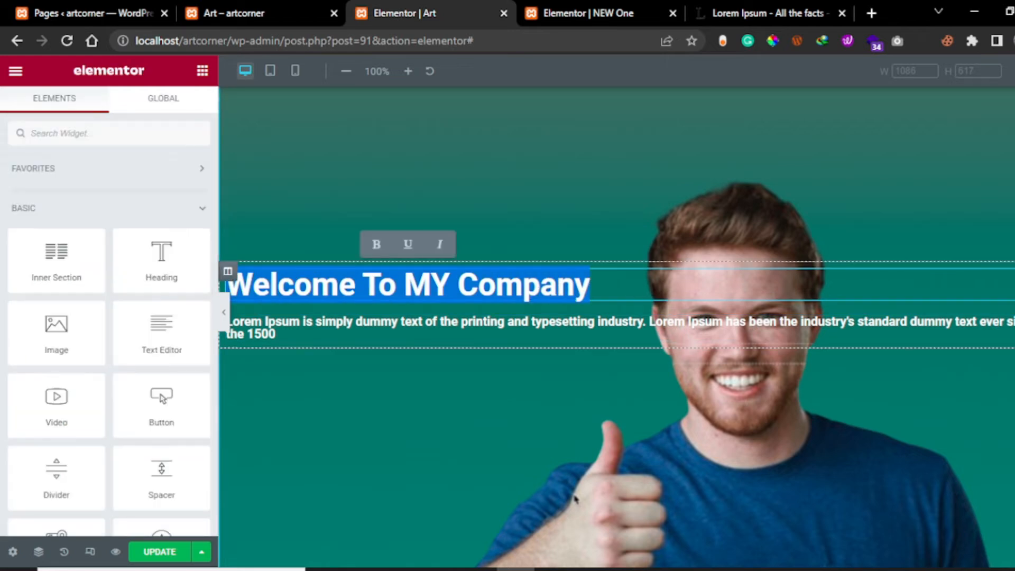
pyautogui.click(685, 287)
pyautogui.hotkey('ctrl', 'v')
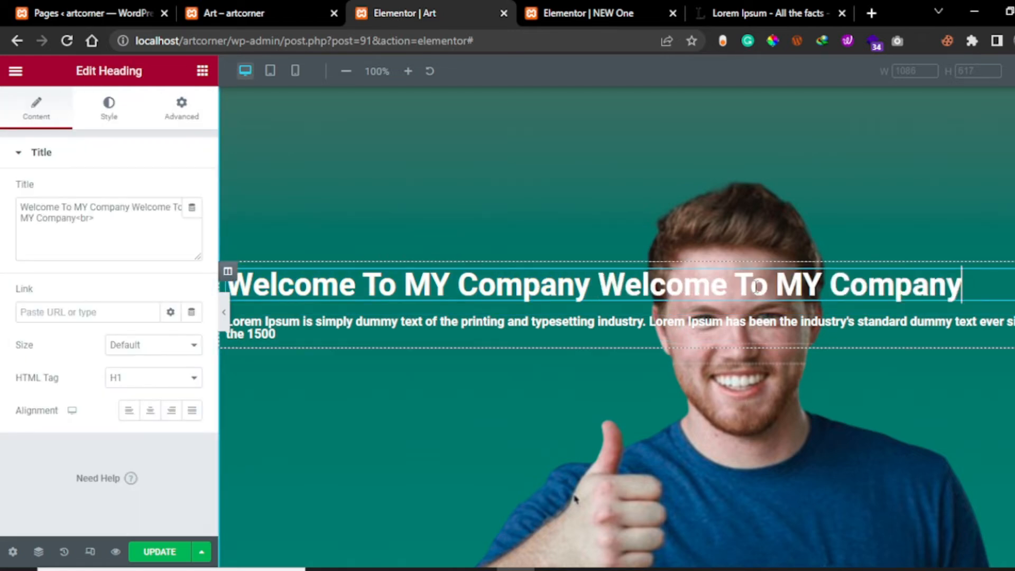
pyautogui.hotkey('ctrl', 'v')
pyautogui.hotkey('ctrl', 'v')
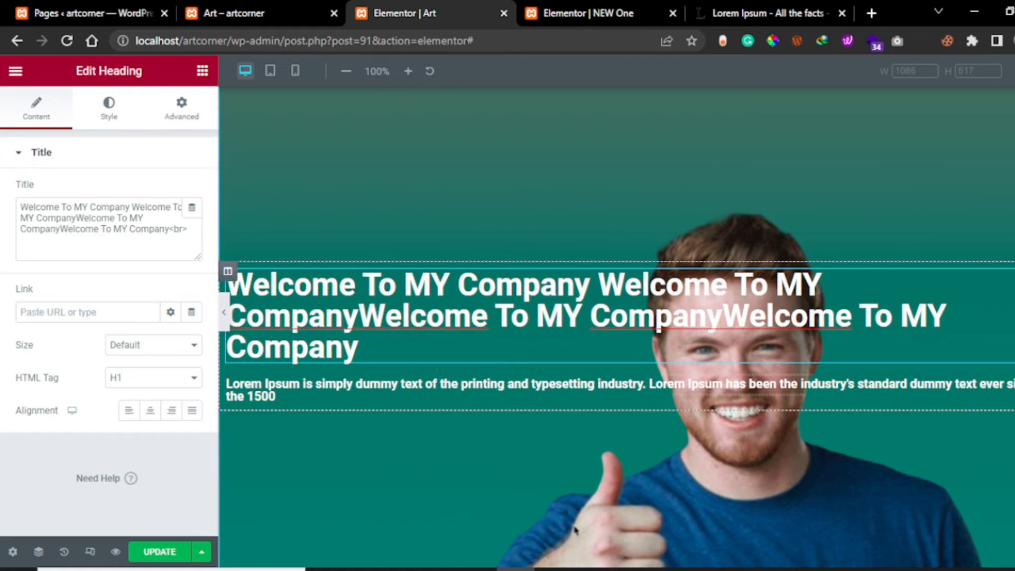
# Set the font size of the "Welcome To MY Company" heading to 47 px in its typography settings.
pyautogui.click(108, 122)
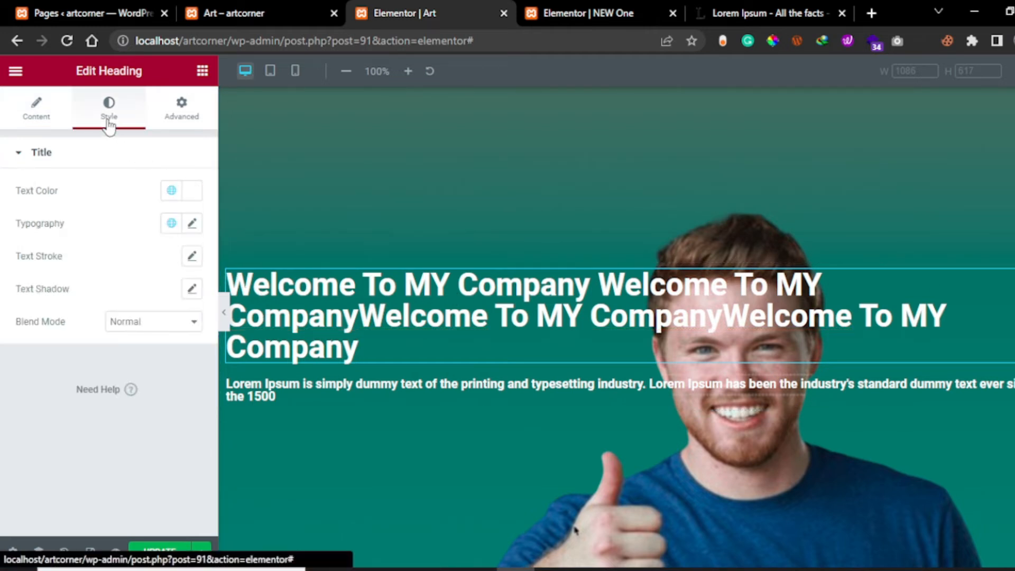
pyautogui.click(40, 117)
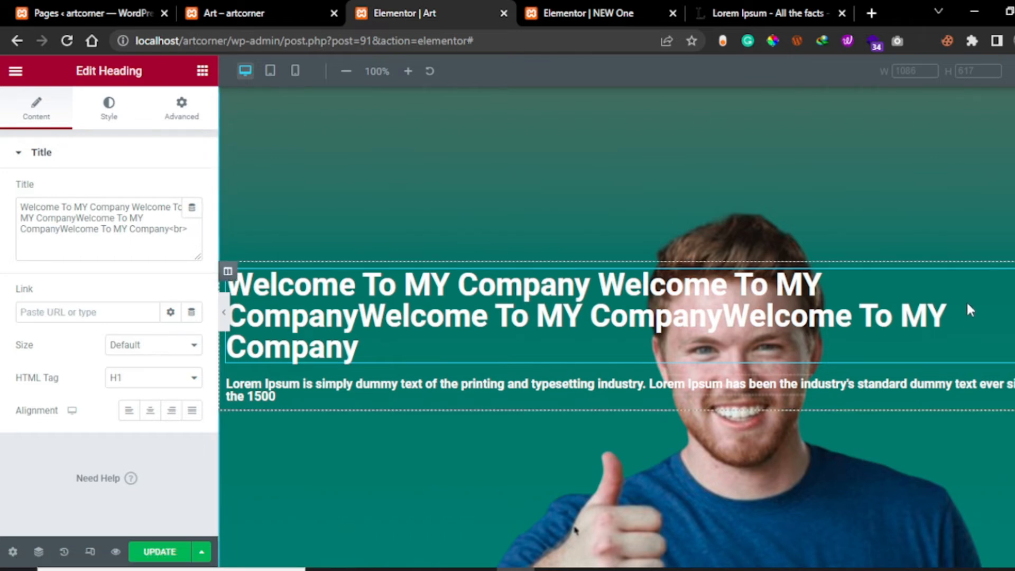
pyautogui.click(107, 111)
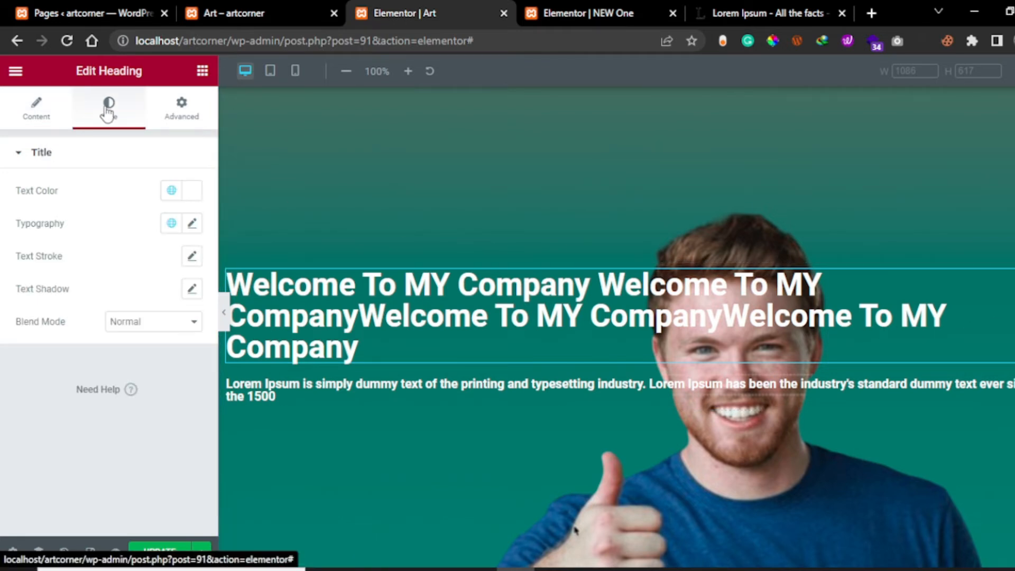
pyautogui.click(193, 224)
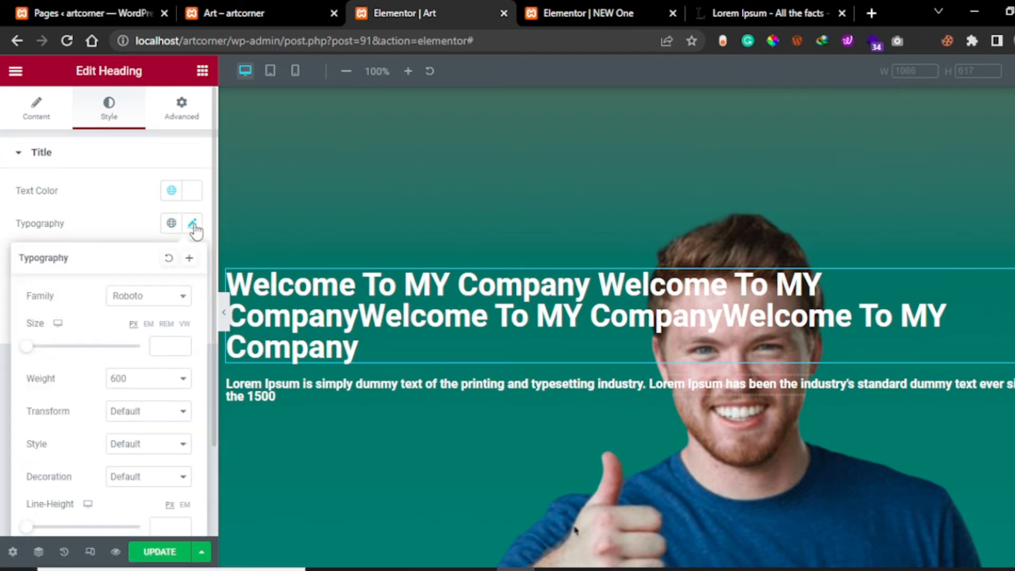
pyautogui.moveTo(28, 351); pyautogui.dragTo(55, 361)
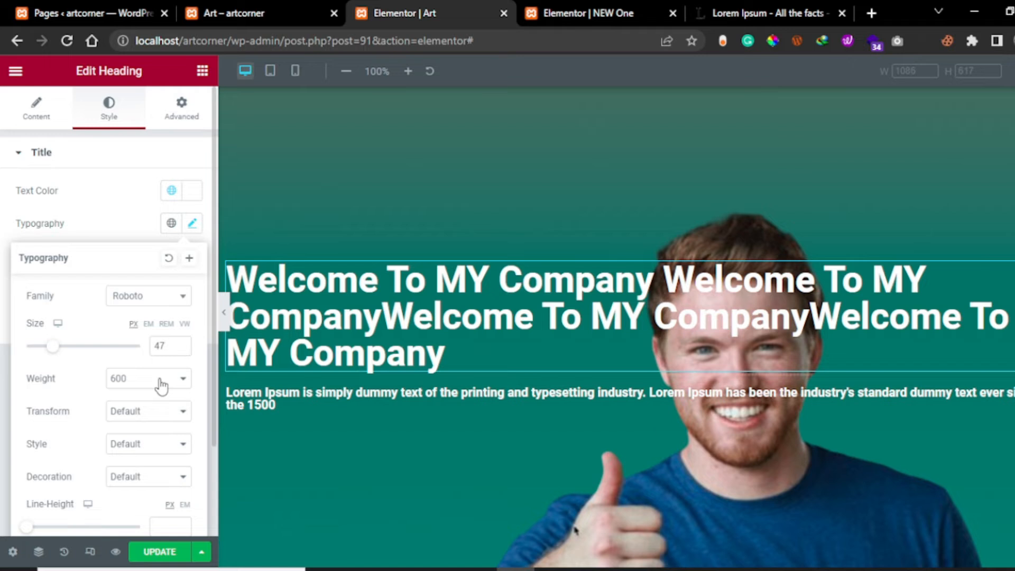
pyautogui.scroll(-1, 164, 391)
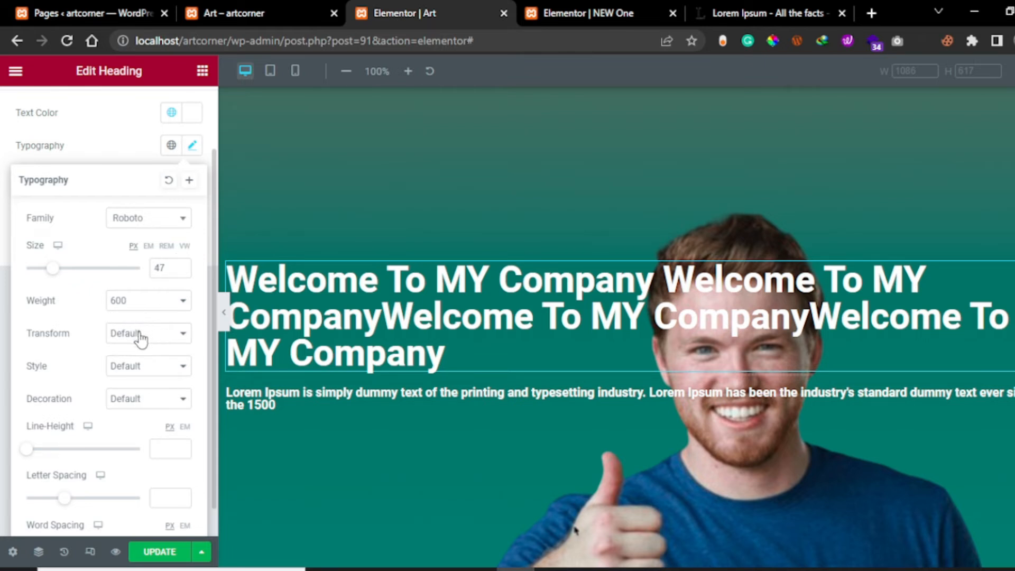
pyautogui.click(137, 366)
pyautogui.click(137, 366)
pyautogui.click(147, 406)
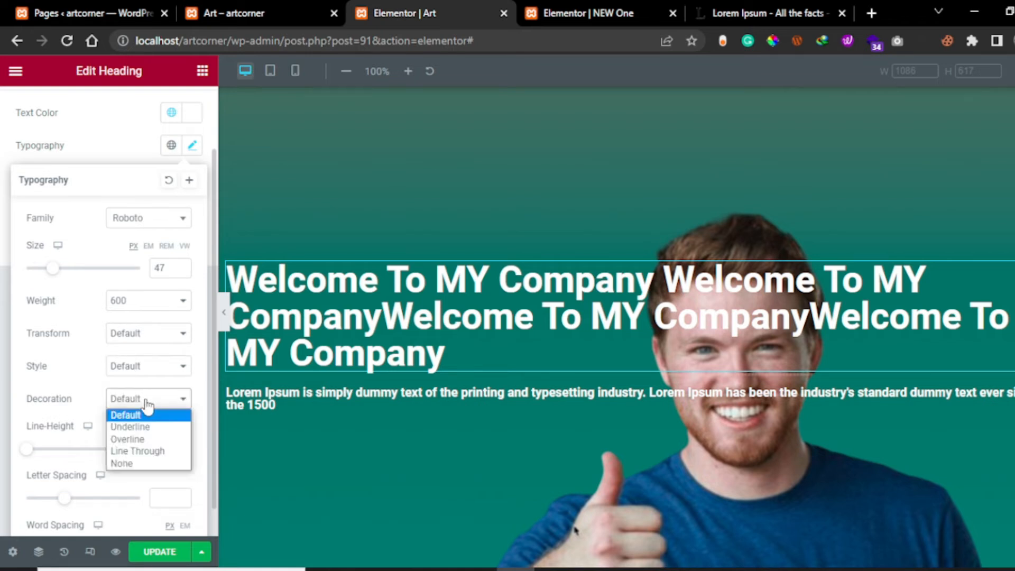
pyautogui.click(147, 406)
# Adjust the main heading's typography spacing: line height 59 px, letter spacing 0.5 and word spacing 5 px.
pyautogui.scroll(-1, 76, 412)
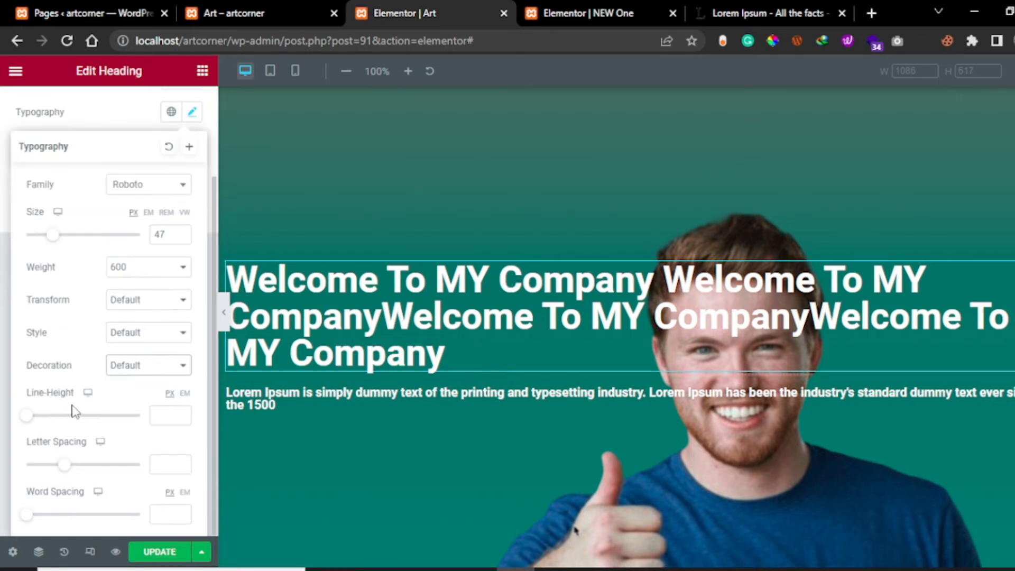
pyautogui.moveTo(26, 415); pyautogui.dragTo(95, 436)
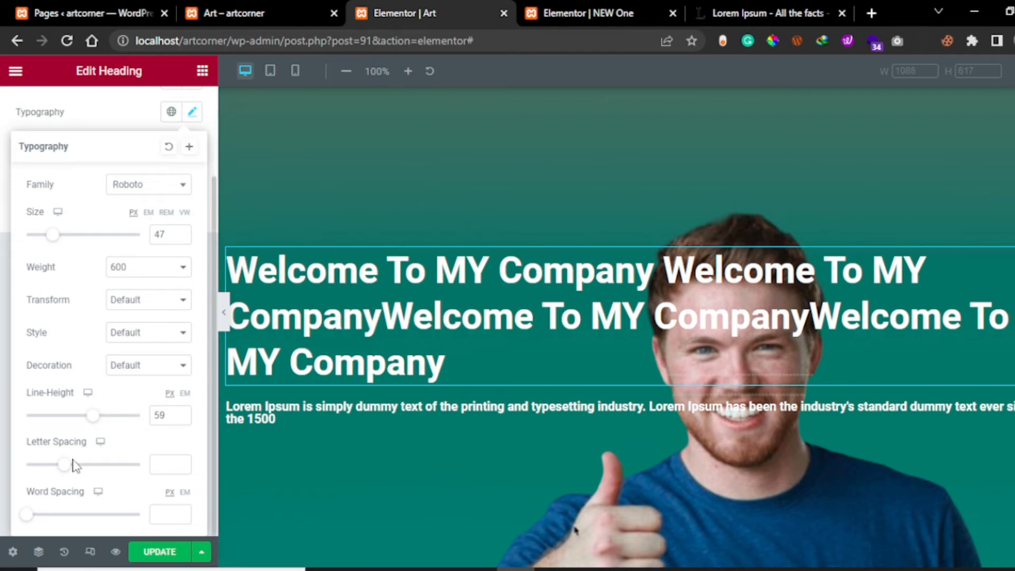
pyautogui.moveTo(70, 463); pyautogui.dragTo(77, 464)
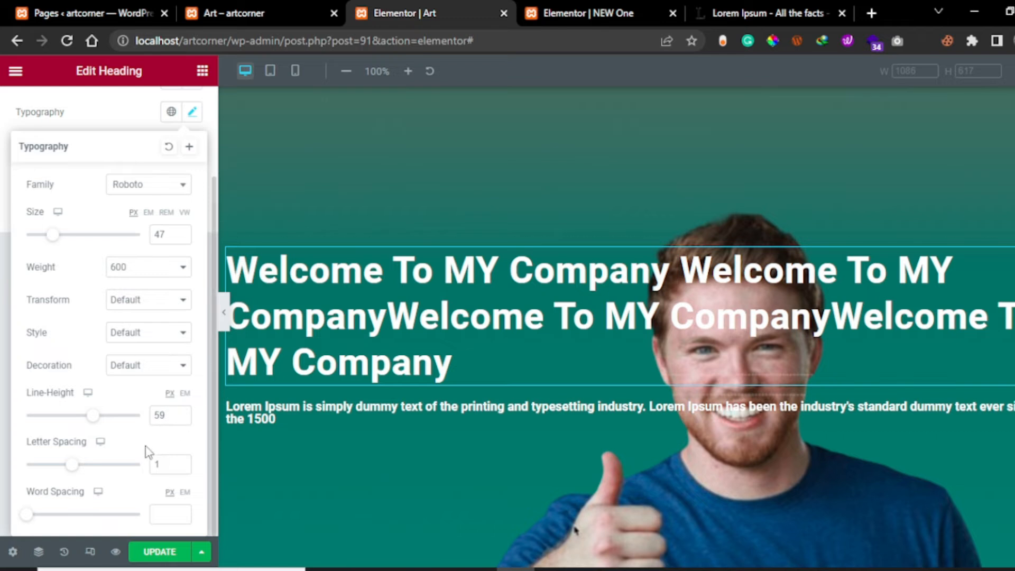
pyautogui.moveTo(27, 515)
pyautogui.mouseDown()
pyautogui.moveTo(43, 521)
pyautogui.moveTo(35, 524)
pyautogui.mouseUp()
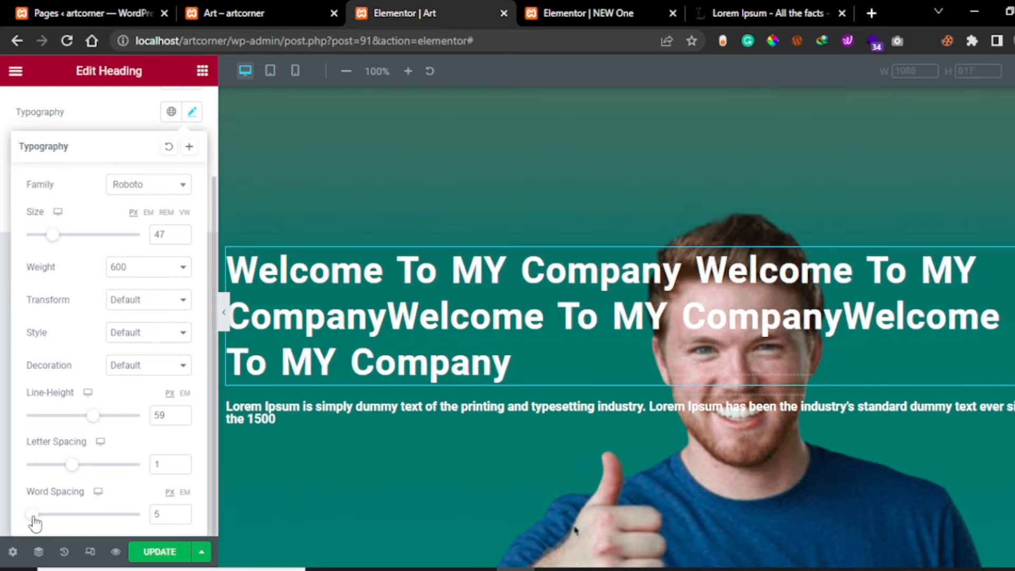
pyautogui.moveTo(69, 467)
pyautogui.mouseDown()
pyautogui.moveTo(59, 469)
pyautogui.moveTo(69, 472)
pyautogui.mouseUp()
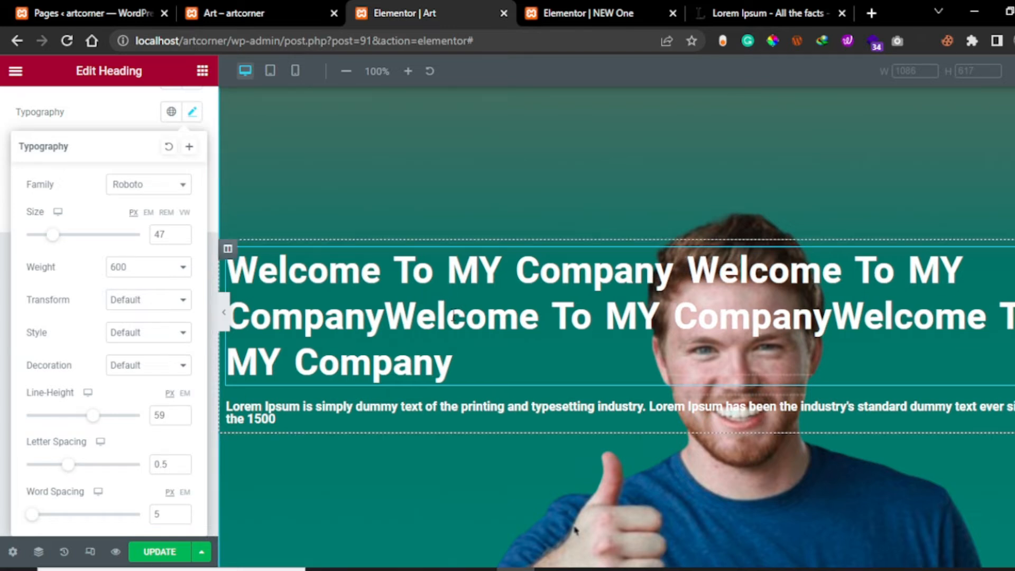
# Hide the editing panel to examine the headings at full page width, and bring the panel back.
pyautogui.scroll(3, 164, 290)
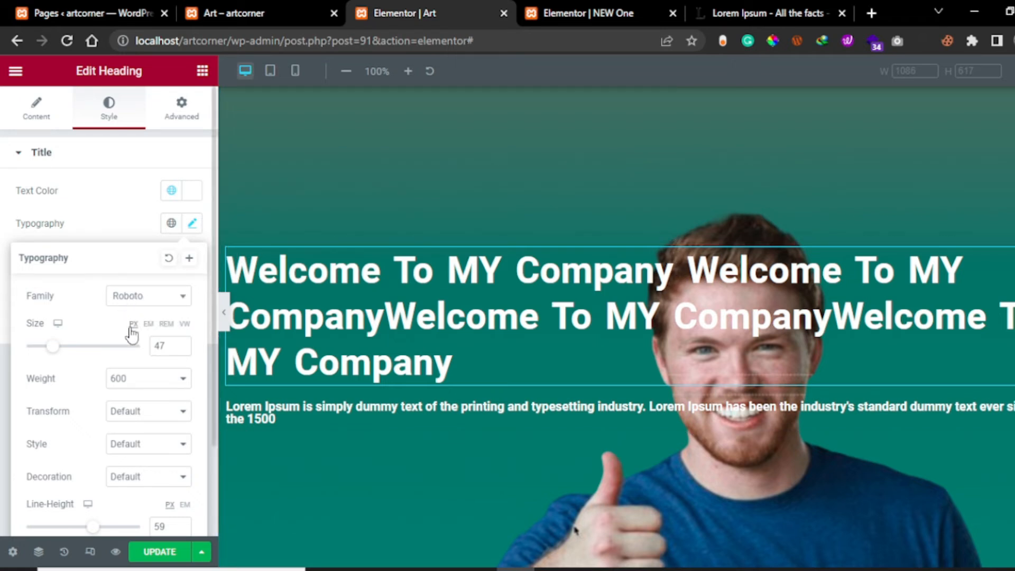
pyautogui.click(224, 312)
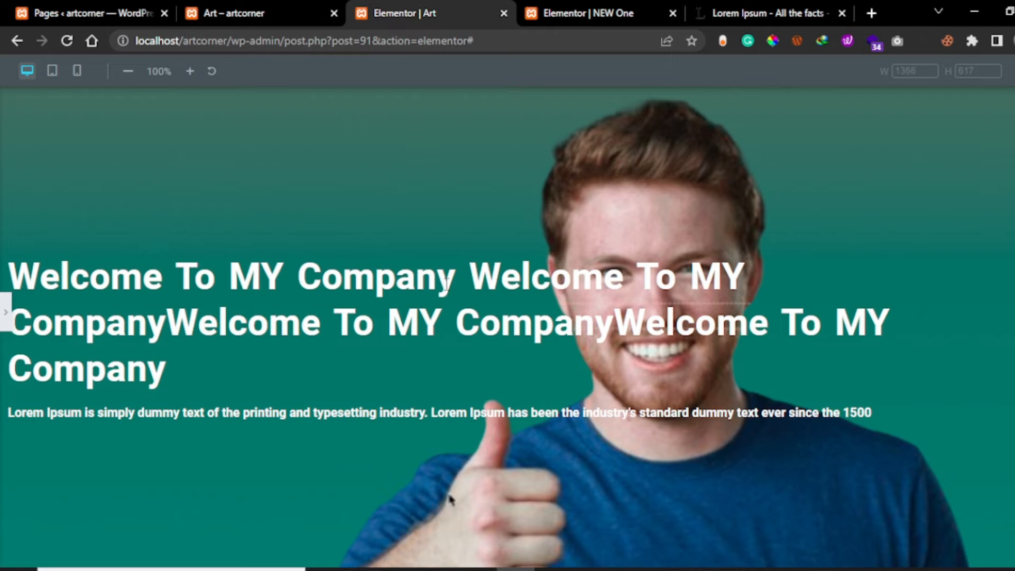
pyautogui.click(5, 318)
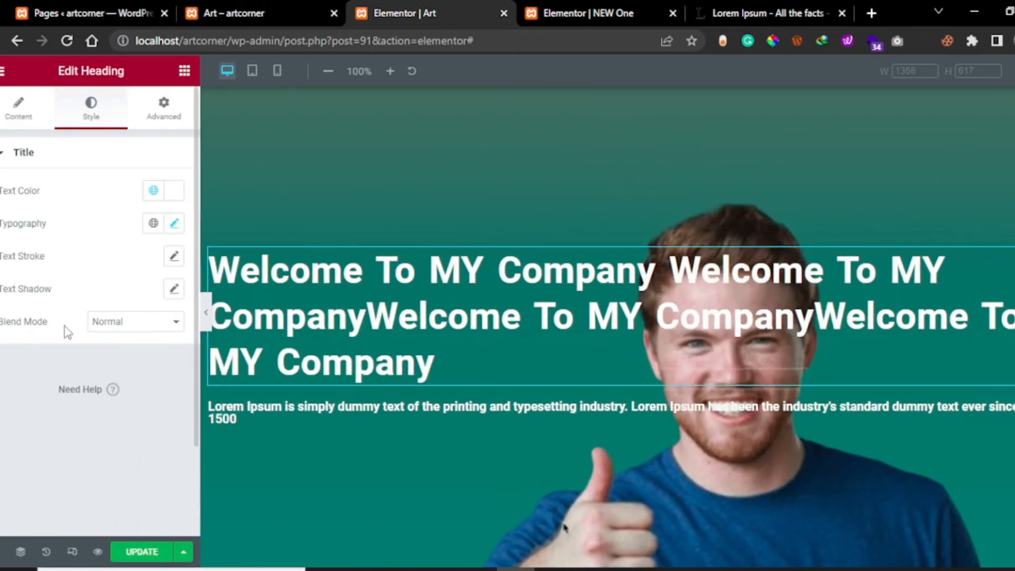
# Delete the repeated text and line-break tag from the main heading's title, leaving only "Welcome To MY Company", and check it at full page width.
pyautogui.click(36, 111)
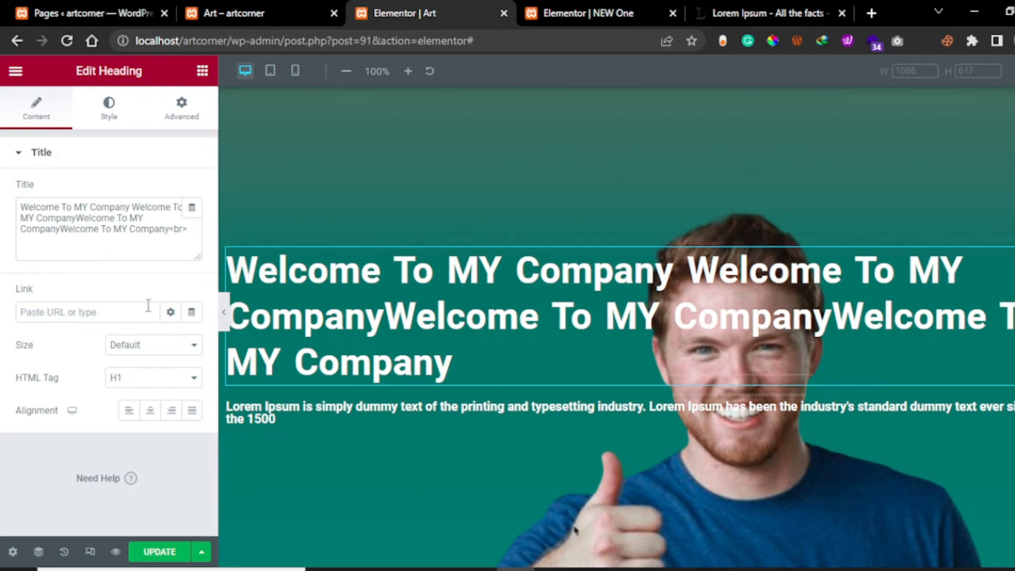
pyautogui.moveTo(187, 234); pyautogui.dragTo(35, 232)
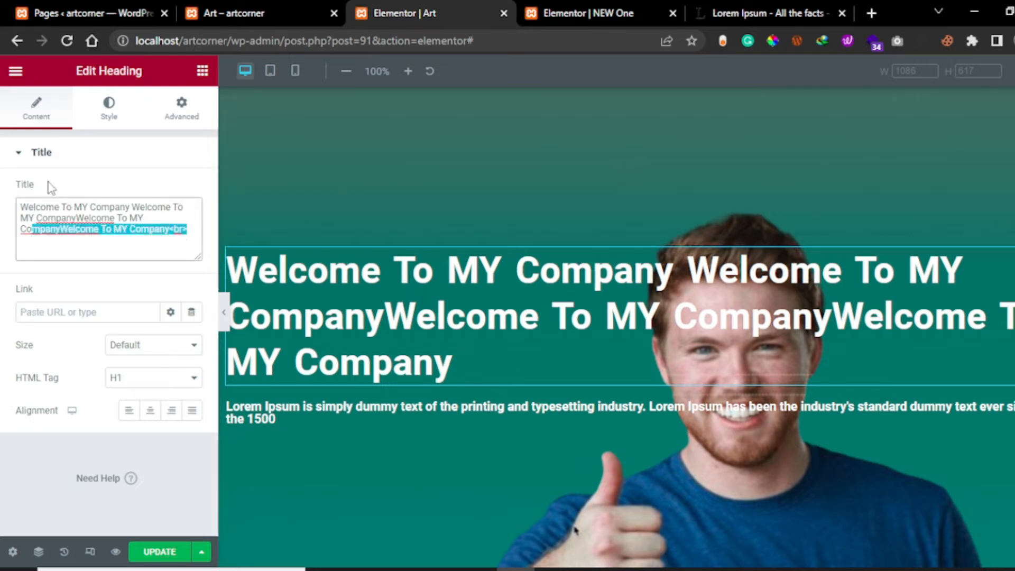
pyautogui.click(52, 233)
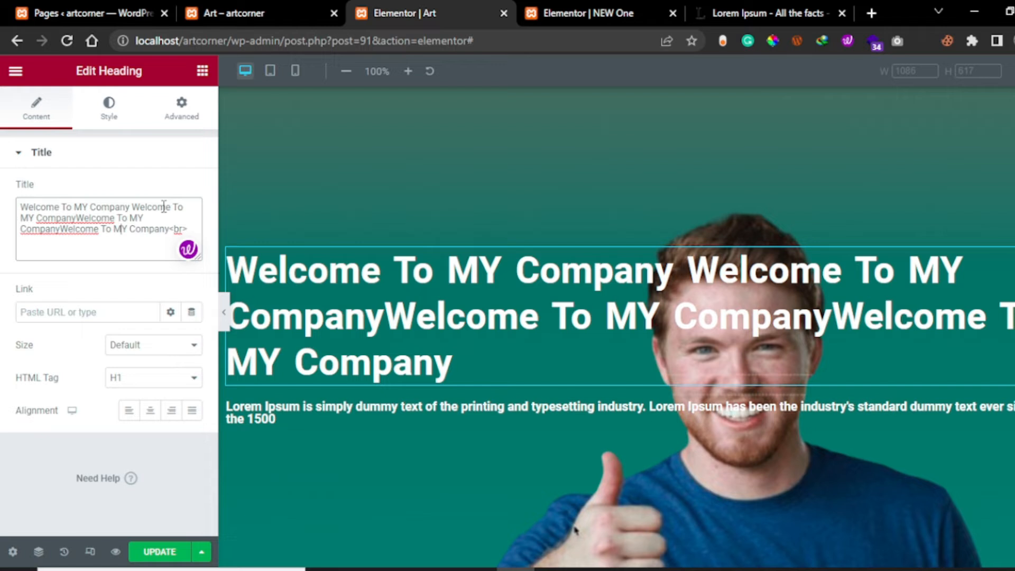
pyautogui.moveTo(132, 207); pyautogui.dragTo(195, 241)
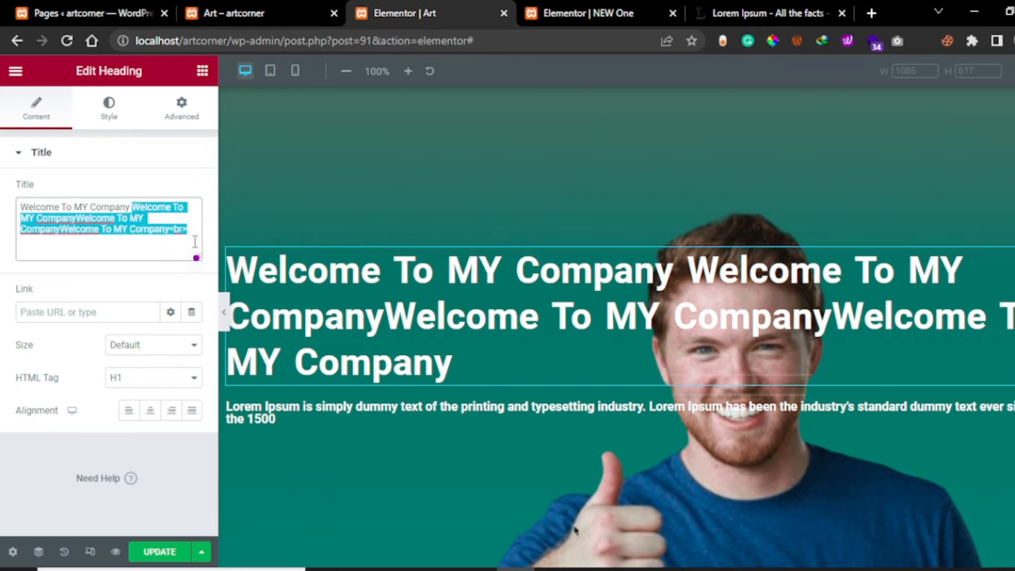
pyautogui.press('BackSpace')
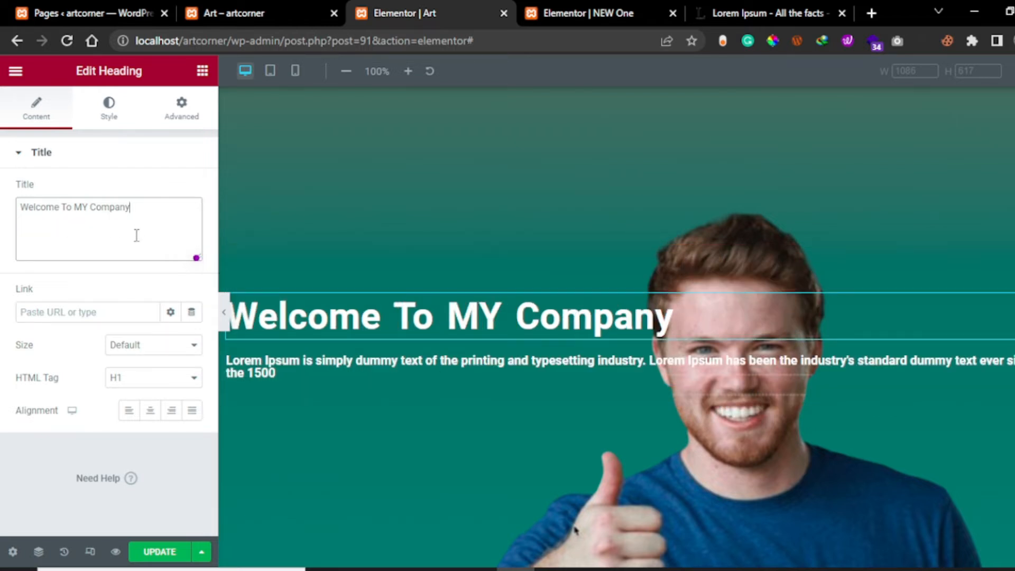
pyautogui.click(222, 312)
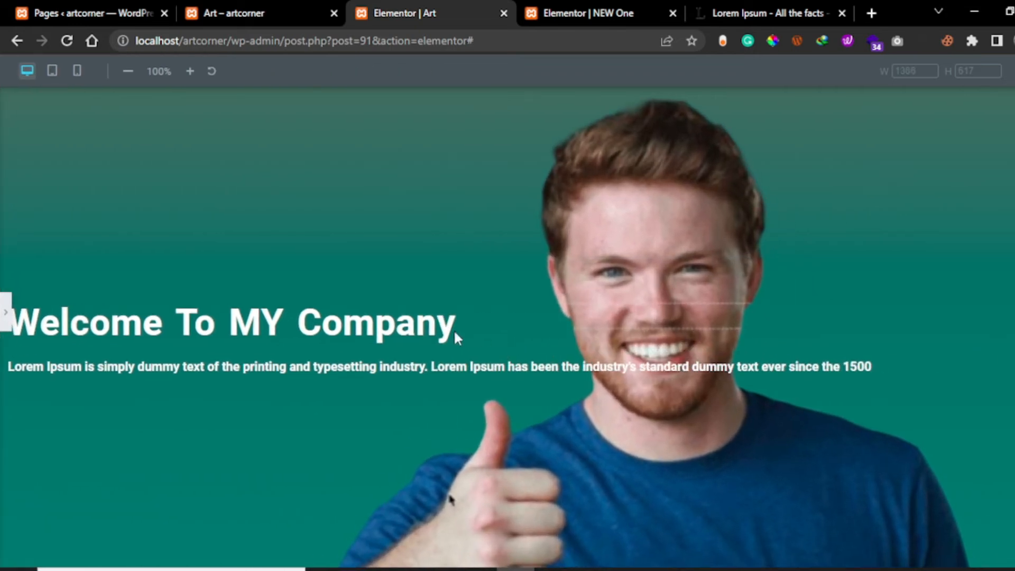
pyautogui.click(5, 312)
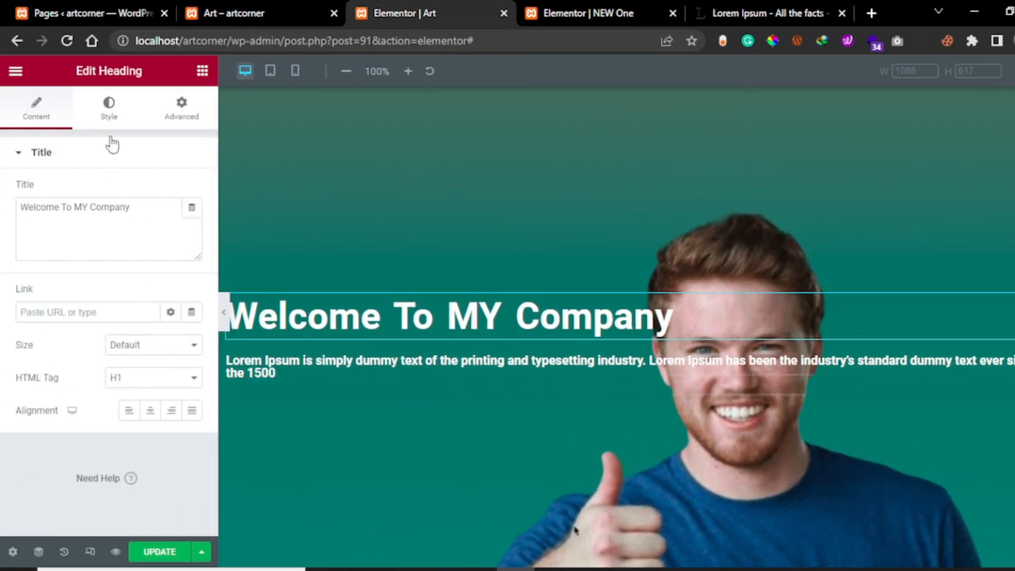
# Try center alignment on the "Welcome To MY Company" heading and check it with the editing panel hidden.
pyautogui.click(109, 112)
pyautogui.click(36, 116)
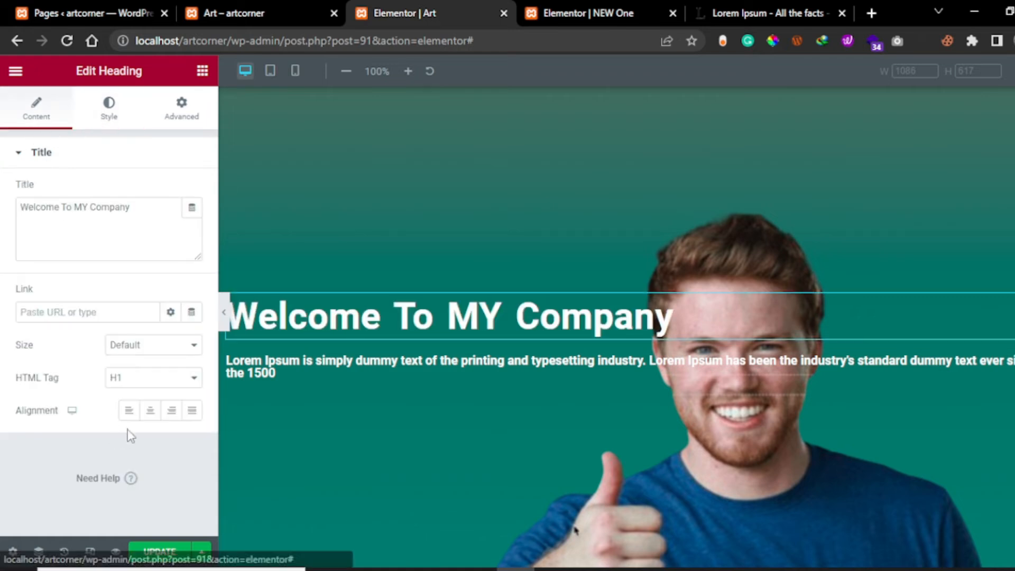
pyautogui.click(151, 412)
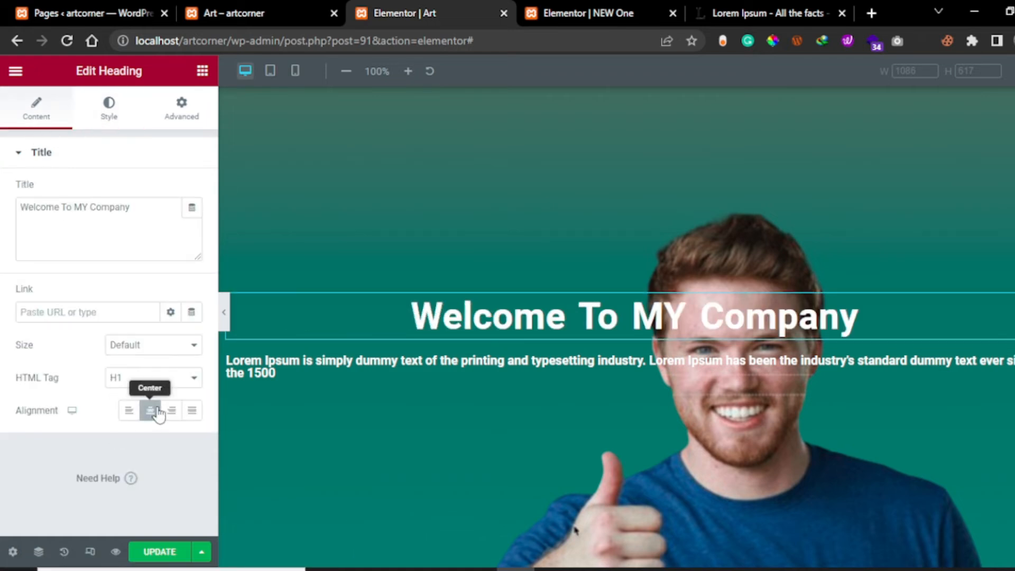
pyautogui.click(225, 314)
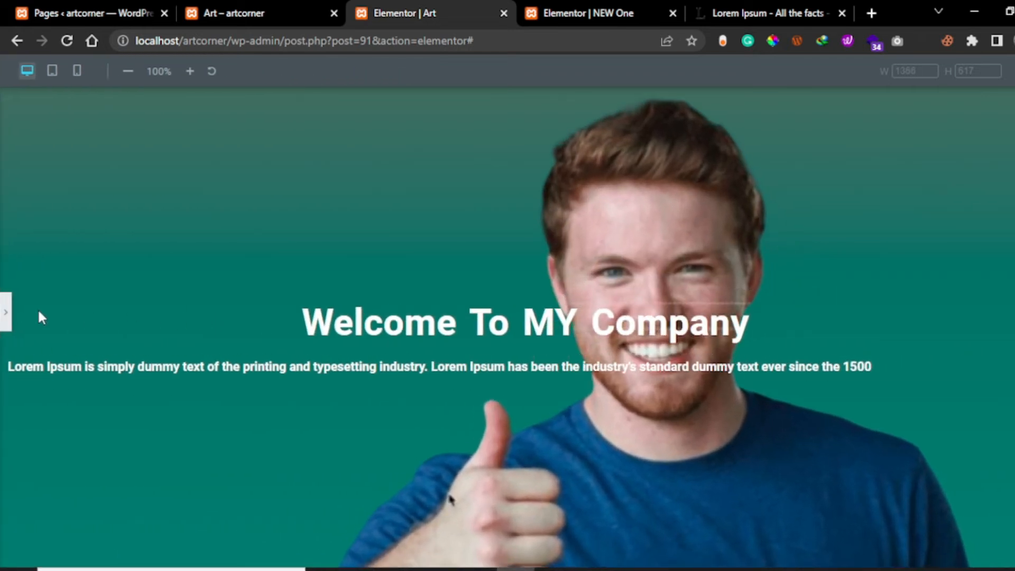
pyautogui.click(6, 312)
# Align the "Welcome To MY Company" heading to the left and check it at full page width.
pyautogui.click(128, 410)
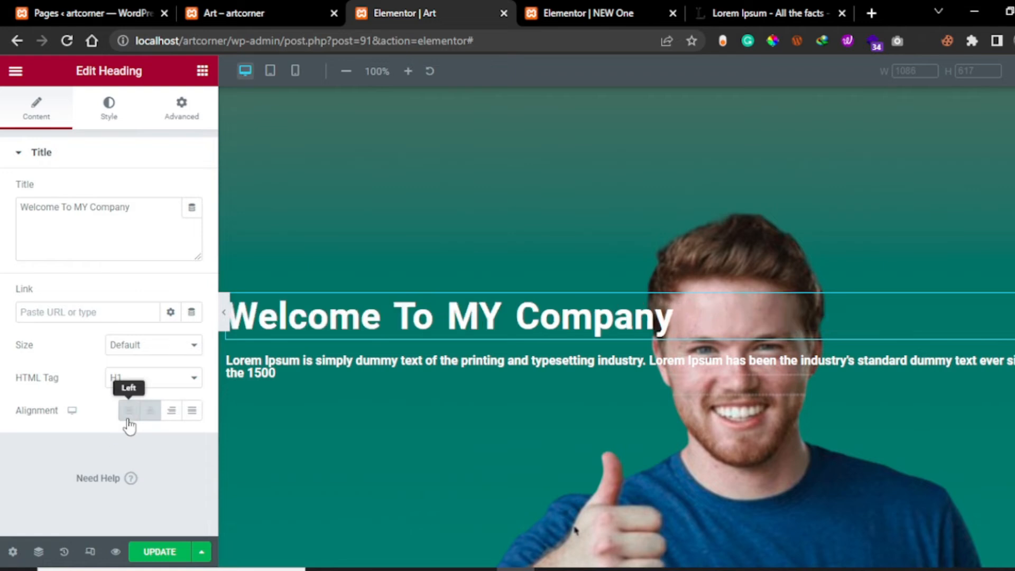
pyautogui.click(222, 312)
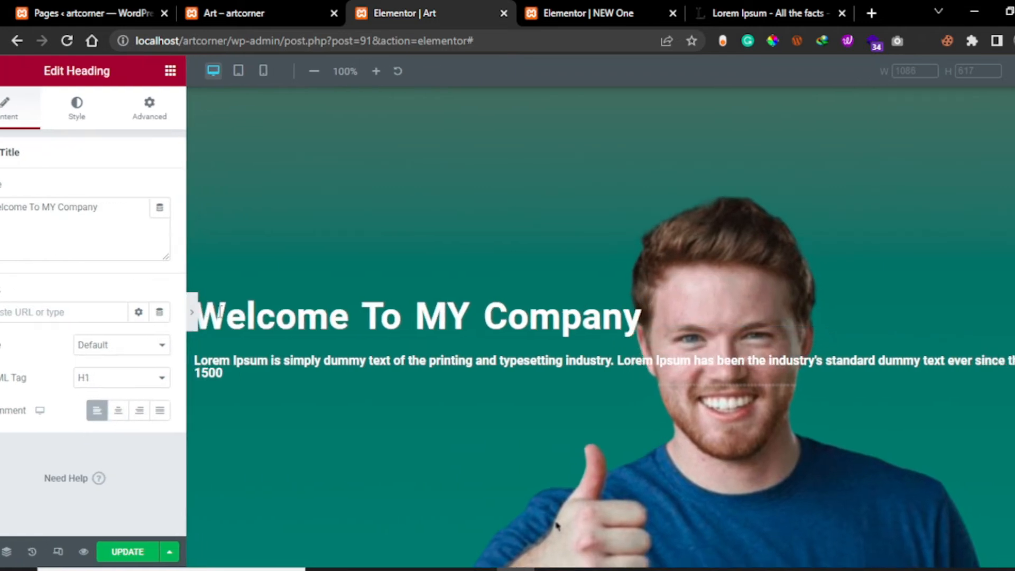
pyautogui.click(6, 312)
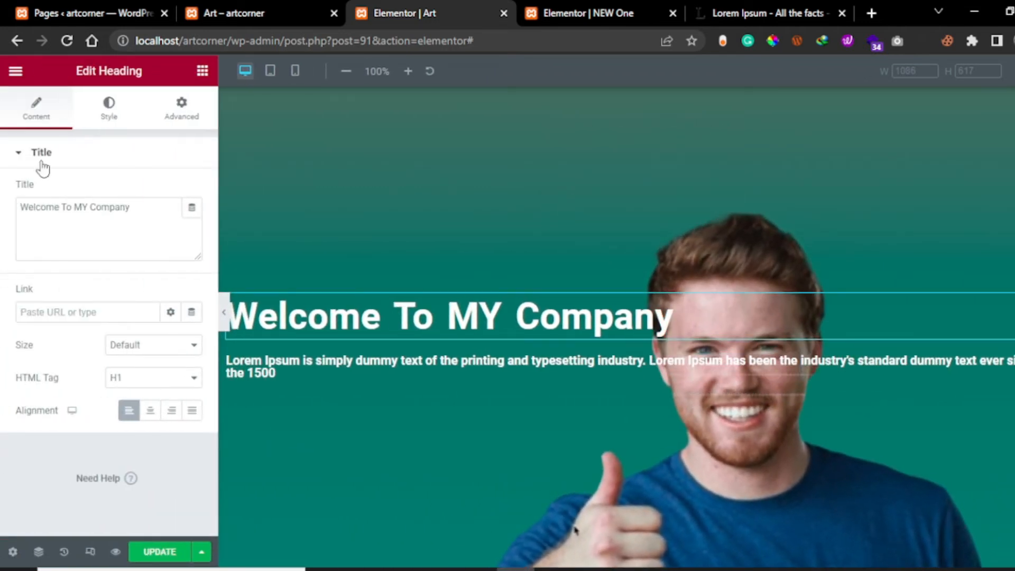
# Try a linked 50 px margin on all sides of the "Welcome To MY Company" heading, check the full-width page, and clear it.
pyautogui.click(185, 112)
pyautogui.click(28, 211)
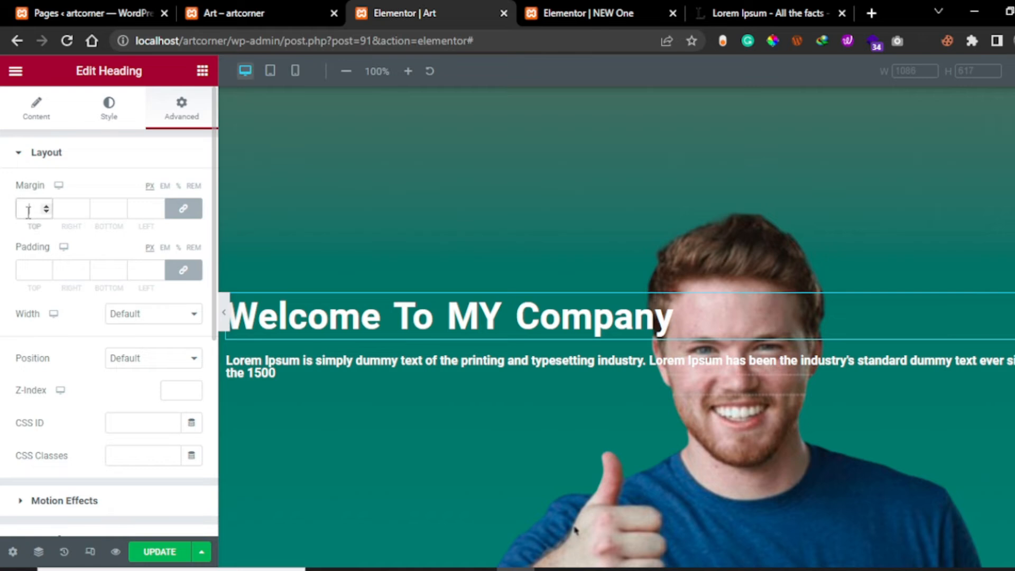
pyautogui.click(62, 211)
pyautogui.write('5')
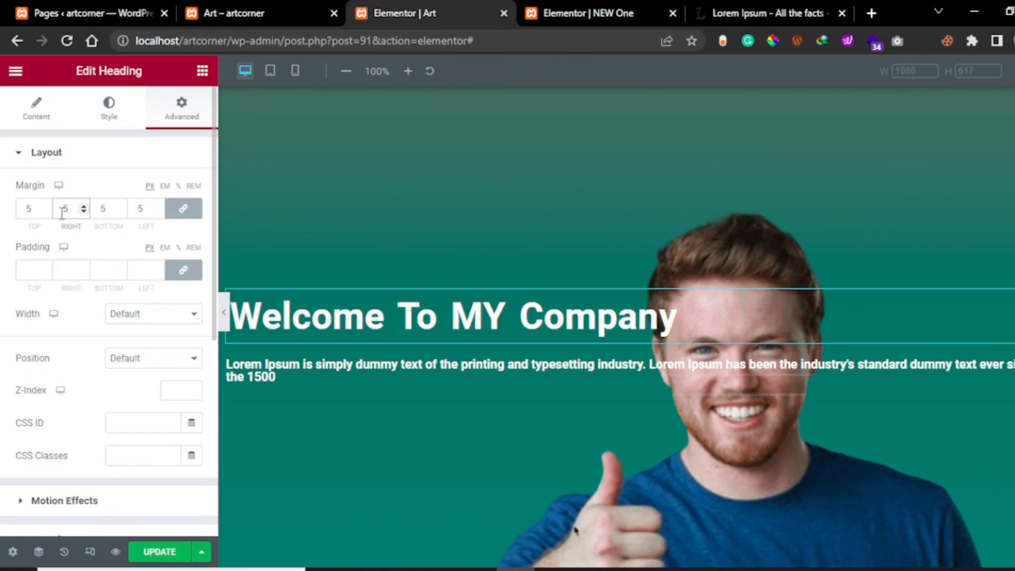
pyautogui.write('0')
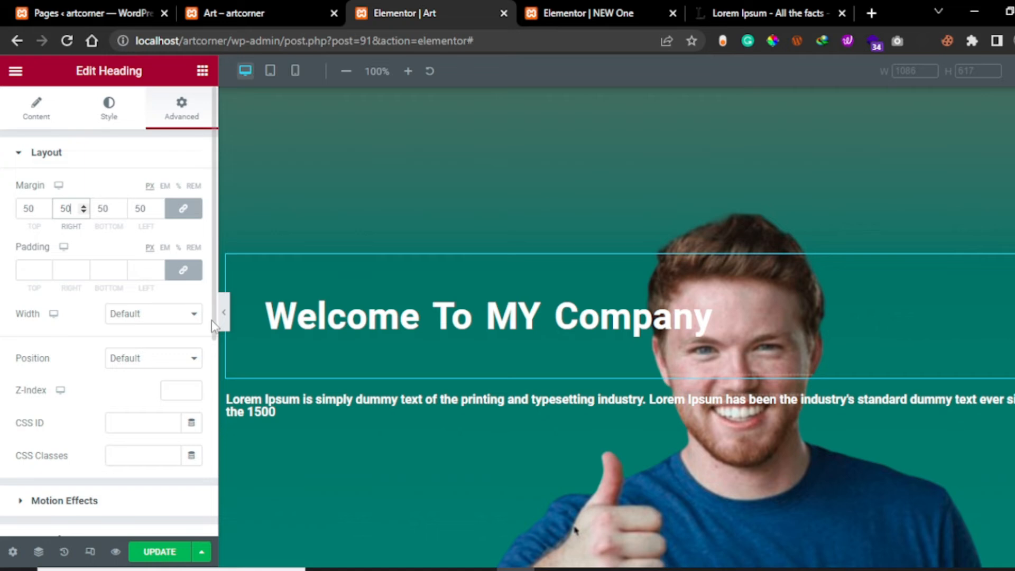
pyautogui.click(224, 313)
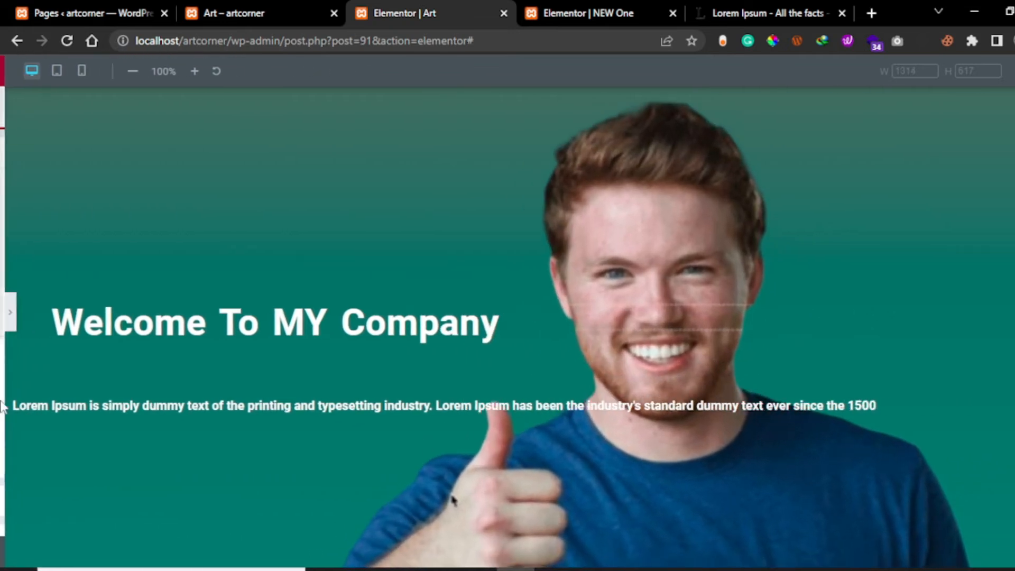
pyautogui.click(6, 318)
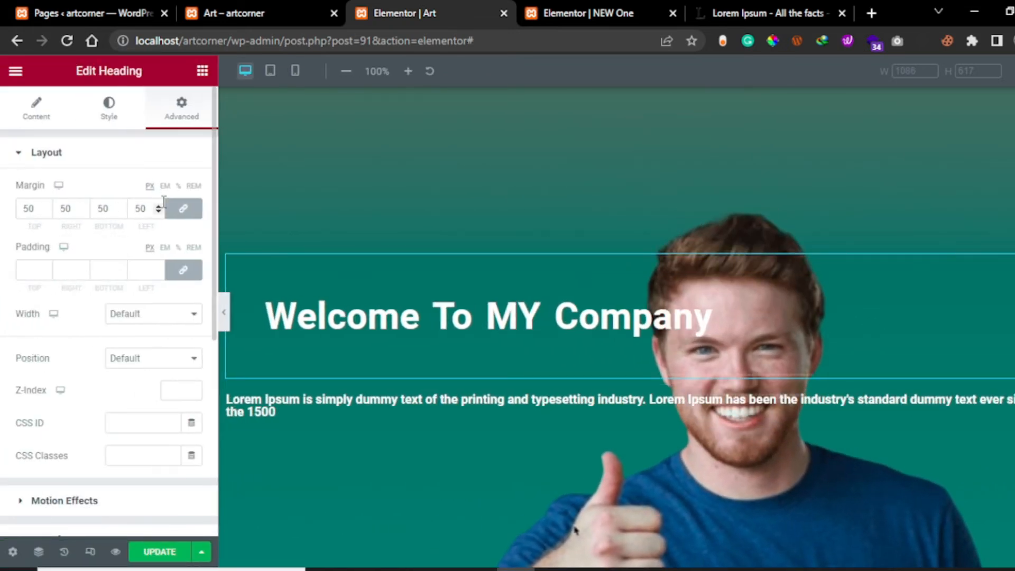
pyautogui.doubleClick(39, 208)
pyautogui.press('BackSpace')
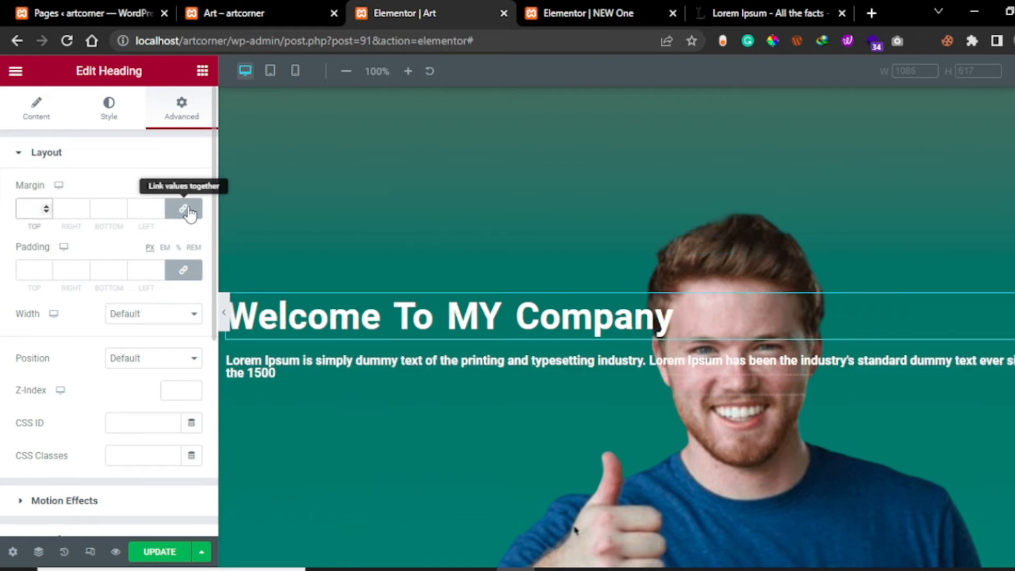
# Unlink the "Welcome To MY Company" heading's margin values, set the left margin to 50 px, and check the full-width page.
pyautogui.click(186, 212)
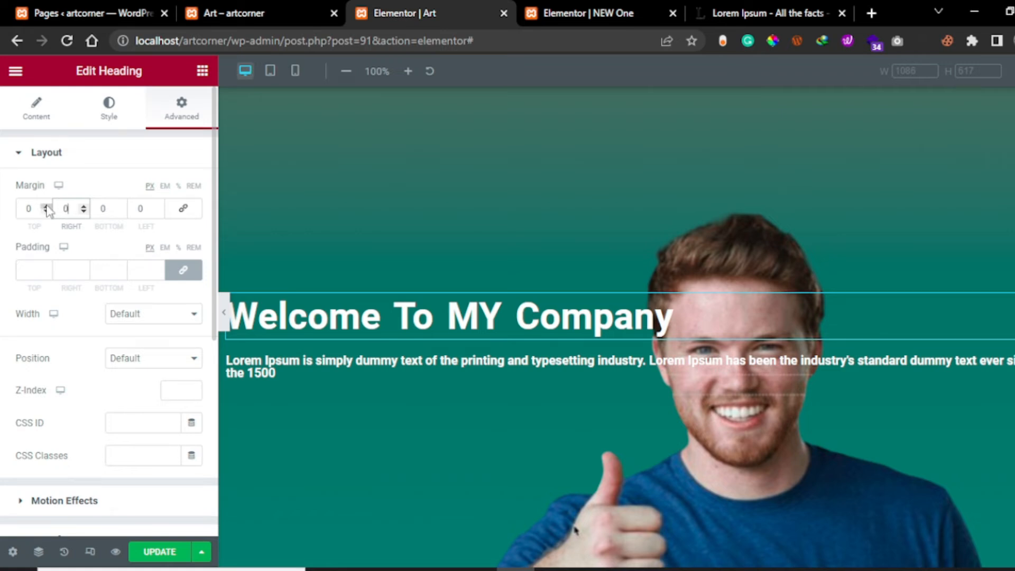
pyautogui.press('Tab')
pyautogui.press('Tab')
pyautogui.write('50')
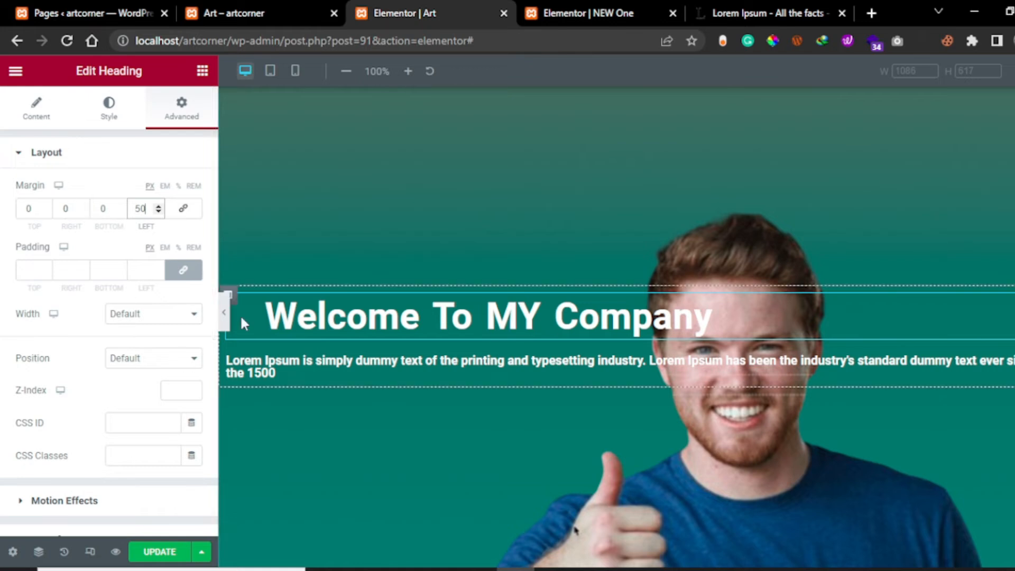
pyautogui.click(224, 312)
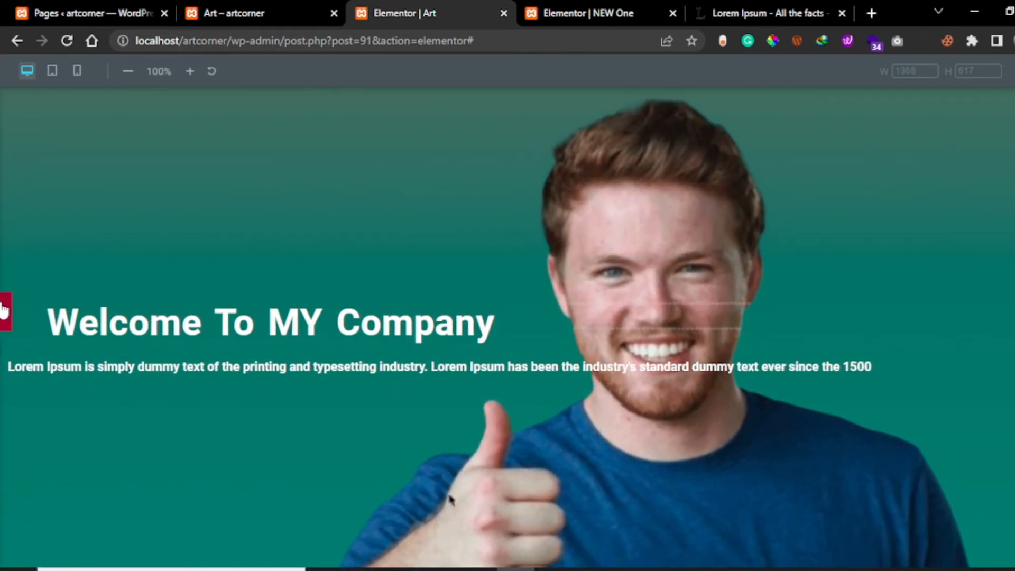
pyautogui.click(4, 311)
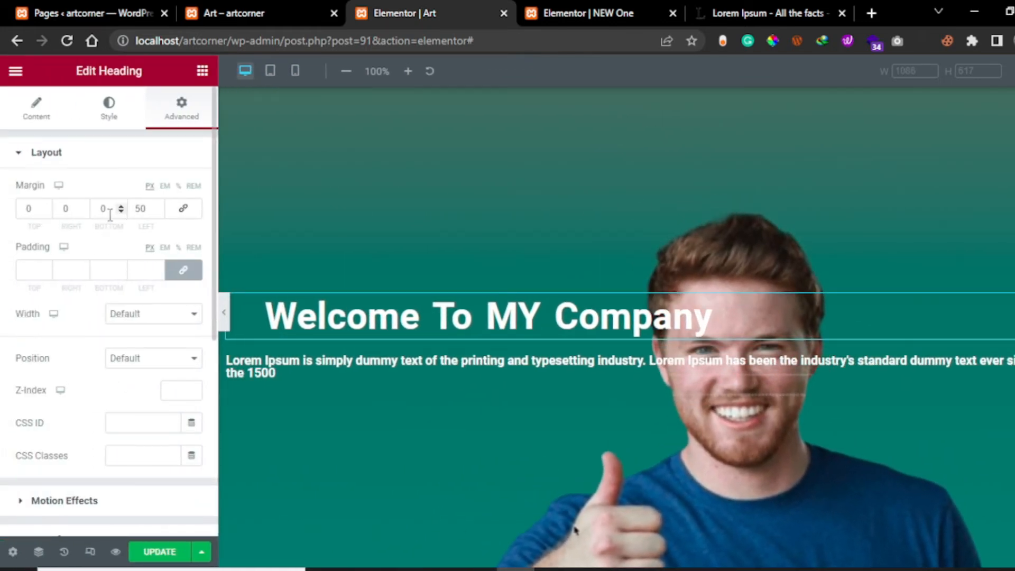
# Set the "Welcome To MY Company" heading's bottom margin to 50 px and check the full-width page.
pyautogui.click(104, 211)
pyautogui.write('50')
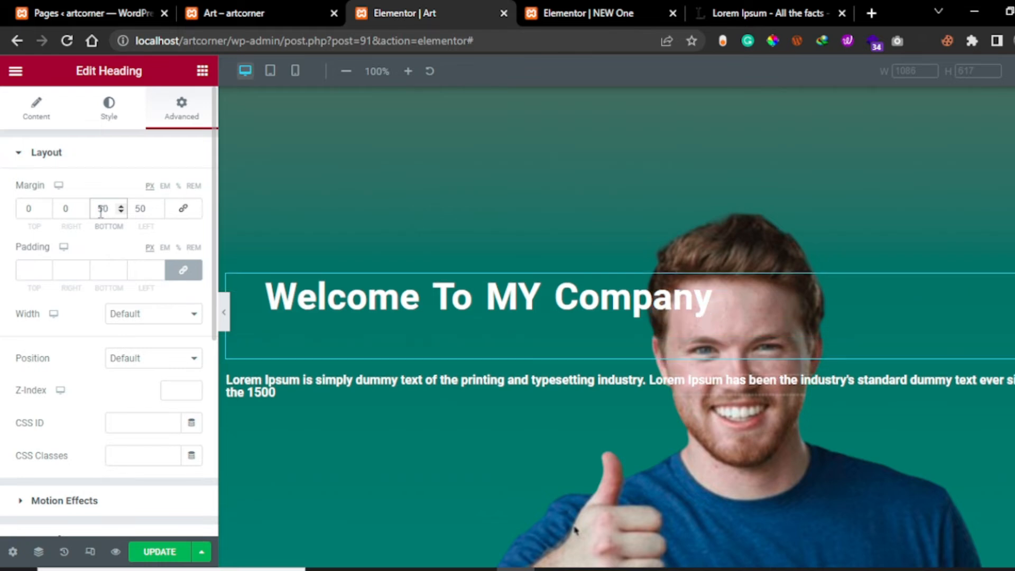
pyautogui.click(223, 313)
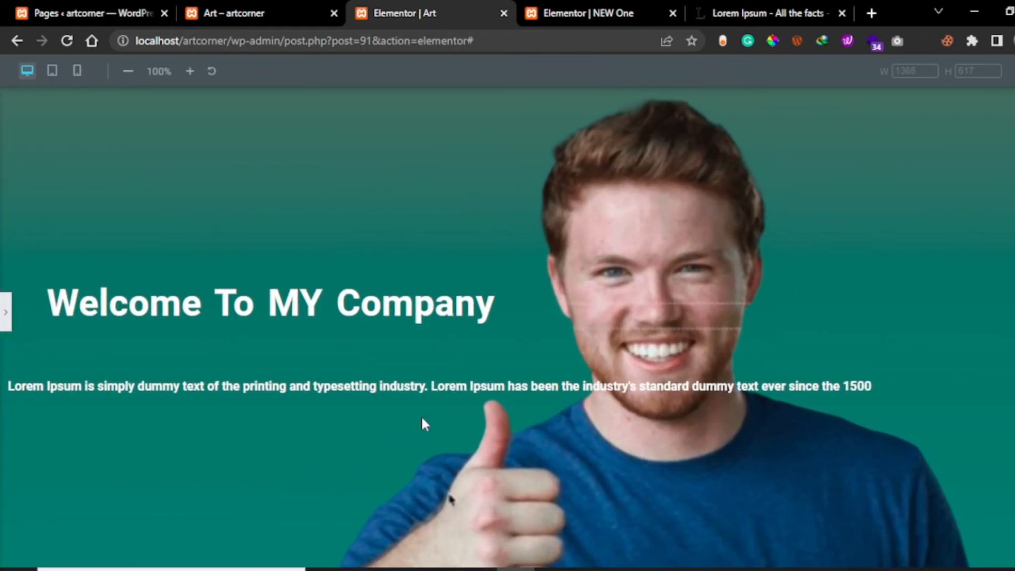
pyautogui.click(6, 312)
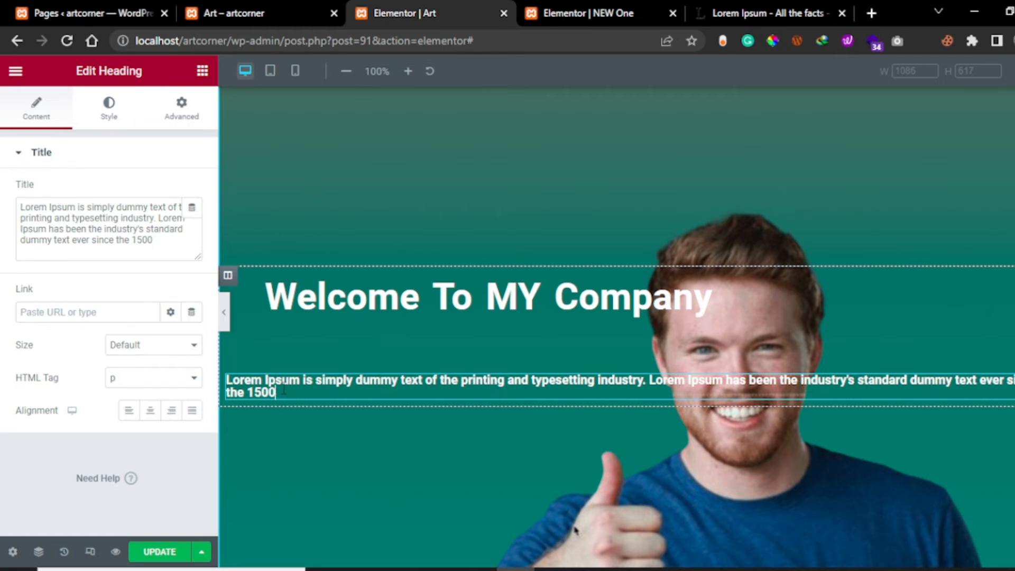
# Select the Lorem Ipsum text, try a linked 29 px margin on all sides, and clear it.
pyautogui.moveTo(292, 398); pyautogui.dragTo(205, 377)
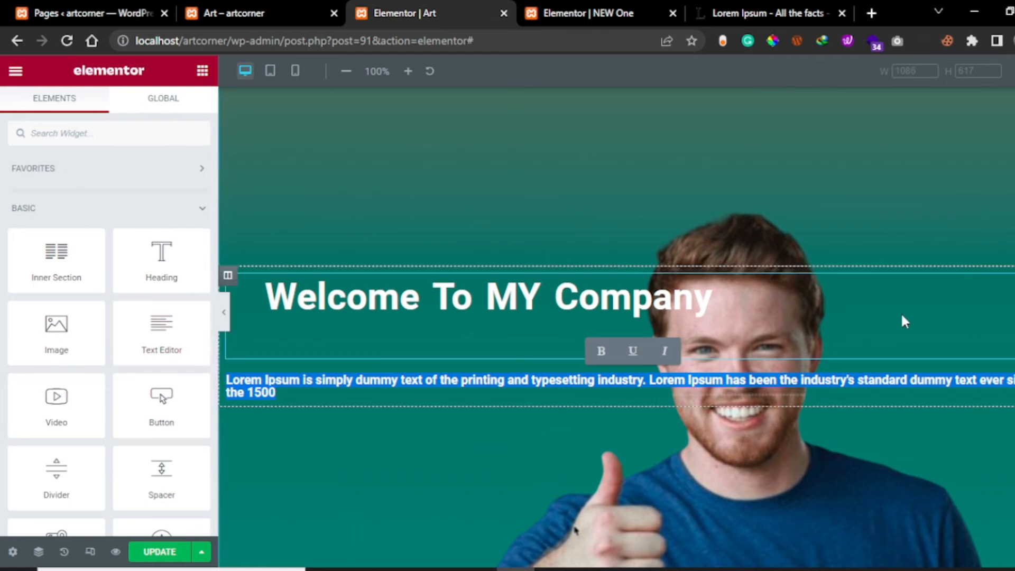
pyautogui.click(1011, 378)
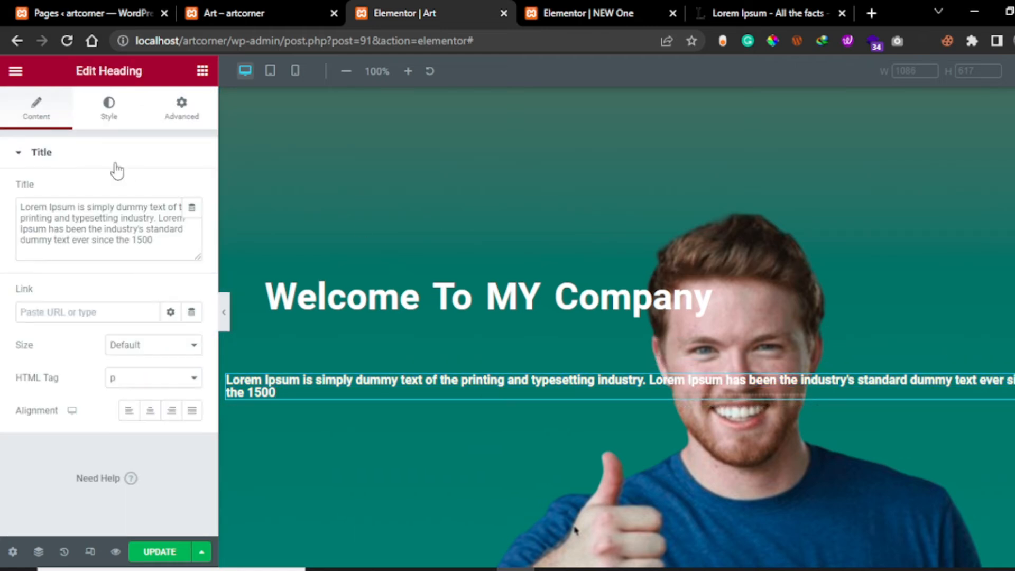
pyautogui.click(181, 108)
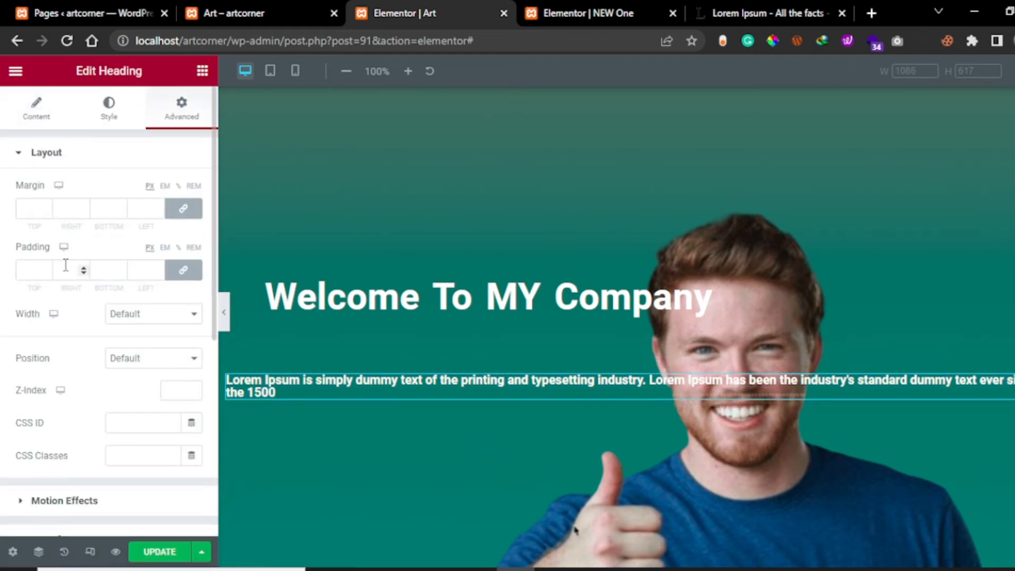
pyautogui.click(84, 207)
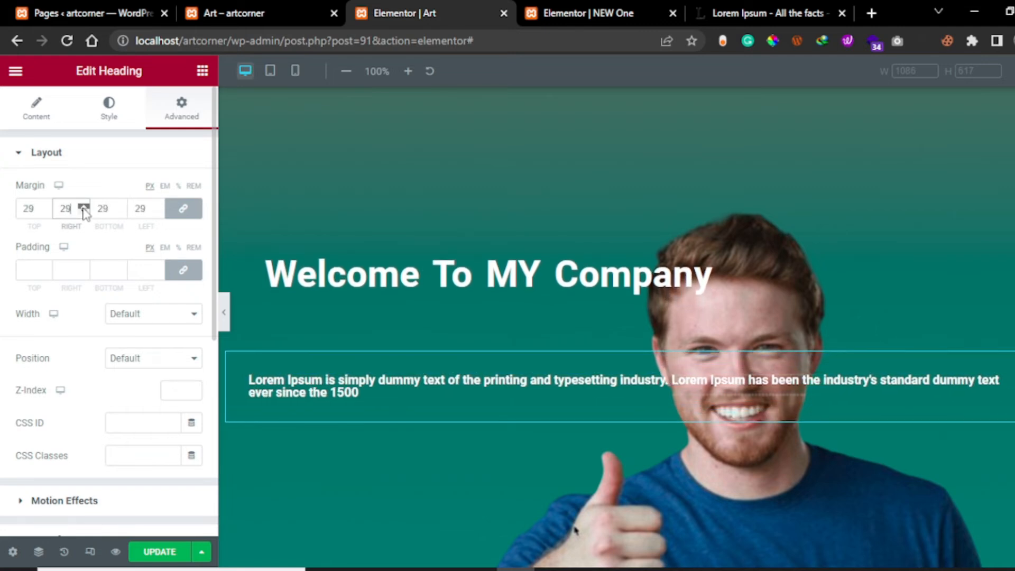
pyautogui.doubleClick(33, 209)
pyautogui.press('BackSpace')
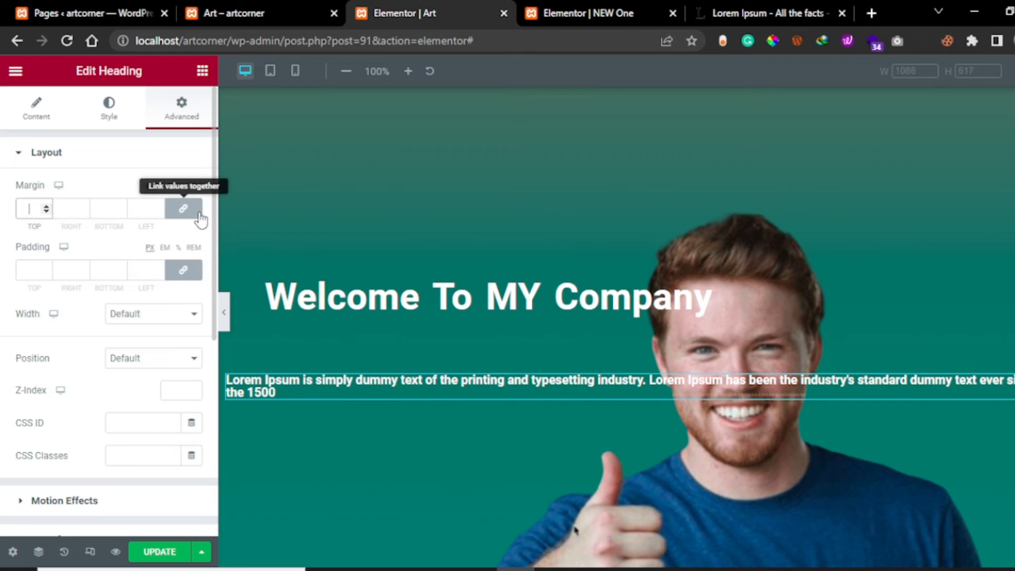
# Unlink the Lorem Ipsum text's margin values, set the right margin to 400 px, and check the full-width page.
pyautogui.click(186, 210)
pyautogui.click(83, 207)
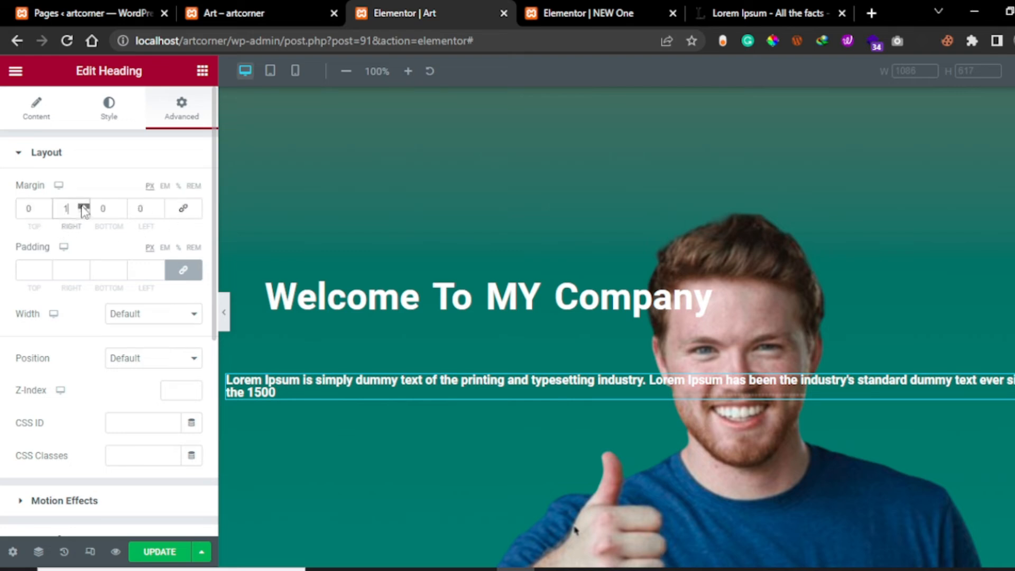
pyautogui.click(83, 207)
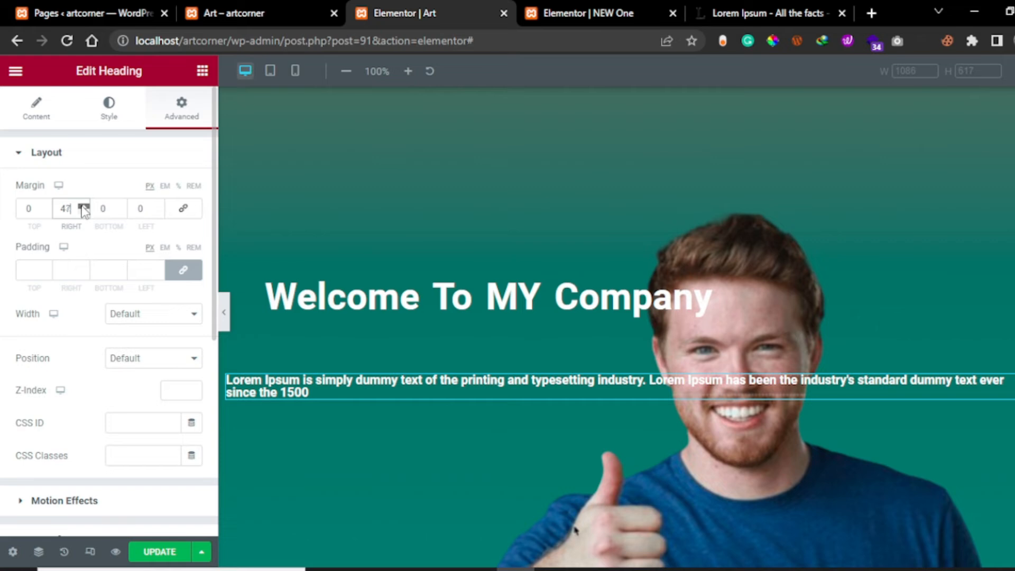
pyautogui.click(83, 207)
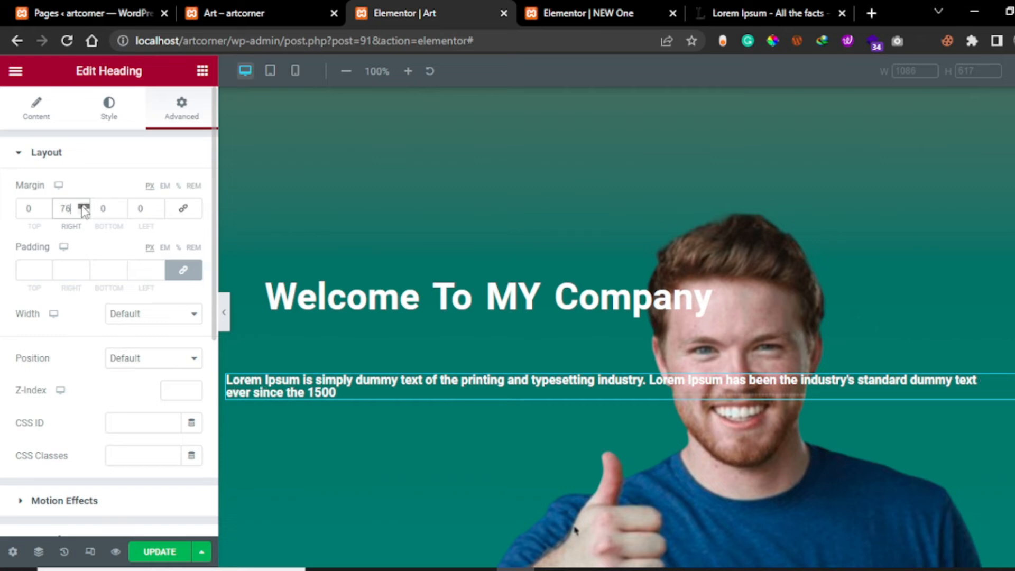
pyautogui.click(83, 207)
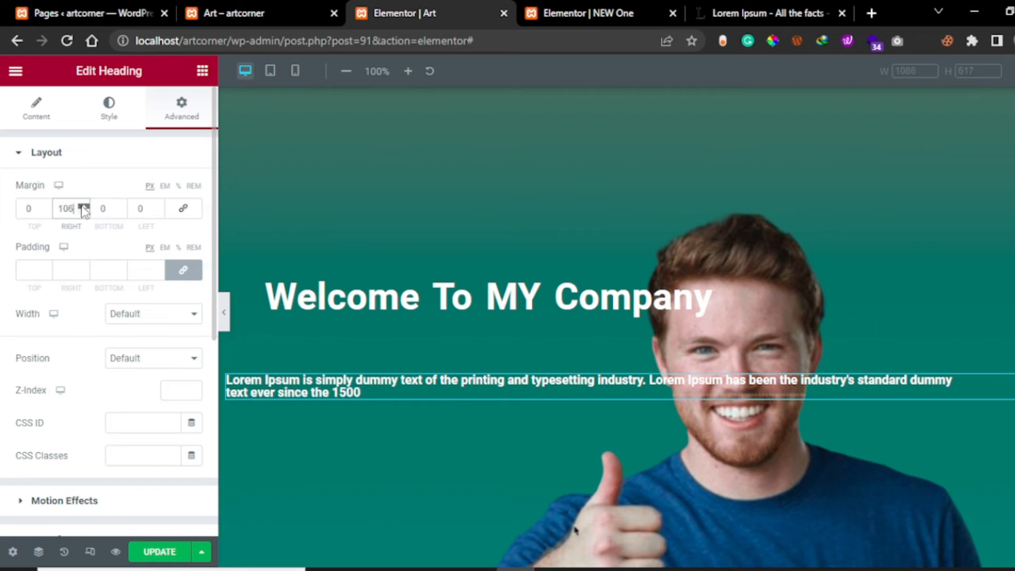
pyautogui.click(83, 208)
pyautogui.doubleClick(75, 204)
pyautogui.write('400')
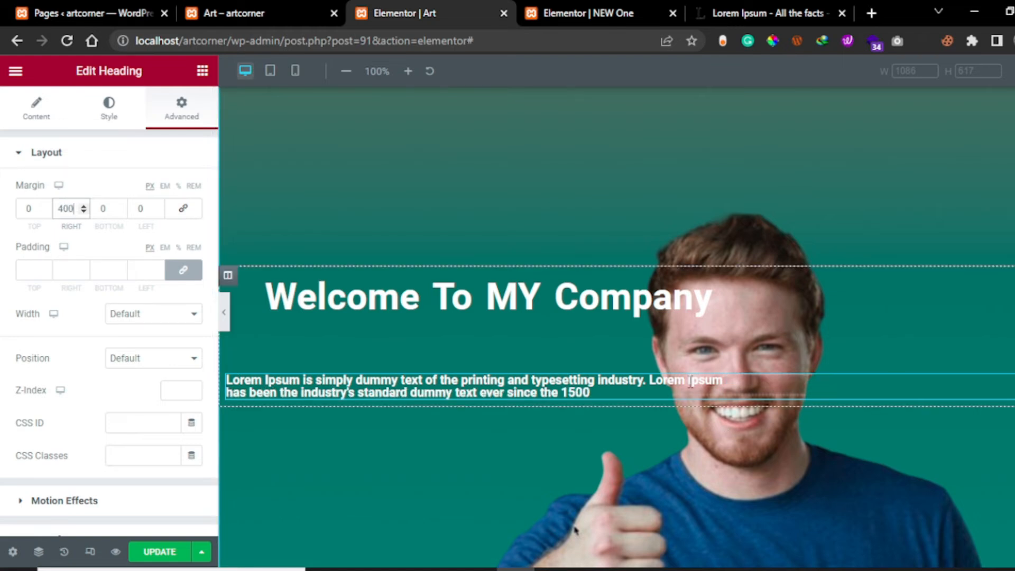
pyautogui.click(224, 312)
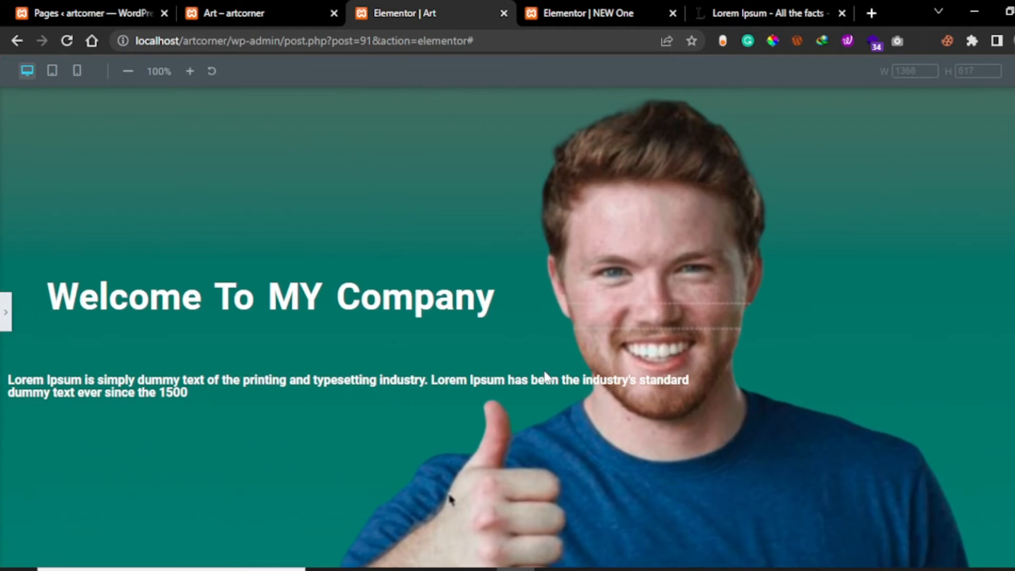
pyautogui.click(6, 317)
# Try right margins of 500 px and 520 px on the Lorem Ipsum text, checking each on the full-width page.
pyautogui.click(74, 223)
pyautogui.write('500')
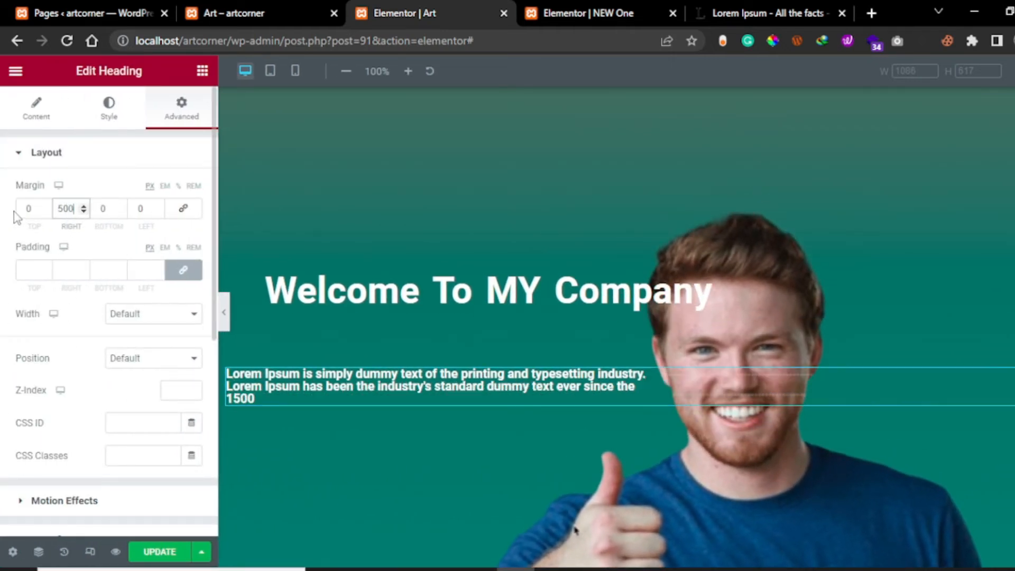
pyautogui.click(224, 314)
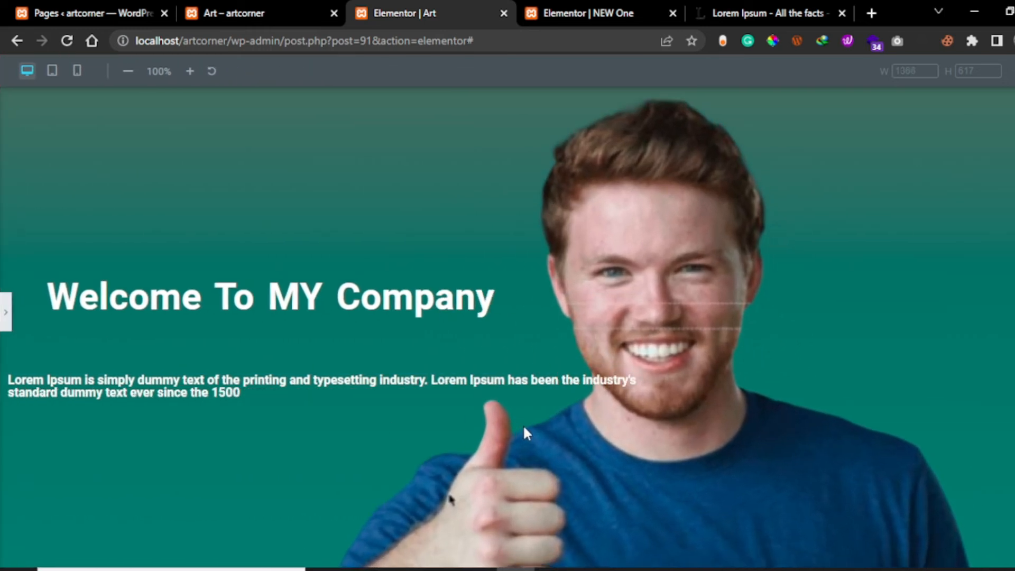
pyautogui.click(7, 311)
pyautogui.moveTo(80, 209); pyautogui.dragTo(29, 207)
pyautogui.write('520')
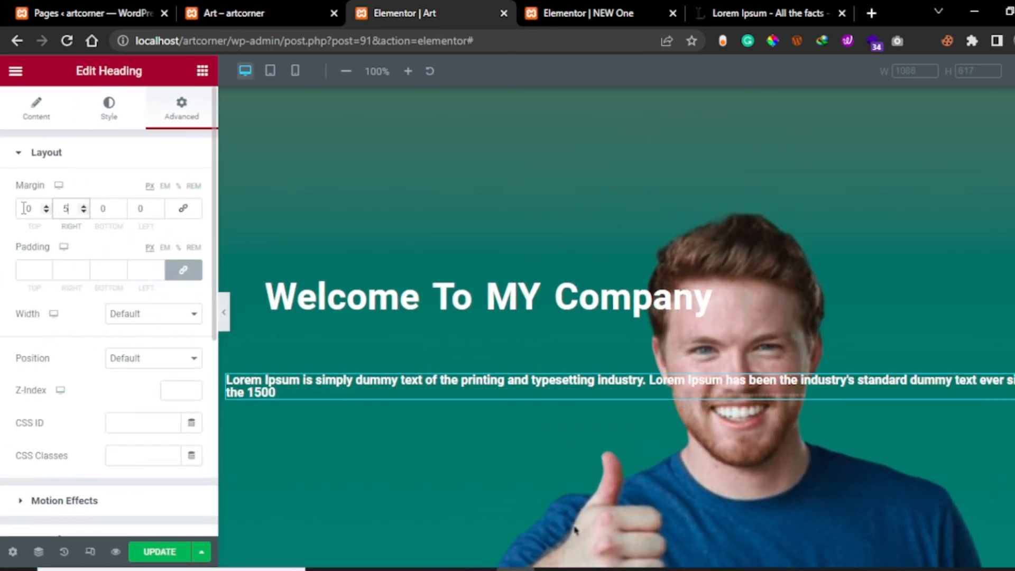
pyautogui.click(224, 313)
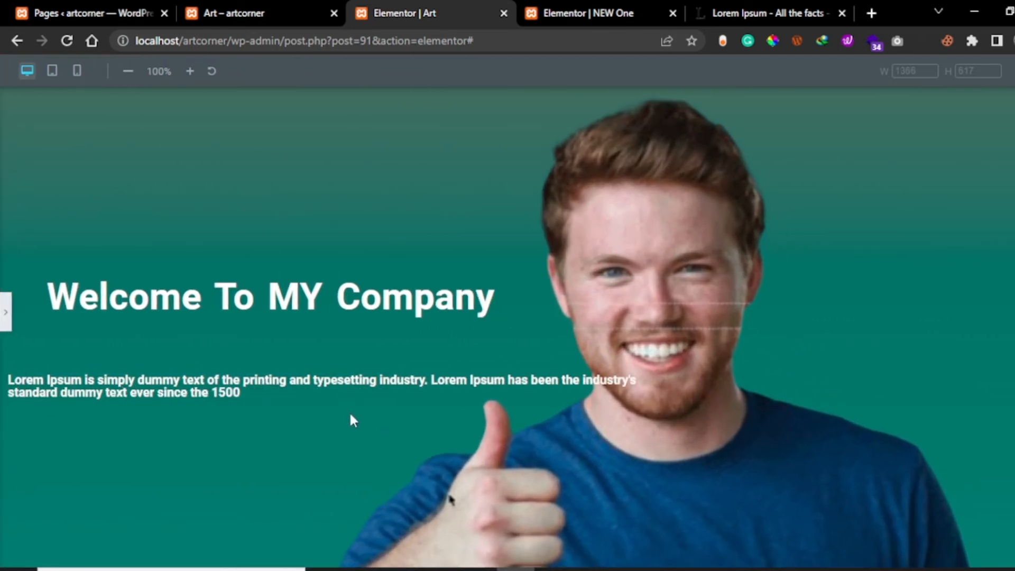
pyautogui.click(5, 312)
# Increase the Lorem Ipsum text's right margin to 555 px and check the wrapping on the full-width page.
pyautogui.click(86, 206)
pyautogui.click(87, 206)
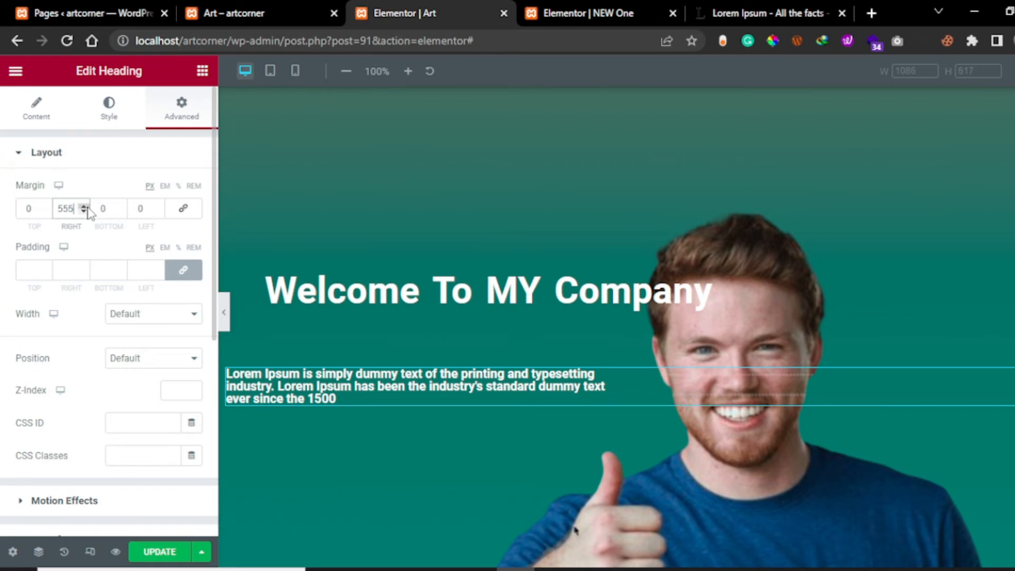
pyautogui.click(224, 312)
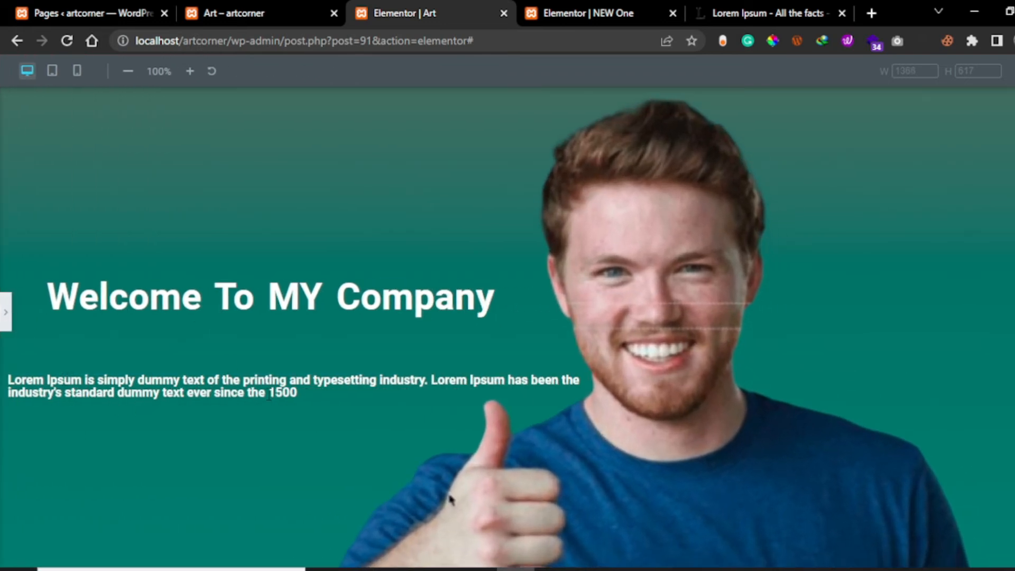
pyautogui.click(6, 312)
# Set the Lorem Ipsum text's typography size to 23 px.
pyautogui.scroll(-1, 150, 441)
pyautogui.scroll(1, 147, 431)
pyautogui.scroll(-4, 59, 426)
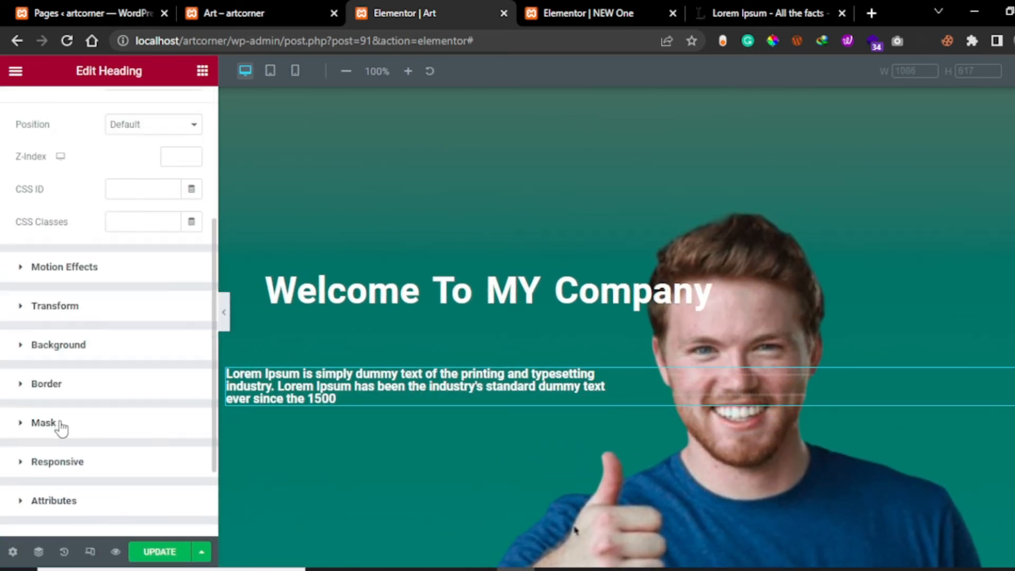
pyautogui.scroll(5, 62, 428)
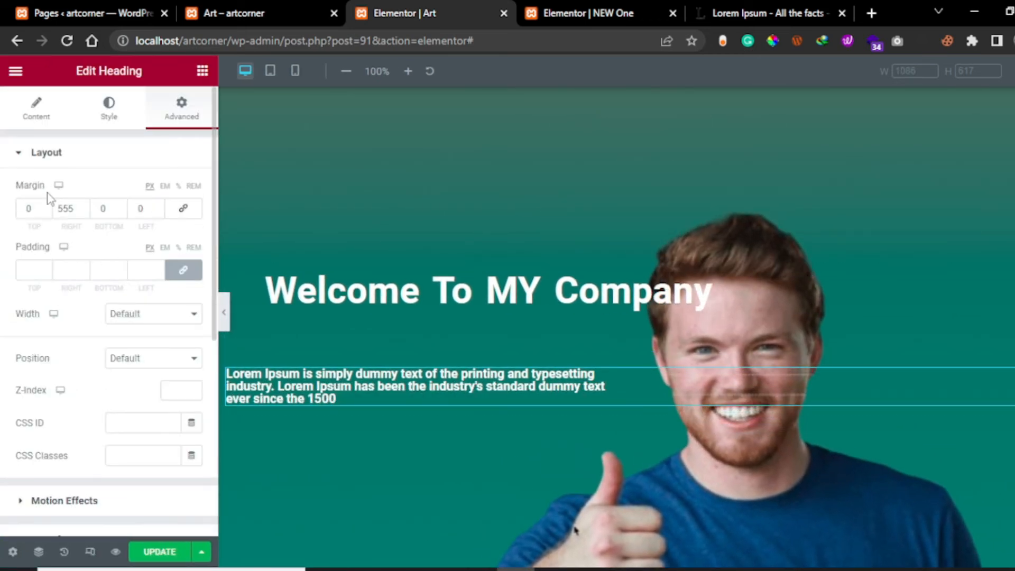
pyautogui.click(35, 112)
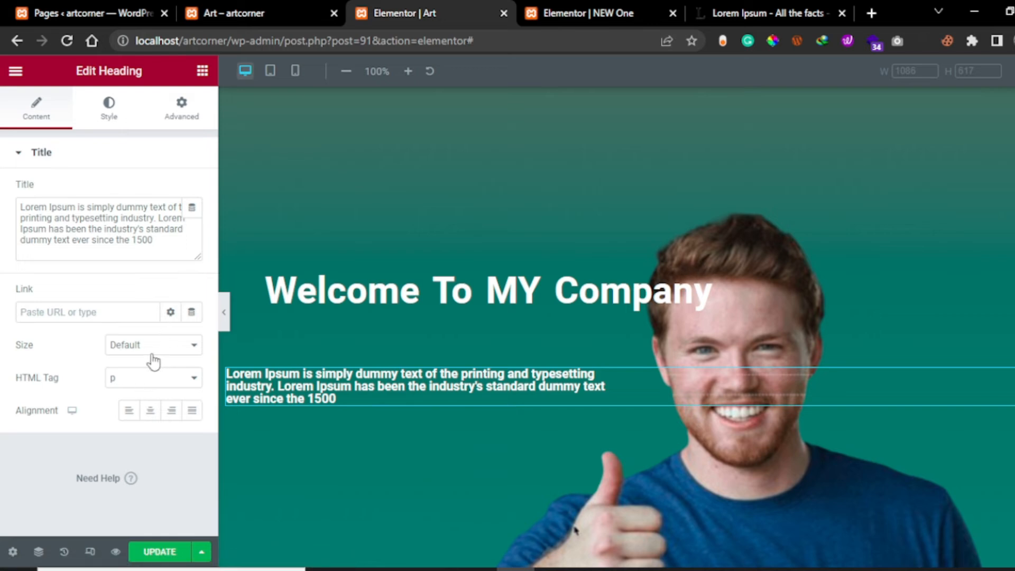
pyautogui.click(109, 124)
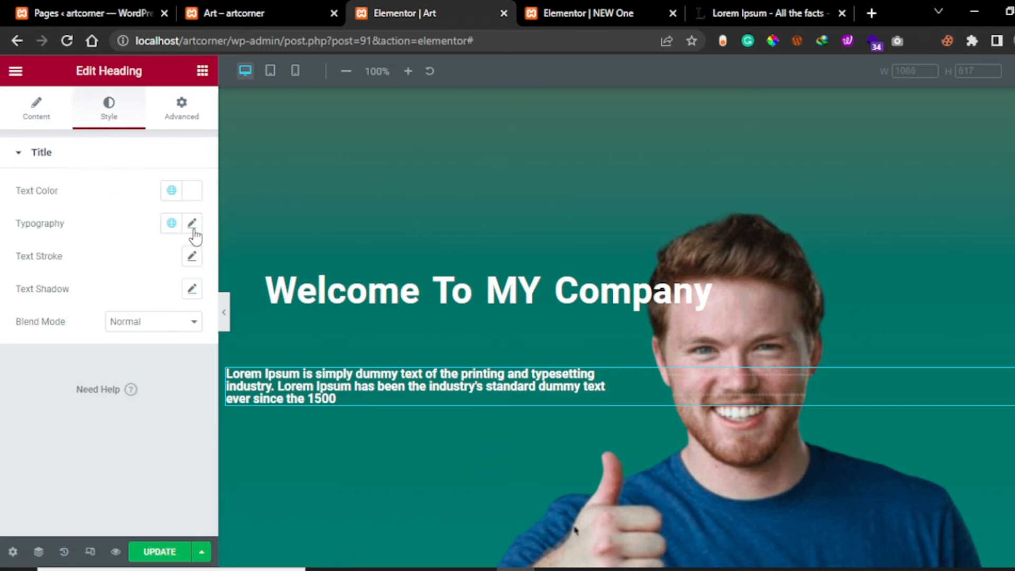
pyautogui.click(192, 223)
pyautogui.click(35, 346)
pyautogui.moveTo(37, 350); pyautogui.dragTo(47, 350)
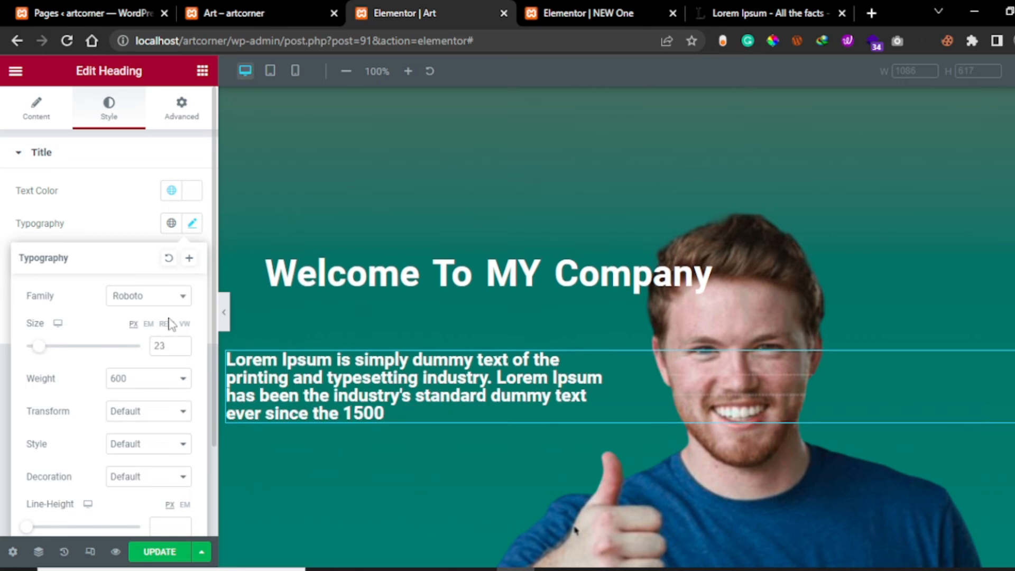
# Set the bottom margin of the "Welcome To MY Company" heading to 30 px.
pyautogui.click(223, 315)
pyautogui.click(225, 316)
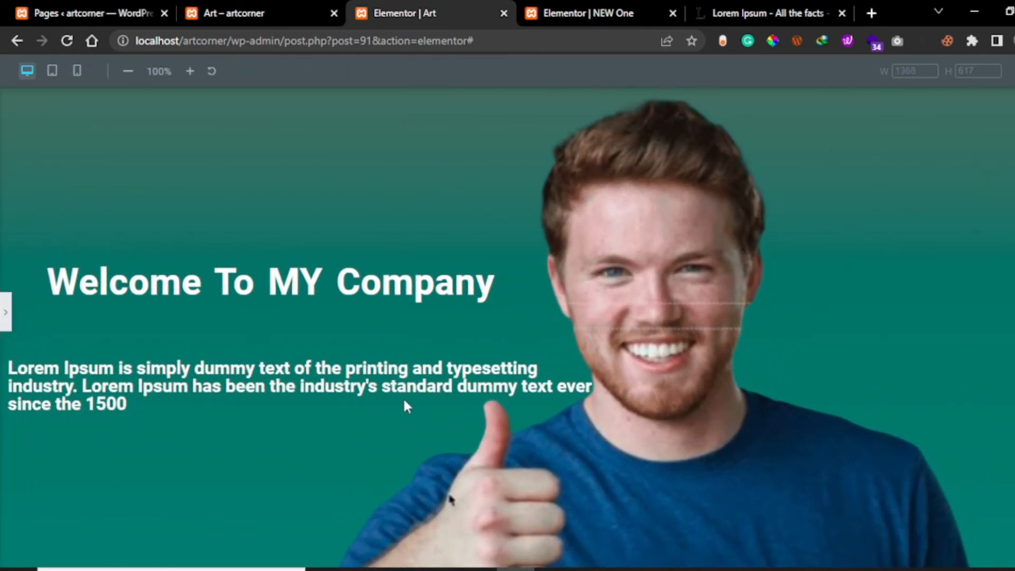
pyautogui.click(6, 312)
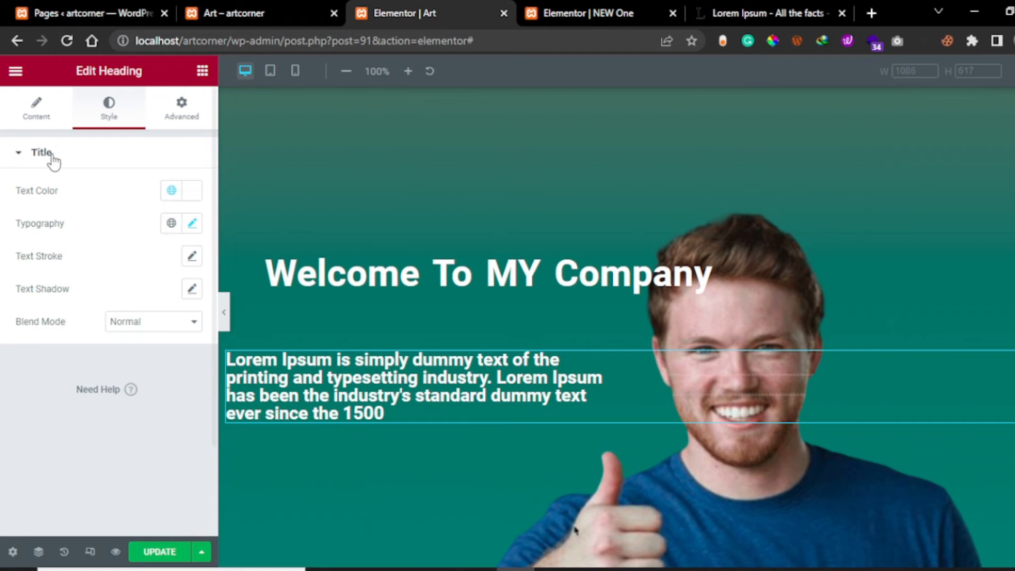
pyautogui.click(179, 110)
pyautogui.click(992, 268)
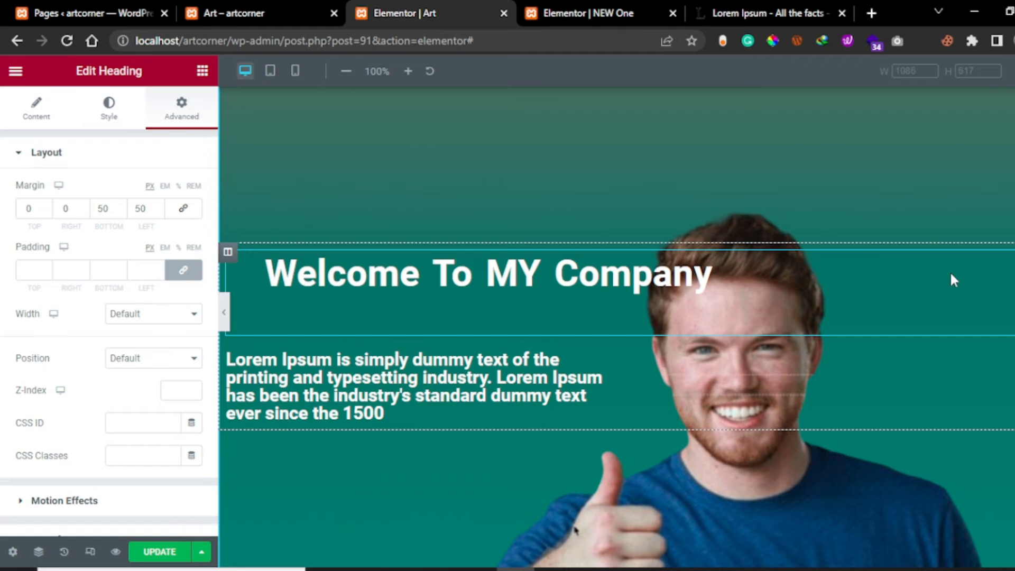
pyautogui.click(109, 210)
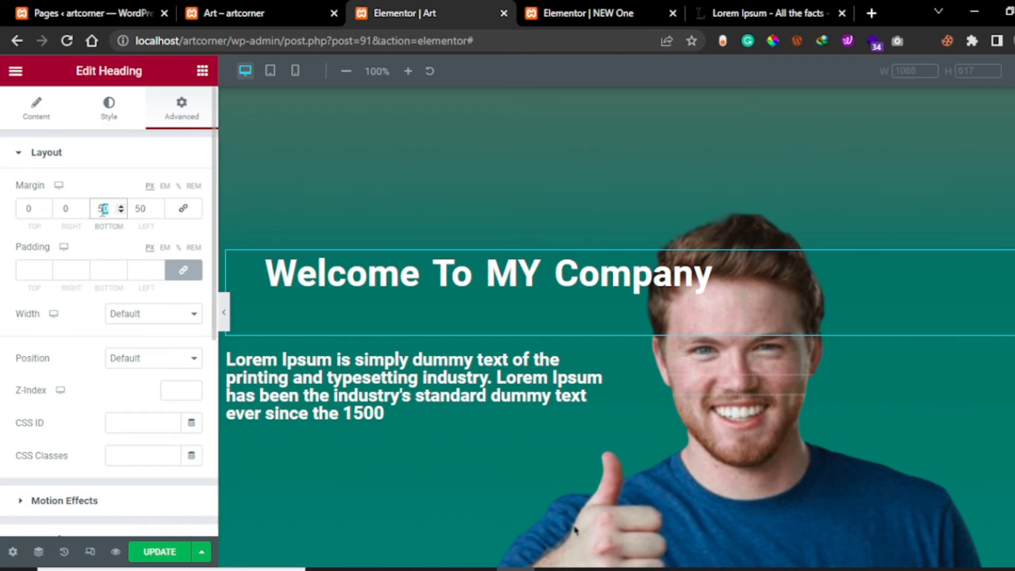
pyautogui.write('30')
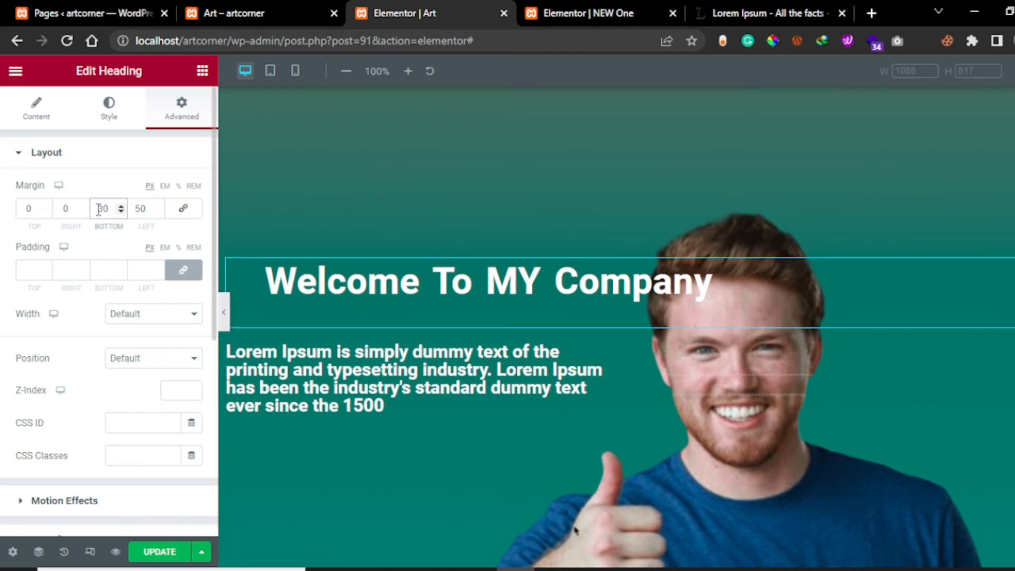
pyautogui.click(278, 225)
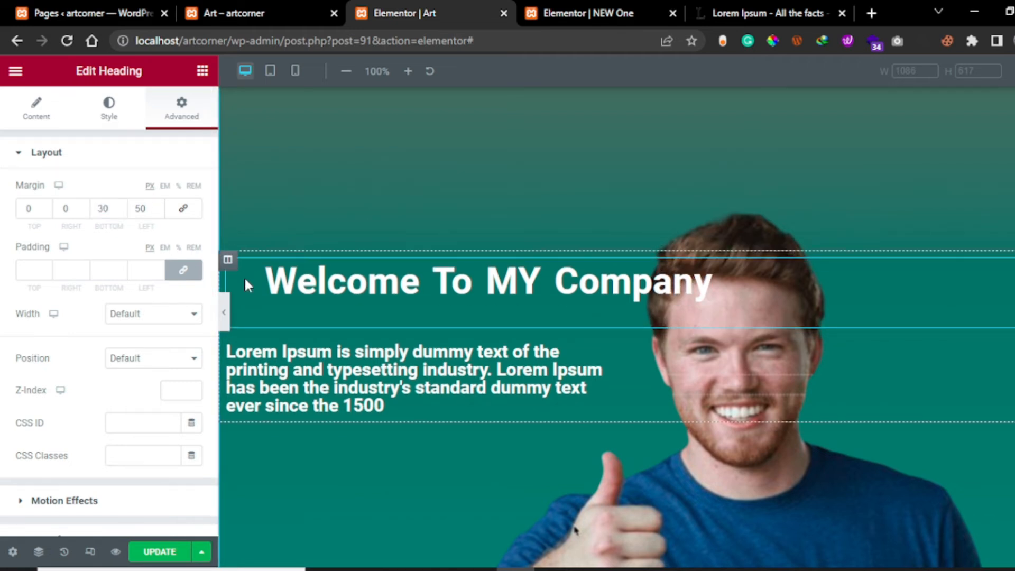
# Check the hero section's text spacing on the full-width page and save the page.
pyautogui.click(224, 312)
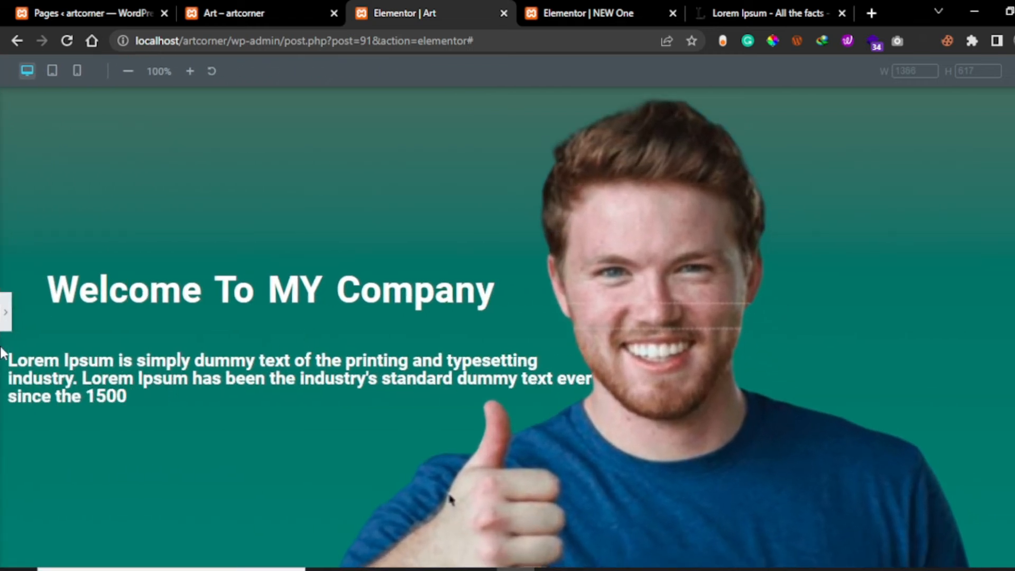
pyautogui.click(5, 323)
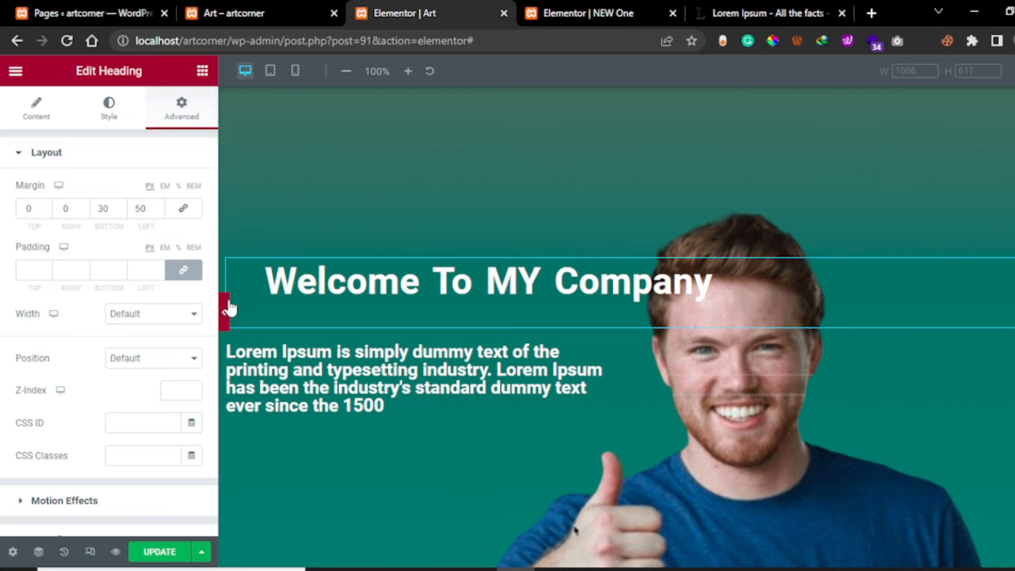
pyautogui.click(227, 309)
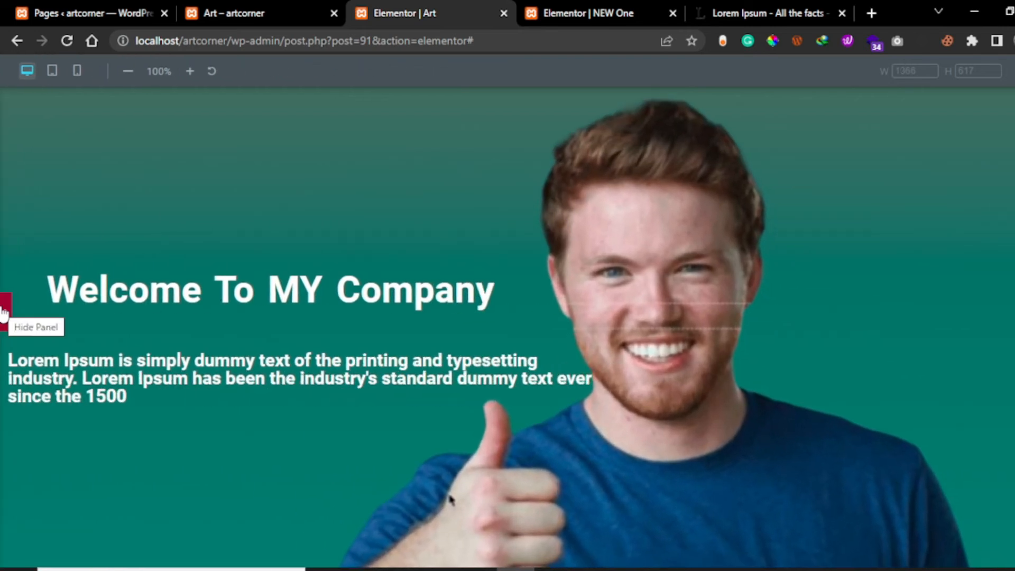
pyautogui.click(5, 313)
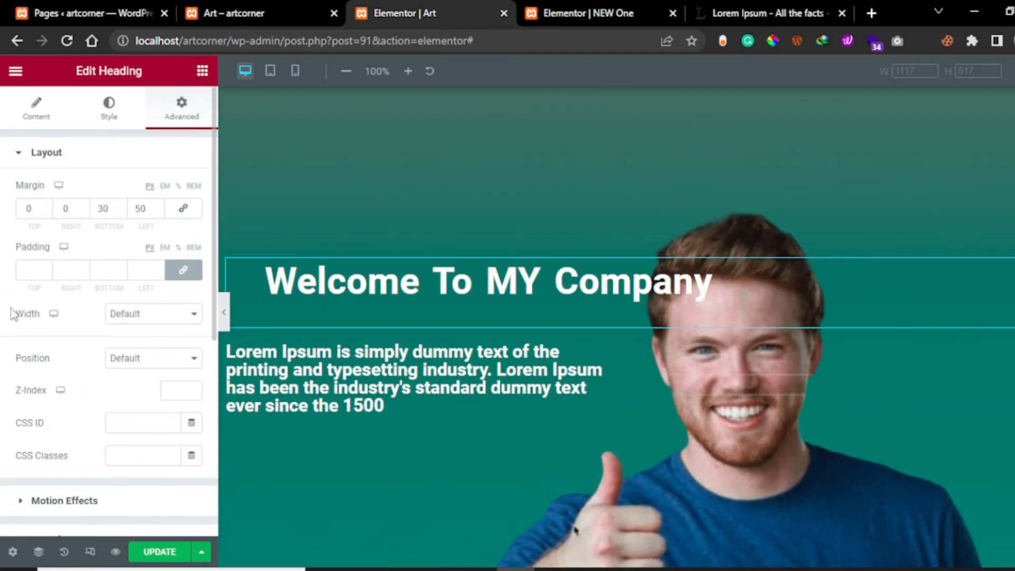
pyautogui.click(155, 552)
pyautogui.scroll(-3, 396, 409)
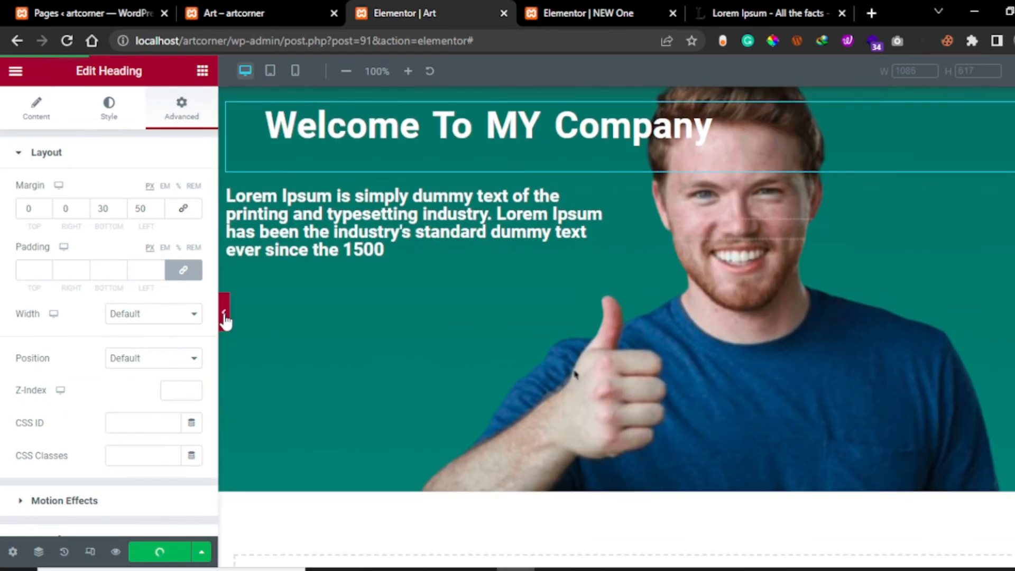
pyautogui.click(224, 312)
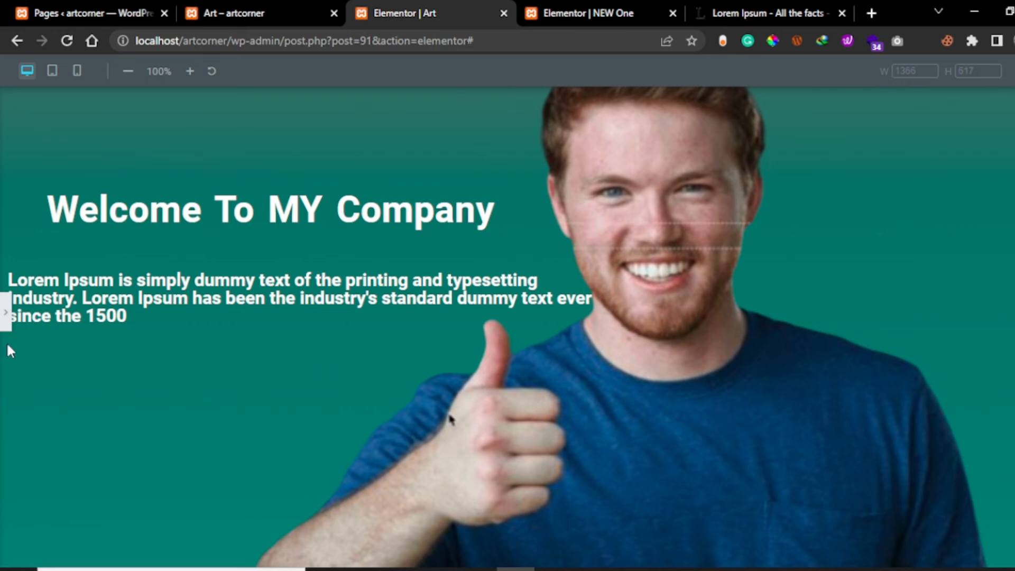
pyautogui.click(5, 312)
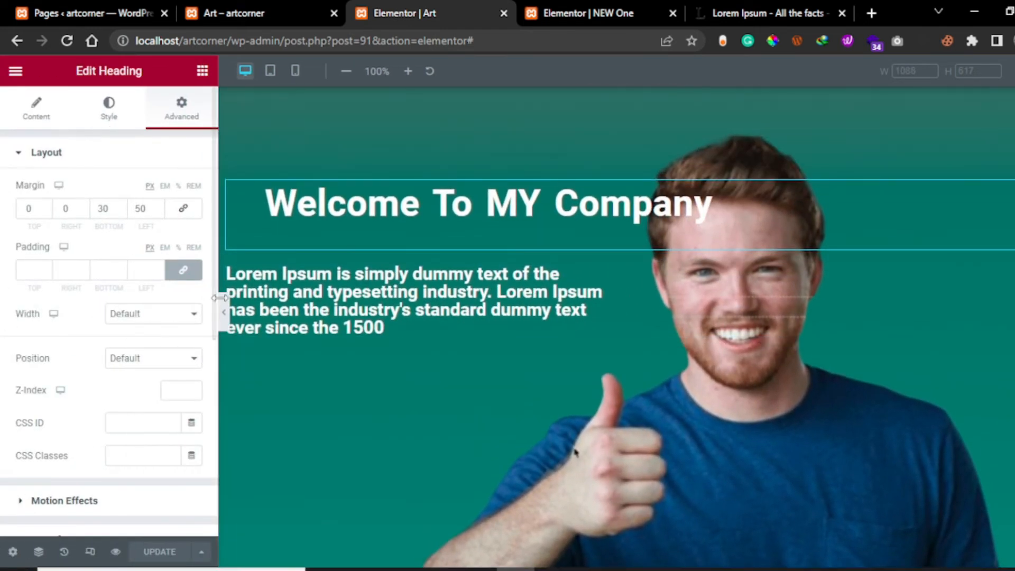
pyautogui.click(223, 312)
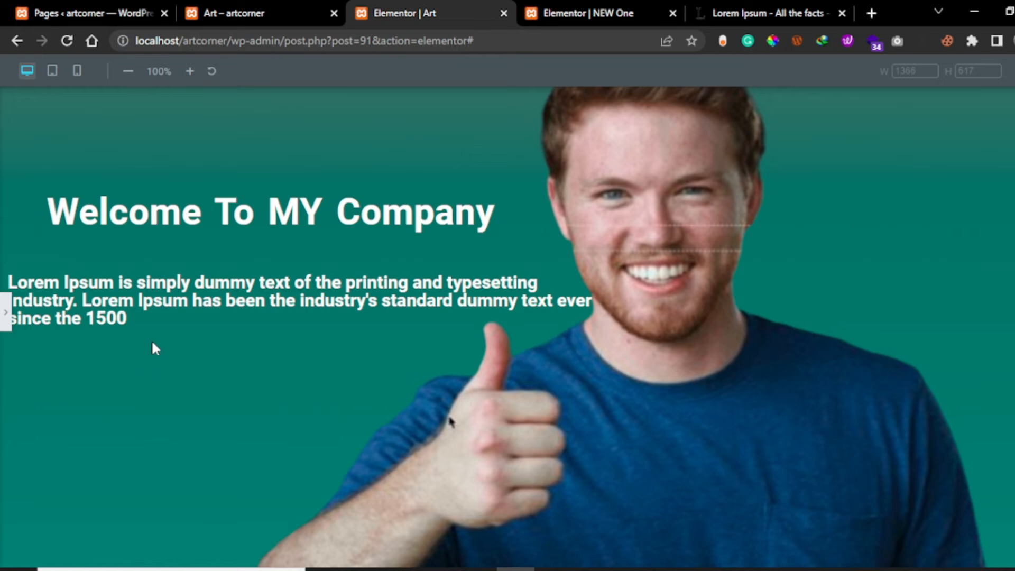
pyautogui.click(11, 315)
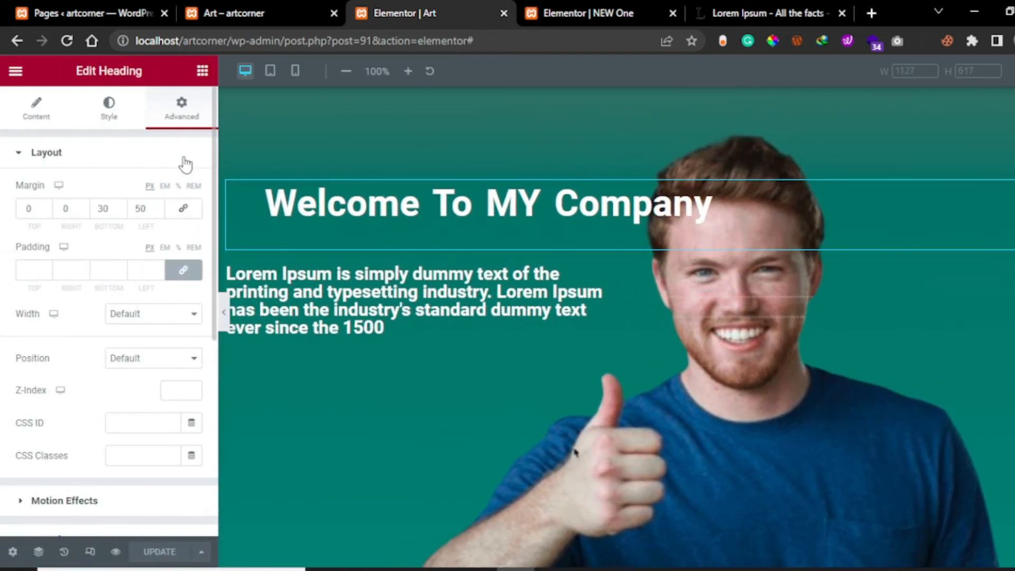
# Switch the responsive preview to tablet and look over the page header and hero section.
pyautogui.click(90, 551)
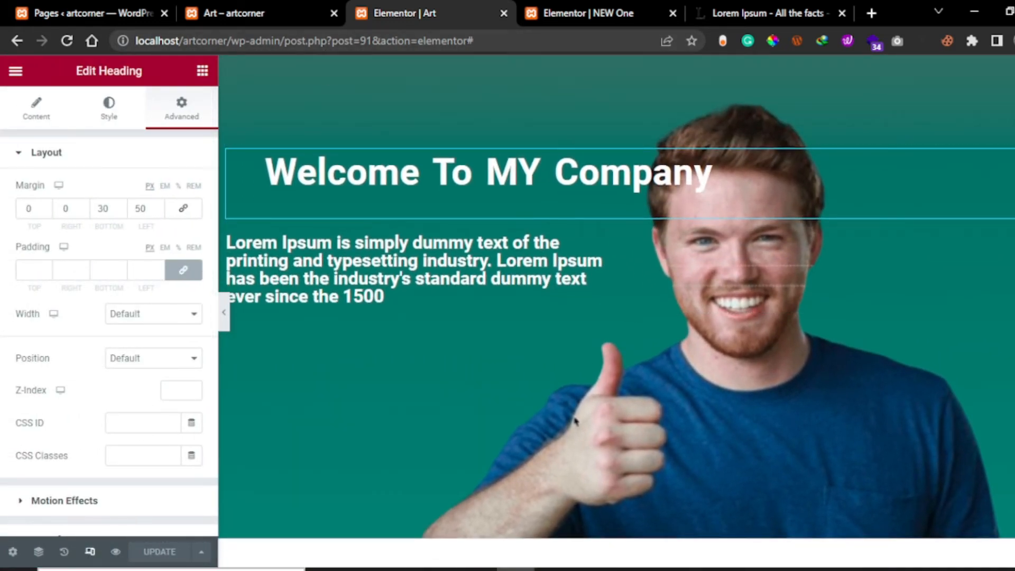
pyautogui.click(90, 551)
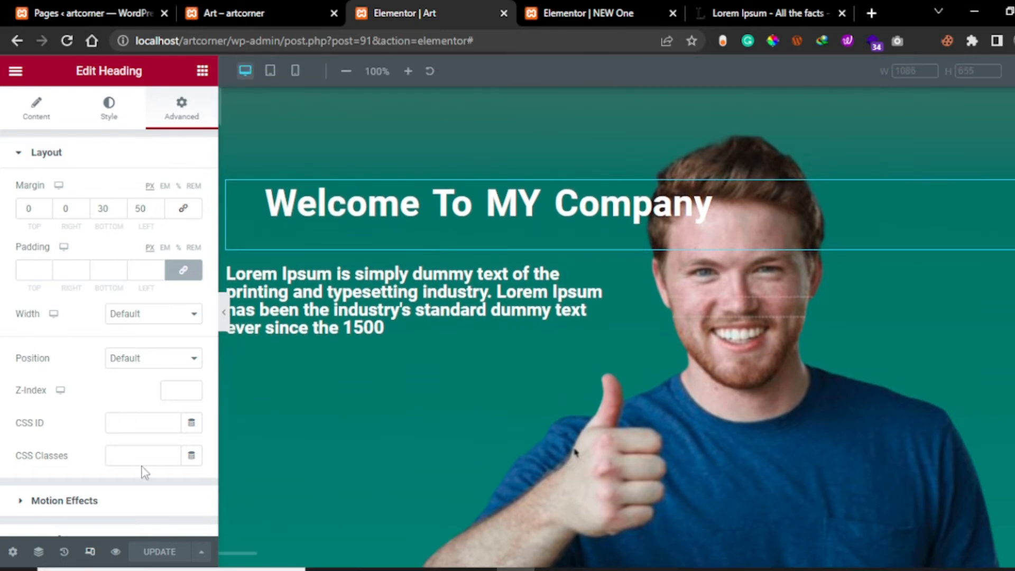
pyautogui.click(271, 71)
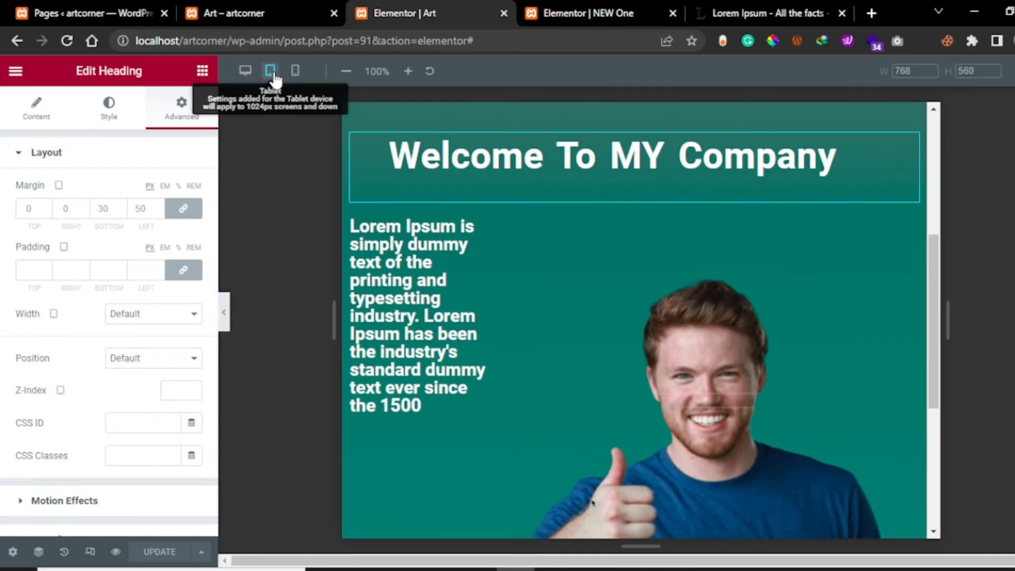
pyautogui.scroll(5, 561, 271)
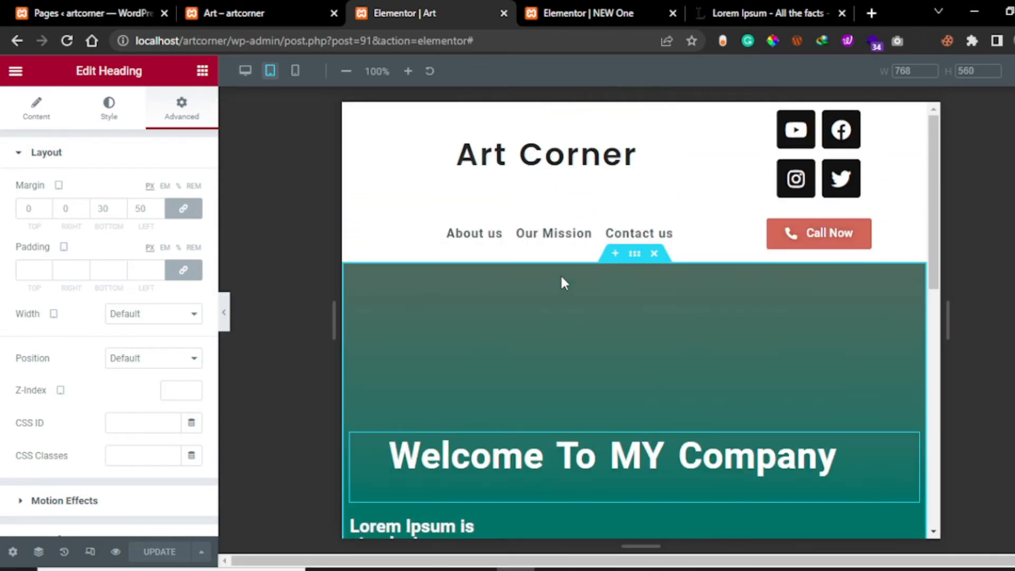
pyautogui.scroll(-1, 562, 278)
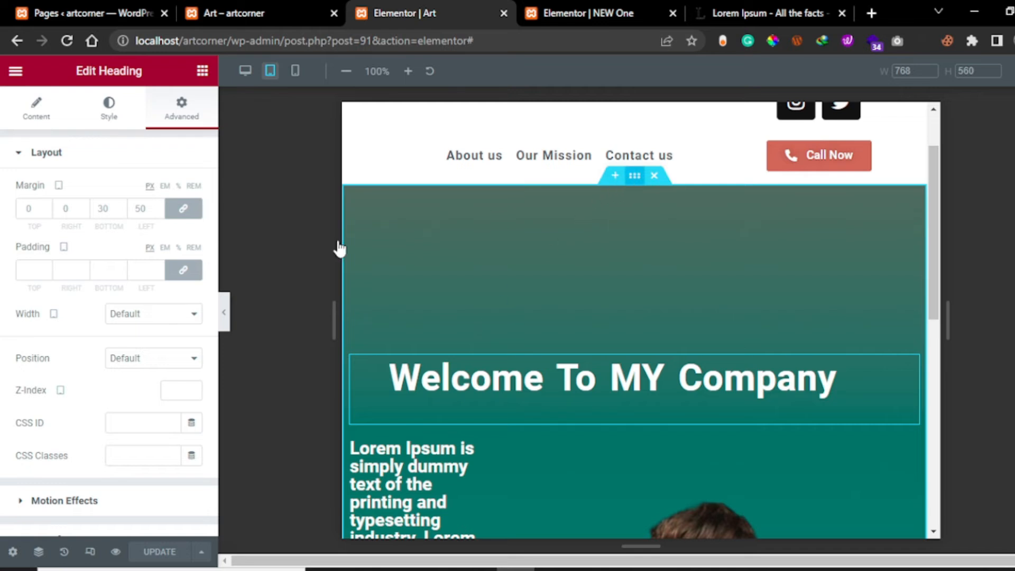
# Set the hero section's minimum height to 700 px for tablet, check the layout and return to the desktop preview.
pyautogui.click(558, 228)
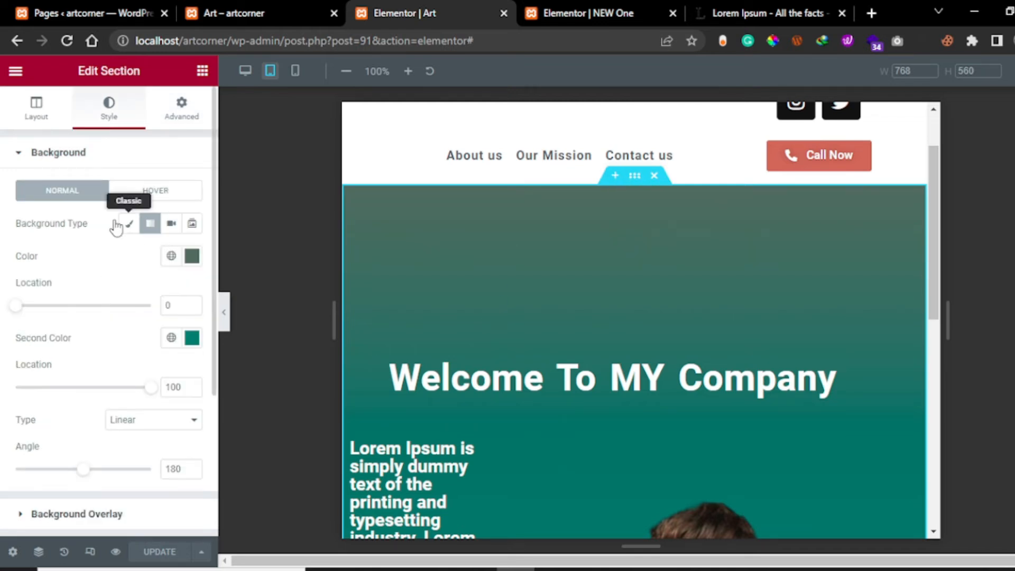
pyautogui.click(50, 117)
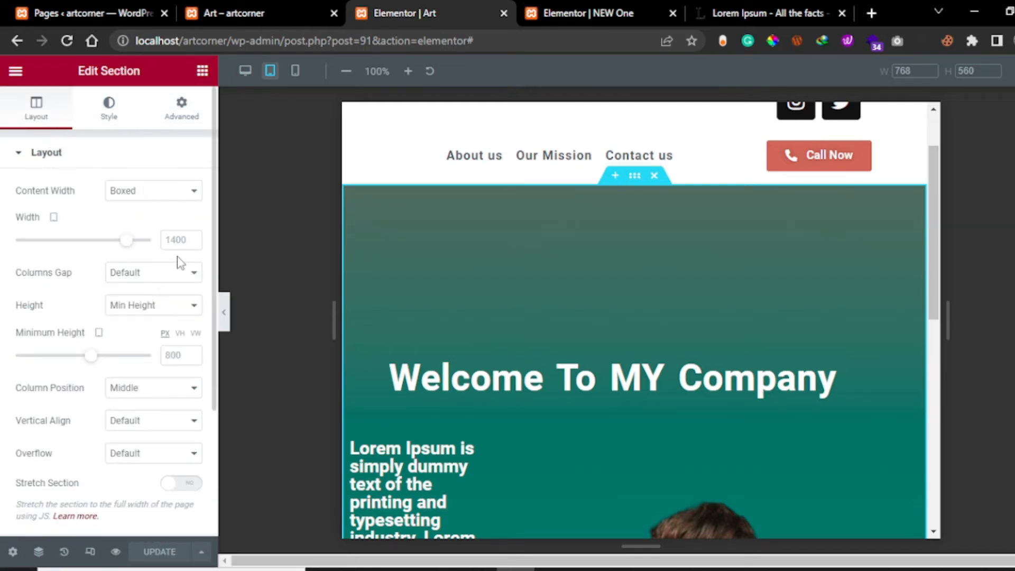
pyautogui.click(180, 354)
pyautogui.write('7')
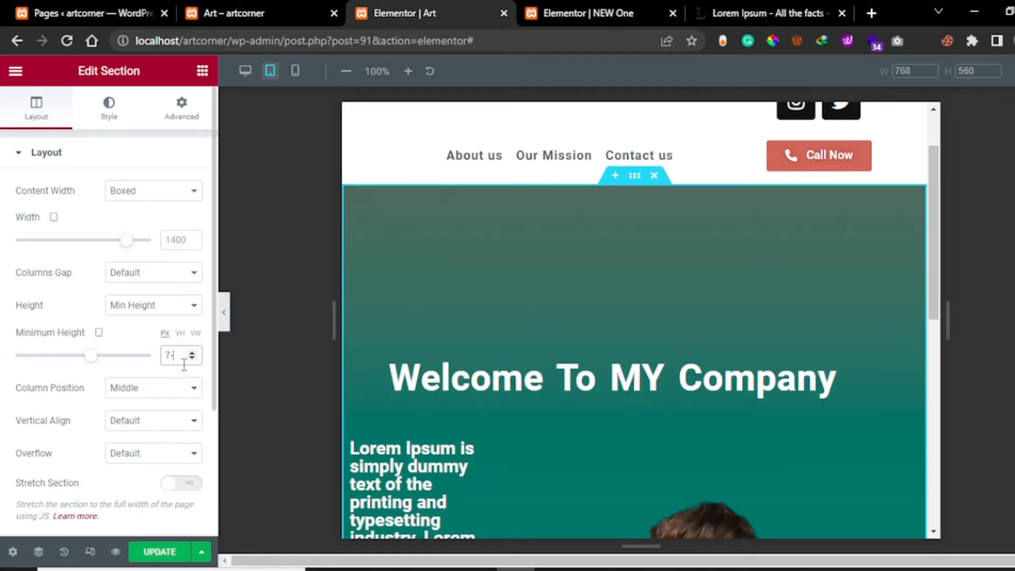
pyautogui.write('00')
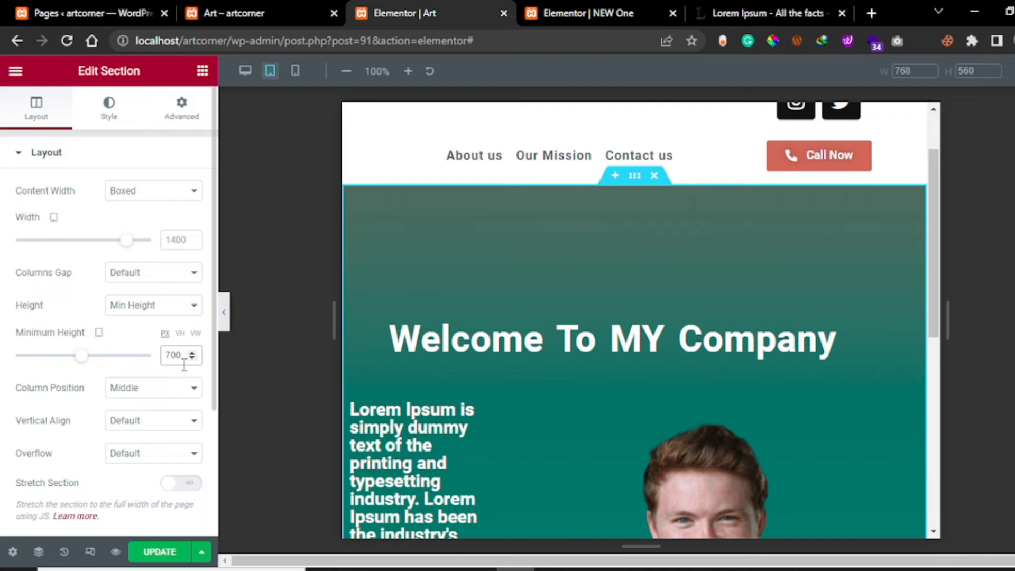
pyautogui.scroll(-3, 565, 484)
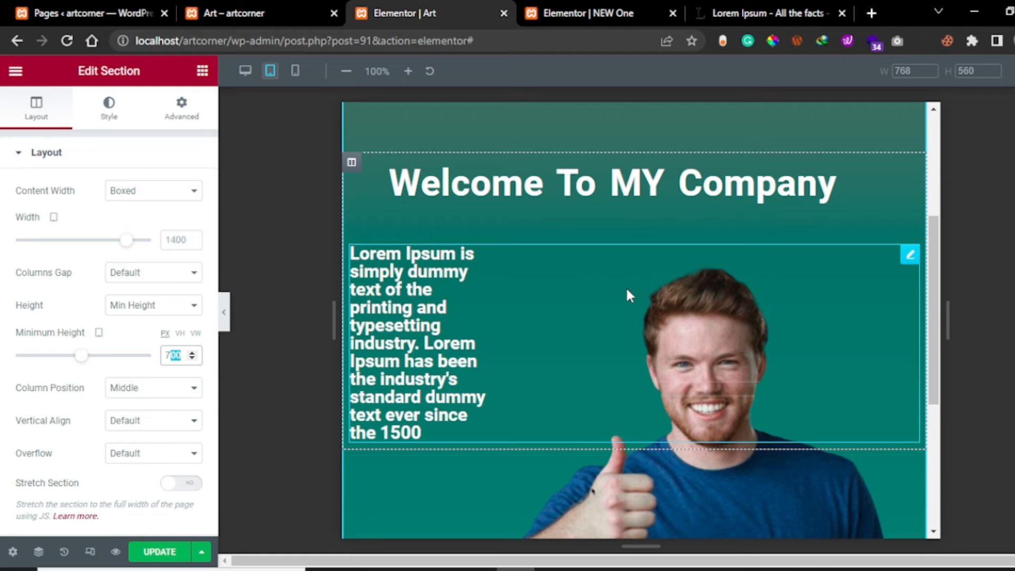
pyautogui.scroll(2, 626, 287)
pyautogui.click(245, 71)
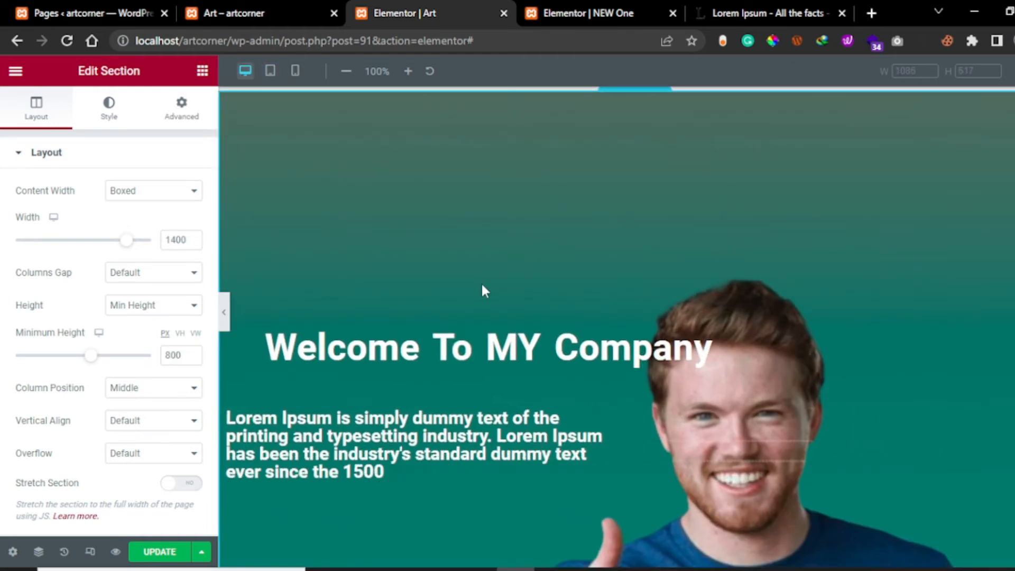
# Set the Lorem Ipsum text's typography line height to 25 px.
pyautogui.scroll(-2, 575, 518)
pyautogui.click(877, 359)
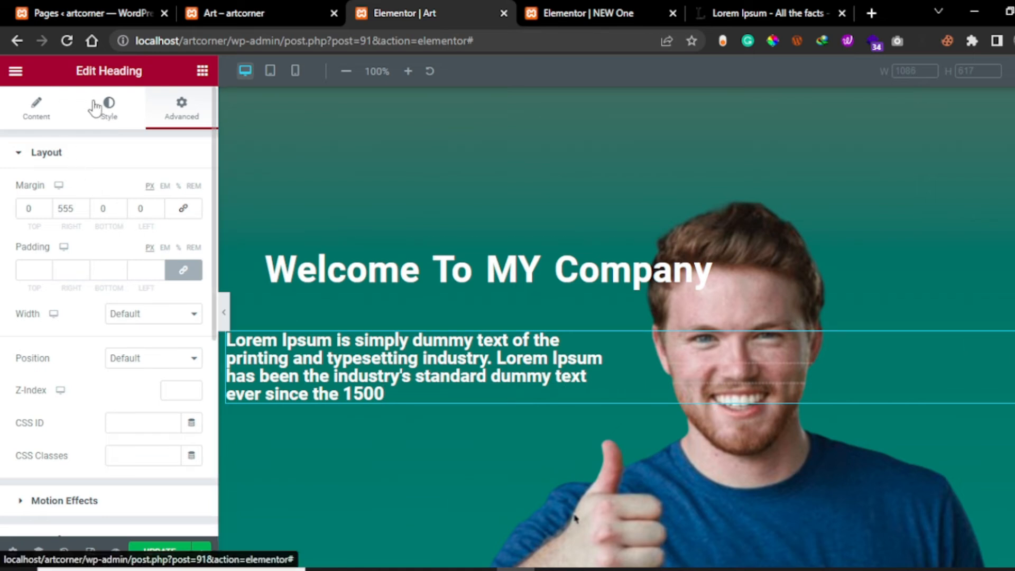
pyautogui.click(109, 109)
pyautogui.click(191, 223)
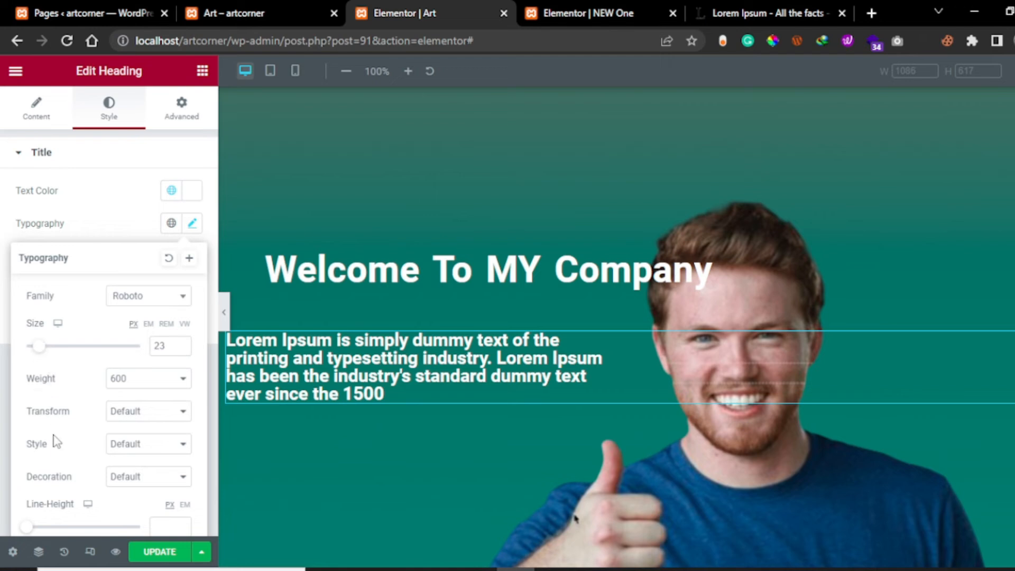
pyautogui.scroll(-1, 56, 442)
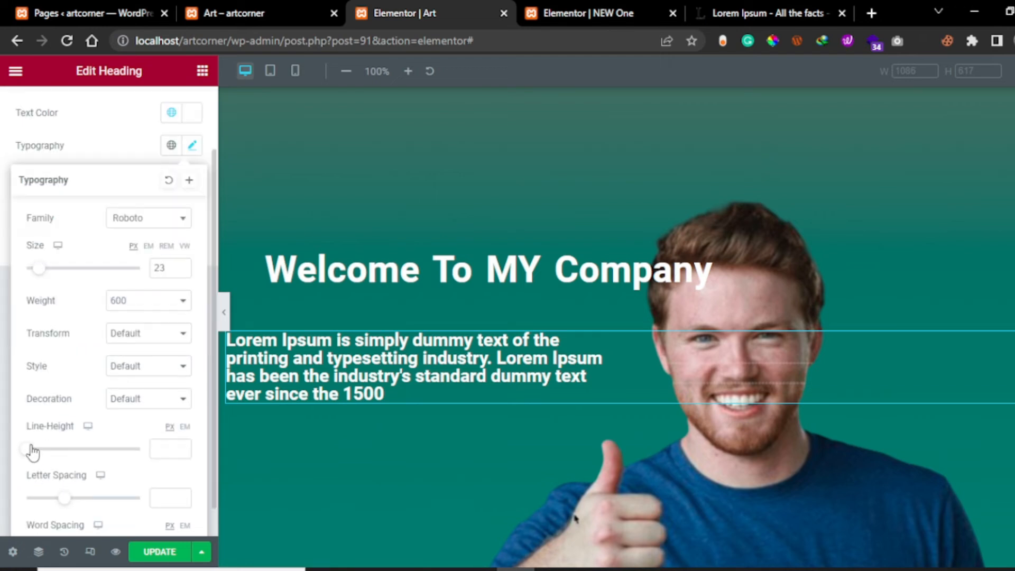
pyautogui.moveTo(30, 450); pyautogui.dragTo(61, 454)
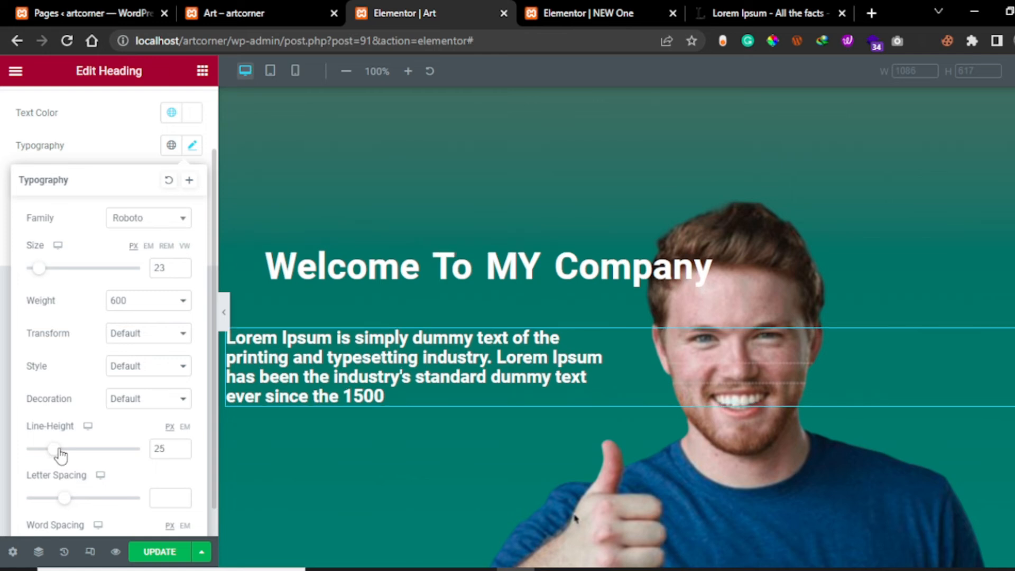
# Set the Lorem Ipsum text's word spacing to 5 px and its letter spacing to 0.2.
pyautogui.scroll(-1, 21, 500)
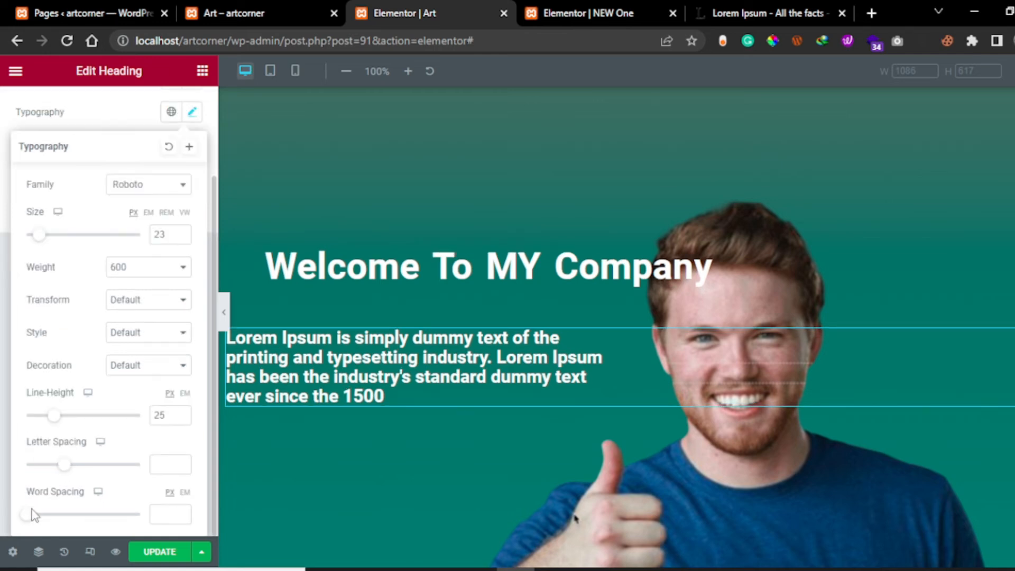
pyautogui.moveTo(31, 523); pyautogui.dragTo(36, 522)
pyautogui.moveTo(65, 472); pyautogui.dragTo(65, 476)
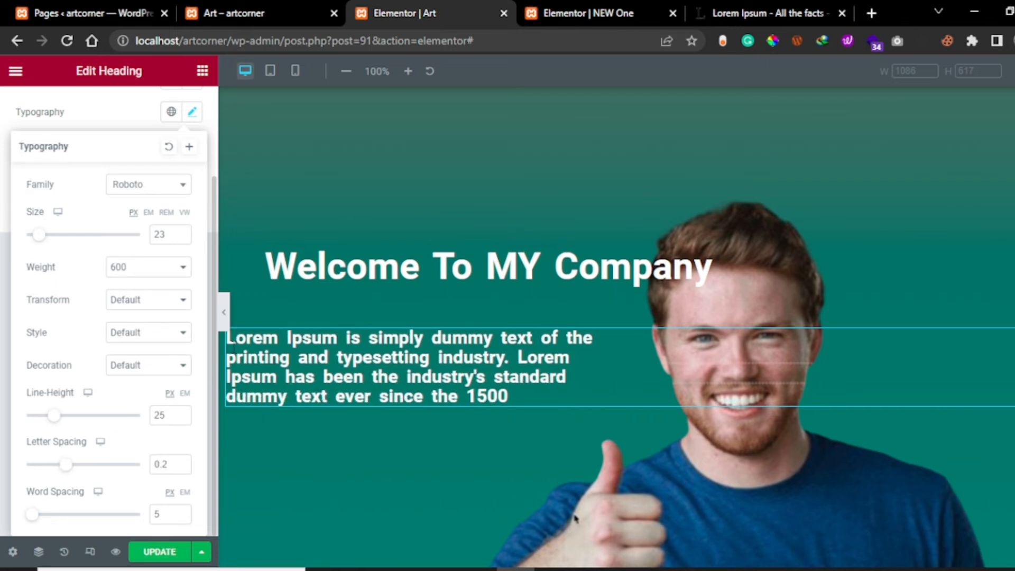
pyautogui.scroll(2, 28, 324)
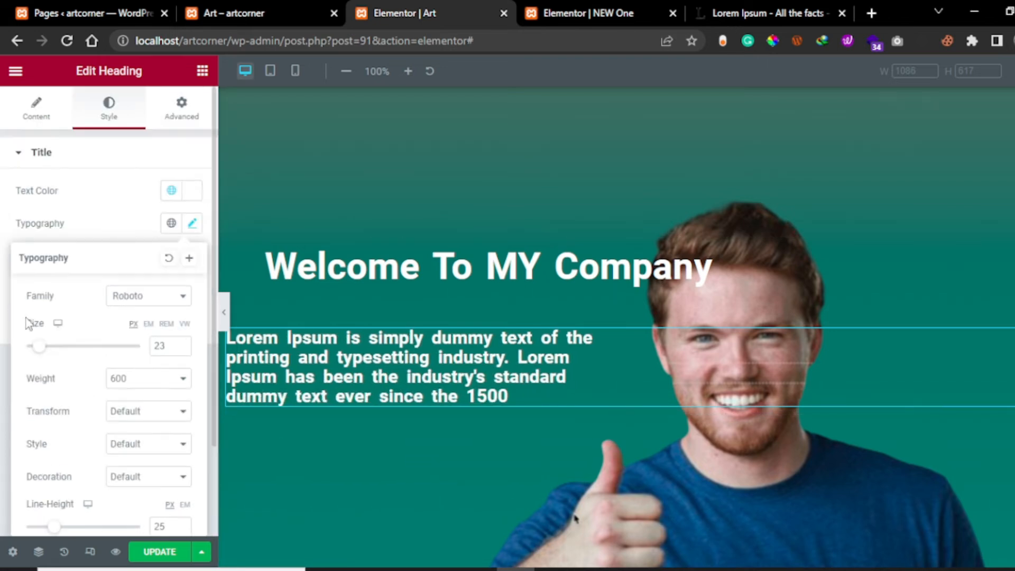
# Delete the second sentence of the Lorem Ipsum text, keeping it up to "typesetting industry.", and save the page.
pyautogui.click(38, 112)
pyautogui.click(145, 244)
pyautogui.moveTo(144, 244); pyautogui.dragTo(157, 218)
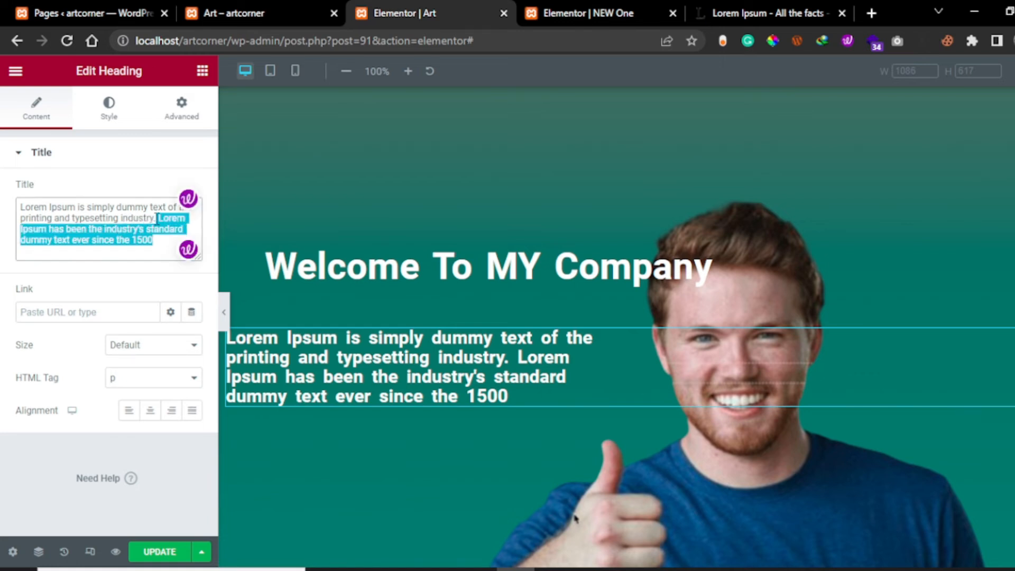
pyautogui.press('BackSpace')
pyautogui.click(160, 551)
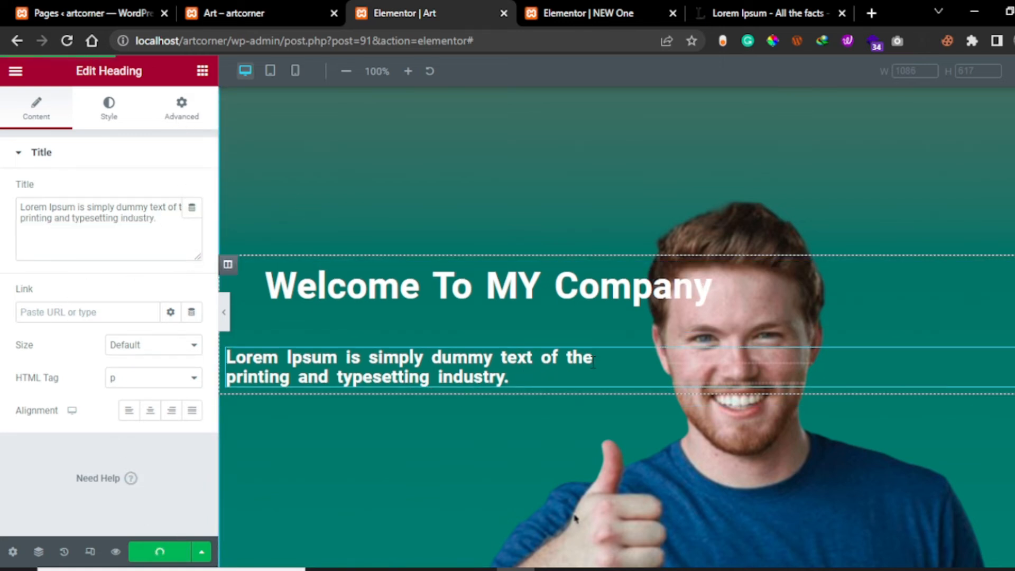
# Check the full-width desktop layout, and open the Lorem Ipsum text's advanced layout settings in the tablet view.
pyautogui.click(224, 312)
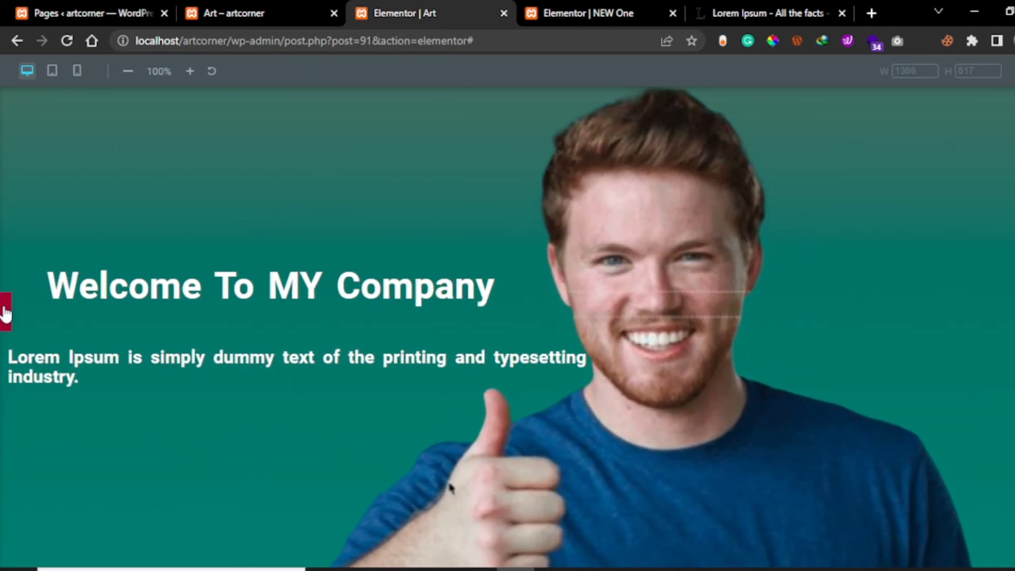
pyautogui.click(7, 307)
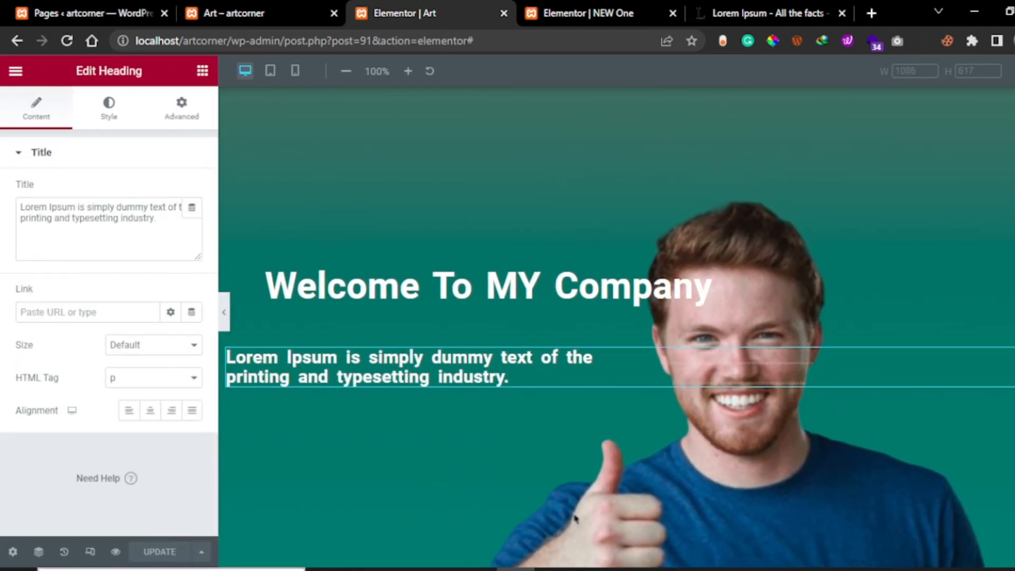
pyautogui.click(271, 74)
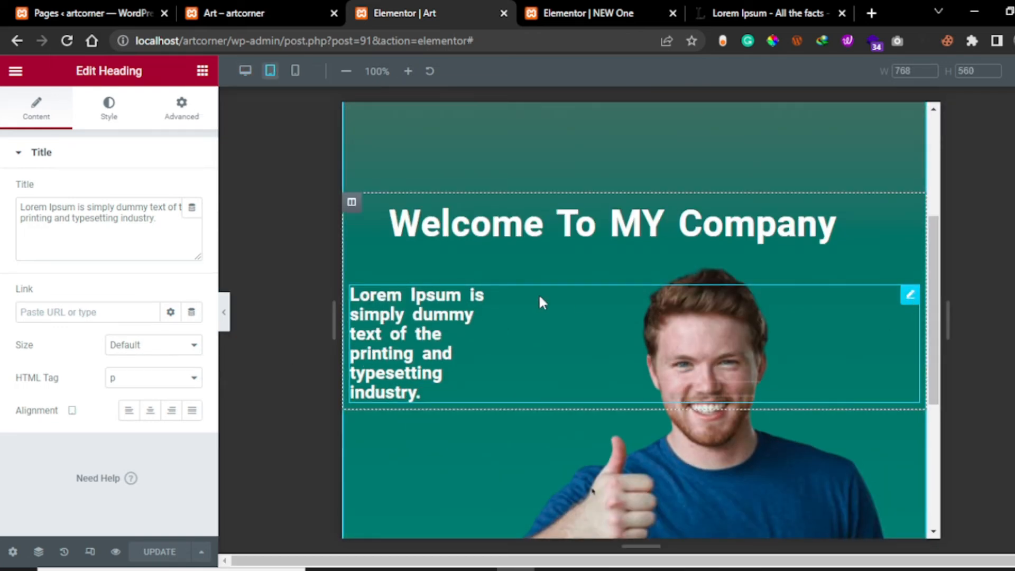
pyautogui.click(174, 114)
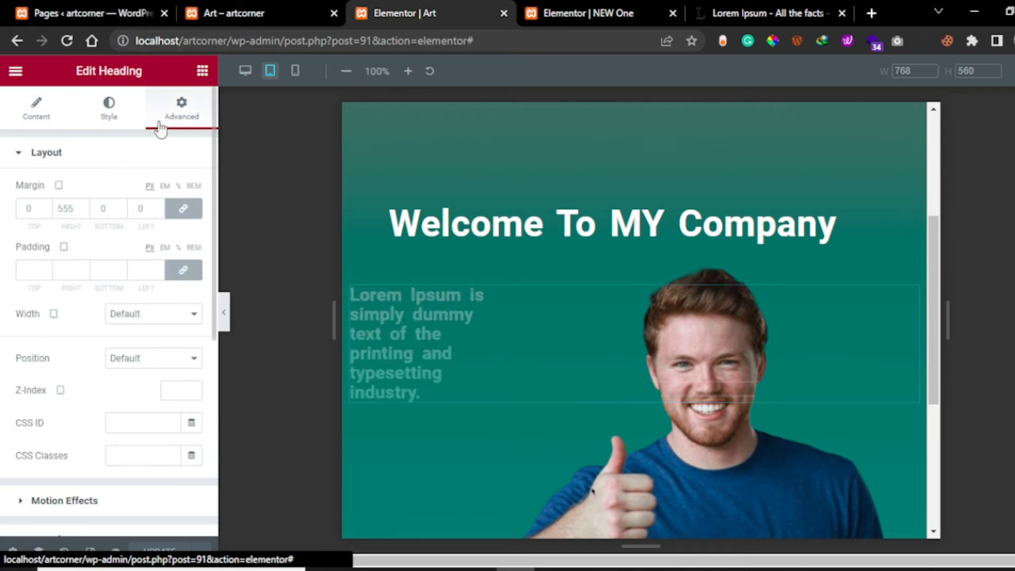
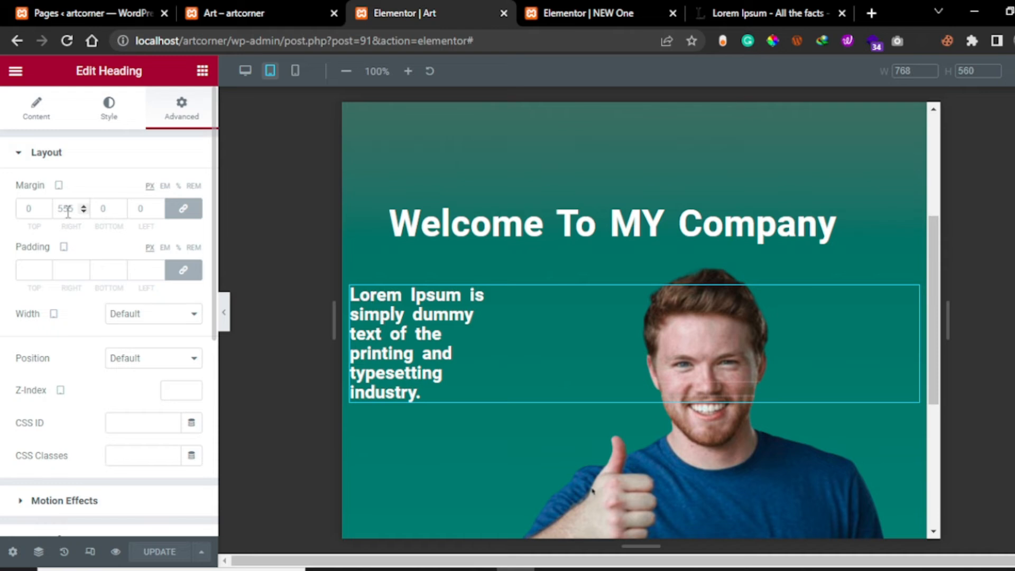
# Try a linked tablet margin of 55 px on all sides of the Lorem Ipsum text and preview the layout.
pyautogui.click(84, 211)
pyautogui.click(84, 211)
pyautogui.click(83, 205)
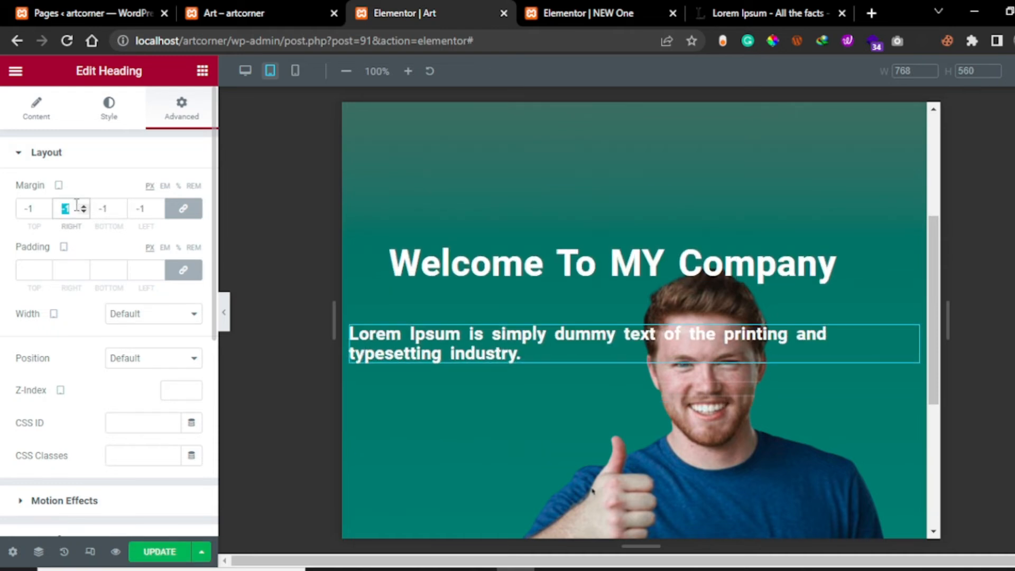
pyautogui.write('55')
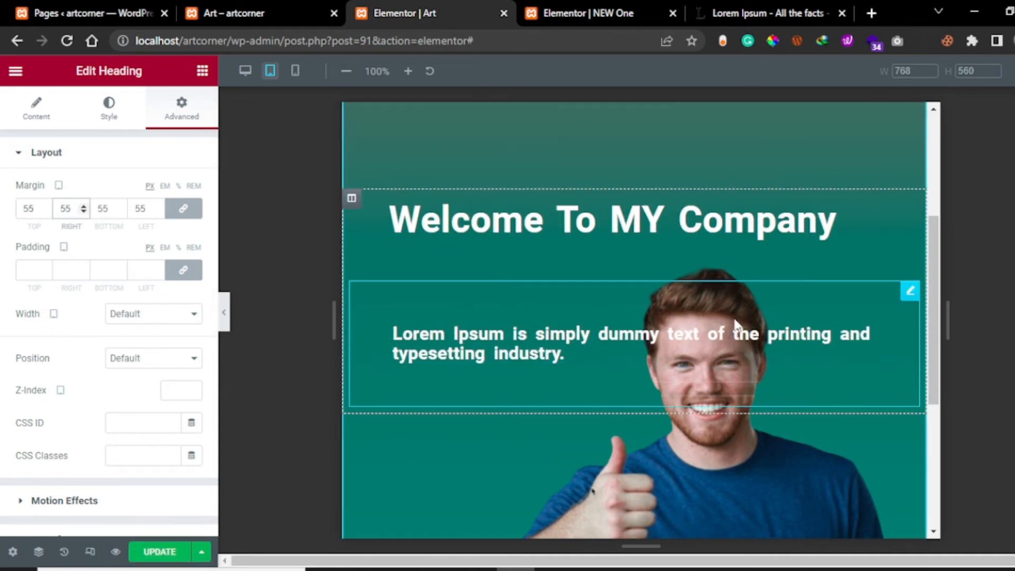
pyautogui.click(224, 312)
pyautogui.click(6, 314)
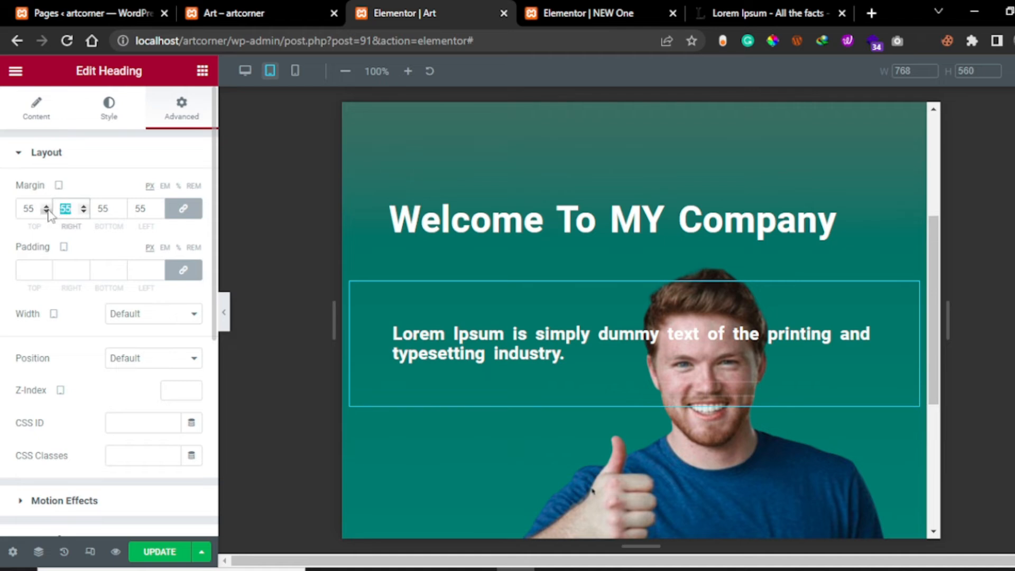
# Try raising the Lorem Ipsum text's linked tablet margins to 98 px and preview the layout.
pyautogui.click(83, 205)
pyautogui.click(85, 206)
pyautogui.click(81, 205)
pyautogui.click(83, 205)
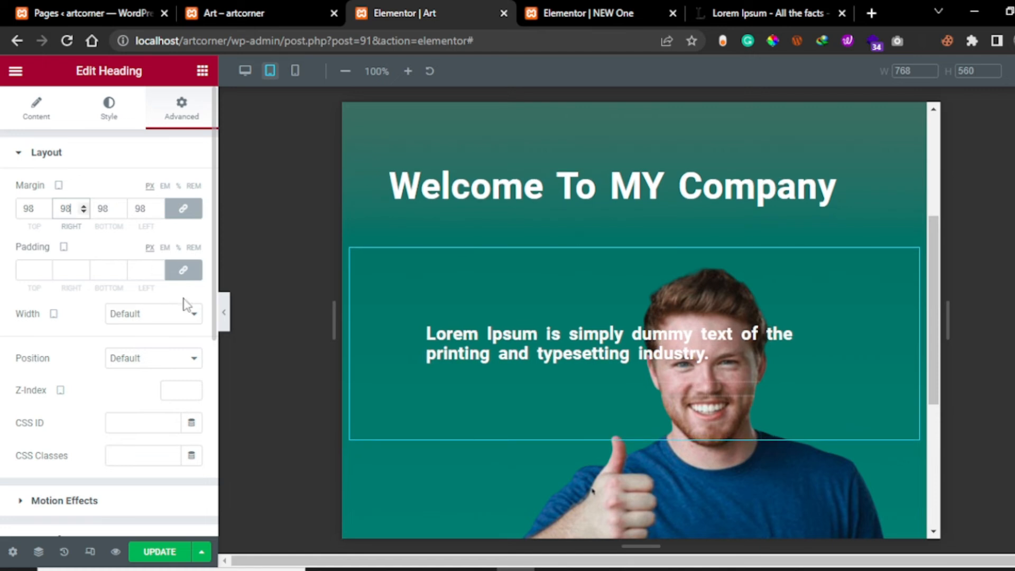
pyautogui.click(223, 317)
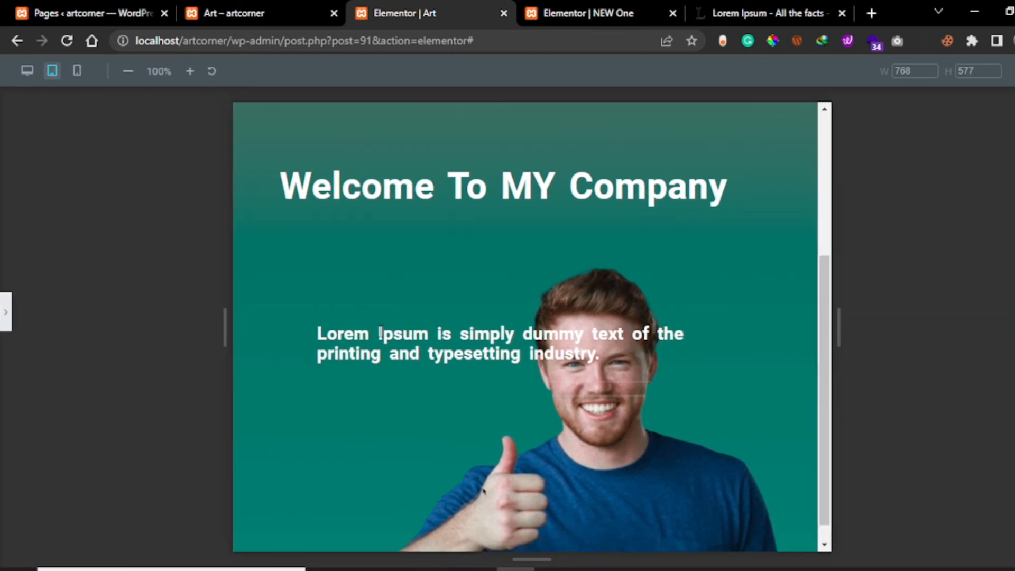
pyautogui.click(6, 312)
# Reset all four tablet margins of the Lorem Ipsum text to 0, unlink them and preview the layout.
pyautogui.click(83, 212)
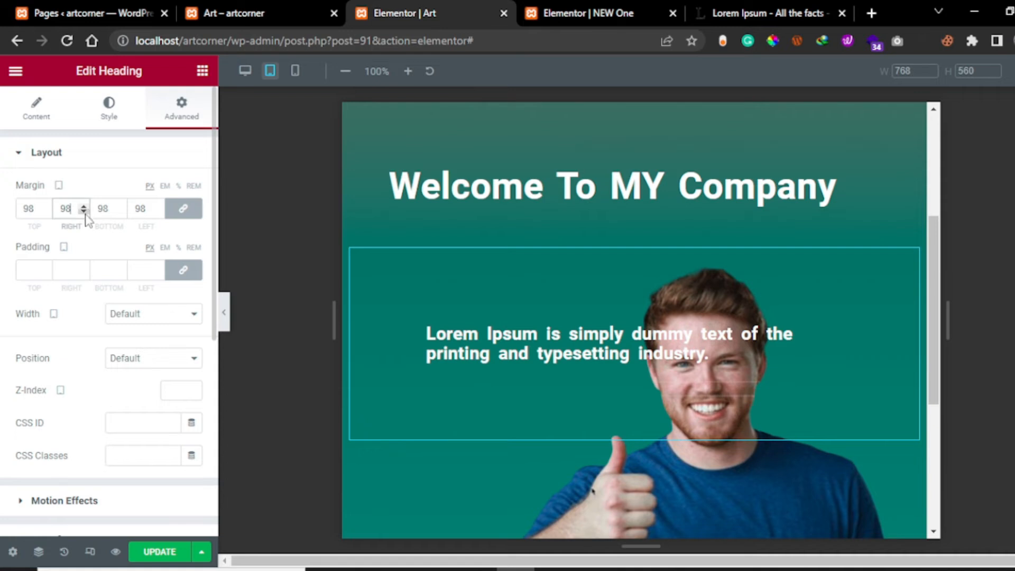
pyautogui.moveTo(84, 211); pyautogui.dragTo(3, 219)
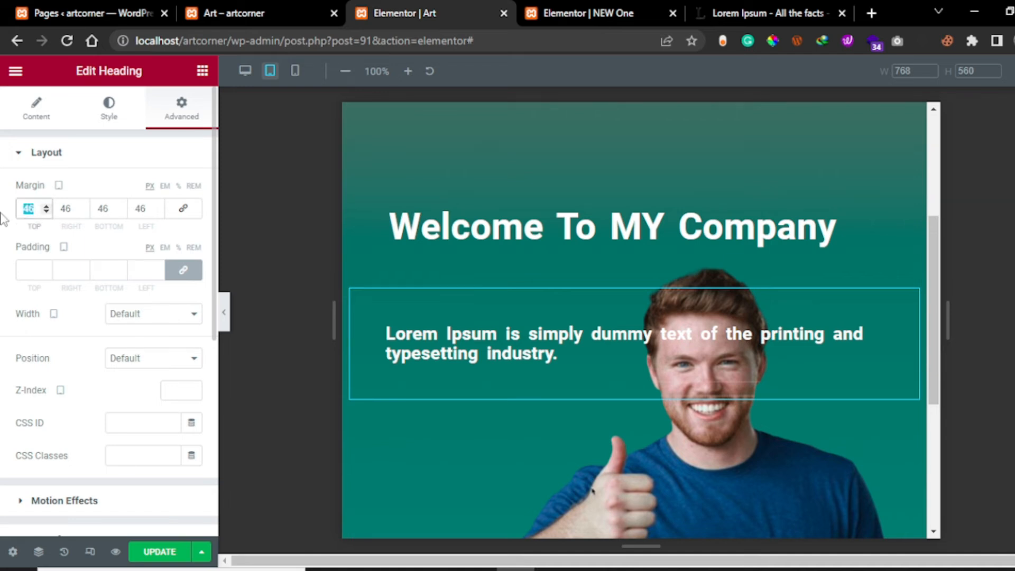
pyautogui.write('0')
pyautogui.click(75, 207)
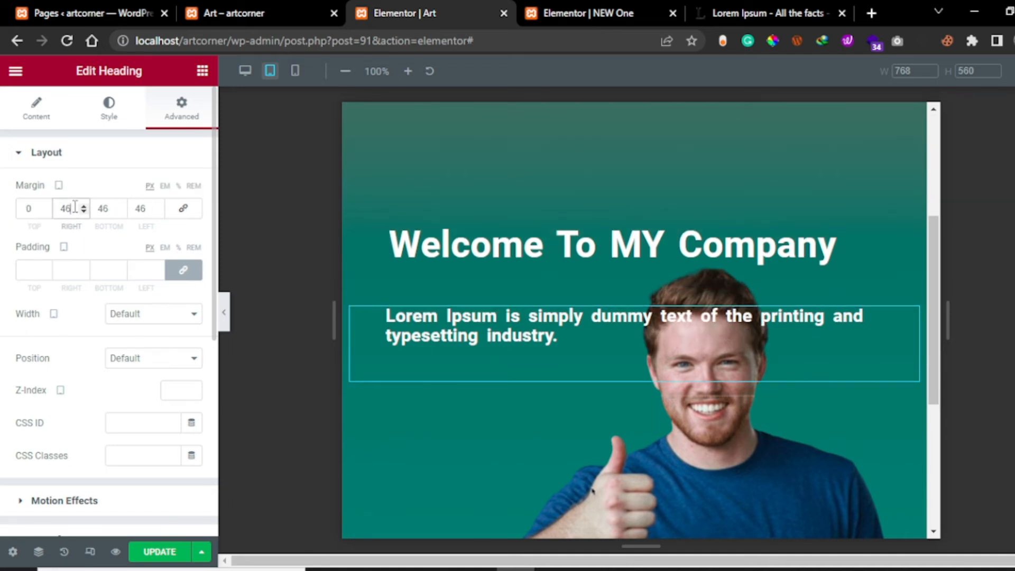
pyautogui.click(183, 208)
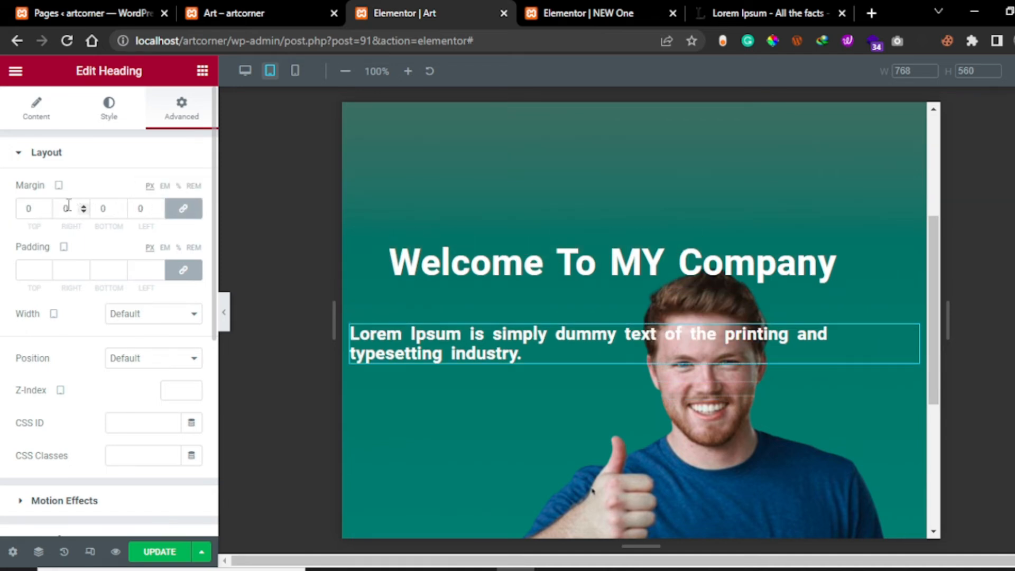
pyautogui.click(183, 208)
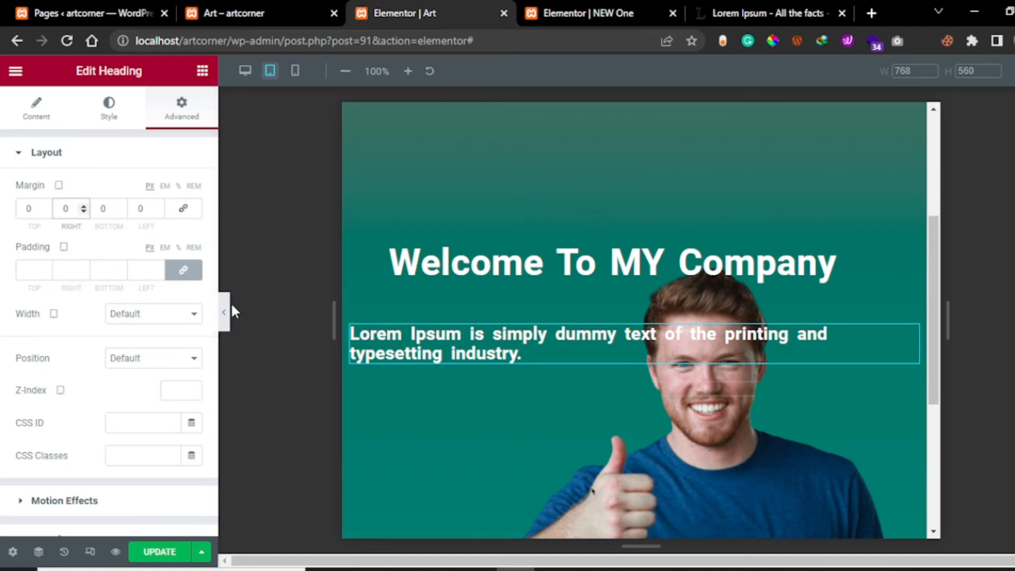
pyautogui.click(224, 317)
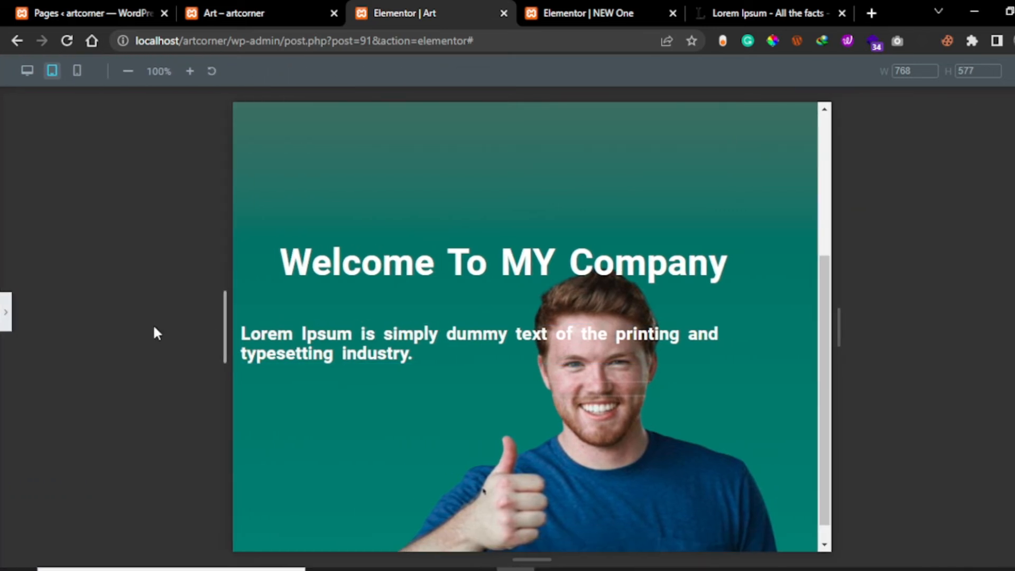
pyautogui.click(5, 317)
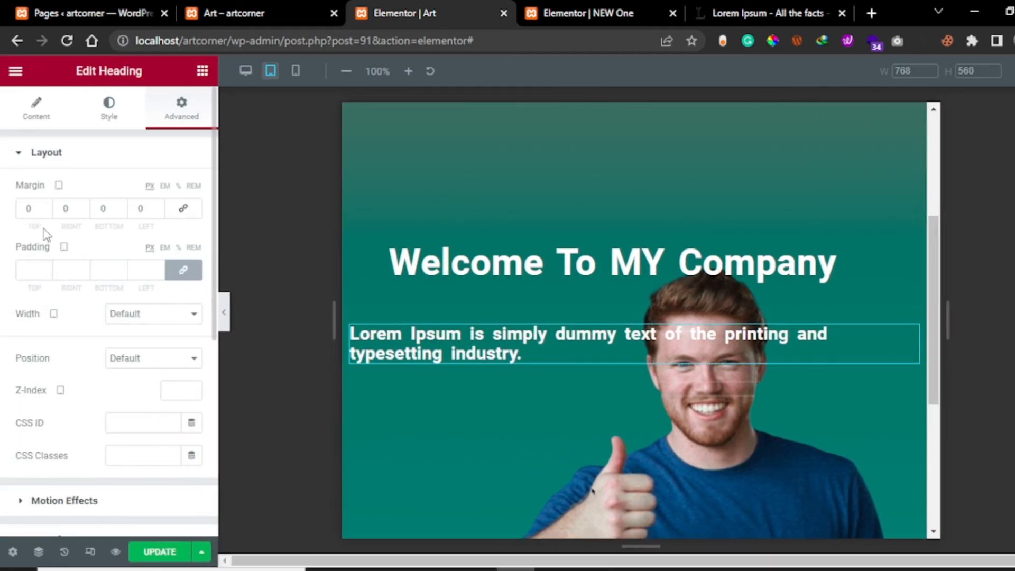
# Set only the Lorem Ipsum text's right tablet margin to 351 px and preview the layout.
pyautogui.click(83, 212)
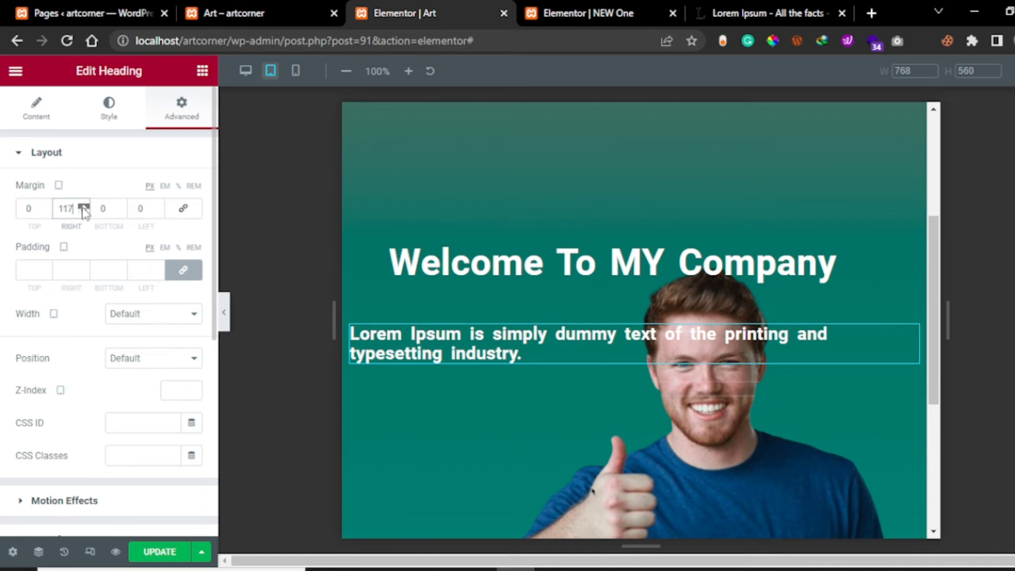
pyautogui.click(83, 207)
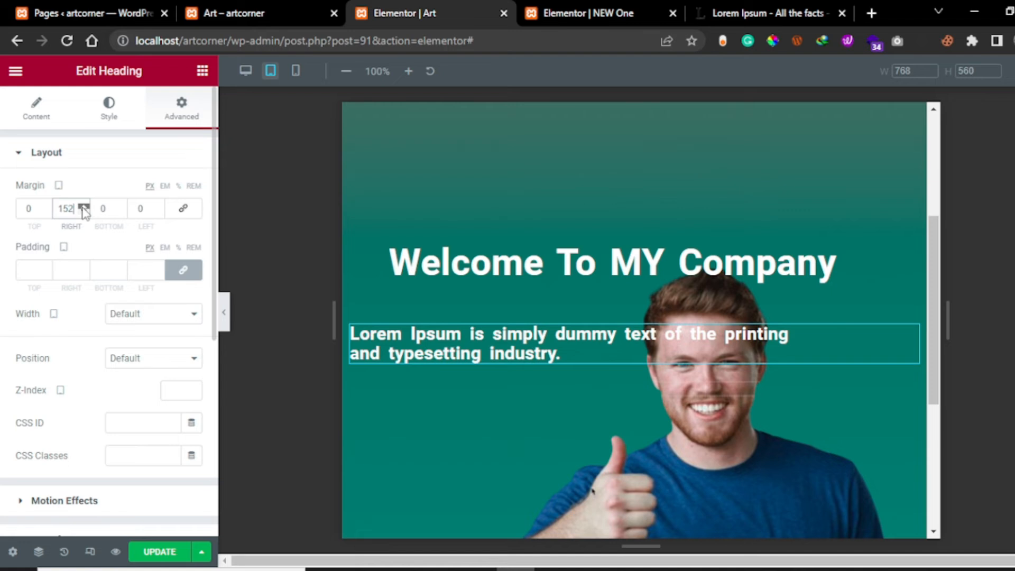
pyautogui.click(83, 207)
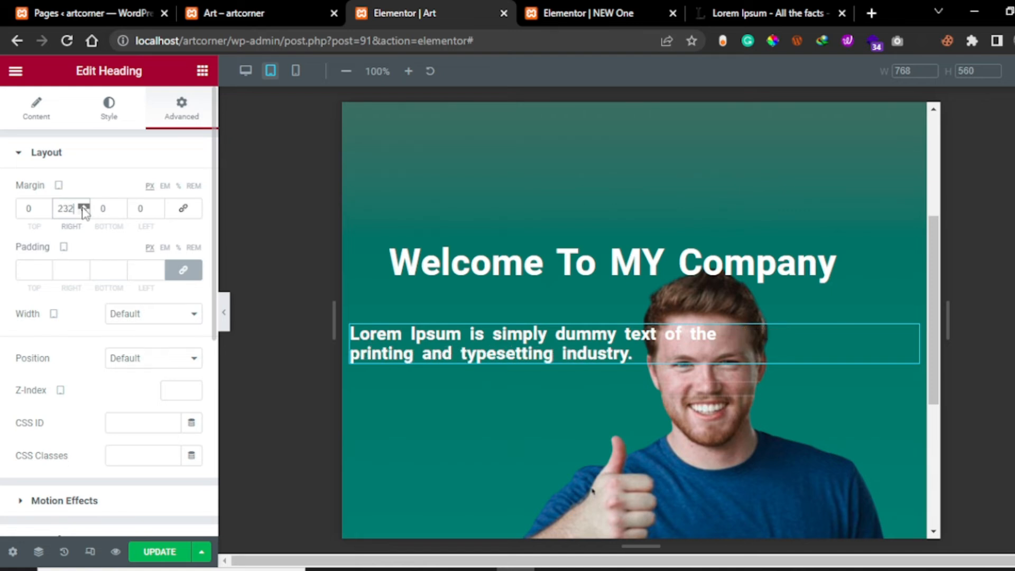
pyautogui.click(83, 207)
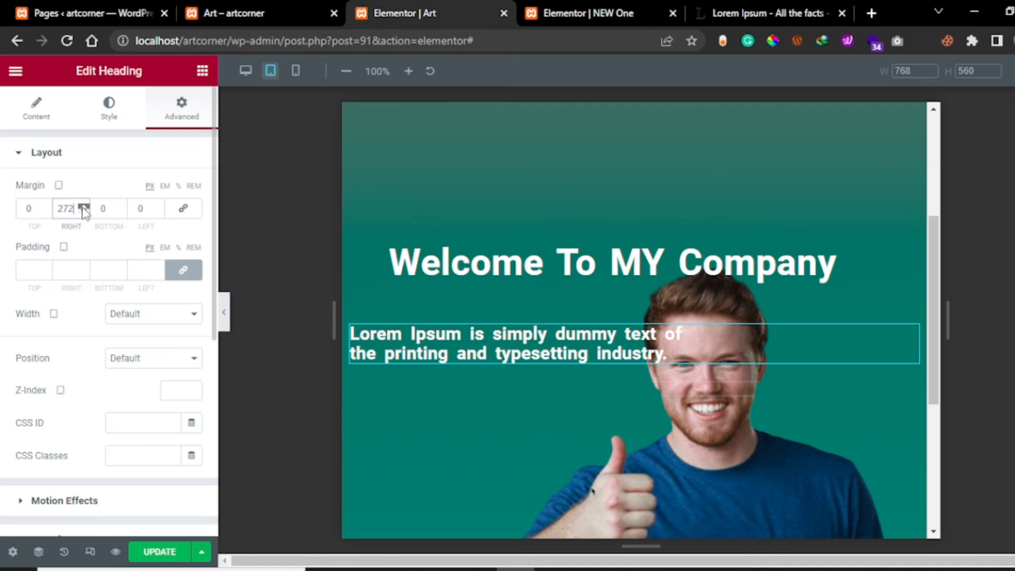
pyautogui.click(83, 207)
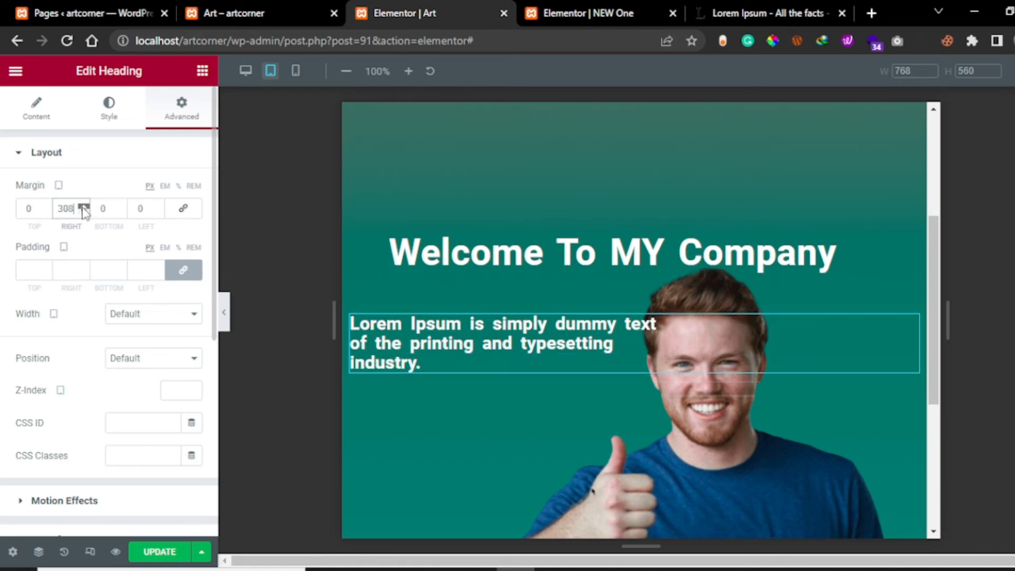
pyautogui.click(83, 207)
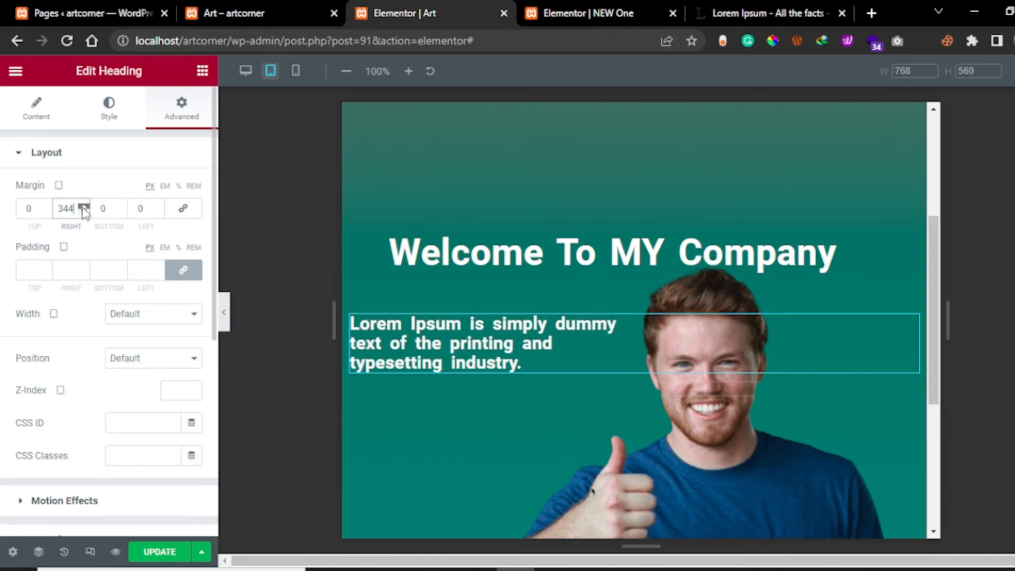
pyautogui.click(224, 312)
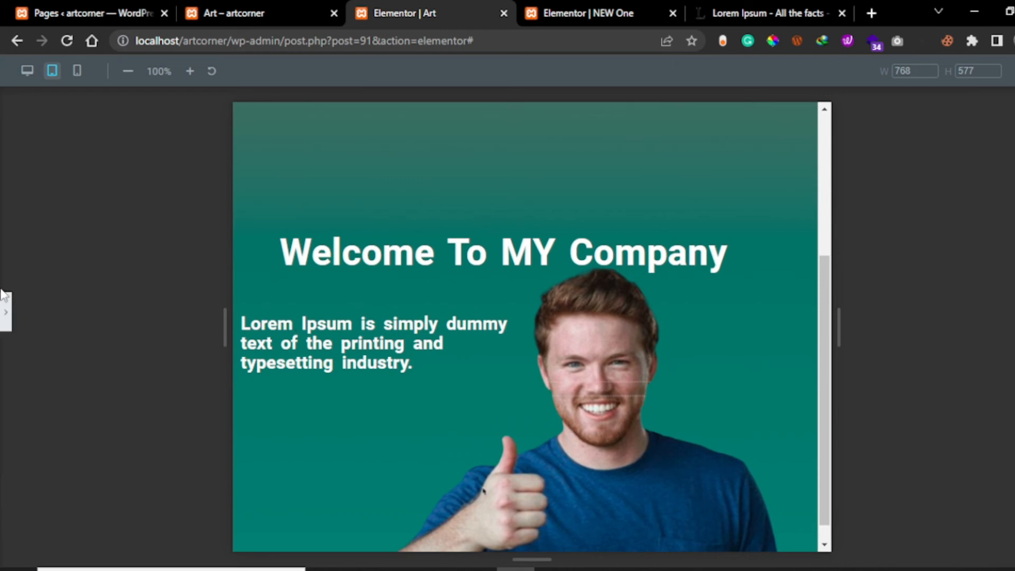
pyautogui.click(7, 307)
# Try a tablet padding of 20 px on all sides of the Lorem Ipsum text and preview the layout.
pyautogui.click(33, 270)
pyautogui.click(71, 271)
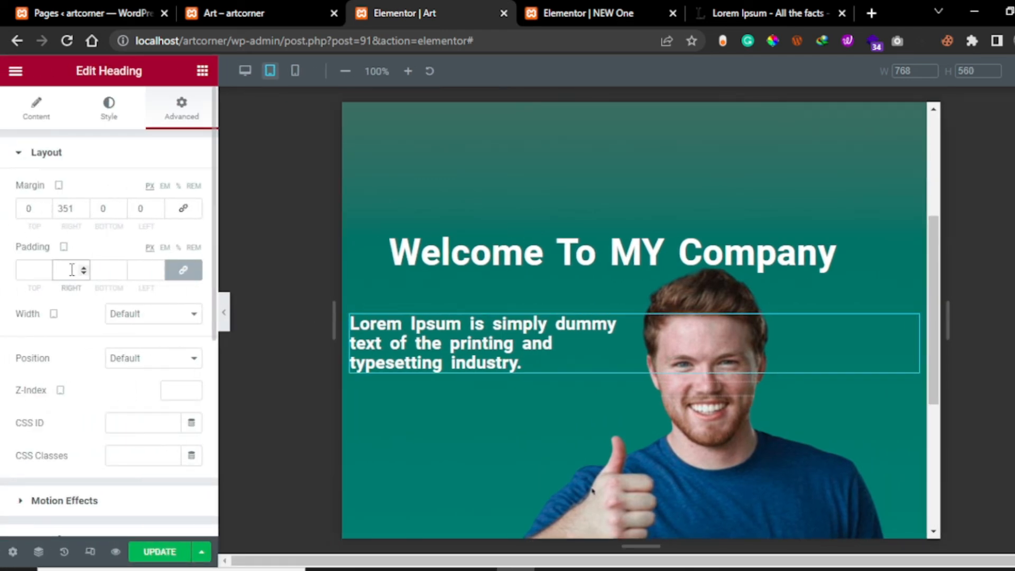
pyautogui.write('2')
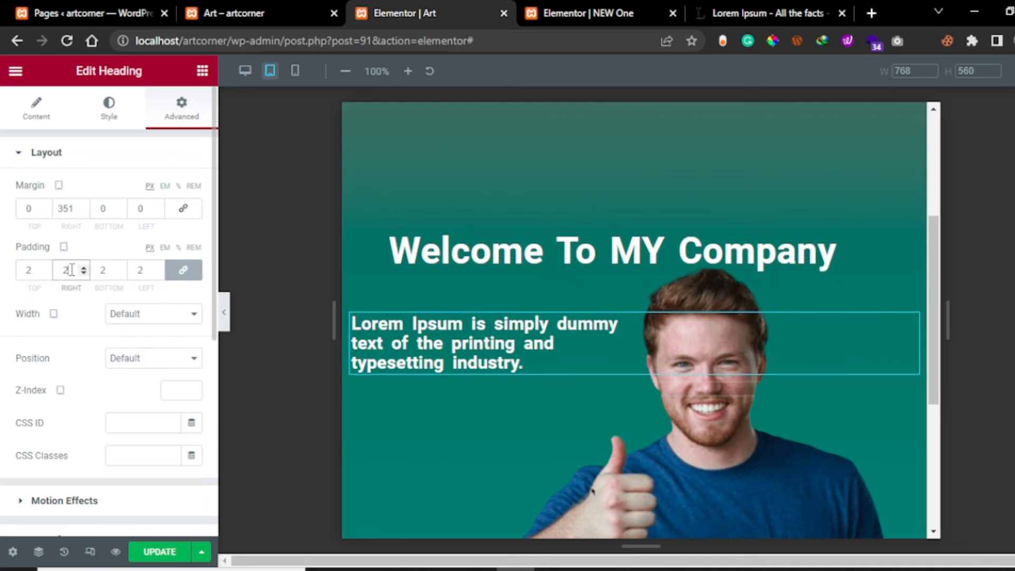
pyautogui.write('0')
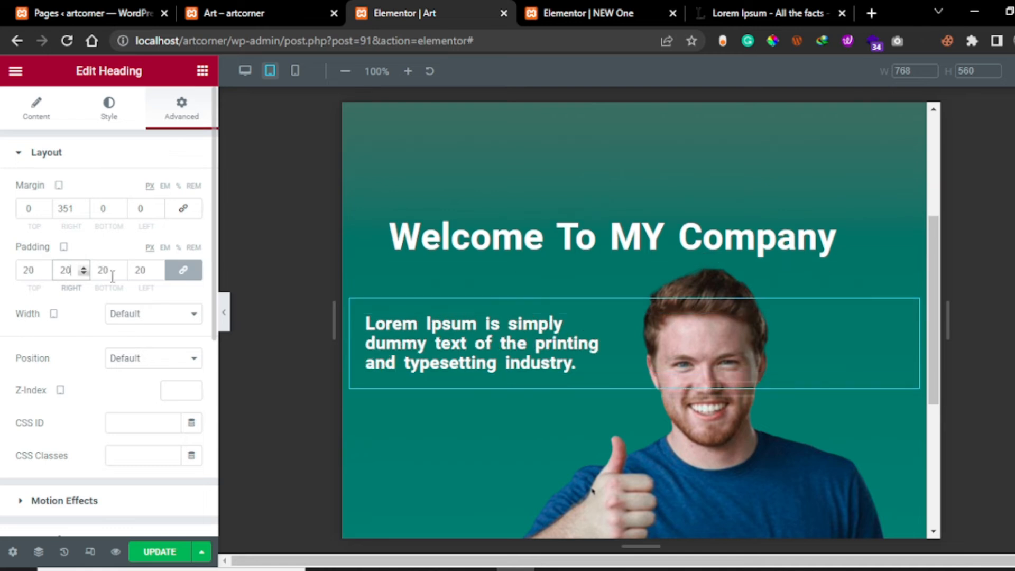
pyautogui.click(227, 312)
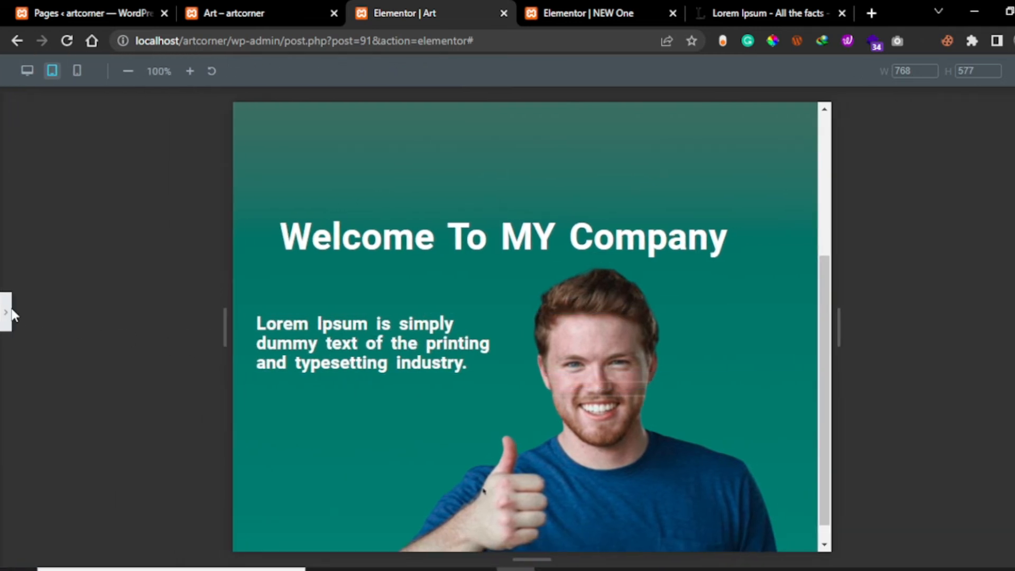
pyautogui.click(7, 313)
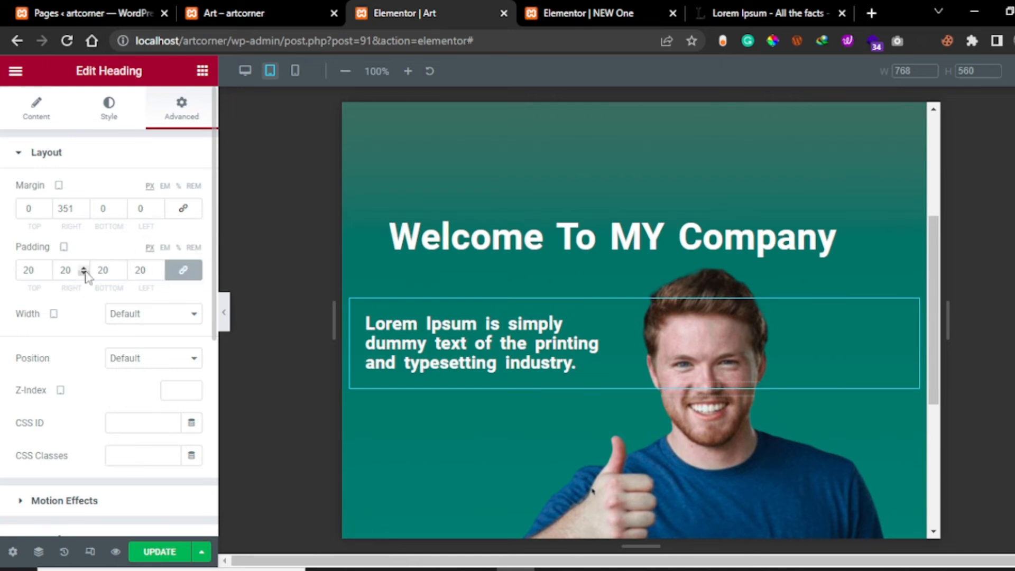
# Reset the Lorem Ipsum text's tablet padding to 0, unlink the sides, set the right padding to 30 px and preview the layout.
pyautogui.moveTo(74, 271); pyautogui.dragTo(4, 286)
pyautogui.write('0')
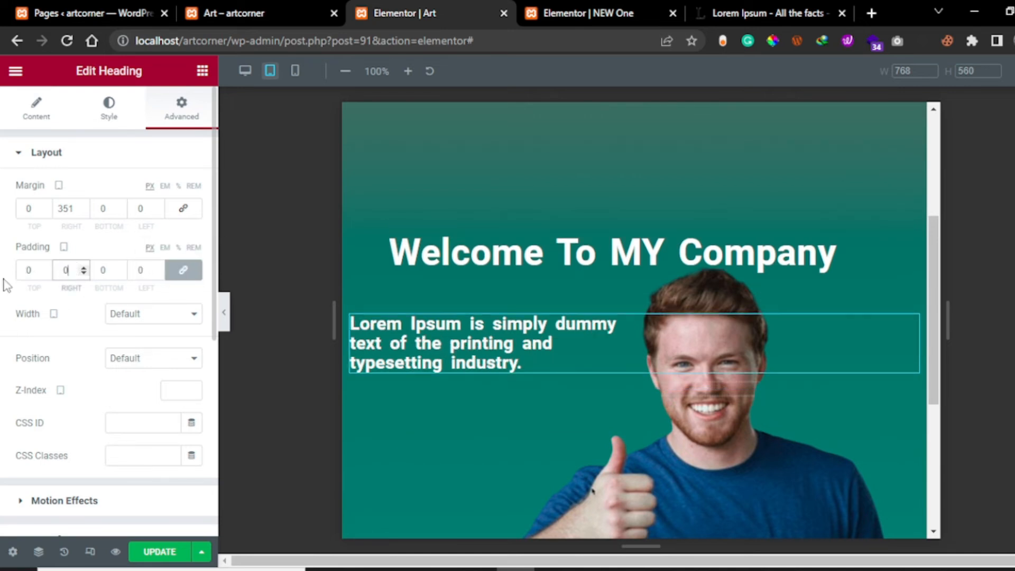
pyautogui.click(183, 271)
pyautogui.moveTo(67, 267); pyautogui.dragTo(54, 263)
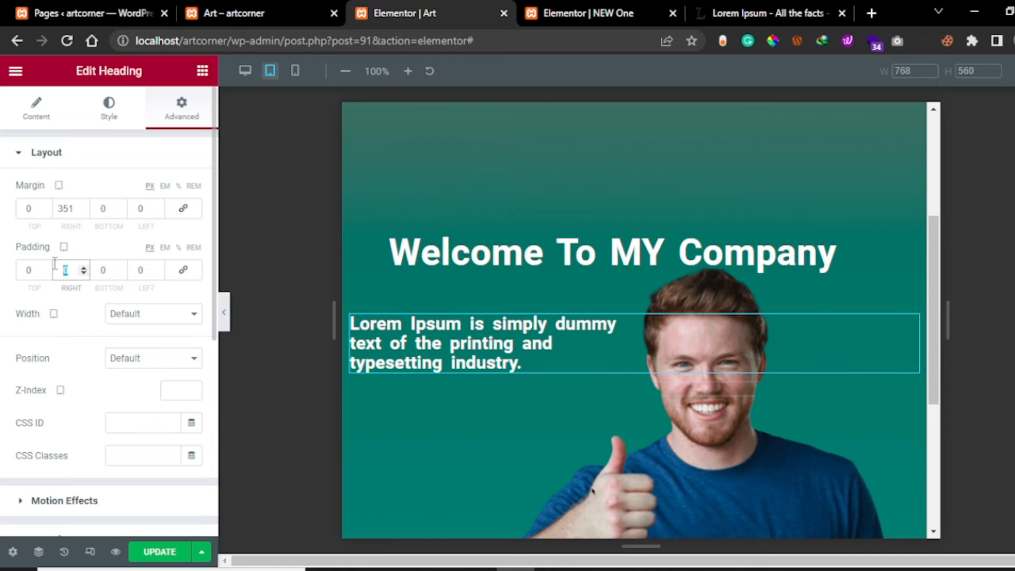
pyautogui.write('39')
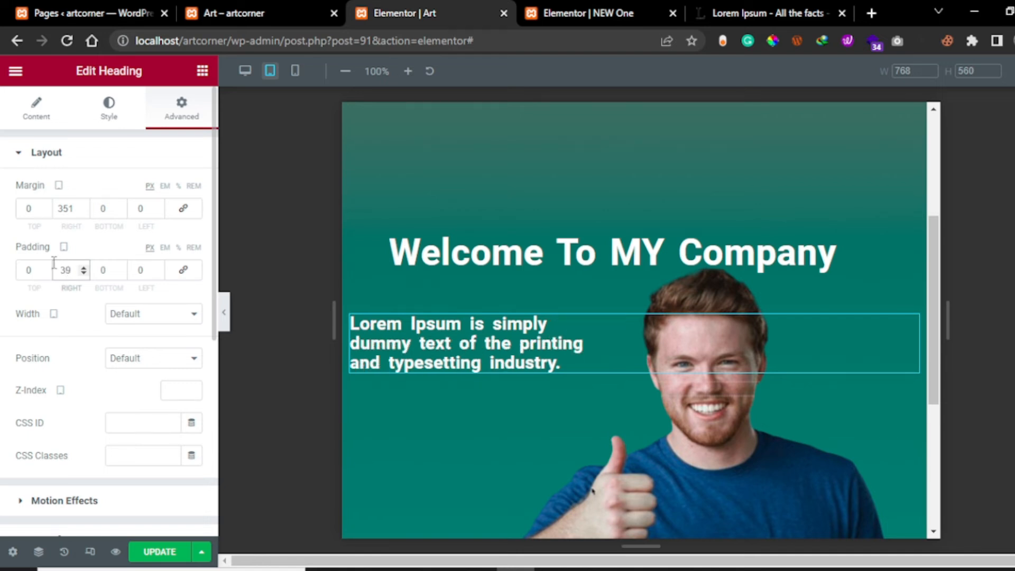
pyautogui.press('BackSpace')
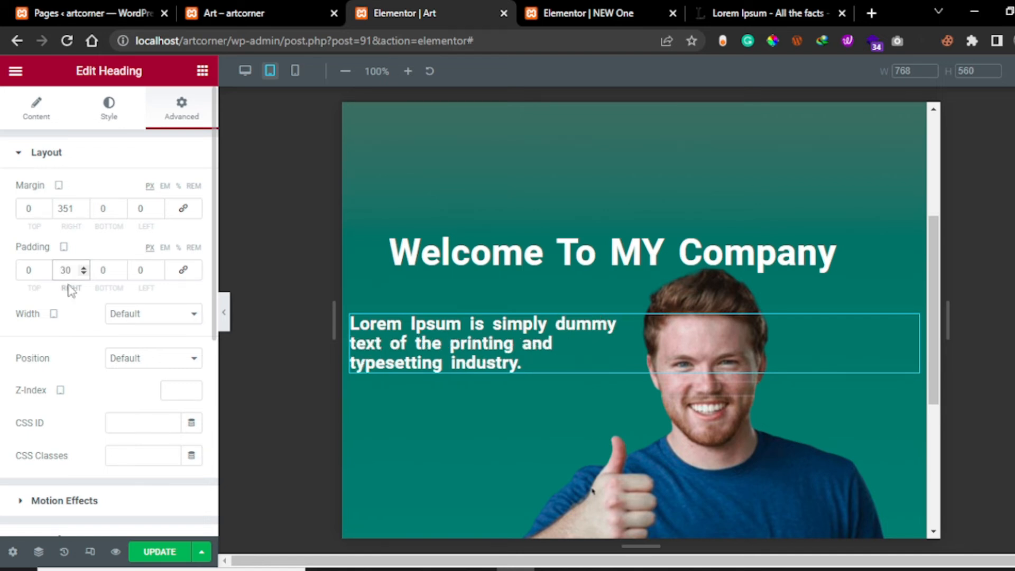
pyautogui.click(224, 312)
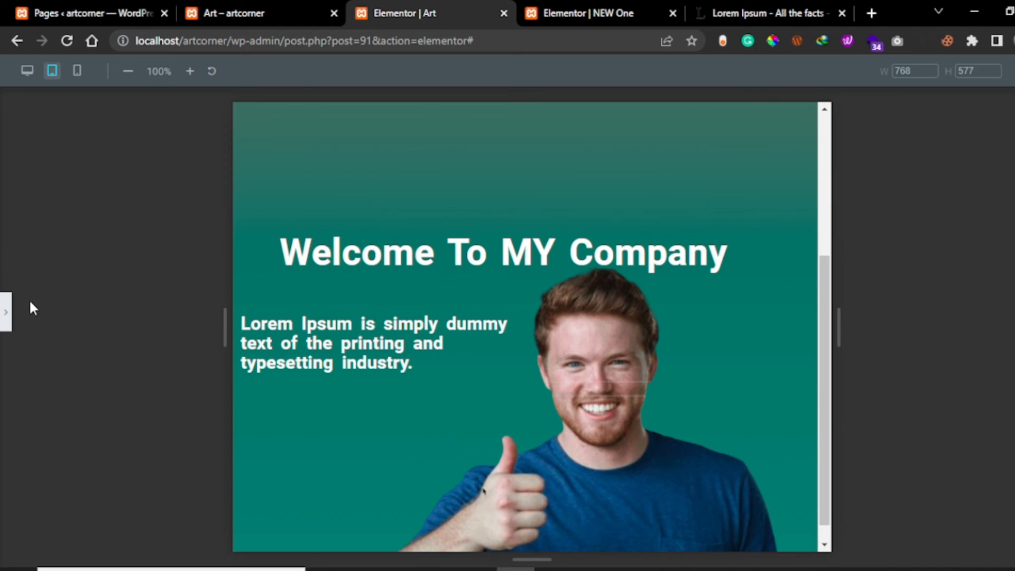
pyautogui.click(6, 312)
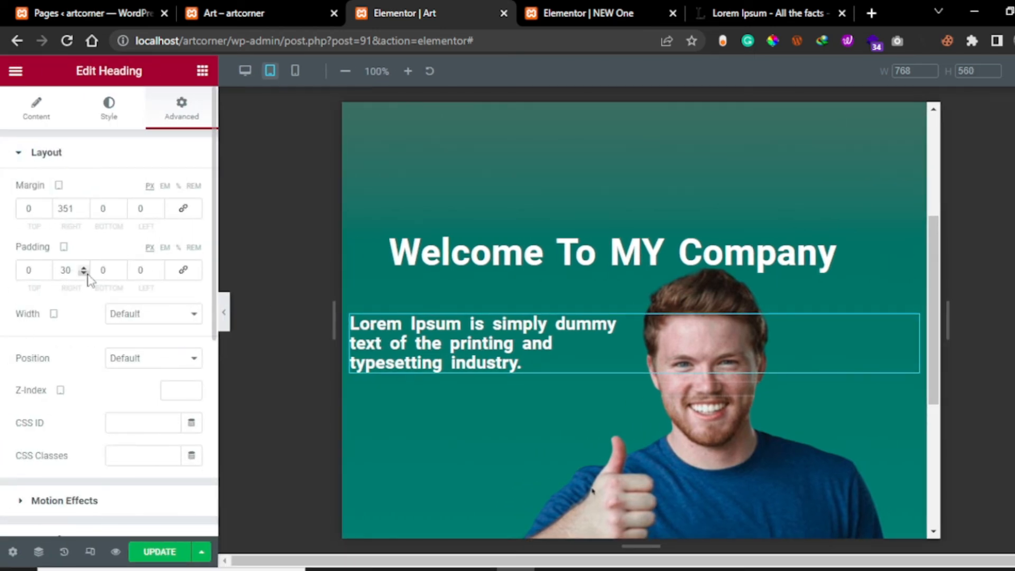
# Reset the Lorem Ipsum text's right tablet padding to 0, set its left padding to 30 px and preview the layout.
pyautogui.moveTo(72, 271); pyautogui.dragTo(59, 270)
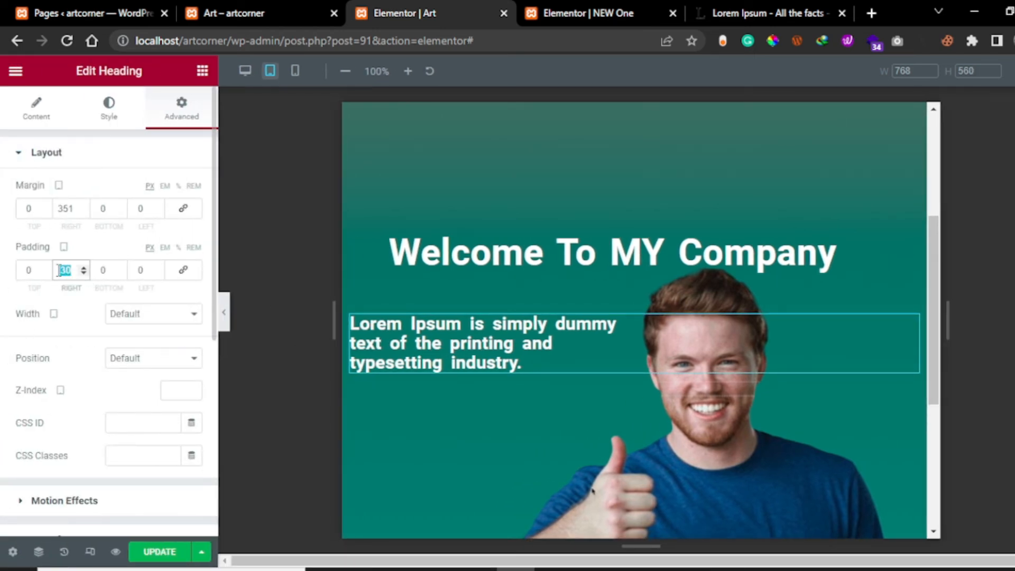
pyautogui.write('0')
pyautogui.click(141, 270)
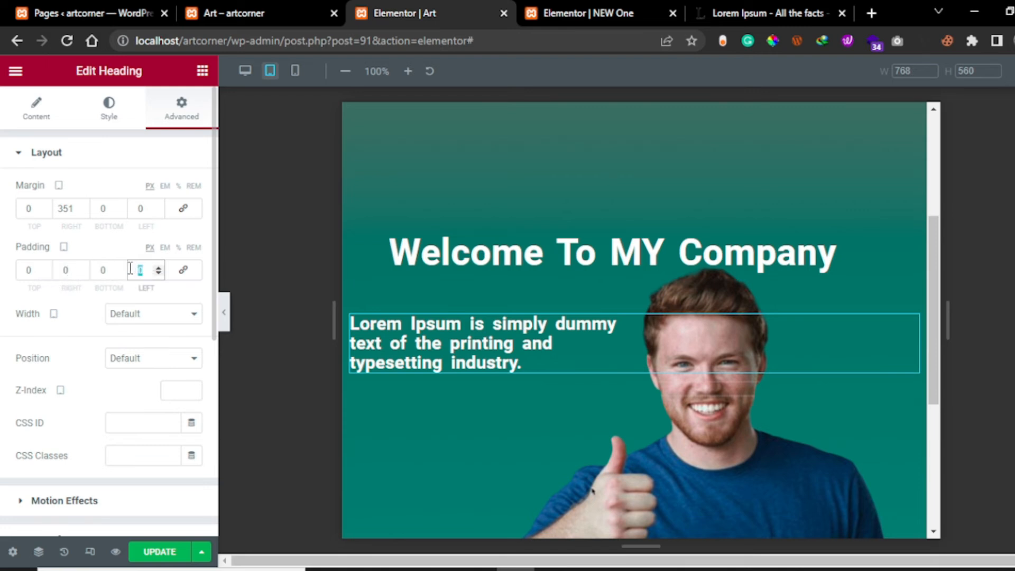
pyautogui.write('30')
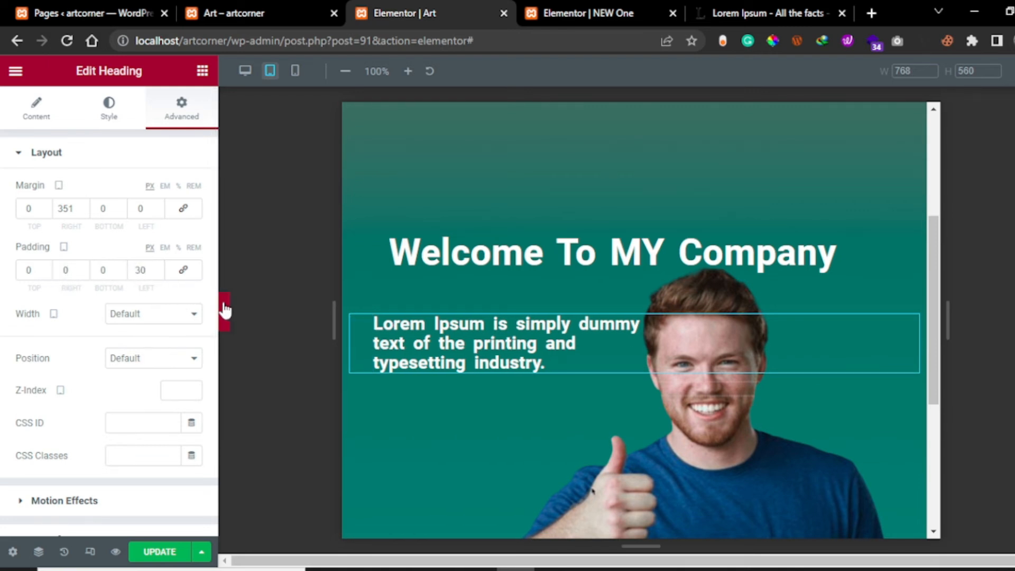
pyautogui.click(224, 310)
pyautogui.click(5, 311)
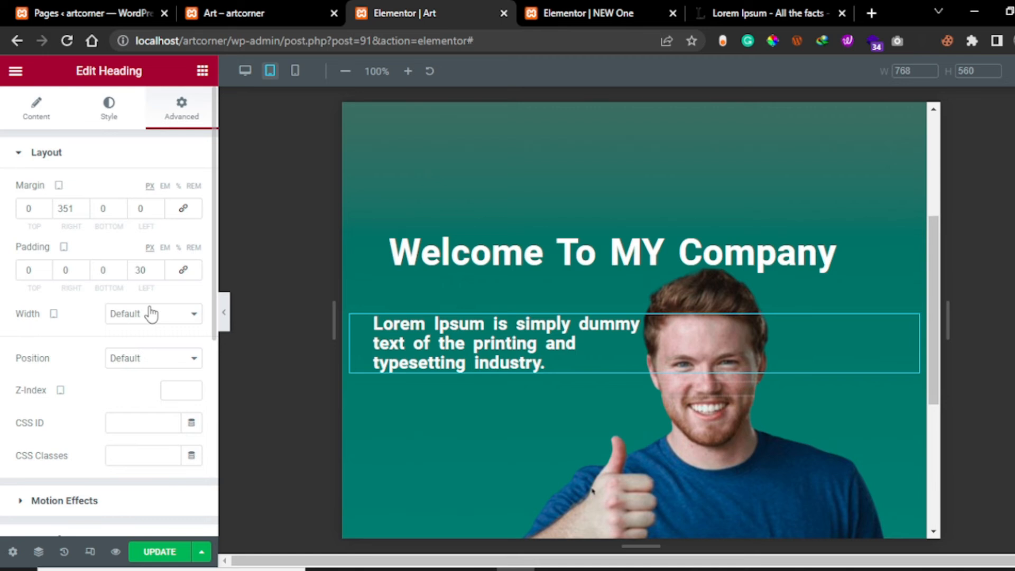
# Raise the Lorem Ipsum text's left tablet padding to 41 px and preview the layout.
pyautogui.click(158, 269)
pyautogui.click(159, 268)
pyautogui.click(158, 268)
pyautogui.click(158, 269)
pyautogui.click(158, 268)
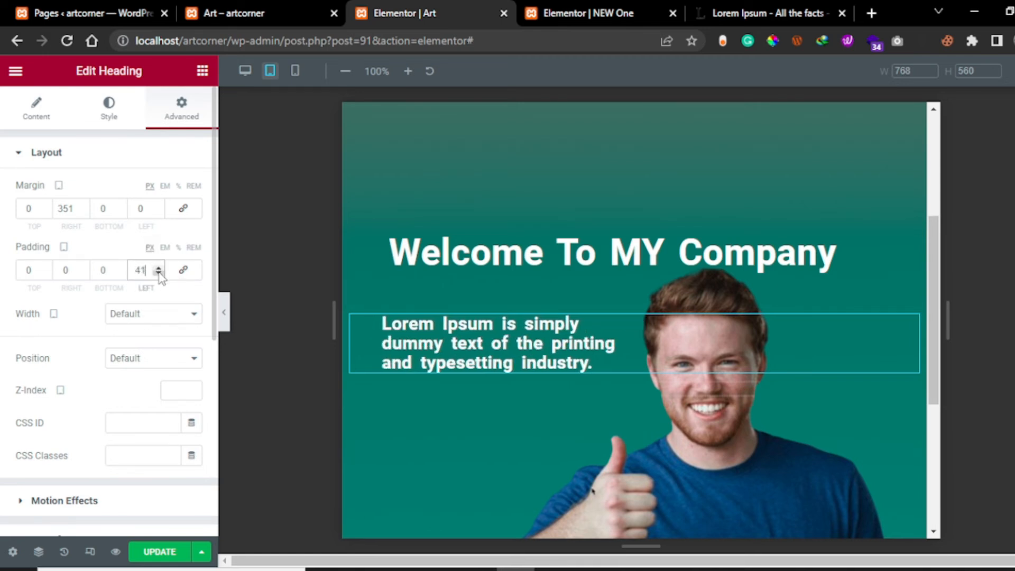
pyautogui.click(224, 312)
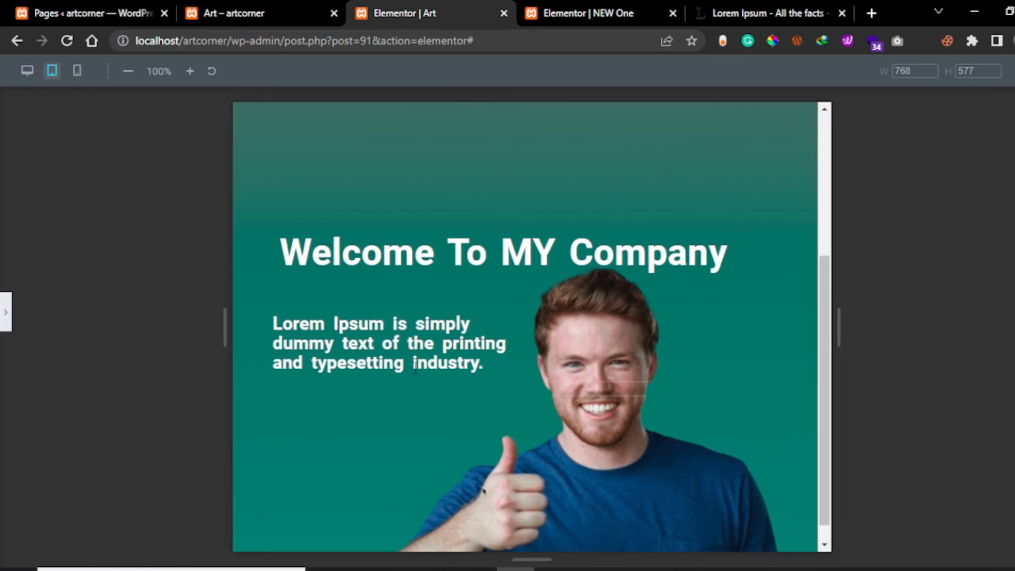
pyautogui.click(13, 311)
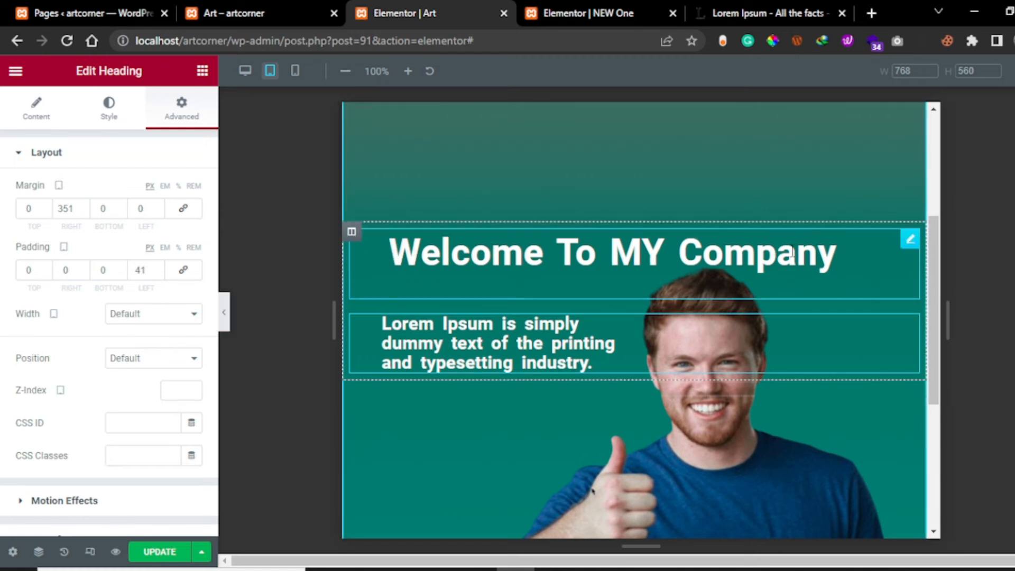
# Open the "Welcome To MY Company" heading's settings and try linked tablet margins of 13 px on all sides.
pyautogui.click(910, 240)
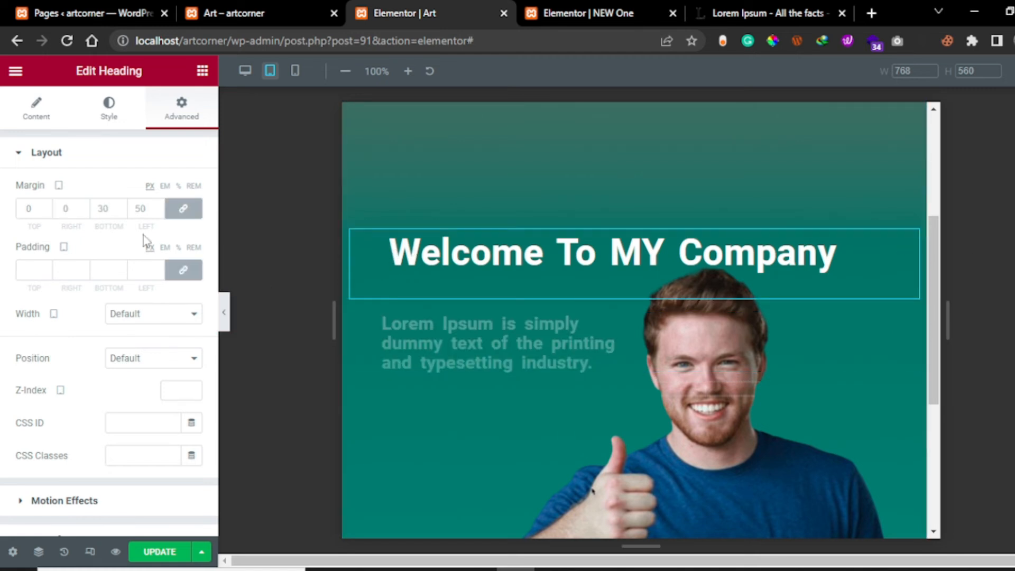
pyautogui.click(123, 212)
pyautogui.click(124, 212)
pyautogui.click(121, 206)
pyautogui.click(121, 207)
pyautogui.click(121, 206)
pyautogui.click(121, 206)
pyautogui.click(121, 207)
pyautogui.click(121, 206)
pyautogui.click(121, 206)
pyautogui.click(121, 206)
pyautogui.click(121, 206)
pyautogui.click(121, 207)
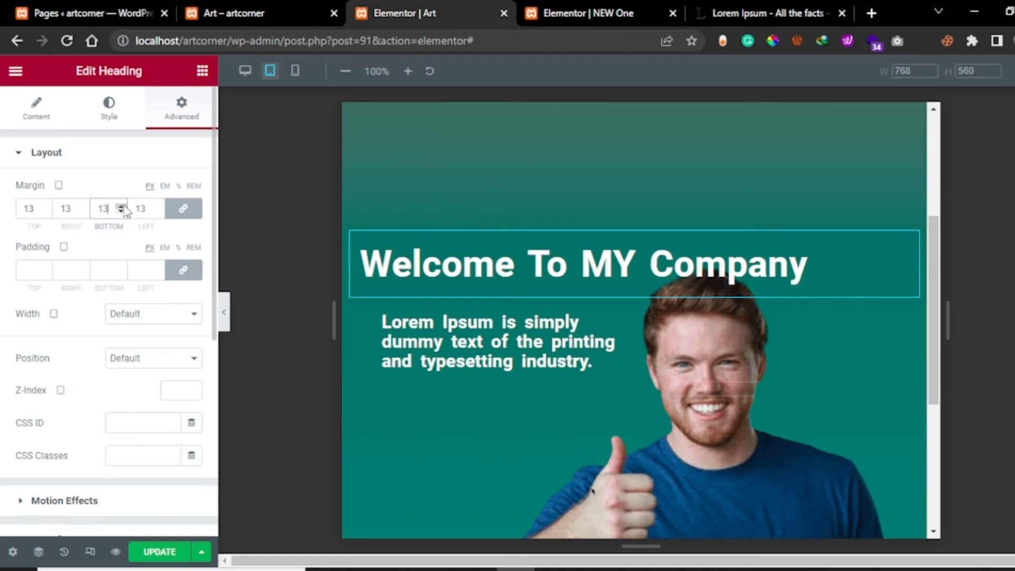
# Try lowering the welcome heading's linked tablet margins to 10 px, and bring them back to 13 px.
pyautogui.click(154, 211)
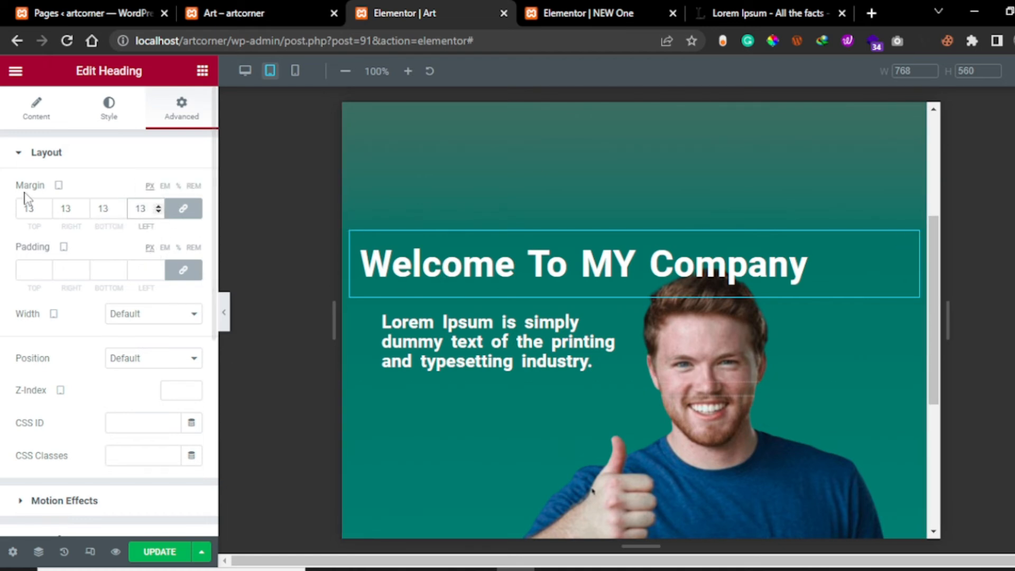
pyautogui.click(158, 212)
pyautogui.click(158, 212)
pyautogui.click(158, 212)
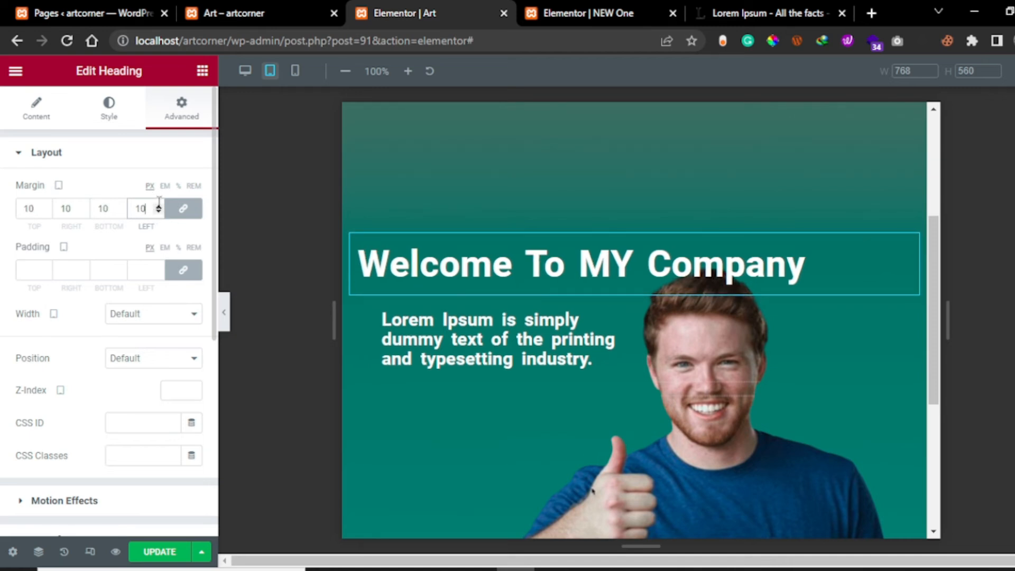
pyautogui.click(158, 205)
pyautogui.click(158, 205)
pyautogui.click(120, 211)
pyautogui.click(121, 212)
pyautogui.click(122, 205)
pyautogui.click(121, 205)
pyautogui.click(121, 206)
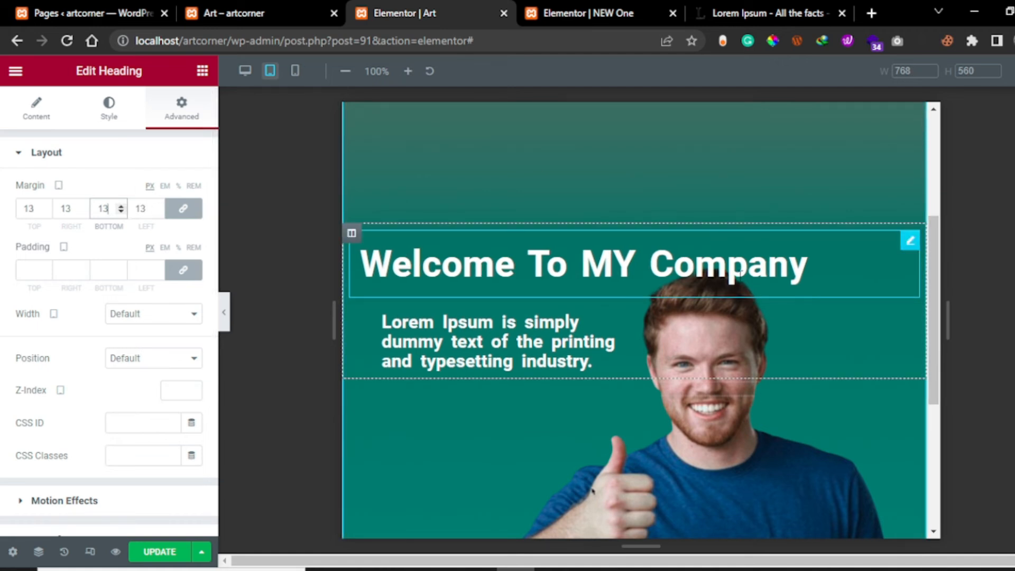
pyautogui.click(824, 254)
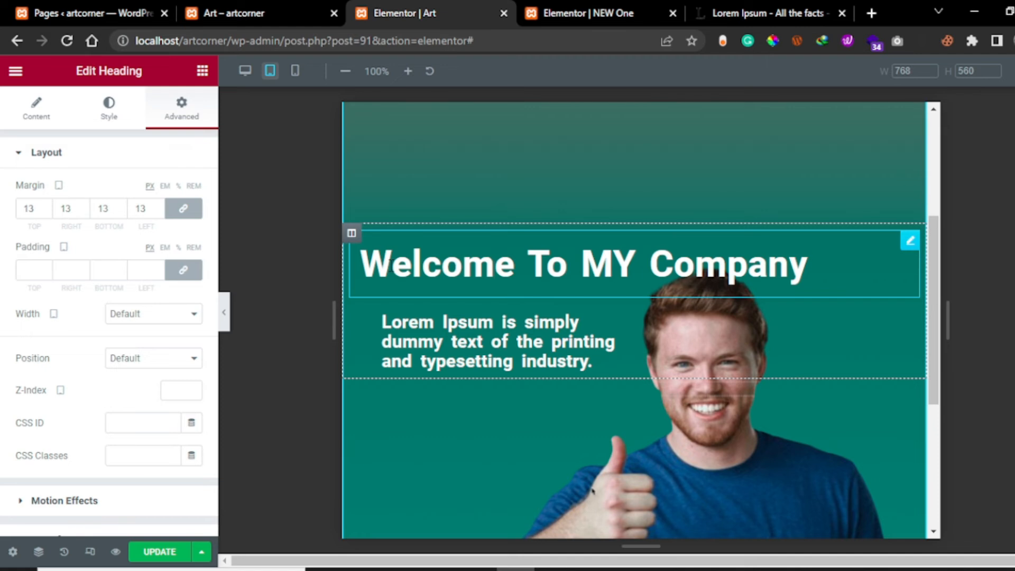
pyautogui.hotkey('ctrl', 'a')
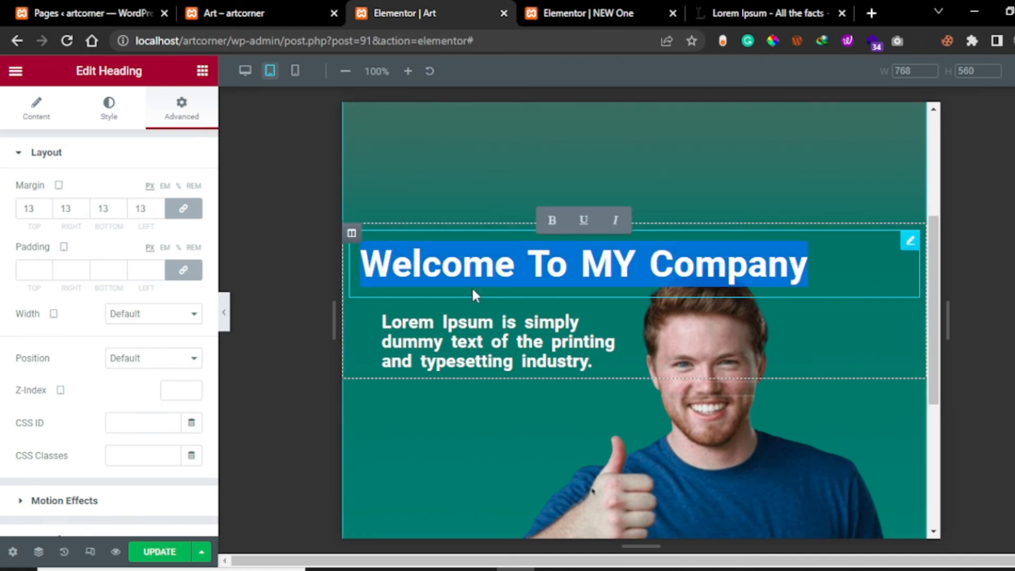
pyautogui.click(718, 263)
pyautogui.moveTo(818, 264); pyautogui.dragTo(341, 273)
pyautogui.click(179, 208)
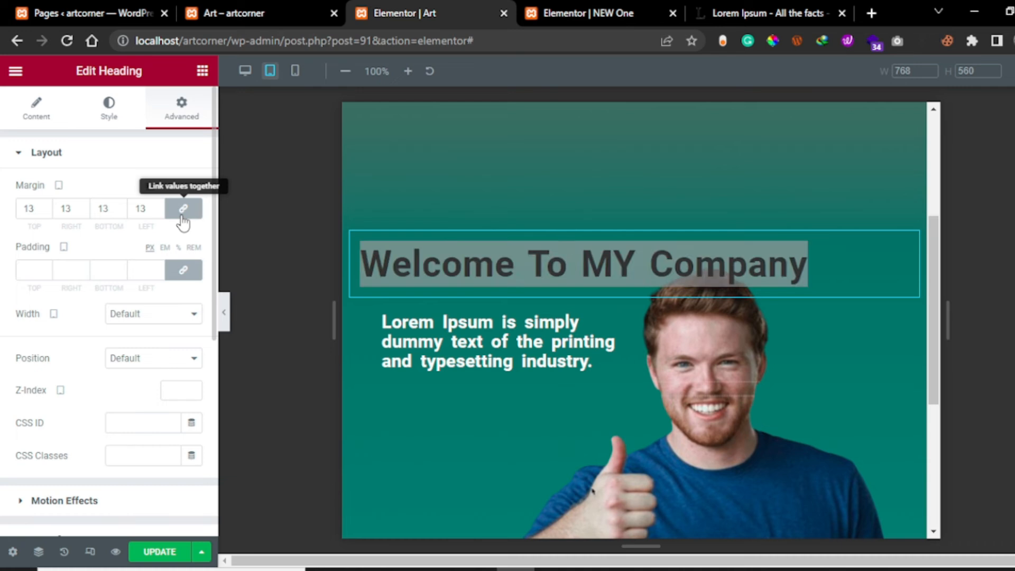
pyautogui.click(185, 209)
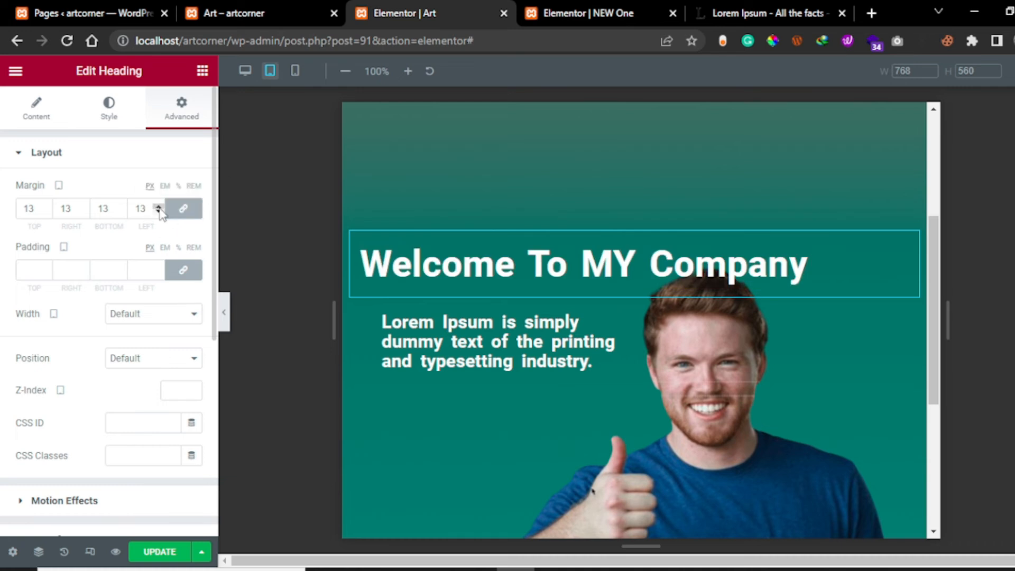
# Reset all four tablet margins of the welcome heading to 0 and preview the layout.
pyautogui.moveTo(151, 205); pyautogui.dragTo(84, 210)
pyautogui.write('0')
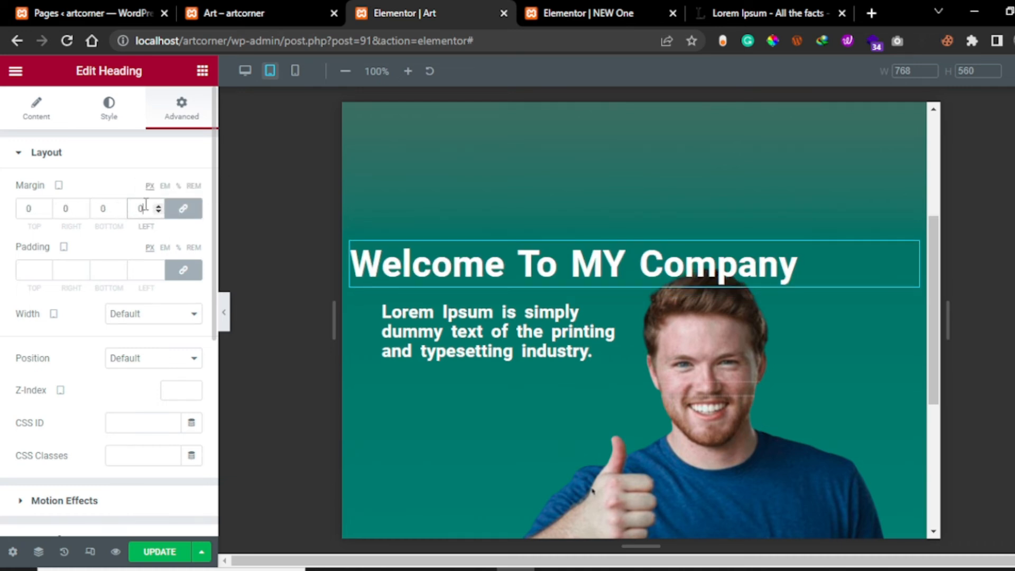
pyautogui.click(225, 312)
pyautogui.click(5, 315)
# Try tablet margins of 20 px and 30 px on all sides of the welcome heading.
pyautogui.doubleClick(100, 209)
pyautogui.write('20')
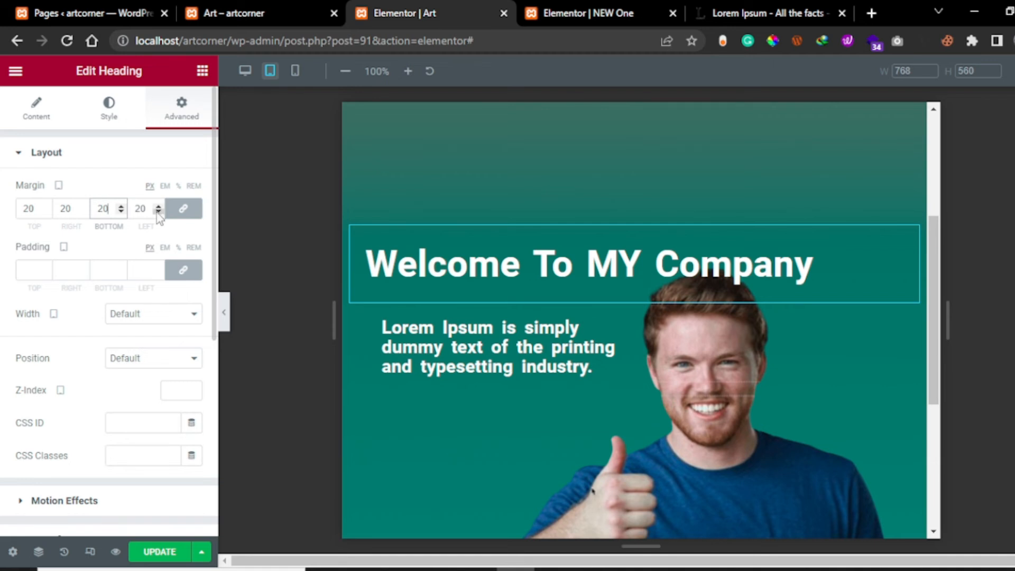
pyautogui.press('BackSpace')
pyautogui.press('BackSpace')
pyautogui.write('30')
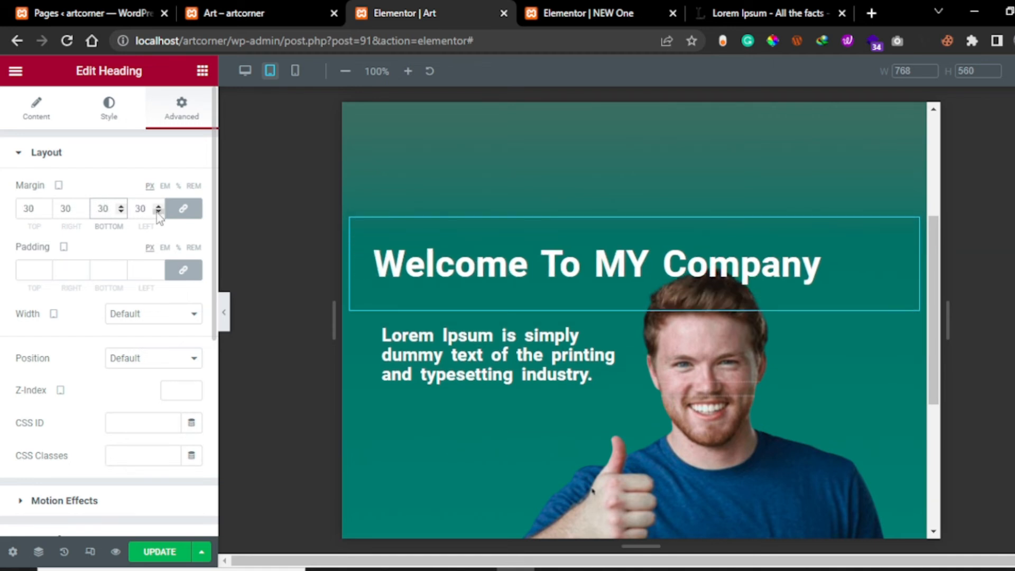
# Try tablet margins of 40 px, 50 px and again 30 px on the welcome heading.
pyautogui.press('BackSpace')
pyautogui.press('BackSpace')
pyautogui.write('40')
pyautogui.press('BackSpace')
pyautogui.press('BackSpace')
pyautogui.write('50')
pyautogui.press('BackSpace')
pyautogui.press('BackSpace')
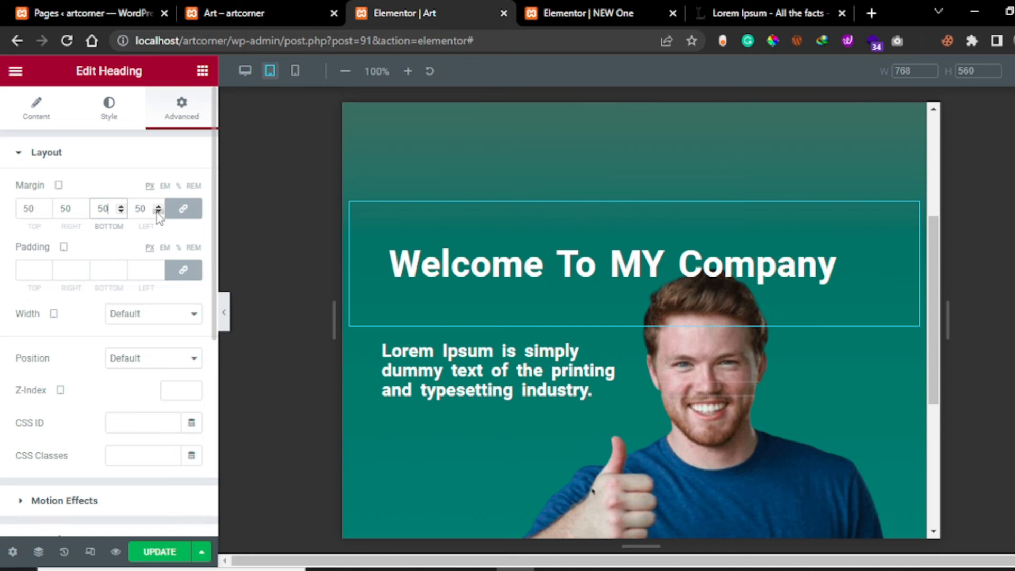
pyautogui.write('30')
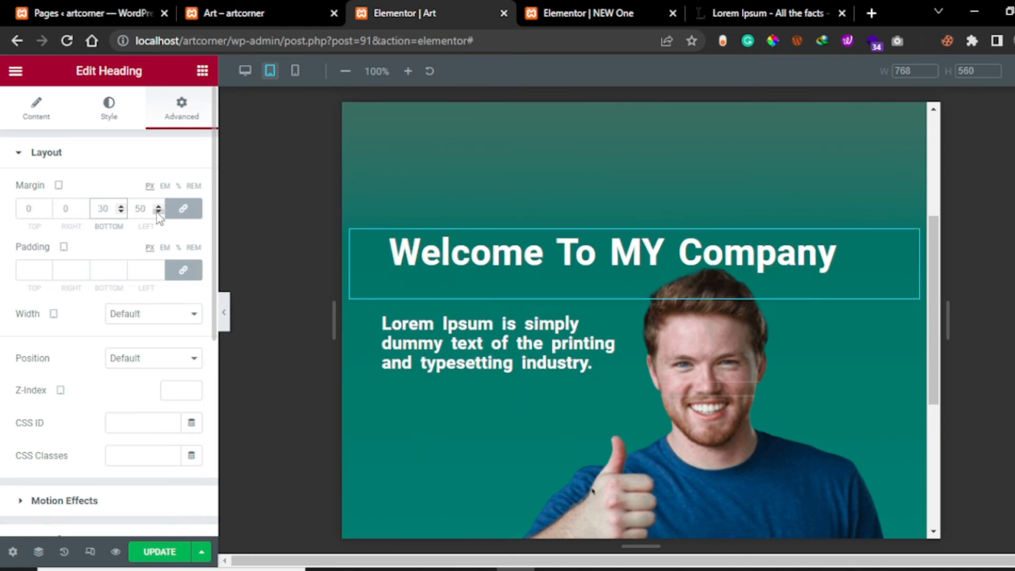
# Set all four tablet margins of the welcome heading to 20 px and preview the header and hero layout.
pyautogui.press('BackSpace')
pyautogui.press('BackSpace')
pyautogui.write('2')
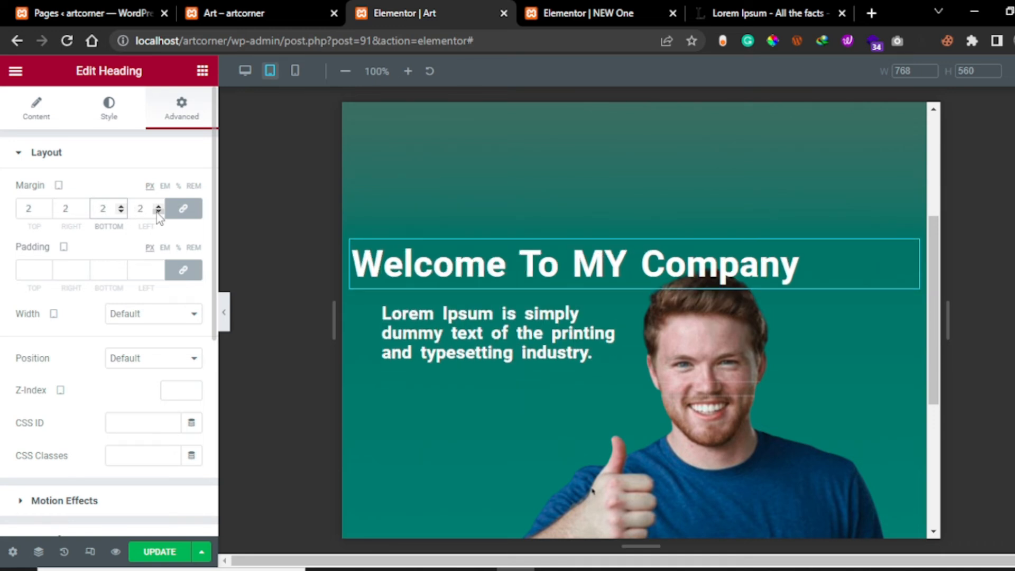
pyautogui.write('0')
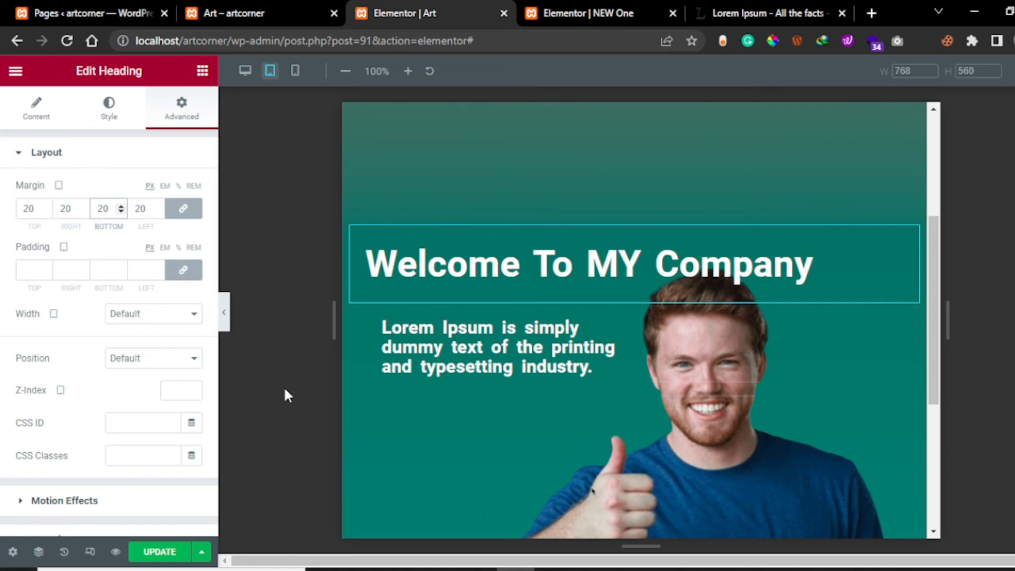
pyautogui.click(226, 313)
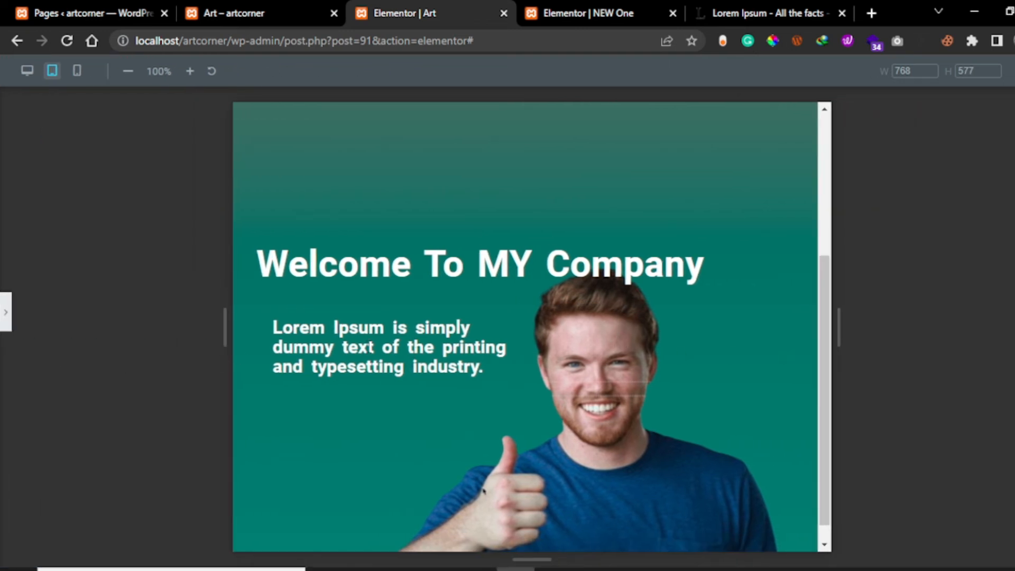
pyautogui.click(9, 311)
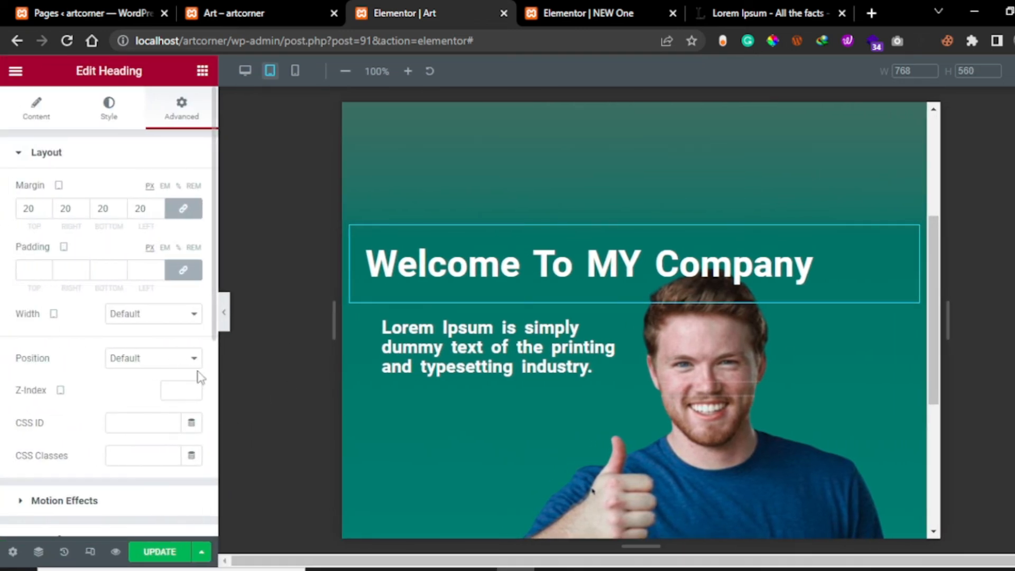
pyautogui.click(224, 314)
pyautogui.scroll(4, 475, 276)
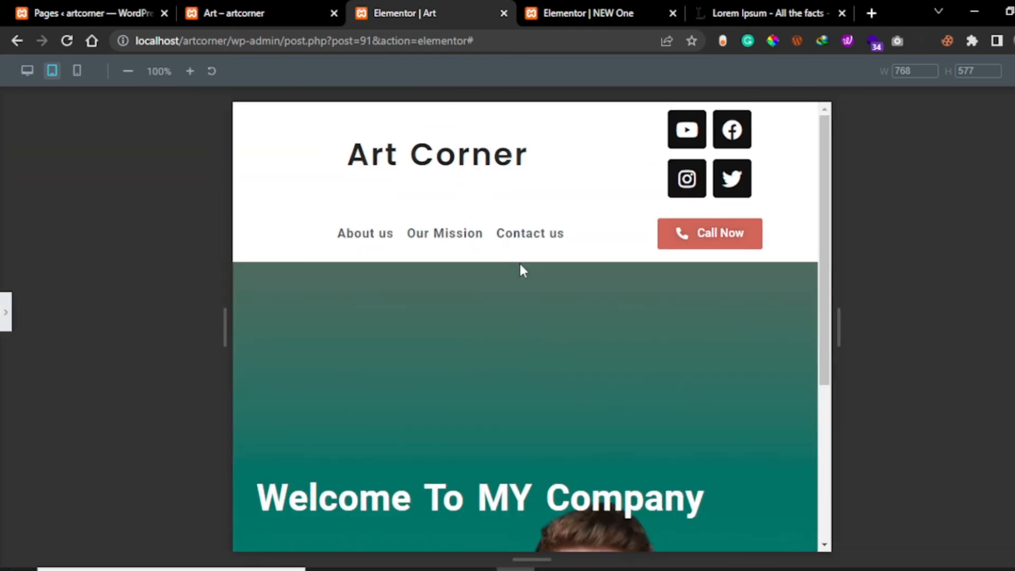
pyautogui.scroll(-5, 507, 339)
pyautogui.click(5, 312)
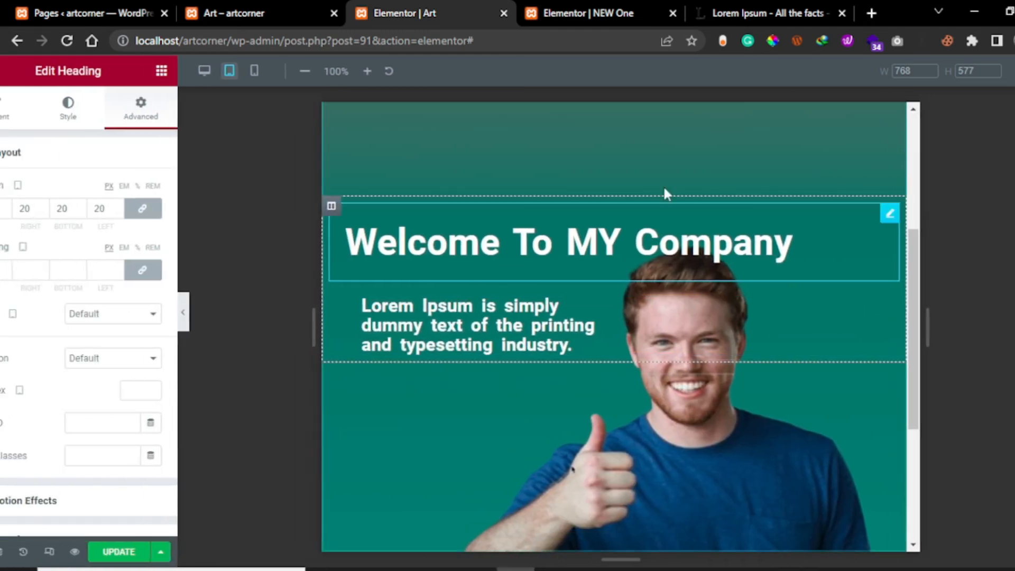
# Set the tablet width of the hero section's background overlay image of the man to 615 px.
pyautogui.scroll(4, 663, 191)
pyautogui.click(634, 232)
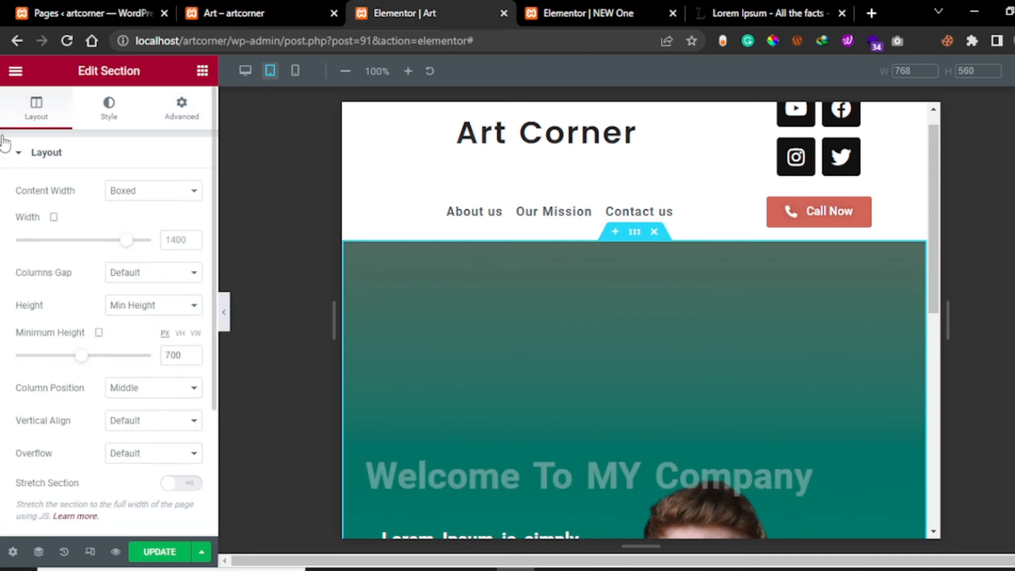
pyautogui.click(109, 106)
pyautogui.scroll(-4, 113, 247)
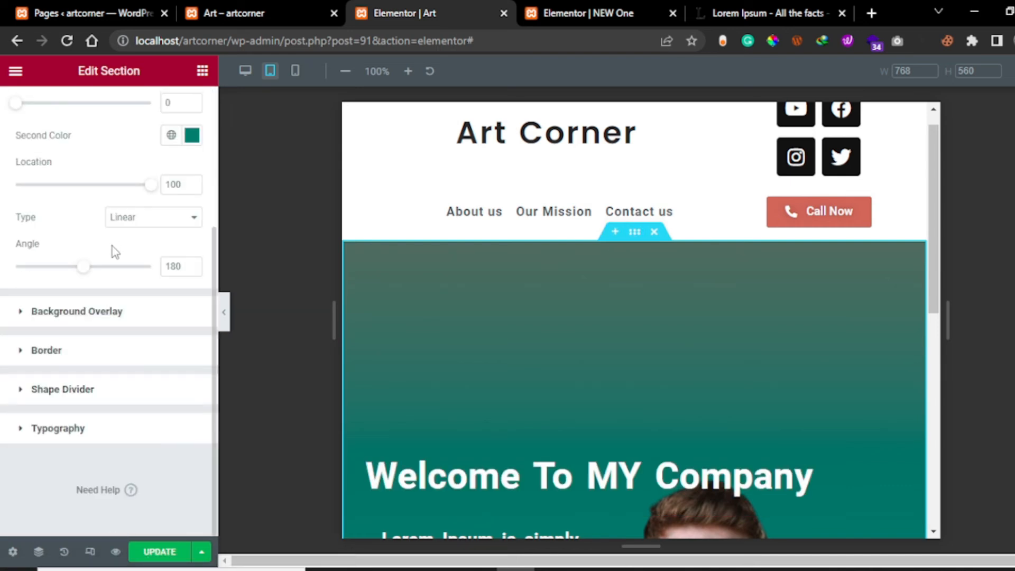
pyautogui.scroll(3, 116, 251)
pyautogui.click(143, 151)
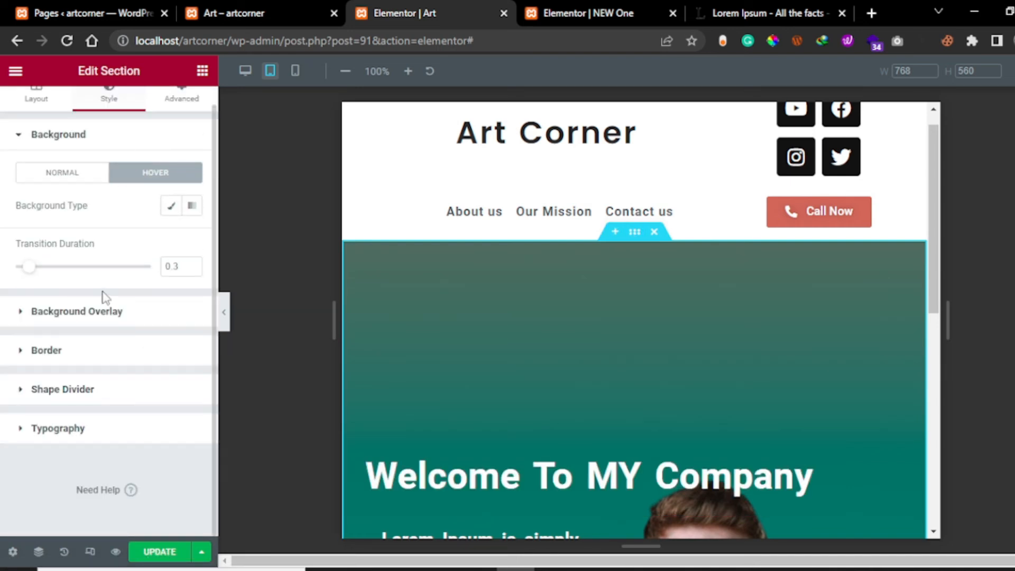
pyautogui.click(118, 317)
pyautogui.scroll(-3, 185, 338)
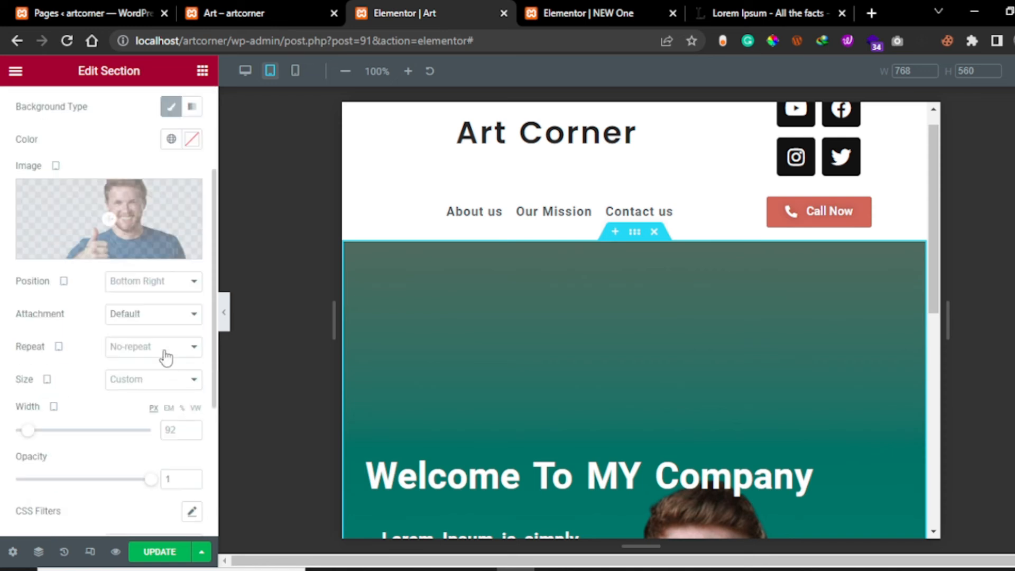
pyautogui.scroll(-2, 571, 349)
pyautogui.scroll(-2, 354, 390)
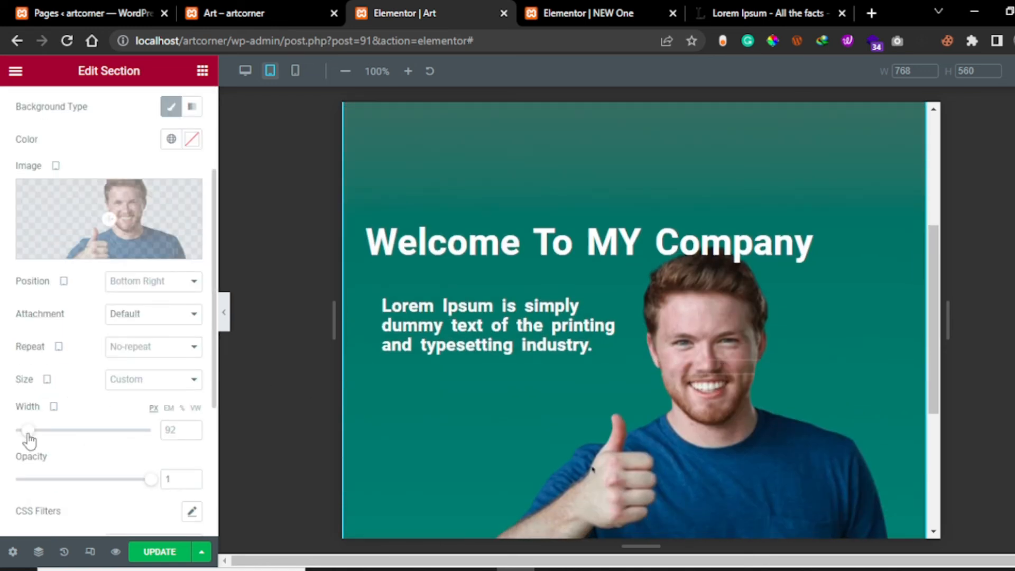
pyautogui.moveTo(31, 438); pyautogui.dragTo(106, 449)
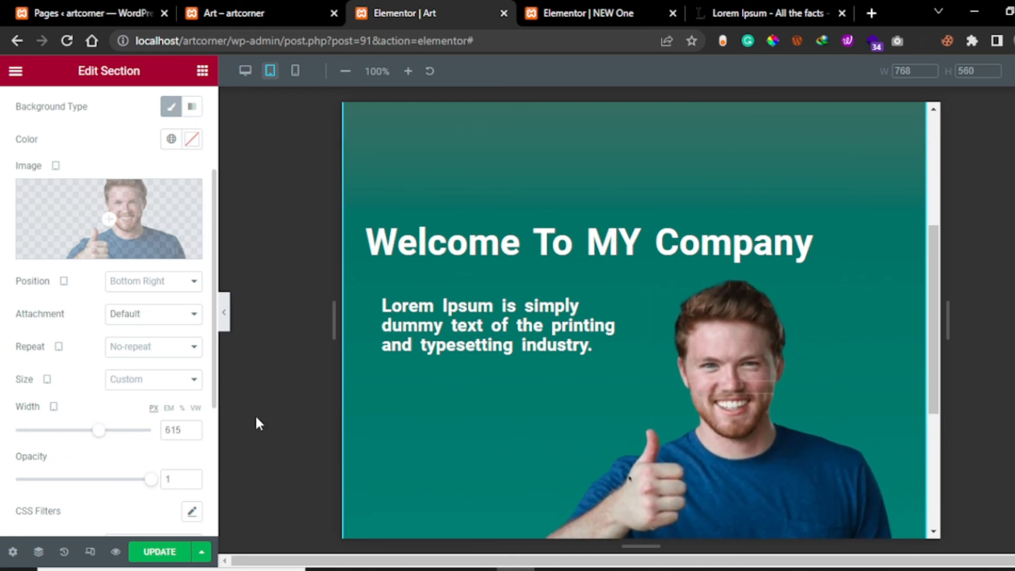
# Save the page and review the tablet layout from the hero section back up to the header.
pyautogui.scroll(-3, 403, 423)
pyautogui.hotkey('ctrl', 's')
pyautogui.scroll(7, 411, 354)
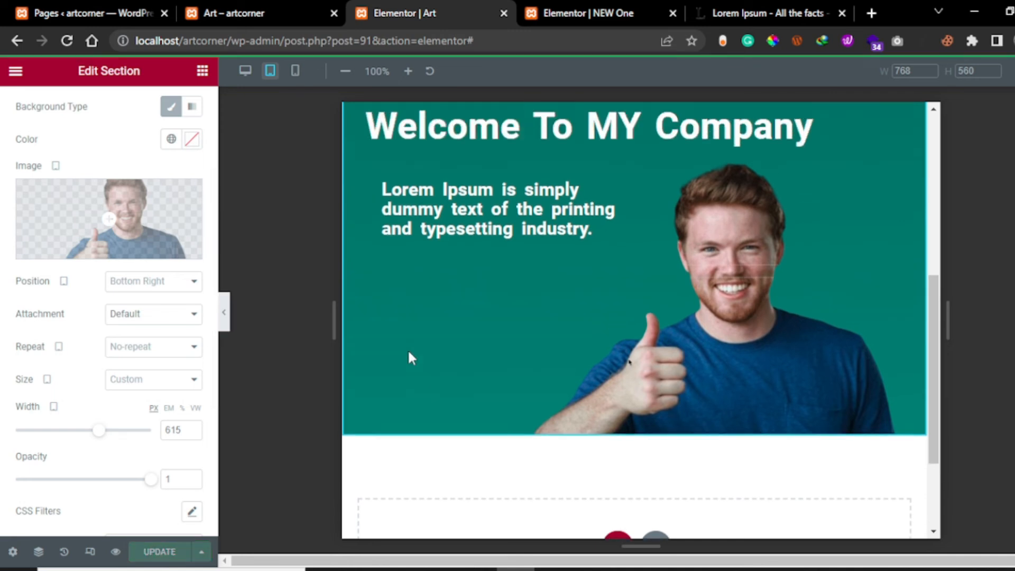
pyautogui.scroll(-4, 414, 354)
pyautogui.scroll(4, 582, 329)
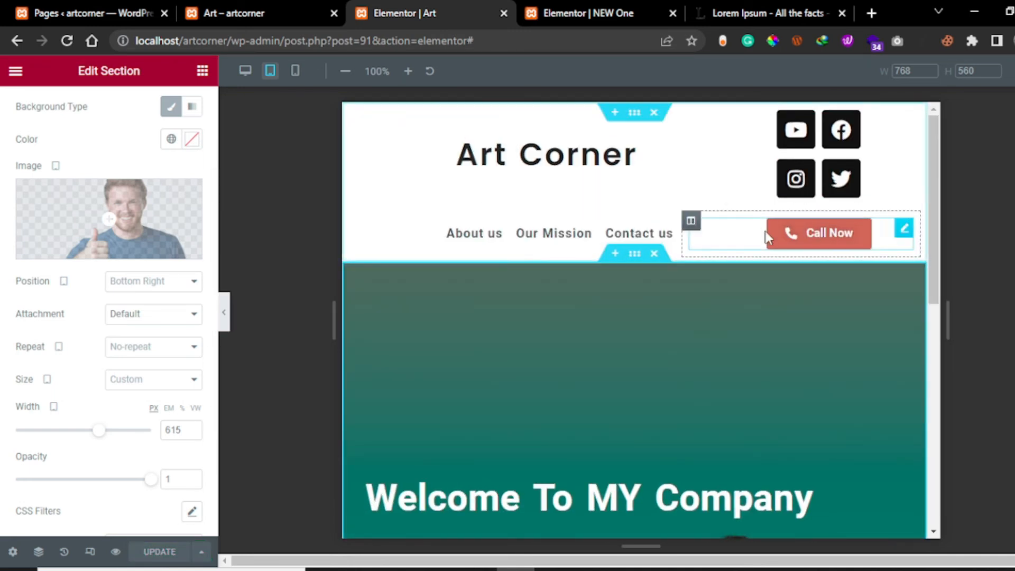
# Switch the page preview from tablet to mobile and review the header and hero section there.
pyautogui.scroll(-5, 497, 367)
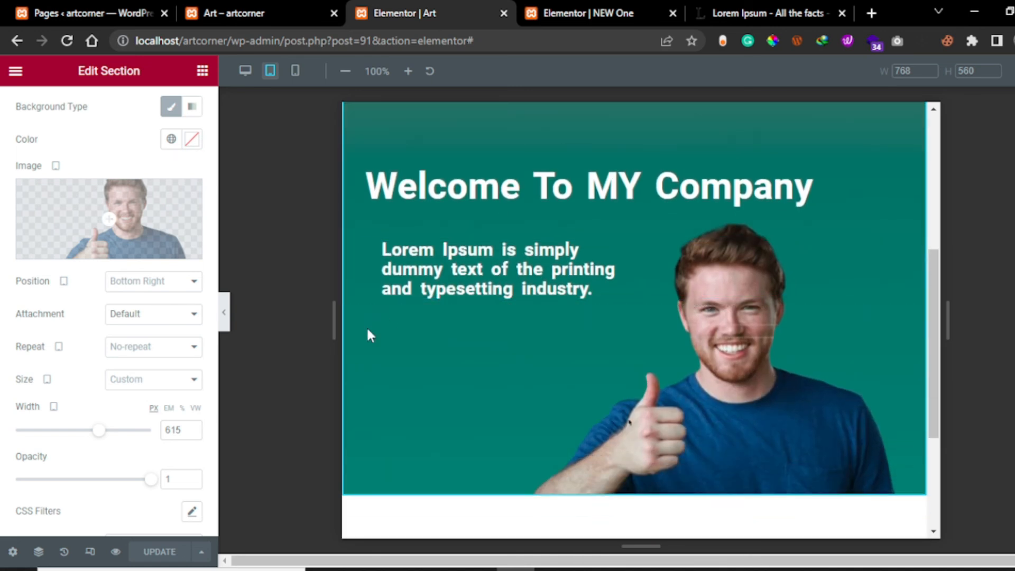
pyautogui.click(295, 71)
pyautogui.scroll(-8, 633, 291)
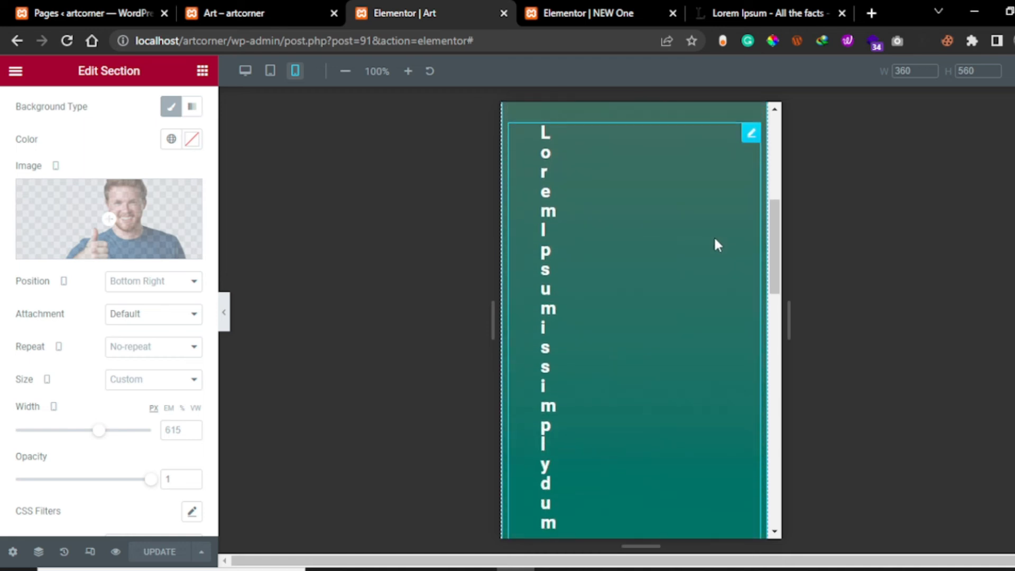
pyautogui.scroll(3, 746, 212)
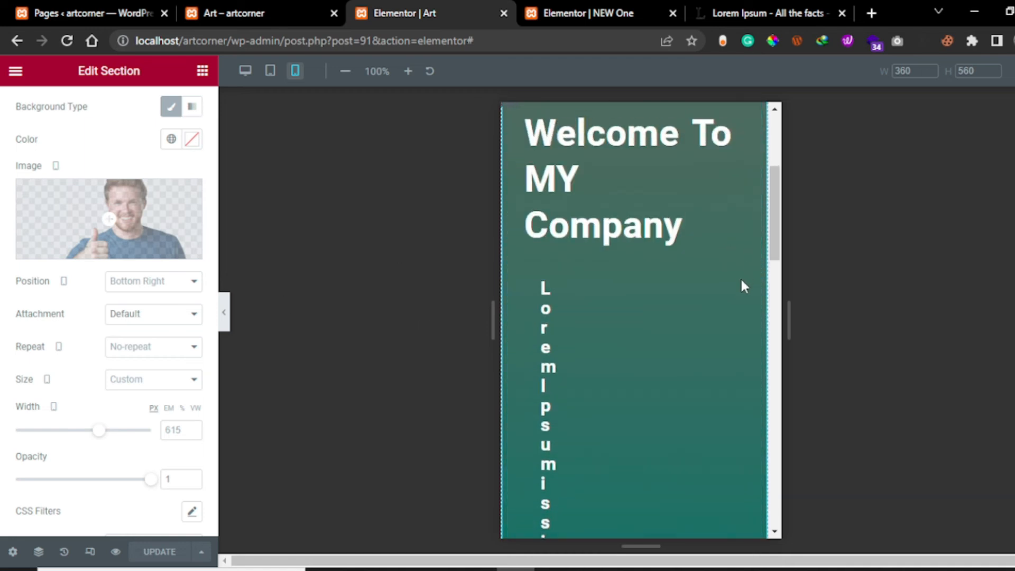
pyautogui.scroll(4, 740, 288)
pyautogui.scroll(-1, 708, 338)
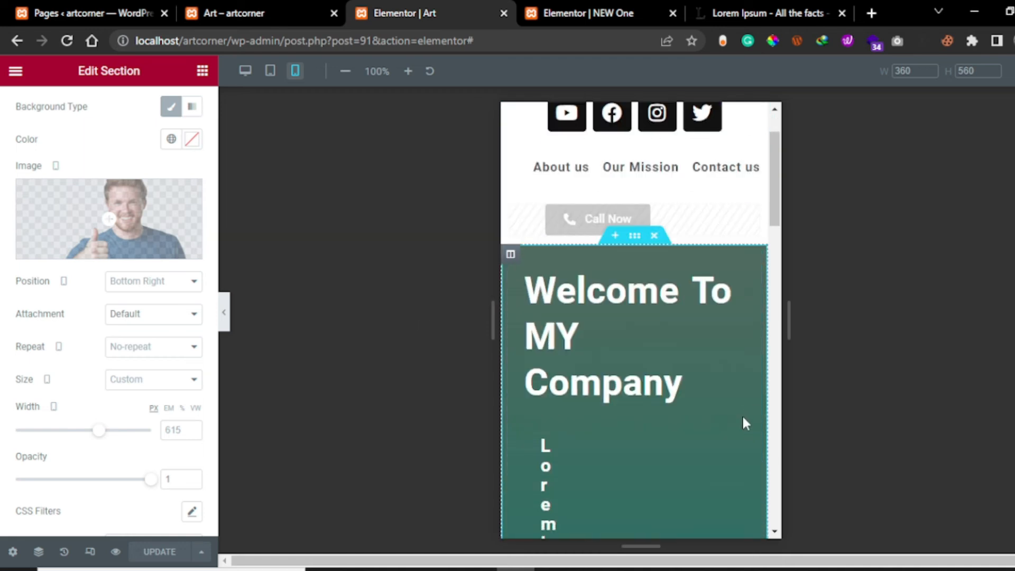
# Set the welcome heading's mobile font size to 18 px.
pyautogui.click(751, 262)
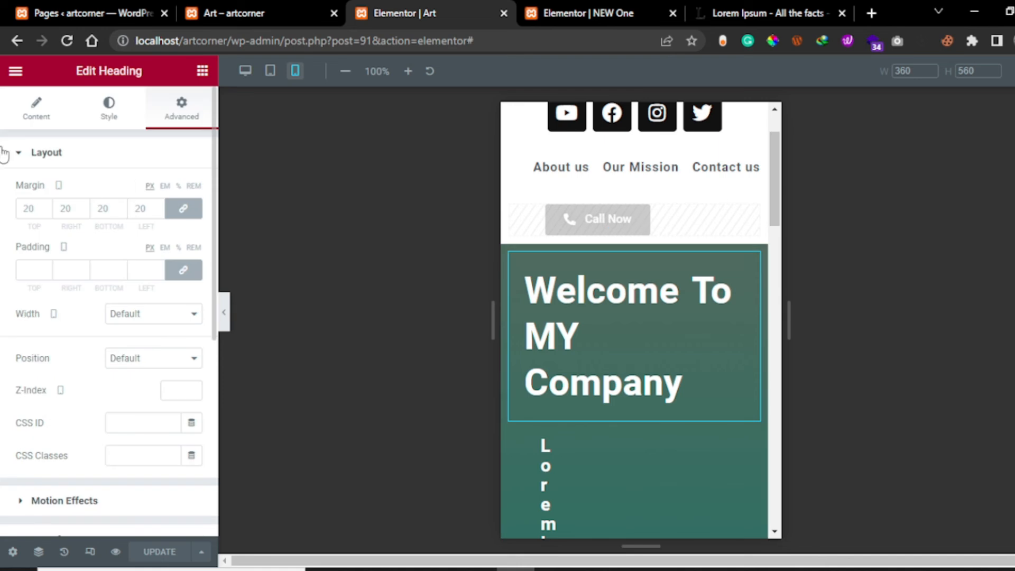
pyautogui.click(107, 113)
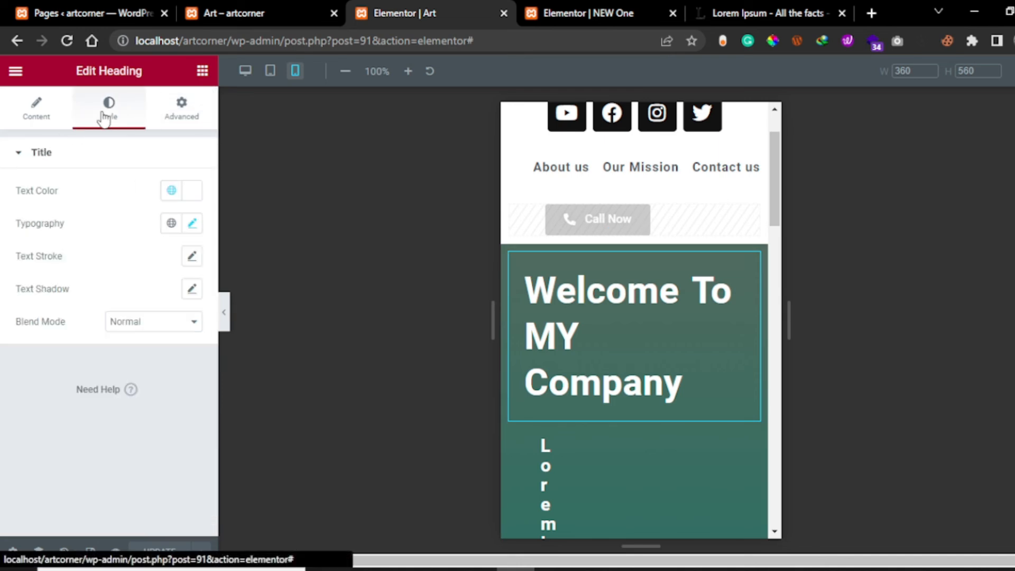
pyautogui.click(192, 223)
pyautogui.scroll(-2, 127, 333)
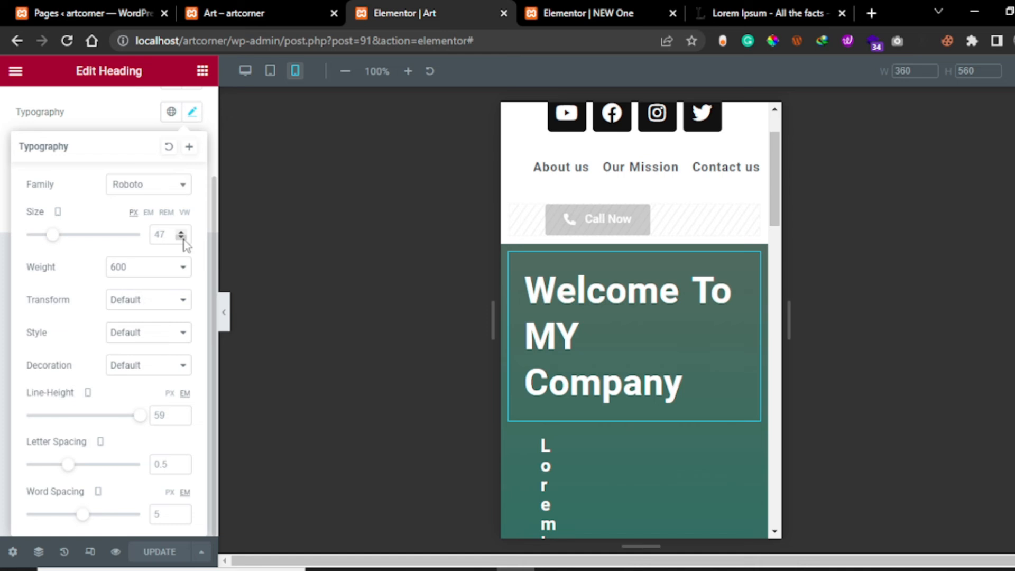
pyautogui.moveTo(50, 242); pyautogui.dragTo(34, 243)
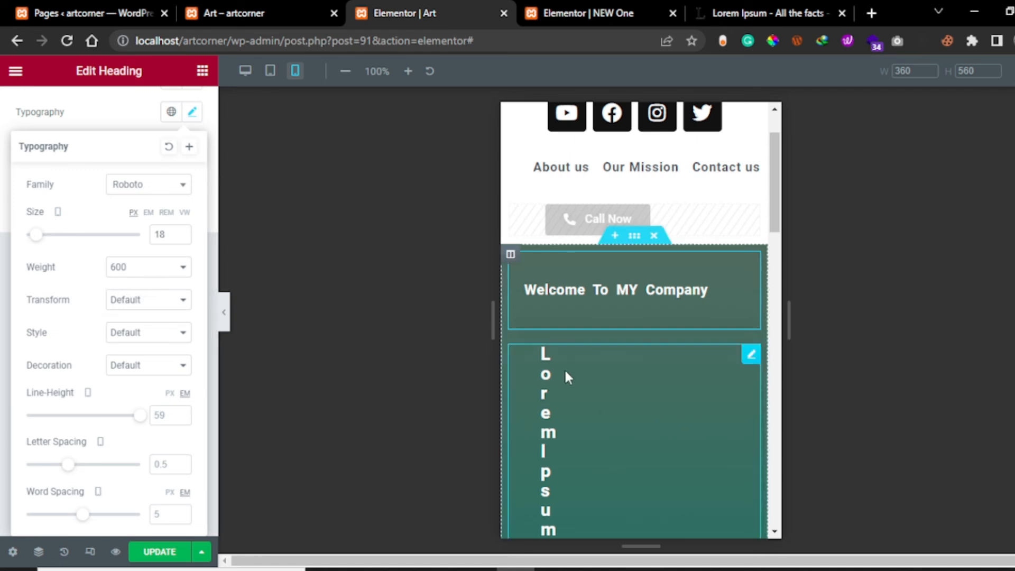
# Set all four mobile margins of the Lorem Ipsum text to -9 px.
pyautogui.scroll(-2, 563, 368)
pyautogui.click(751, 277)
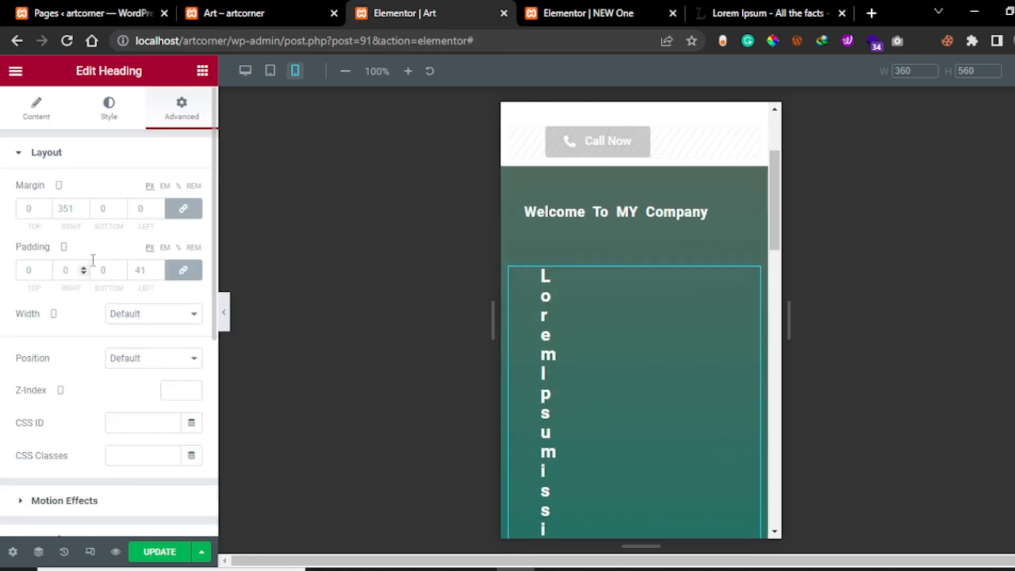
pyautogui.click(84, 212)
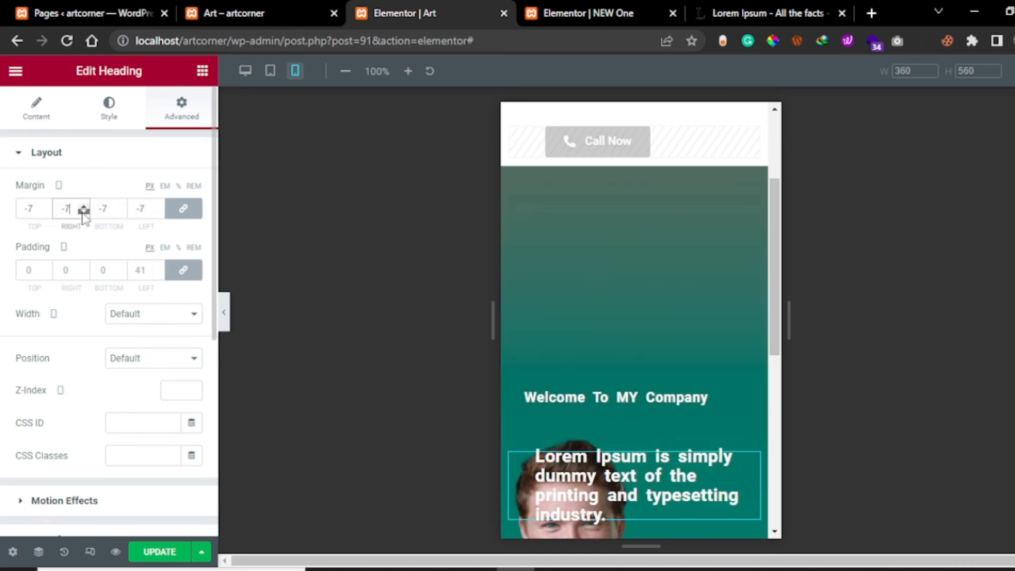
pyautogui.click(84, 205)
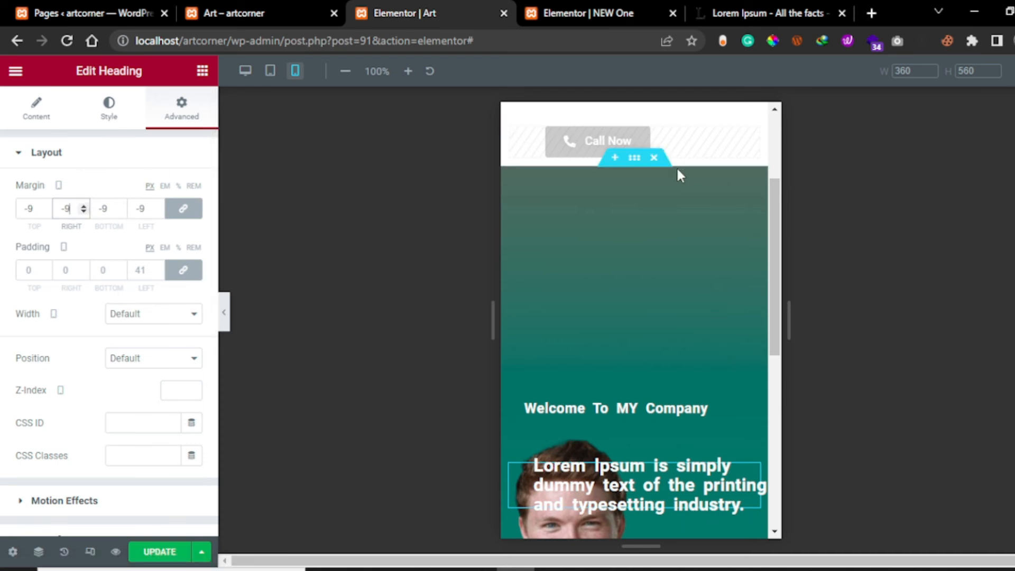
# Set the hero section's mobile minimum height to 400 px.
pyautogui.click(634, 157)
pyautogui.scroll(-2, 139, 358)
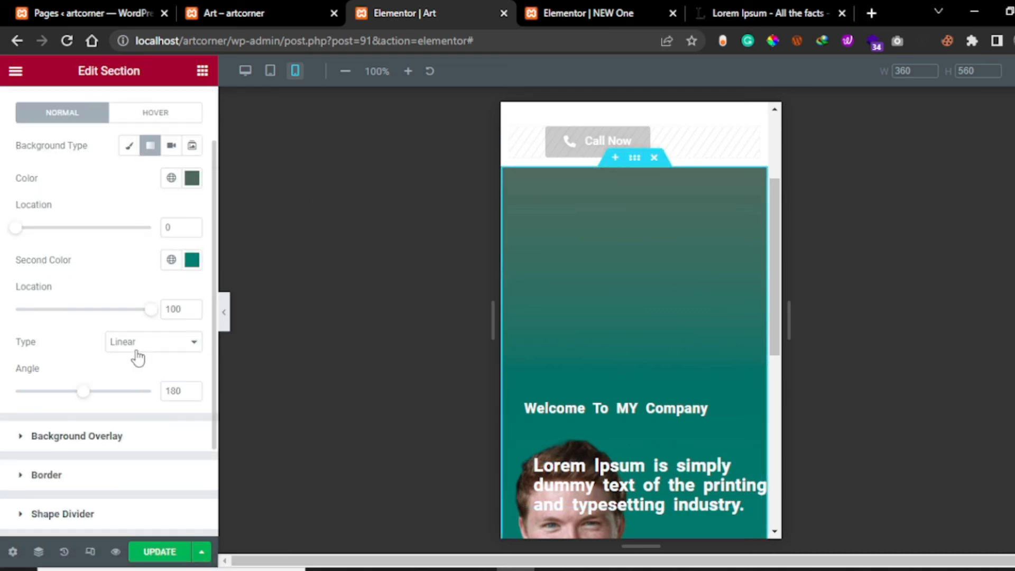
pyautogui.scroll(-1, 137, 360)
pyautogui.scroll(3, 79, 344)
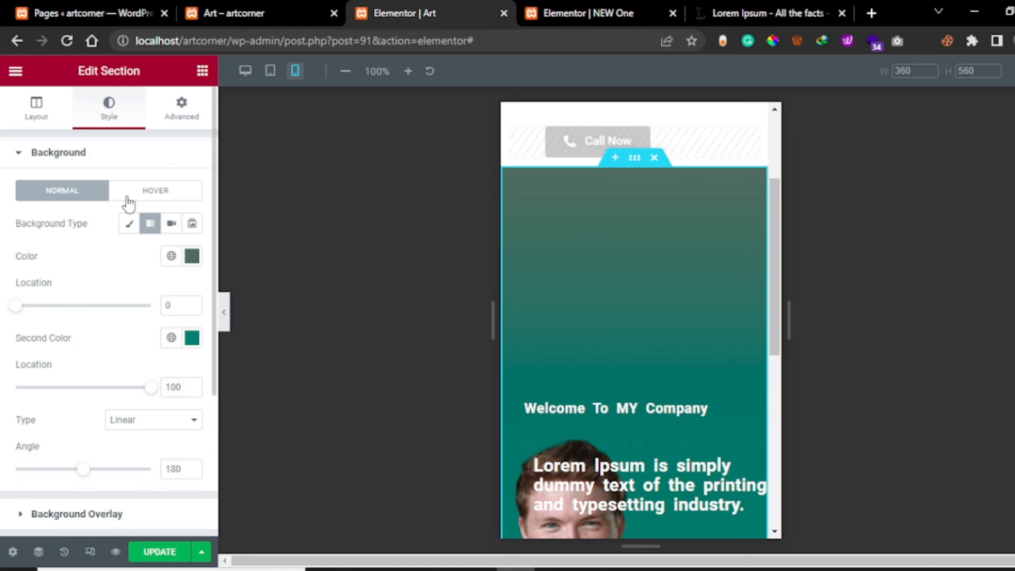
pyautogui.click(36, 111)
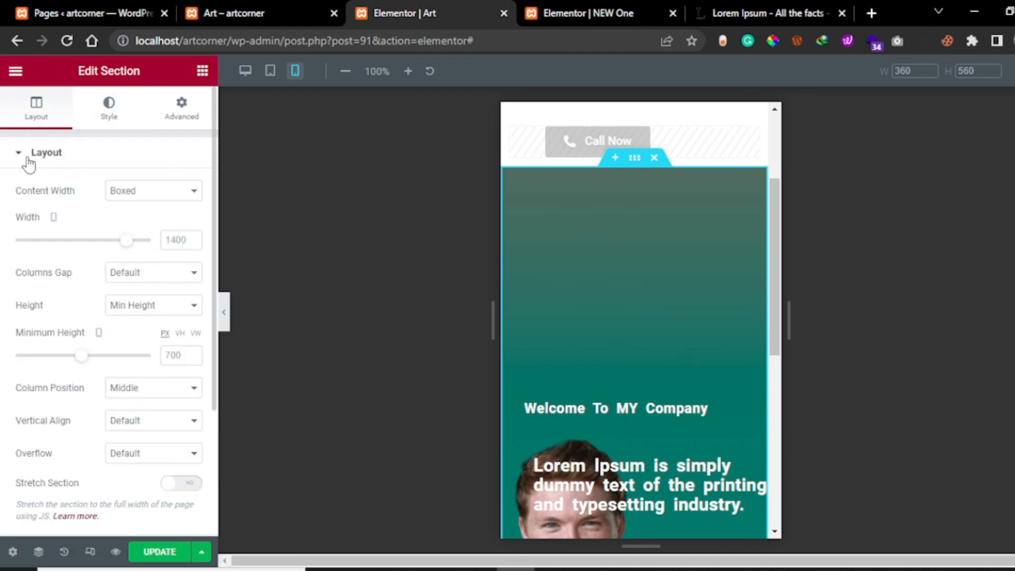
pyautogui.click(178, 358)
pyautogui.write('400')
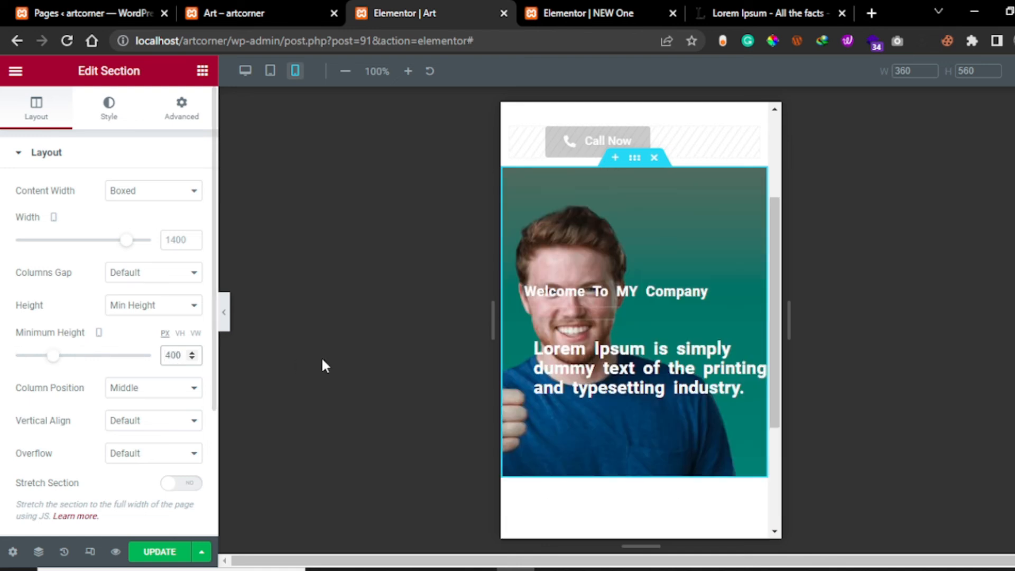
# Try a mobile minimum height of 500 px on the hero section and review how the man's image and texts fit.
pyautogui.press('BackSpace')
pyautogui.press('BackSpace')
pyautogui.press('BackSpace')
pyautogui.write('500')
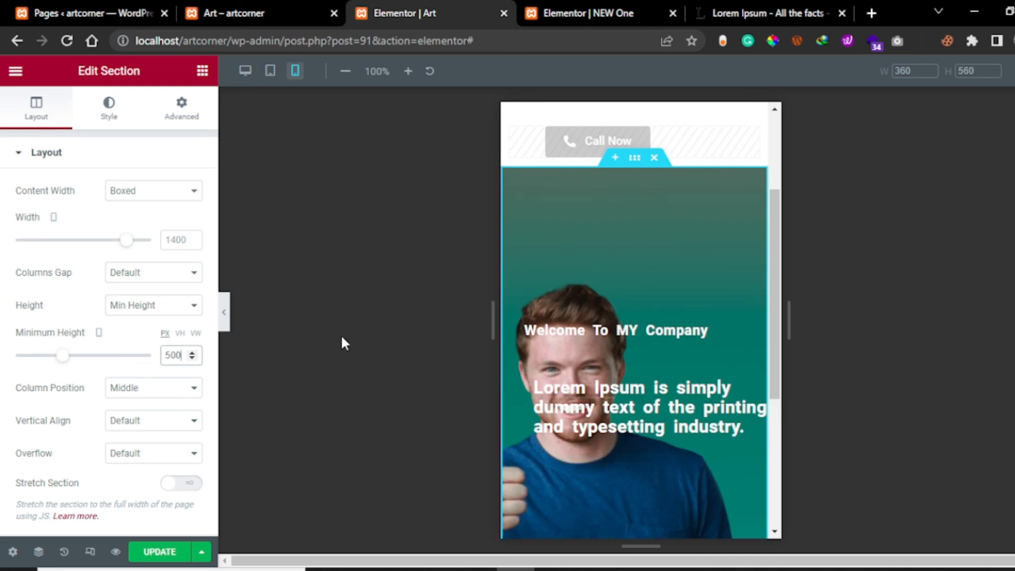
pyautogui.scroll(-3, 713, 466)
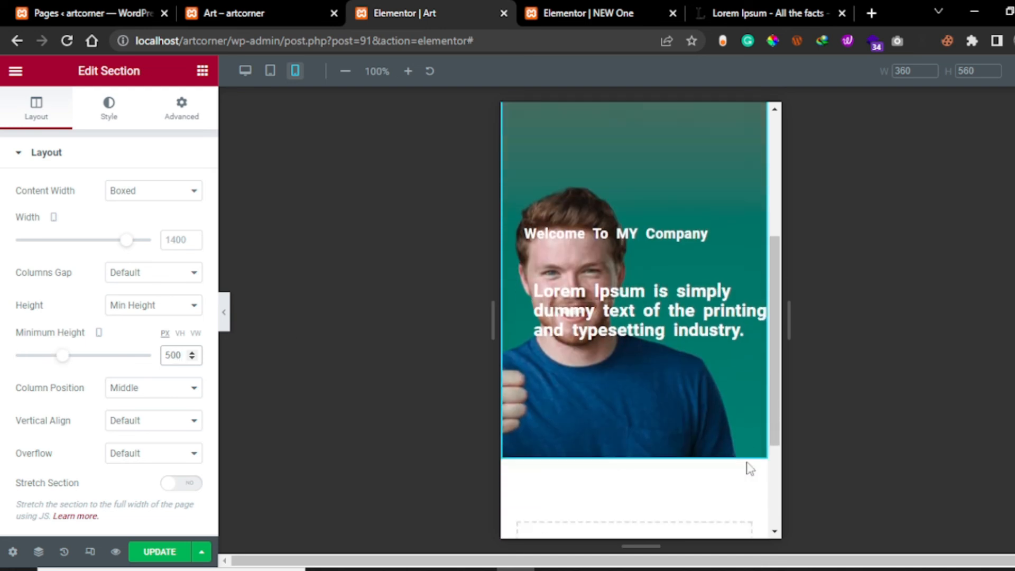
pyautogui.scroll(1, 714, 468)
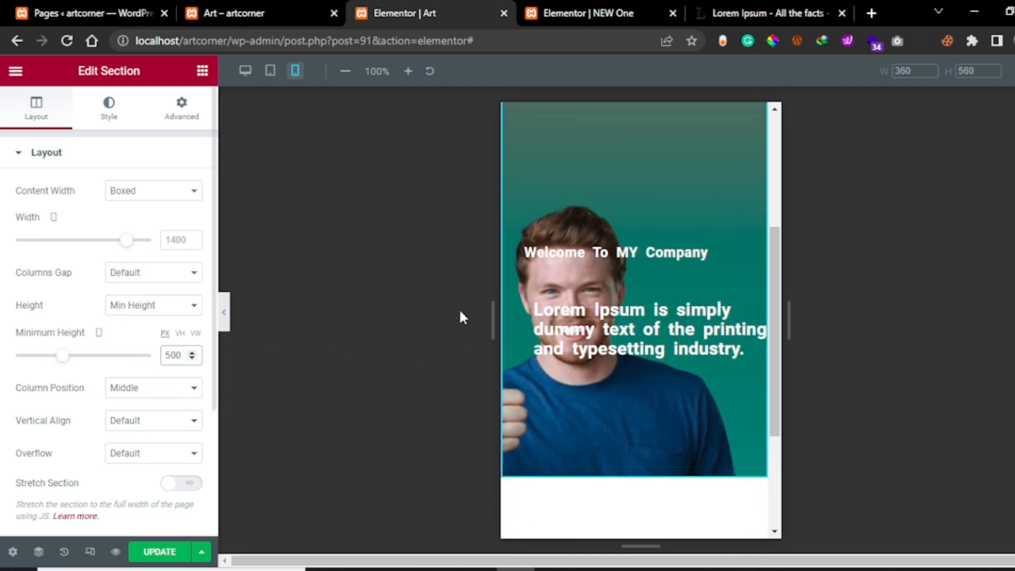
pyautogui.scroll(1, 606, 354)
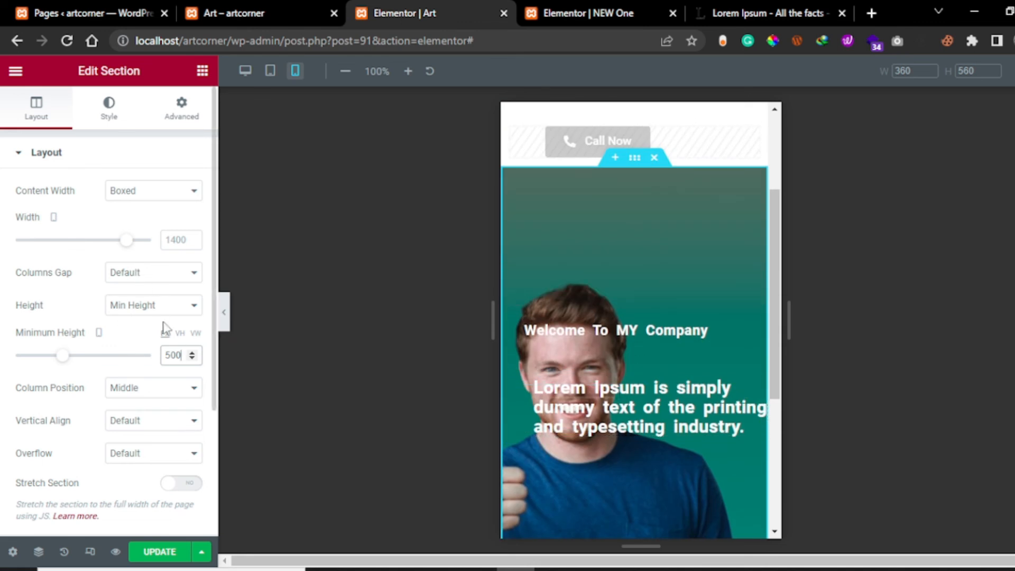
# Set the mobile width of the hero section's background overlay image of the man to 276 px and review the result.
pyautogui.click(109, 108)
pyautogui.scroll(-2, 114, 370)
pyautogui.scroll(2, 119, 360)
pyautogui.scroll(-3, 114, 366)
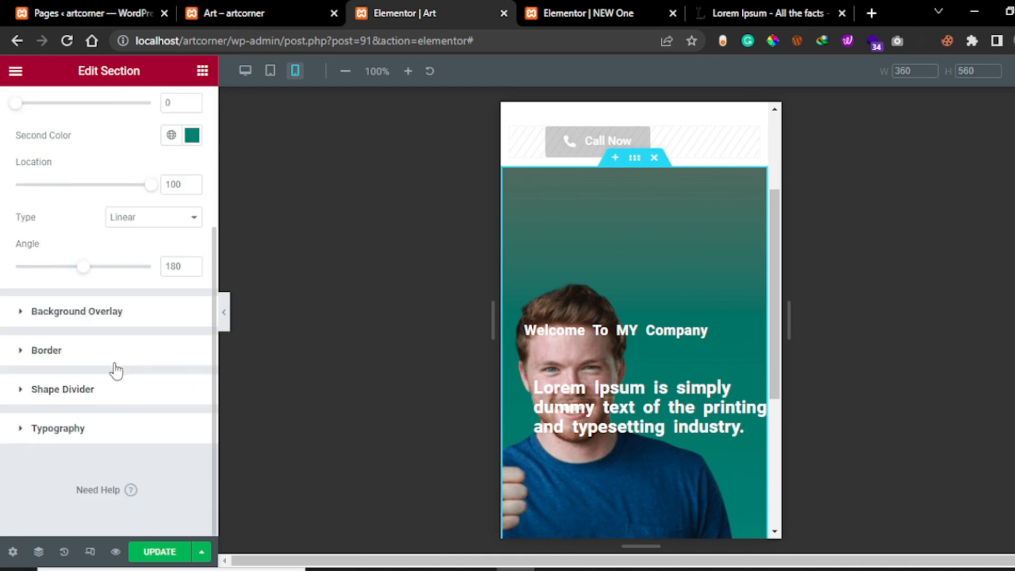
pyautogui.click(73, 319)
pyautogui.scroll(-3, 79, 338)
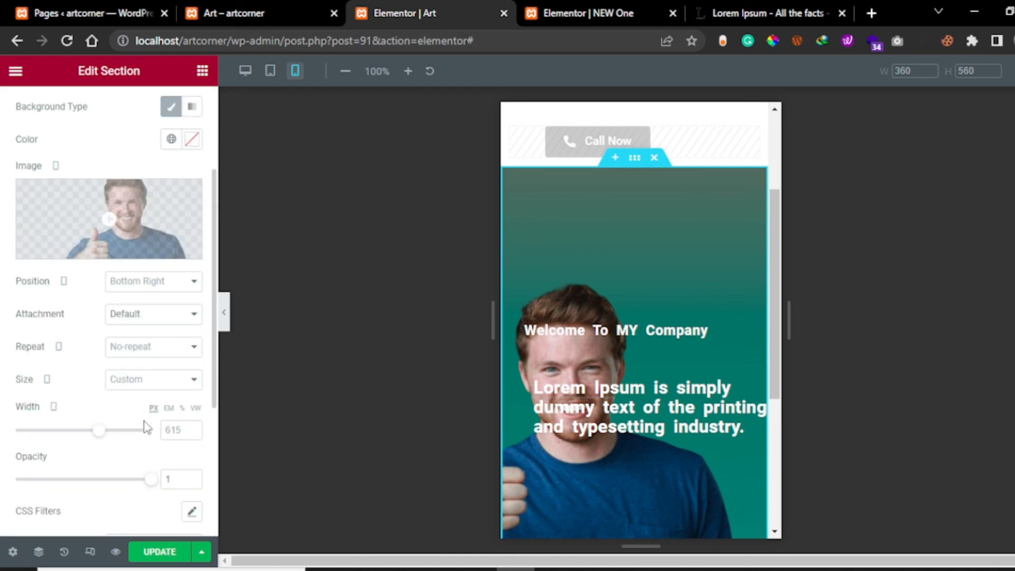
pyautogui.scroll(-2, 132, 478)
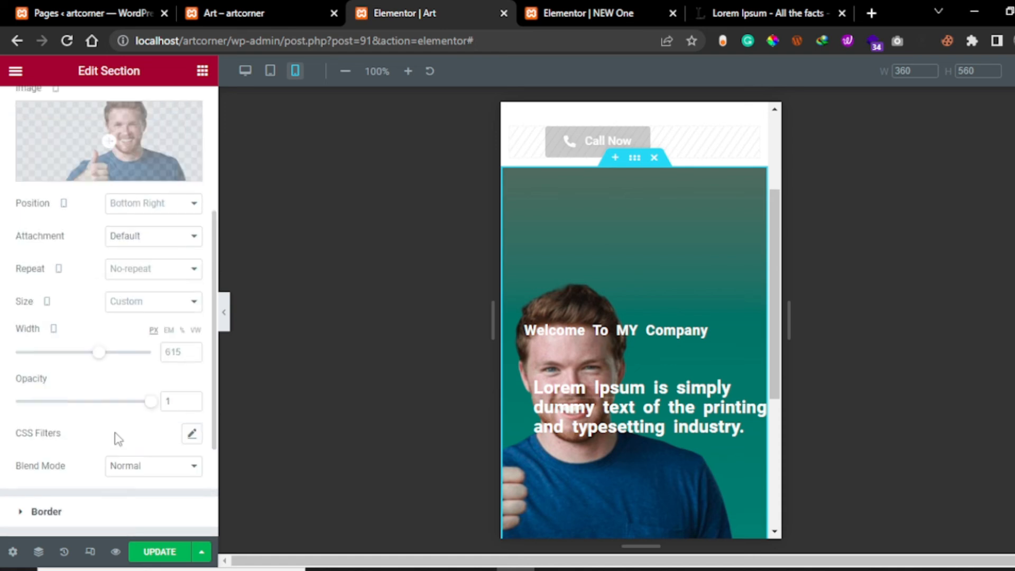
pyautogui.scroll(4, 132, 220)
pyautogui.moveTo(102, 512); pyautogui.dragTo(57, 506)
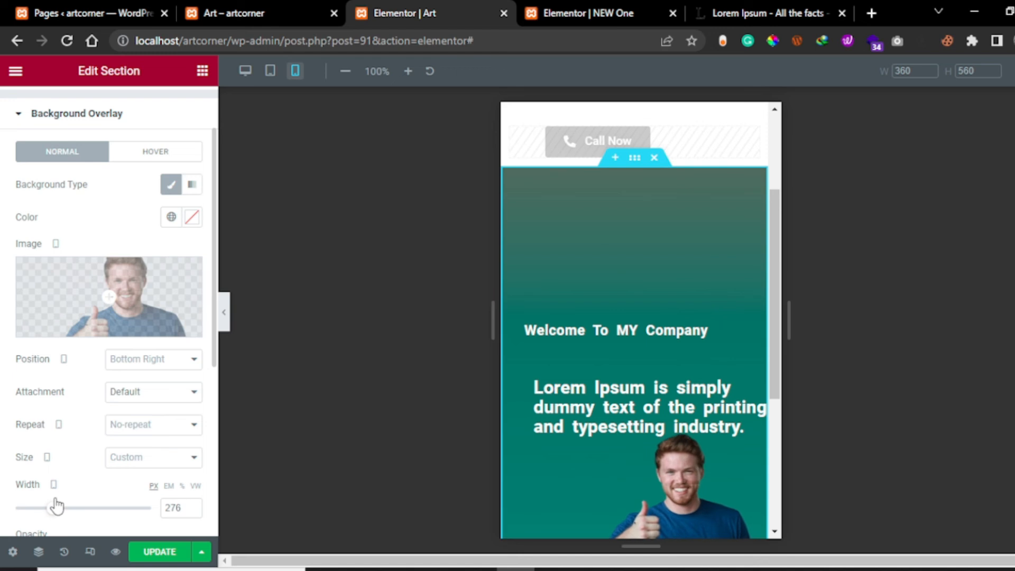
pyautogui.scroll(-3, 600, 510)
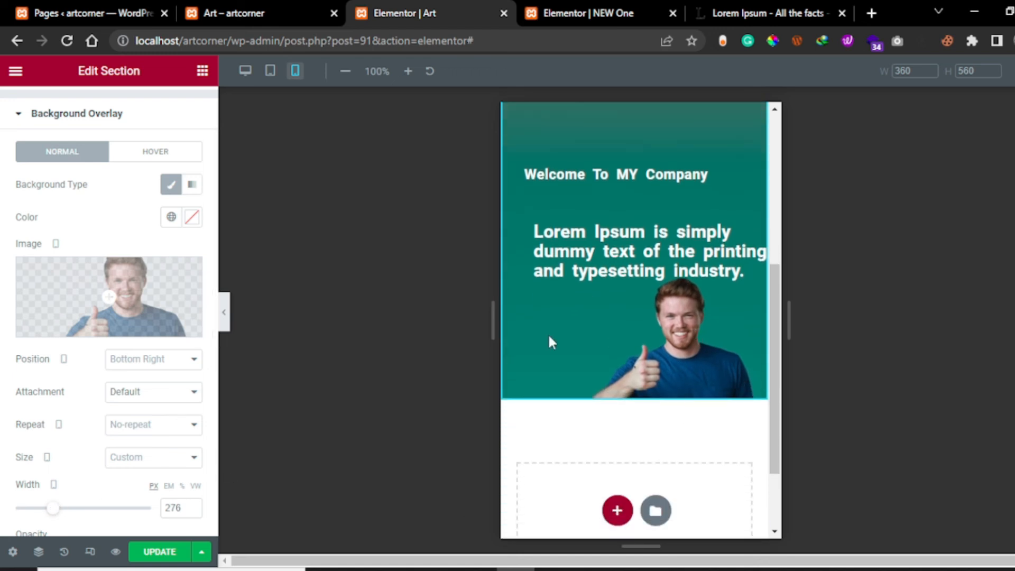
pyautogui.scroll(3, 600, 310)
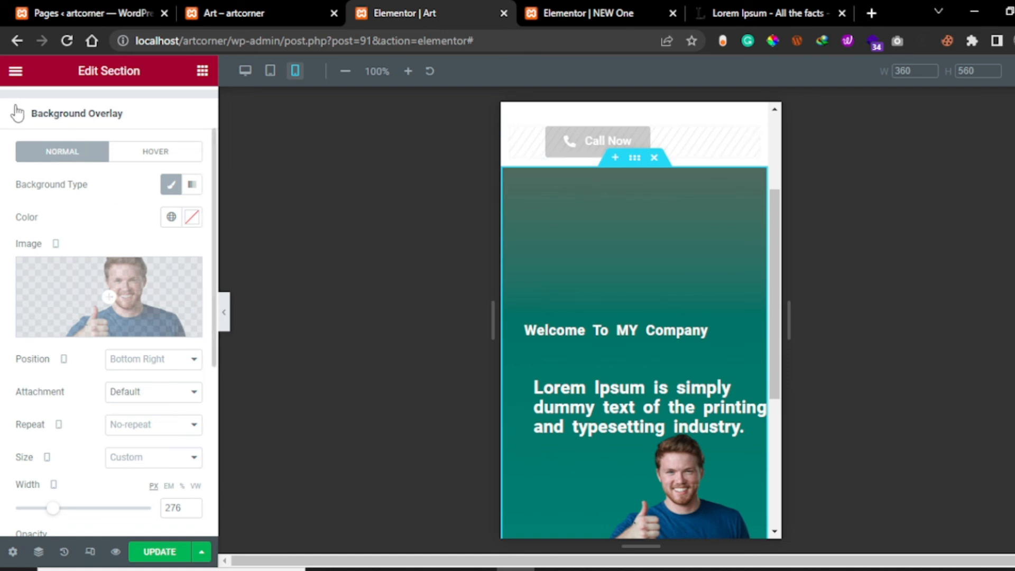
# Reduce the hero section's mobile minimum height to 400 px.
pyautogui.scroll(3, 48, 206)
pyautogui.click(36, 111)
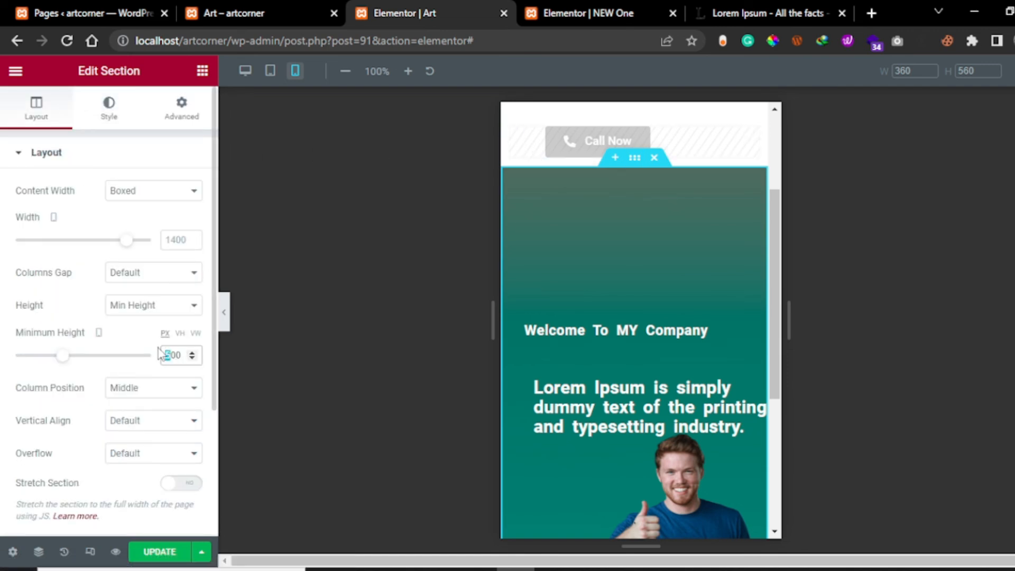
pyautogui.write('4')
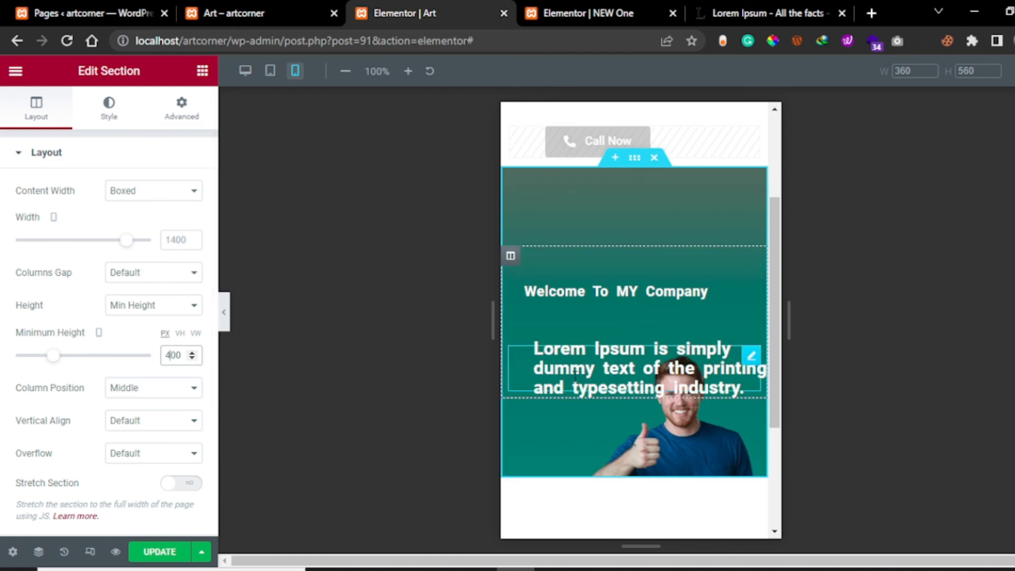
# Set the Lorem Ipsum text's mobile font size to 11 px.
pyautogui.click(752, 357)
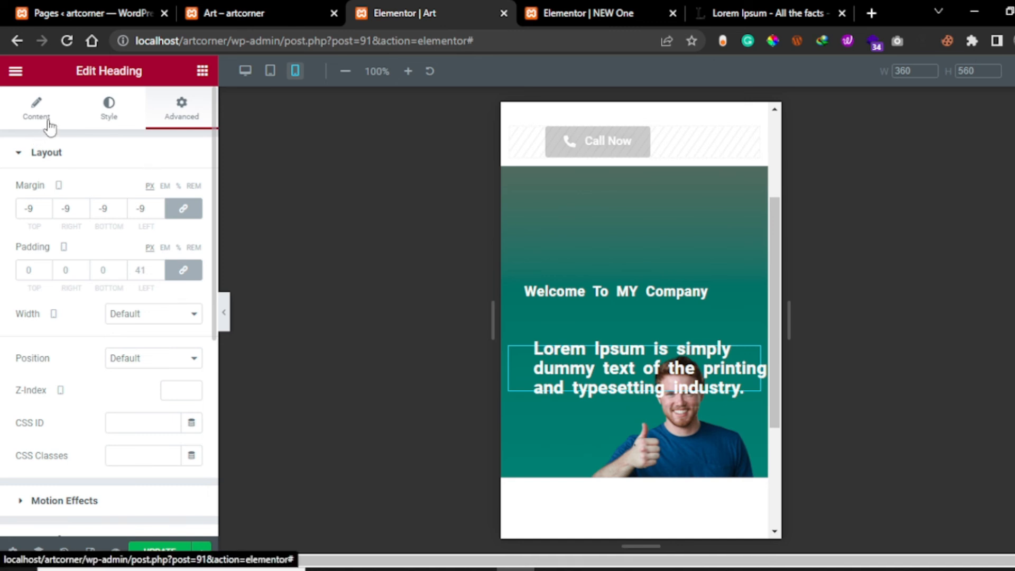
pyautogui.click(36, 108)
pyautogui.click(108, 109)
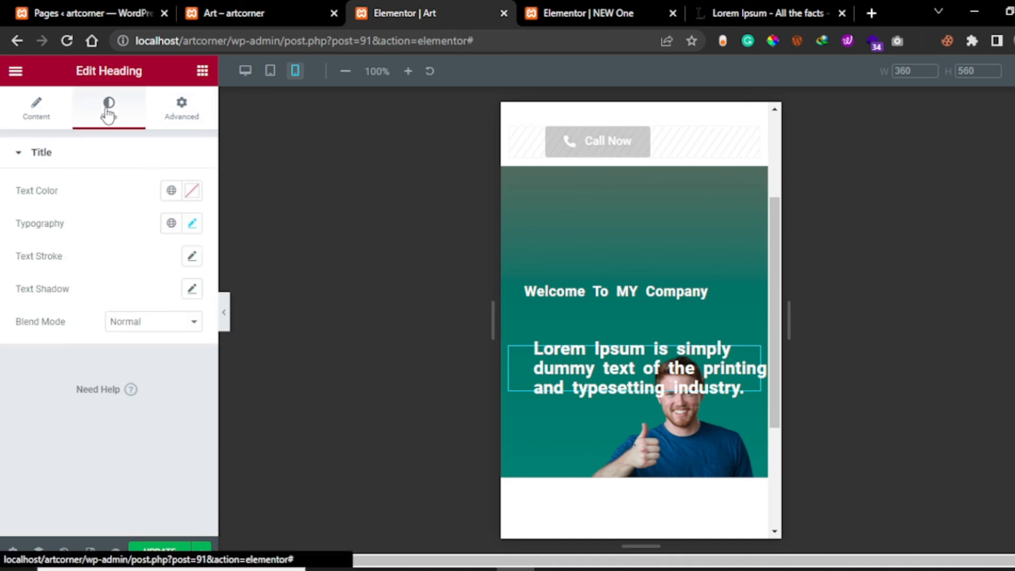
pyautogui.click(192, 225)
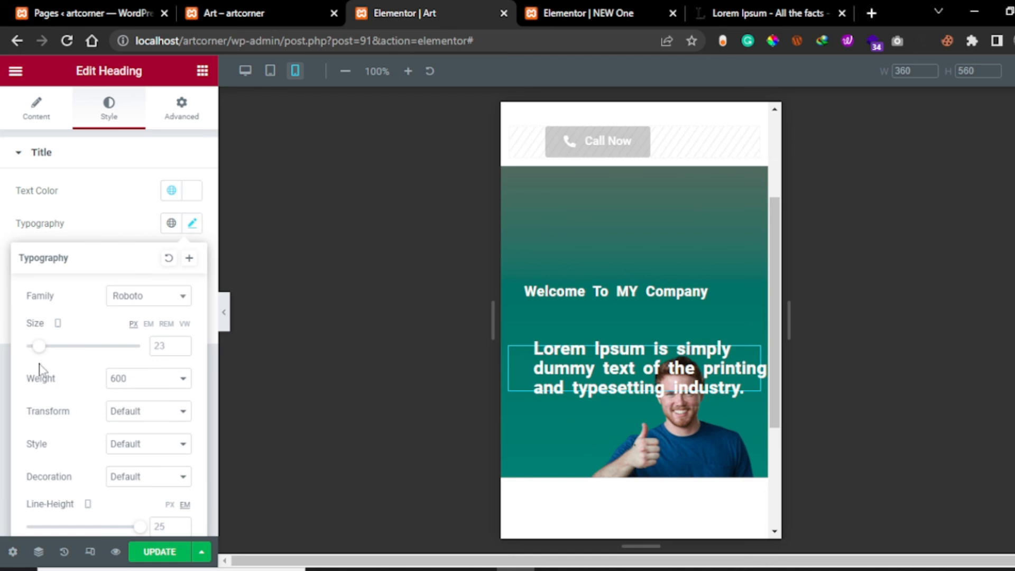
pyautogui.moveTo(43, 355); pyautogui.dragTo(37, 355)
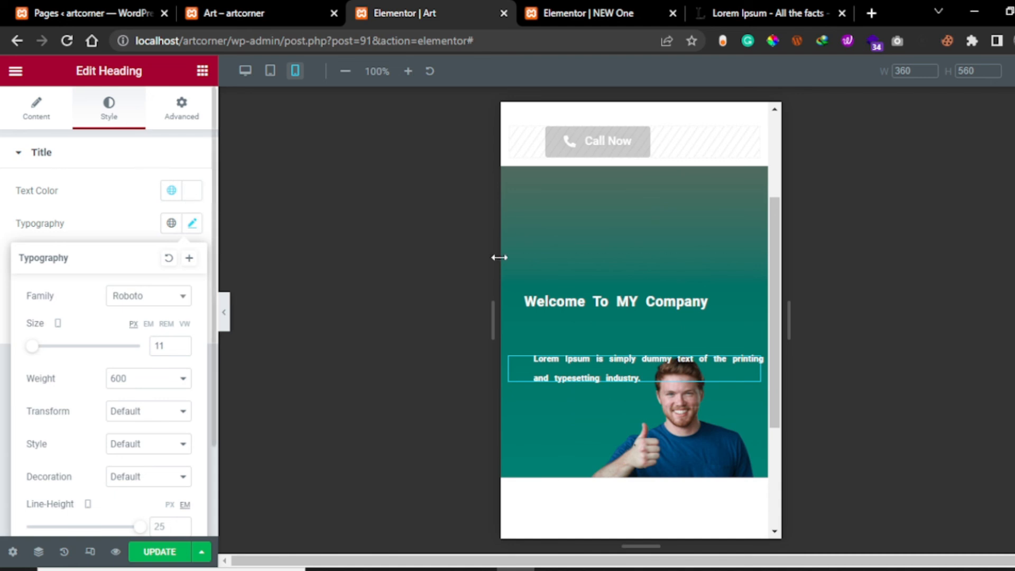
# Unlink the welcome heading's mobile margins and set all four to 0 px.
pyautogui.click(750, 274)
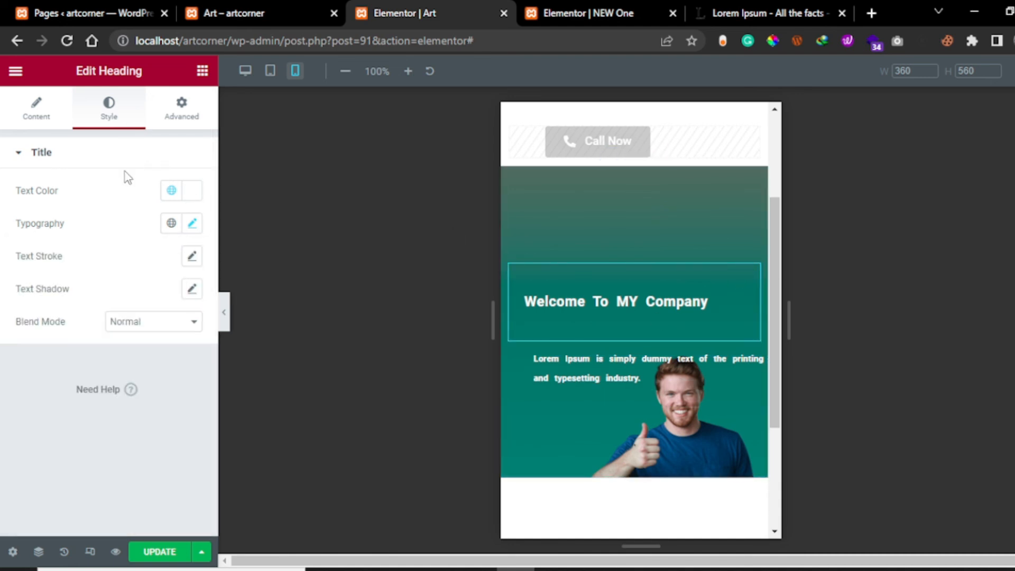
pyautogui.click(183, 117)
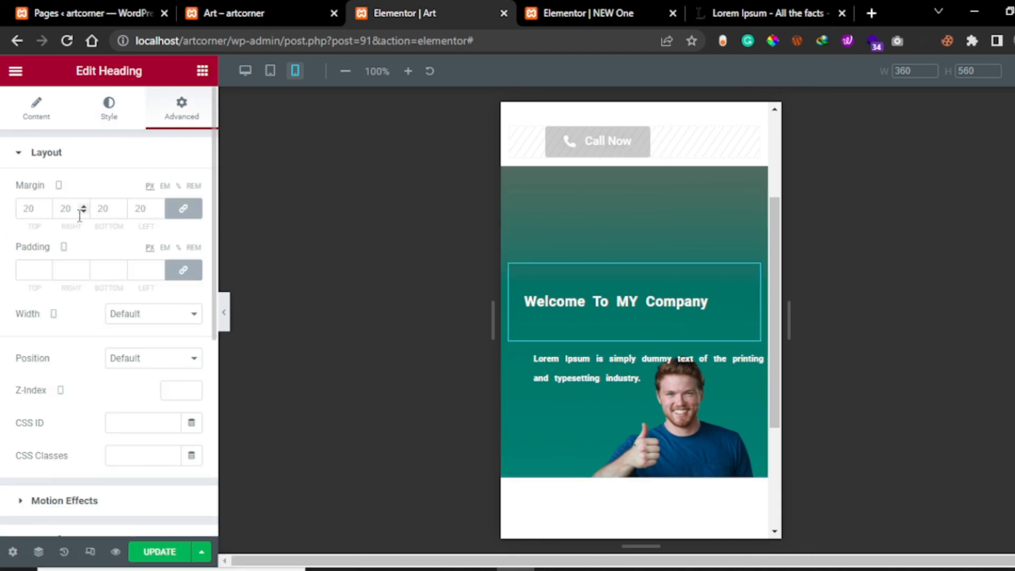
pyautogui.click(183, 208)
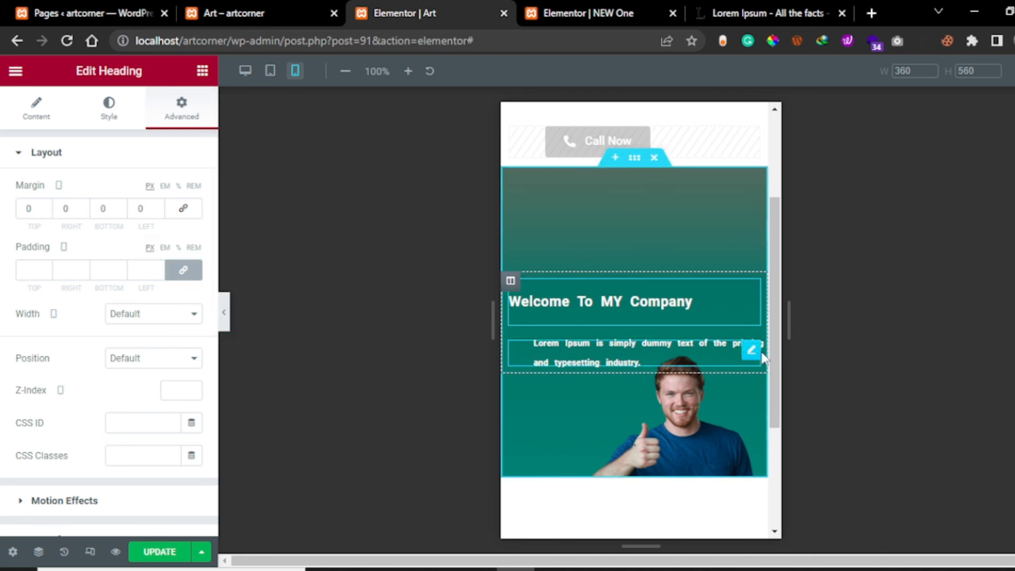
# Reduce the Lorem Ipsum text's mobile word spacing to 0.1 em.
pyautogui.click(752, 351)
pyautogui.click(191, 222)
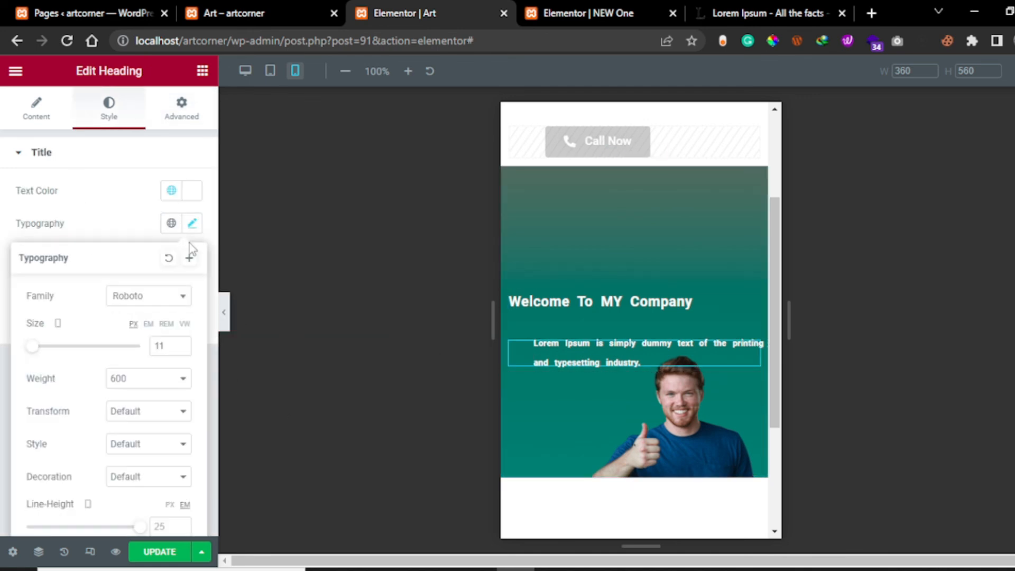
pyautogui.scroll(-2, 124, 388)
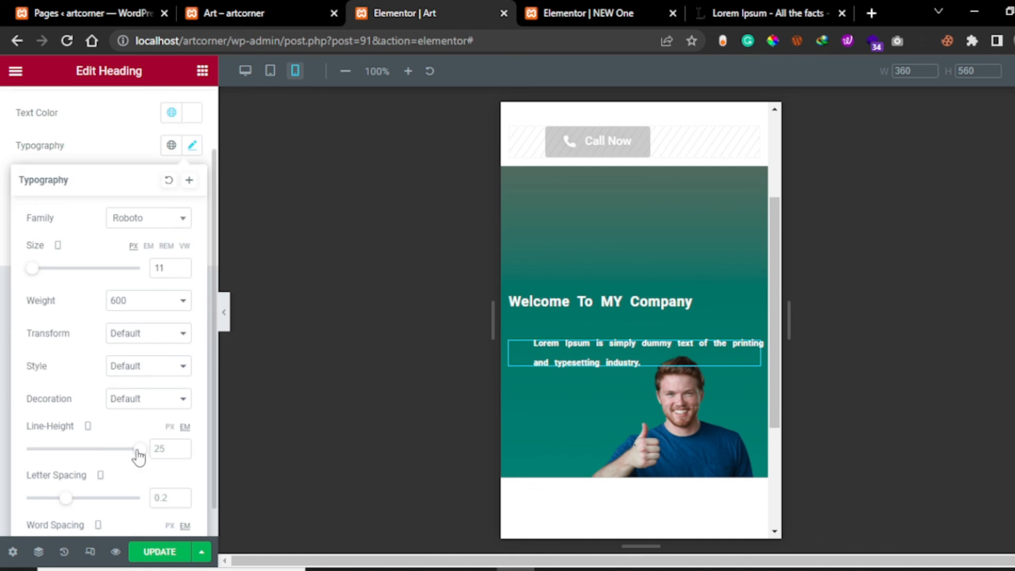
pyautogui.scroll(-1, 135, 460)
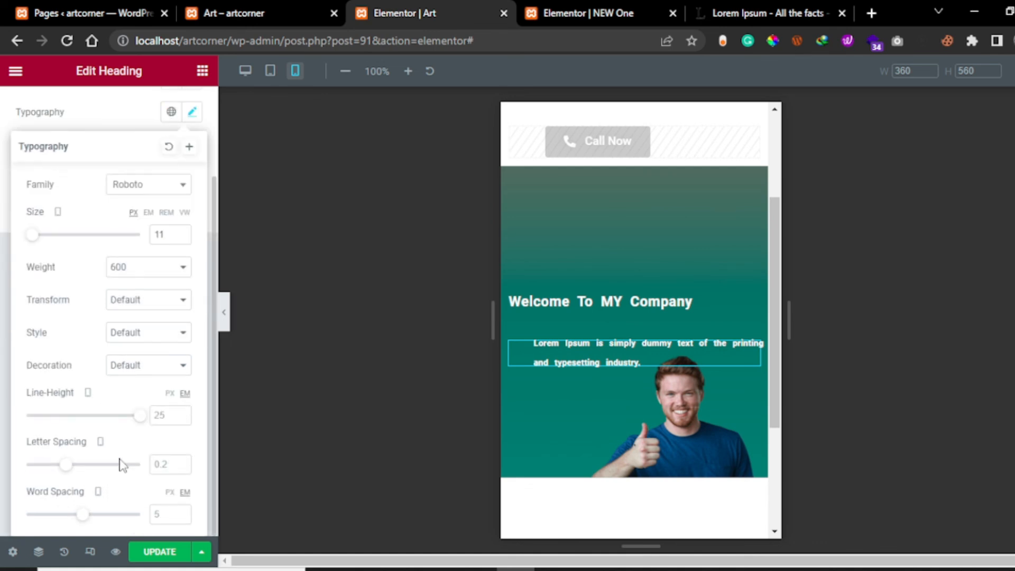
pyautogui.moveTo(82, 516); pyautogui.dragTo(24, 515)
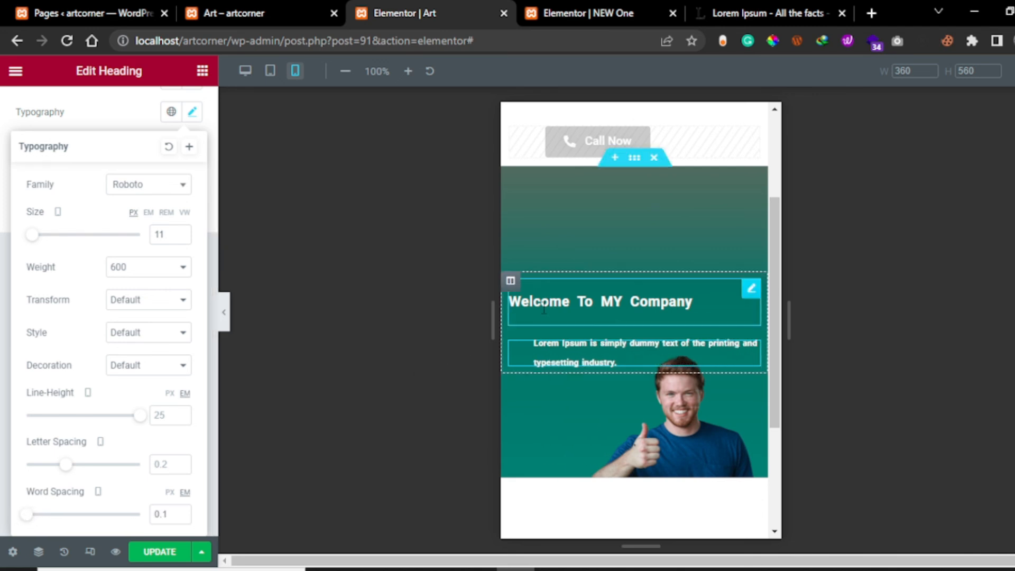
# Center-align the welcome heading in the mobile layout and preview the hero section without the editing controls.
pyautogui.click(749, 291)
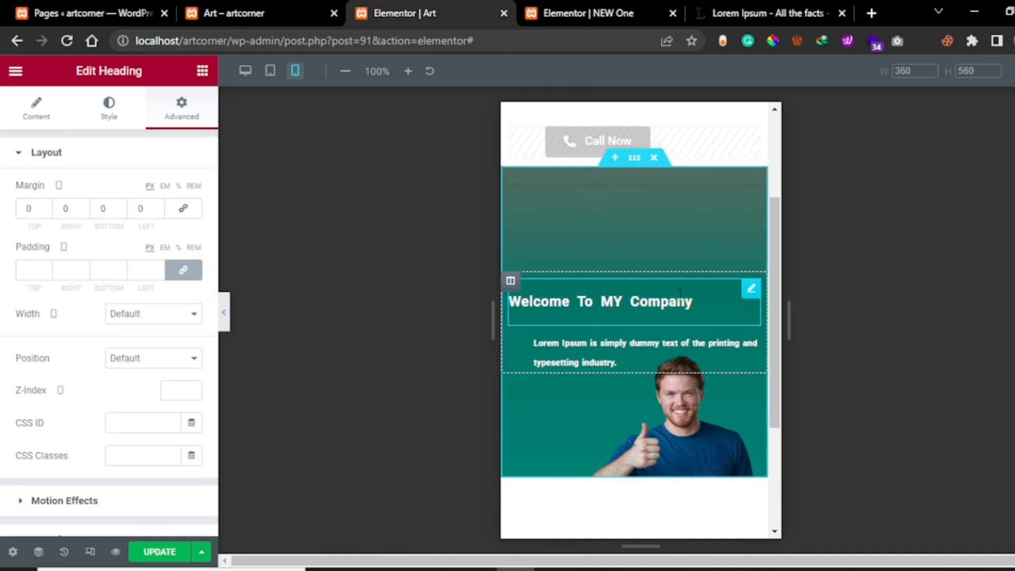
pyautogui.click(104, 122)
pyautogui.click(37, 112)
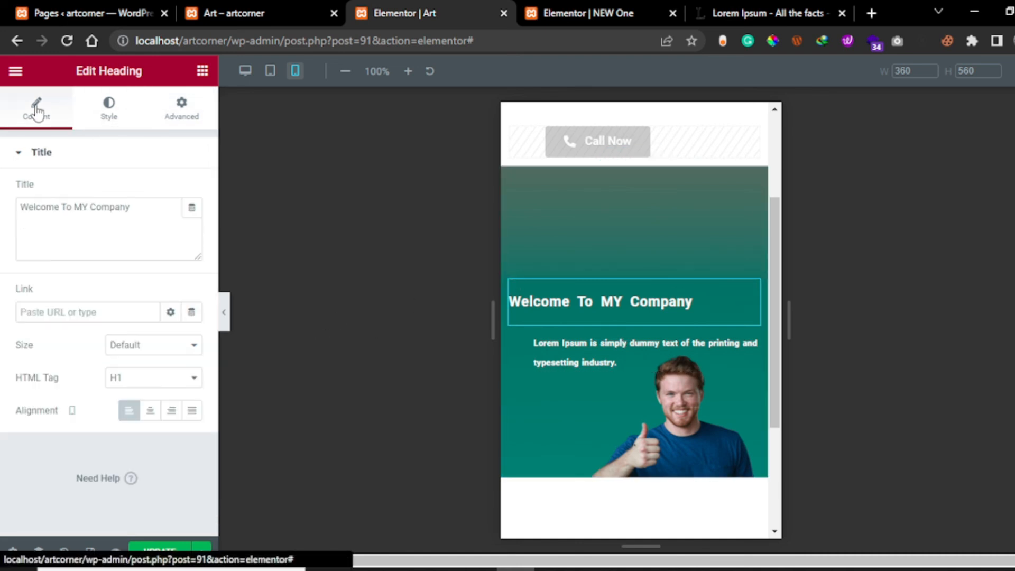
pyautogui.click(150, 412)
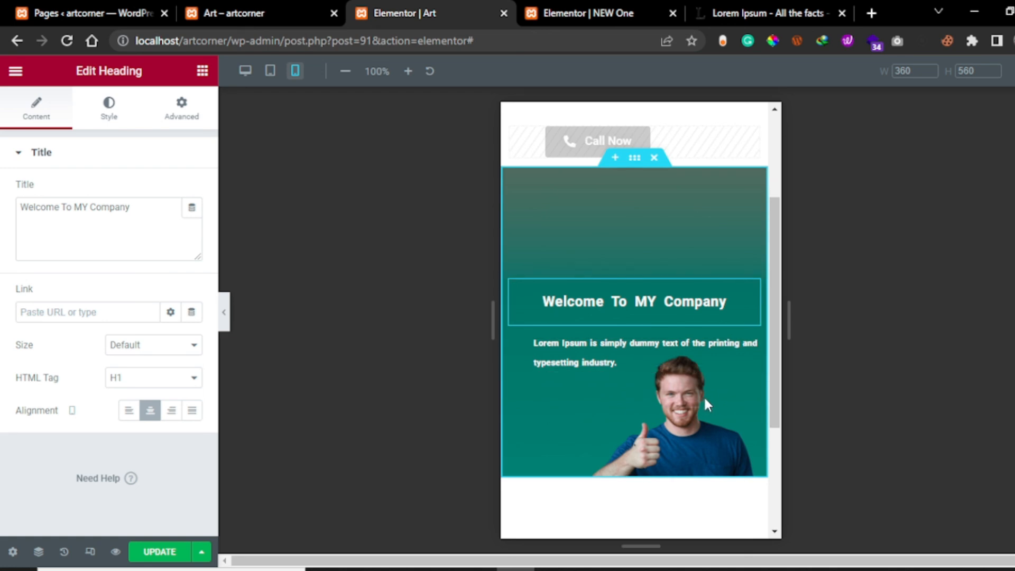
pyautogui.scroll(-2, 614, 344)
pyautogui.scroll(2, 613, 345)
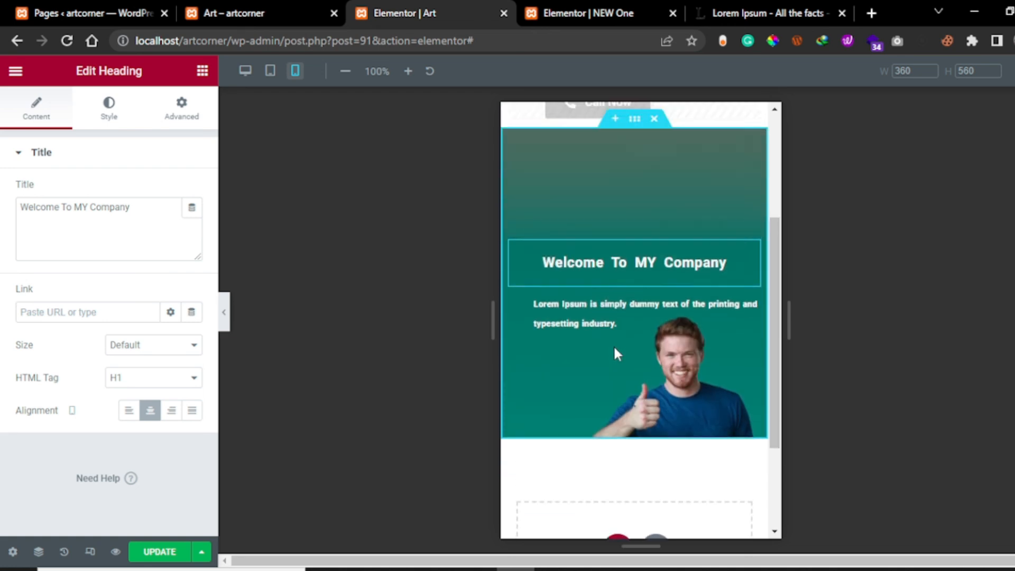
pyautogui.click(223, 313)
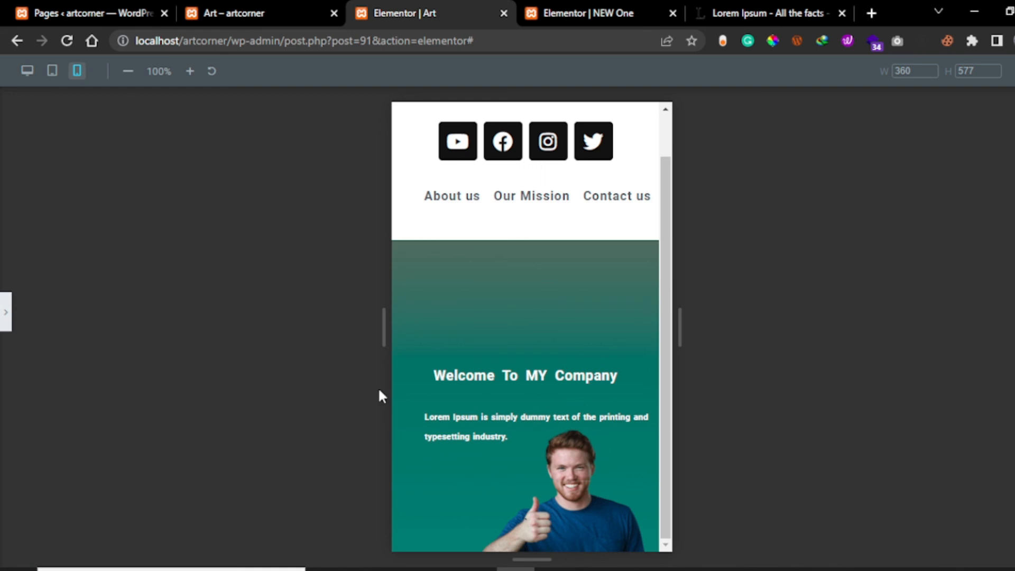
pyautogui.click(5, 311)
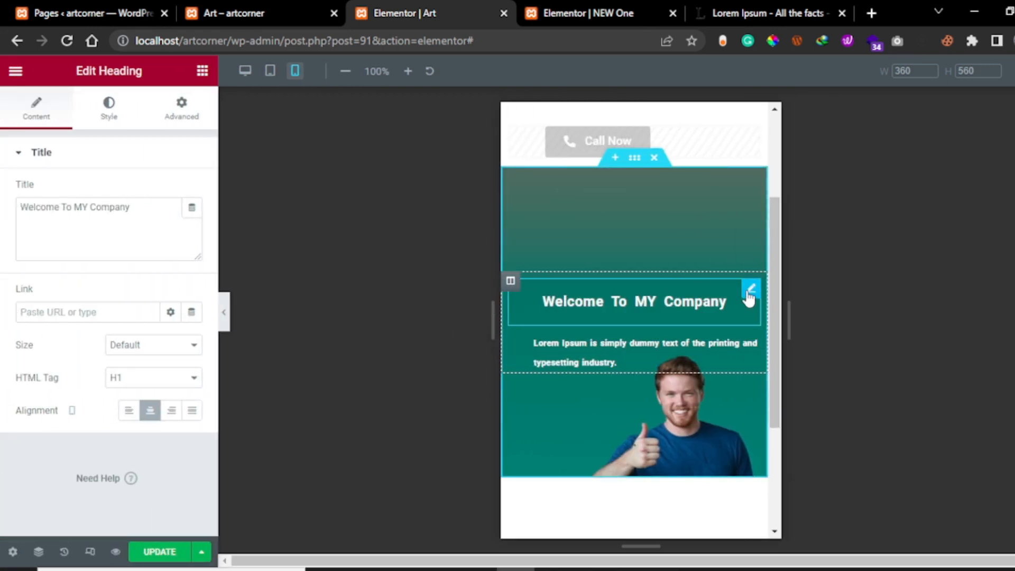
# Try a mobile minimum height of 300 px for the hero section and return it to 400 px.
pyautogui.click(634, 157)
pyautogui.scroll(-2, 90, 291)
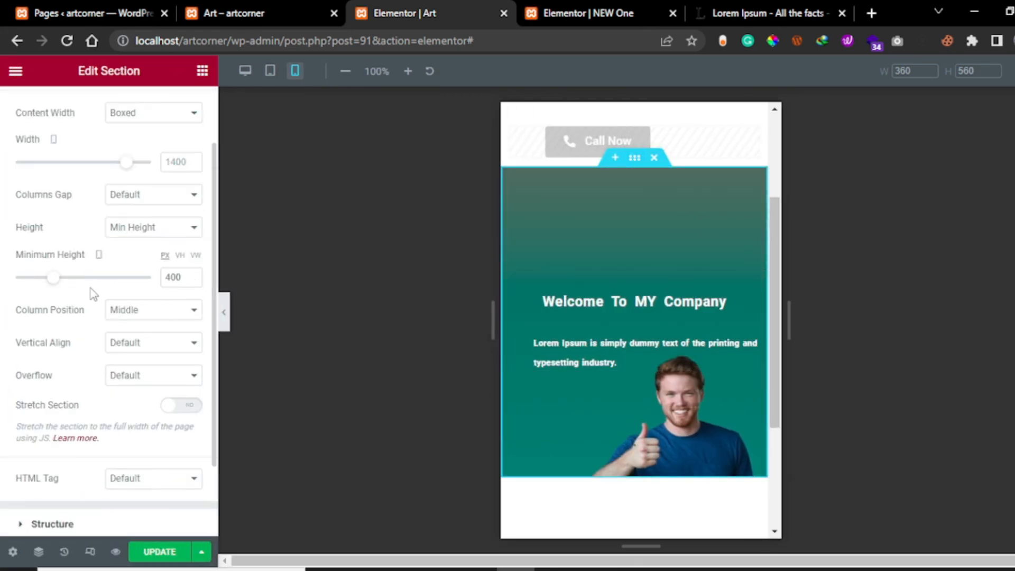
pyautogui.moveTo(172, 275); pyautogui.dragTo(151, 280)
pyautogui.write('3')
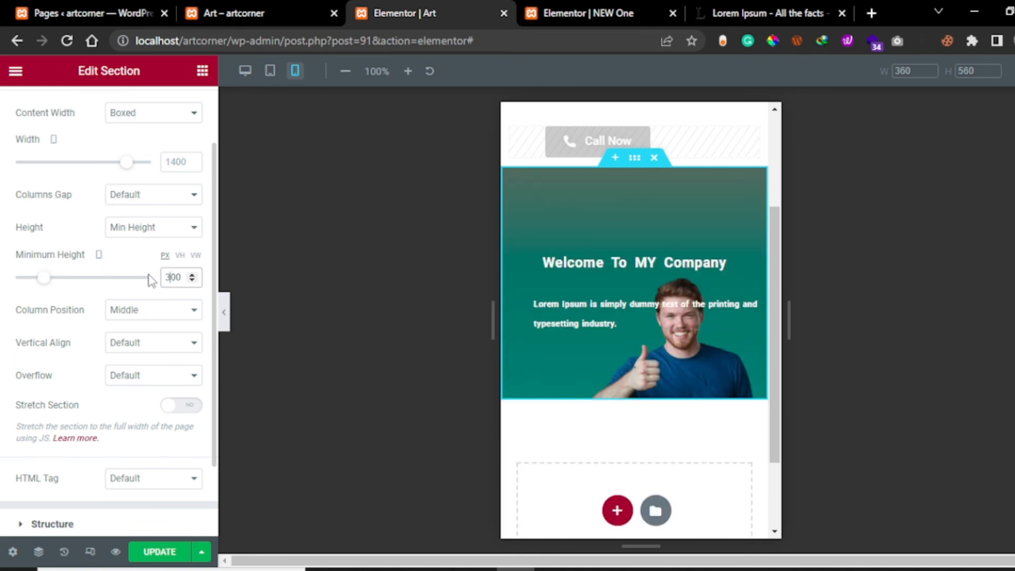
pyautogui.press('BackSpace')
pyautogui.write('4')
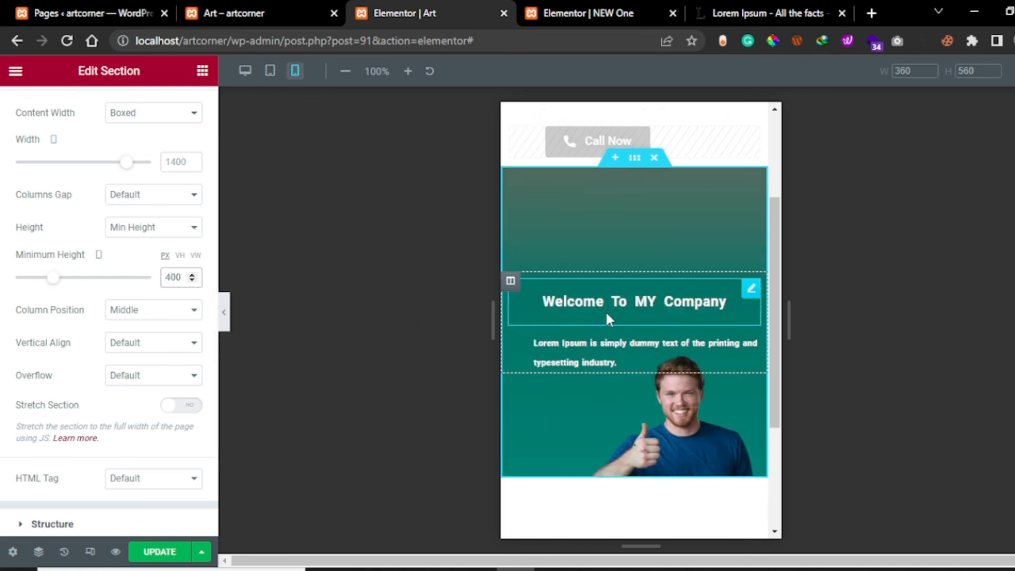
# Try linked mobile margins of 50 px on the hero section's column and clear them again.
pyautogui.click(751, 290)
pyautogui.click(511, 281)
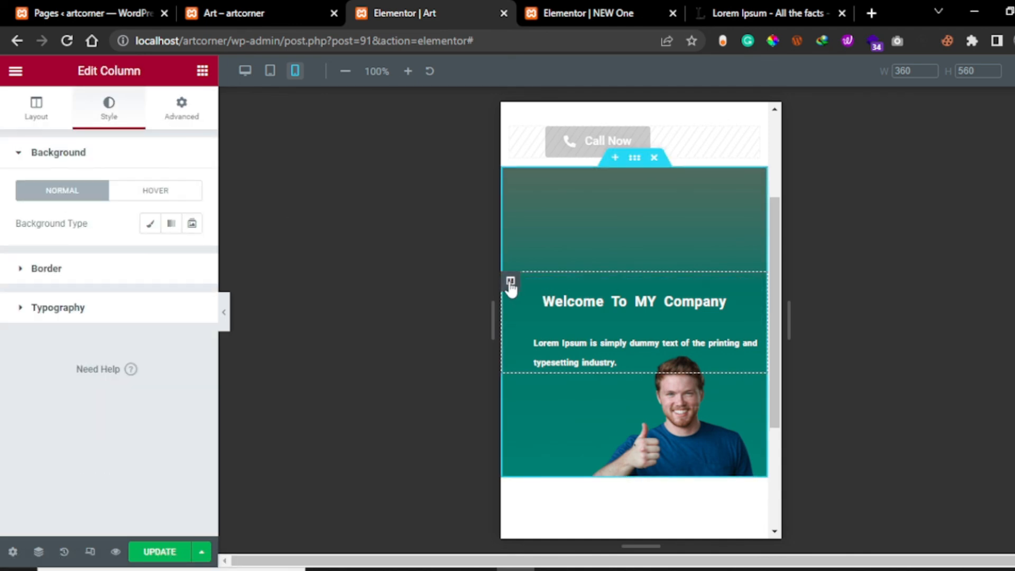
pyautogui.click(751, 290)
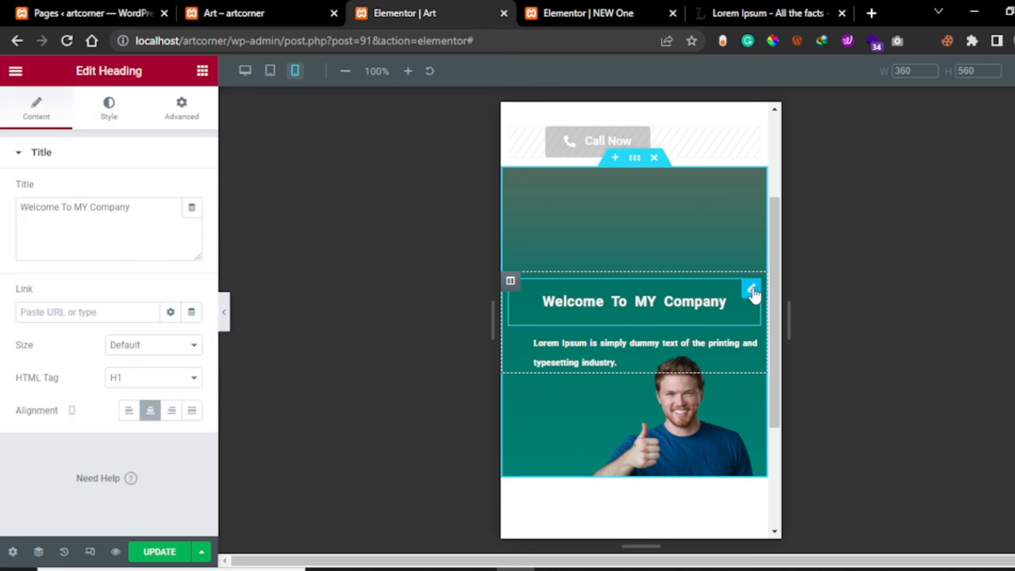
pyautogui.click(511, 282)
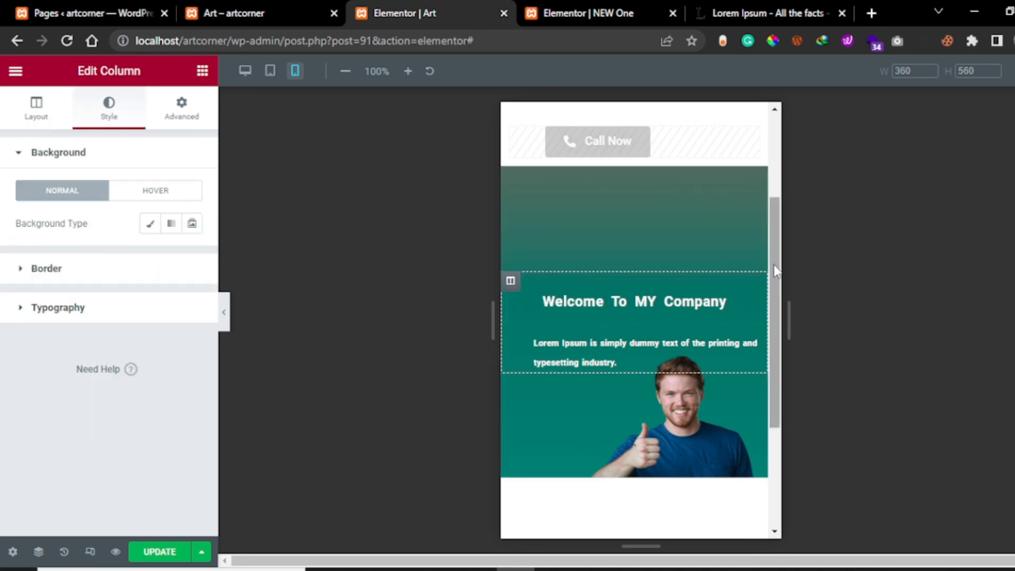
pyautogui.click(195, 131)
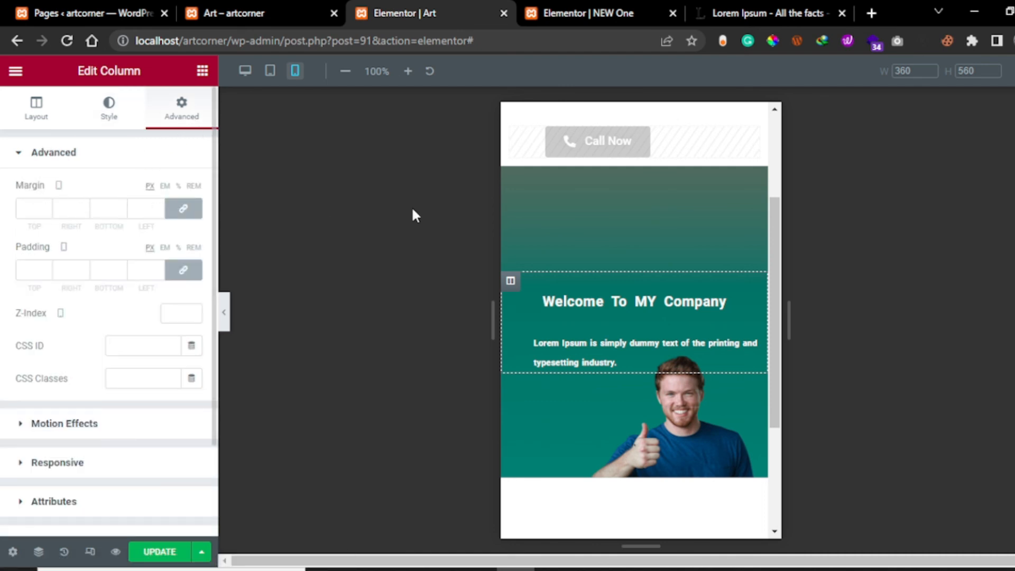
pyautogui.click(74, 205)
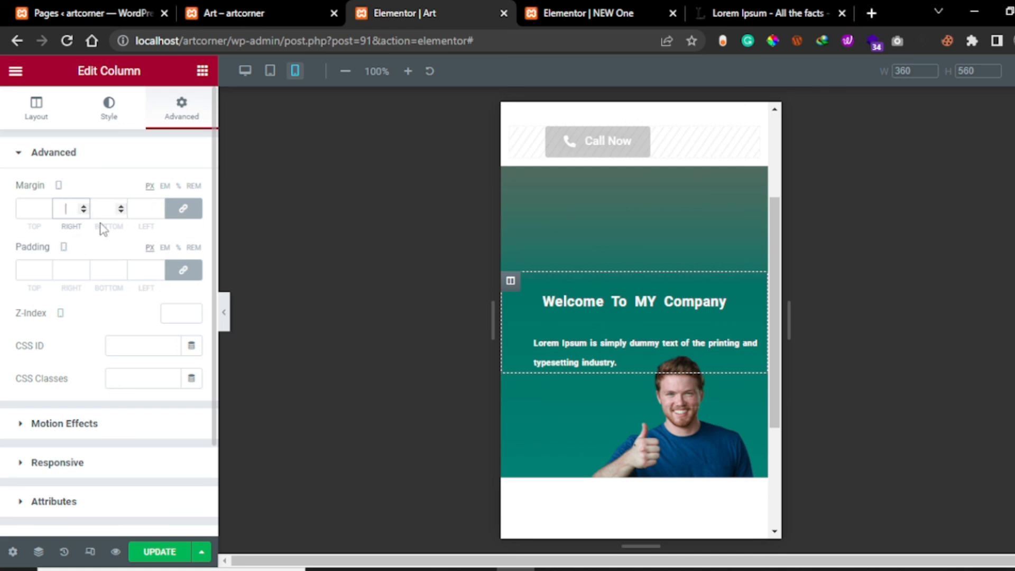
pyautogui.click(104, 210)
pyautogui.write('50')
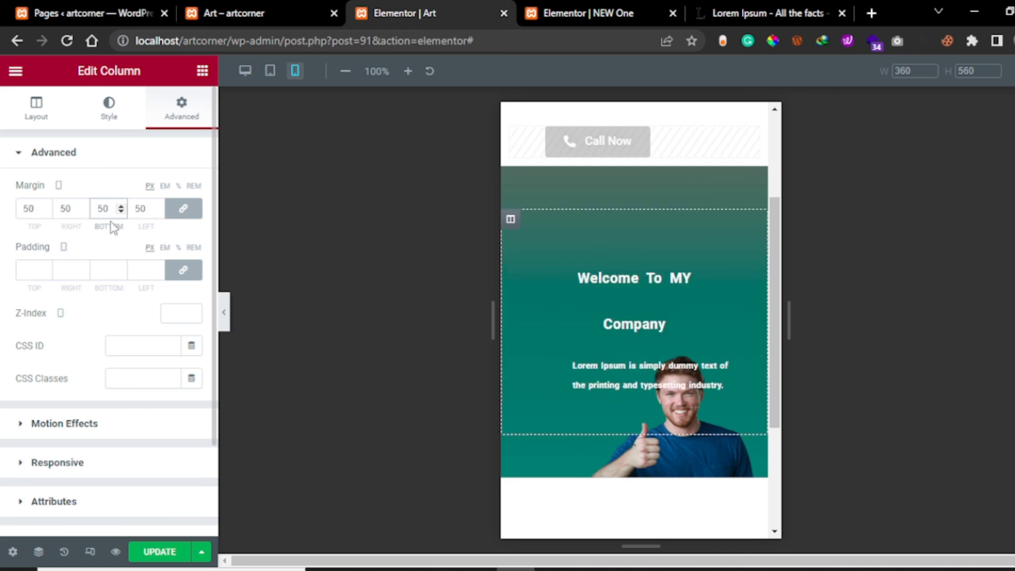
pyautogui.press('BackSpace')
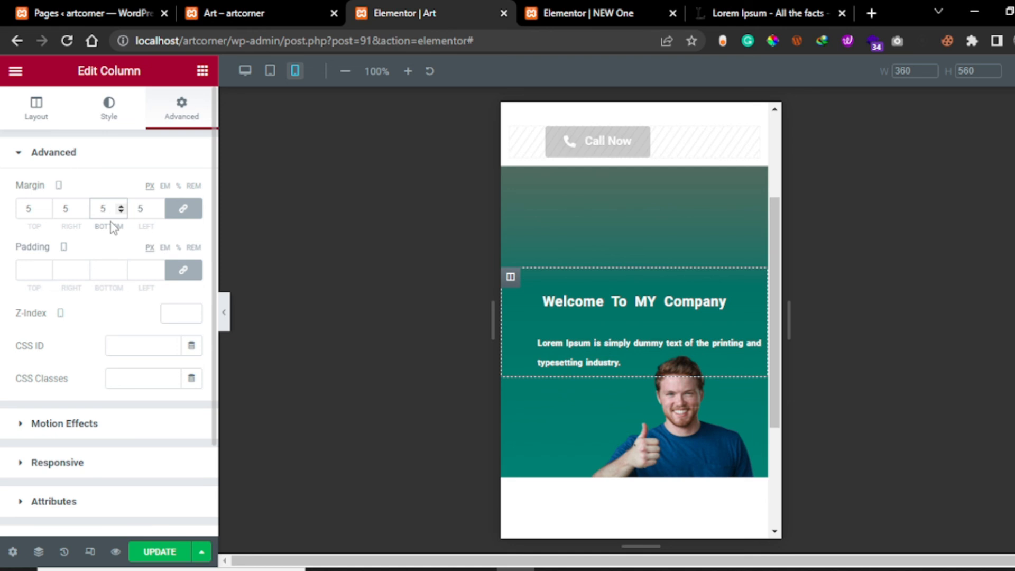
pyautogui.write('0')
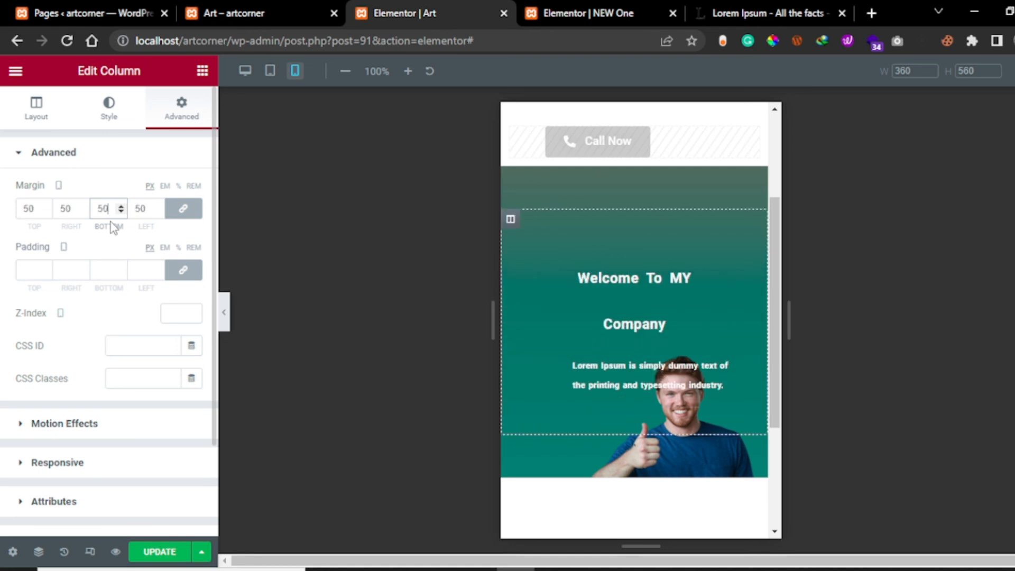
pyautogui.press('BackSpace')
pyautogui.press('BackSpace')
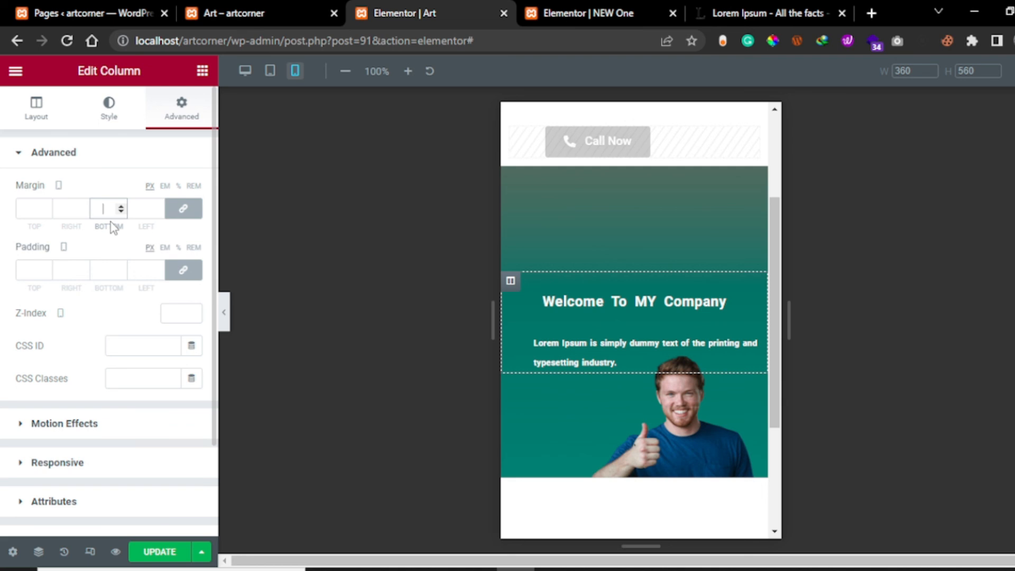
# Try negative linked mobile margins of -12 px and -6 px on the hero section's column.
pyautogui.click(45, 212)
pyautogui.doubleClick(45, 214)
pyautogui.tripleClick(45, 214)
pyautogui.tripleClick(45, 213)
pyautogui.tripleClick(45, 214)
pyautogui.click(44, 214)
pyautogui.click(44, 214)
pyautogui.click(44, 214)
pyautogui.click(44, 214)
pyautogui.click(44, 213)
pyautogui.click(44, 214)
pyautogui.click(45, 204)
pyautogui.click(46, 205)
pyautogui.click(46, 204)
pyautogui.click(45, 204)
pyautogui.click(45, 203)
pyautogui.click(45, 203)
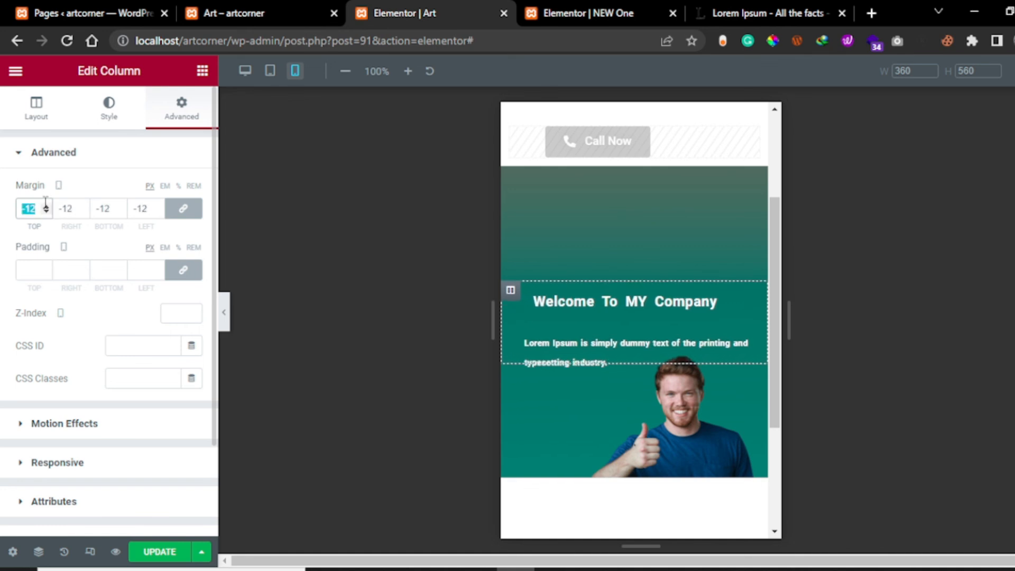
pyautogui.click(47, 205)
pyautogui.click(46, 205)
pyautogui.click(46, 205)
pyautogui.click(47, 205)
pyautogui.click(47, 206)
pyautogui.click(46, 205)
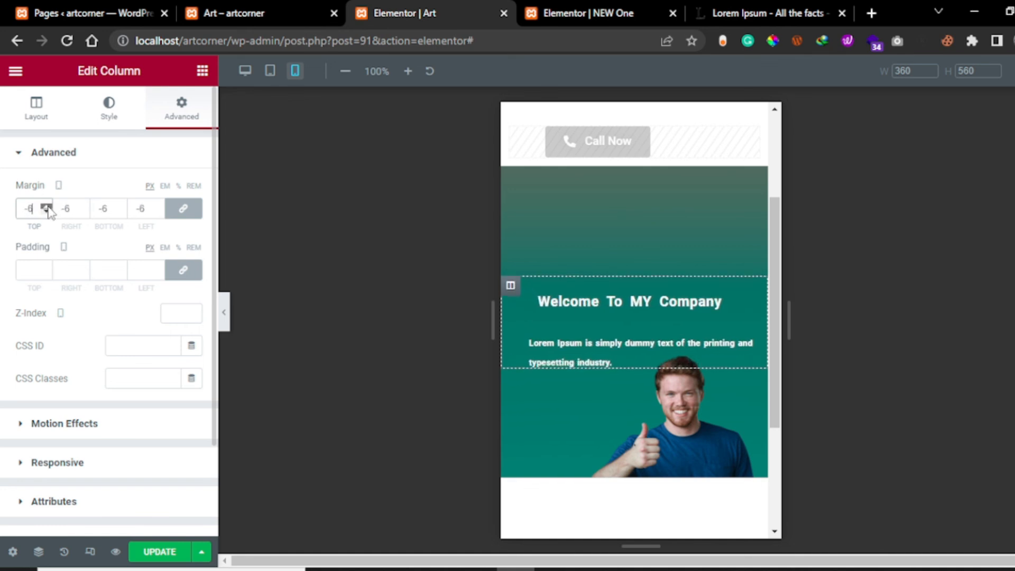
pyautogui.hotkey('ctrl', 'z')
pyautogui.hotkey('ctrl', 'z')
pyautogui.hotkey('ctrl', 'z')
pyautogui.hotkey('ctrl', 'z')
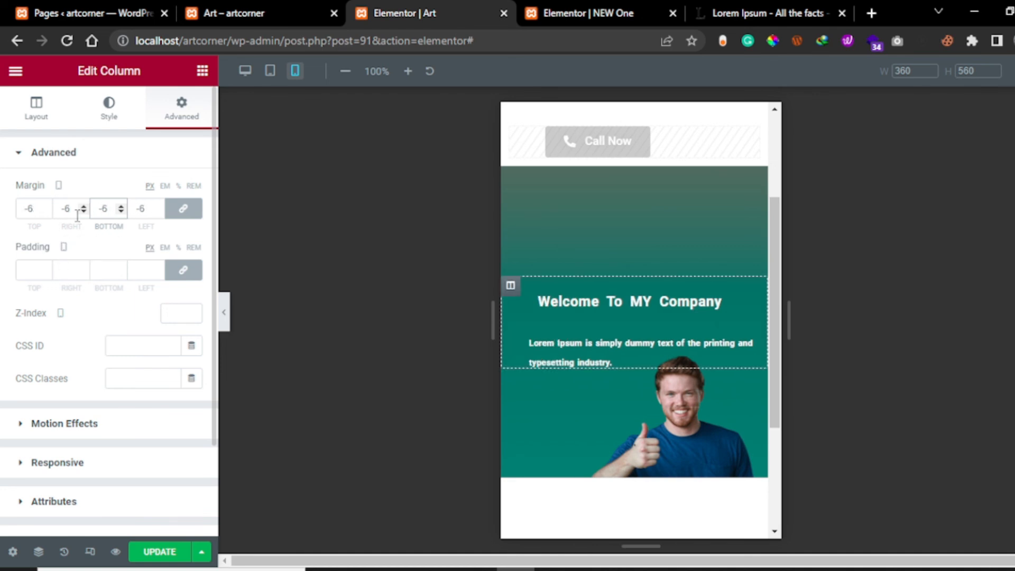
# Set all four linked mobile margins of the hero section's column to 6 px.
pyautogui.click(121, 206)
pyautogui.click(121, 206)
pyautogui.click(121, 206)
pyautogui.click(121, 206)
pyautogui.click(121, 206)
pyautogui.click(121, 206)
pyautogui.click(121, 206)
pyautogui.click(122, 206)
pyautogui.click(121, 207)
pyautogui.click(121, 206)
pyautogui.click(121, 207)
pyautogui.click(121, 207)
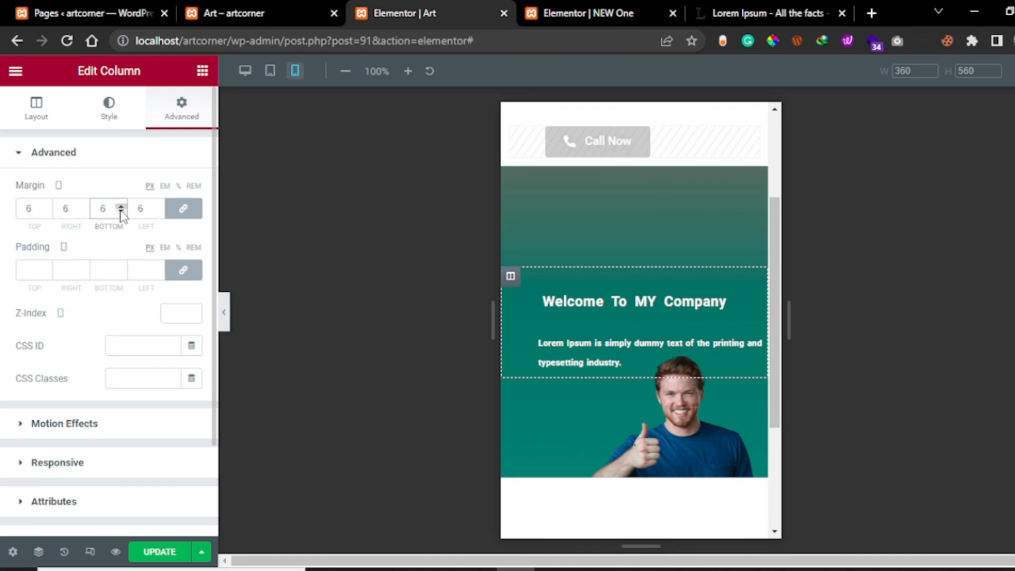
# Set all four linked mobile paddings of the hero section's column to 10 px.
pyautogui.click(120, 273)
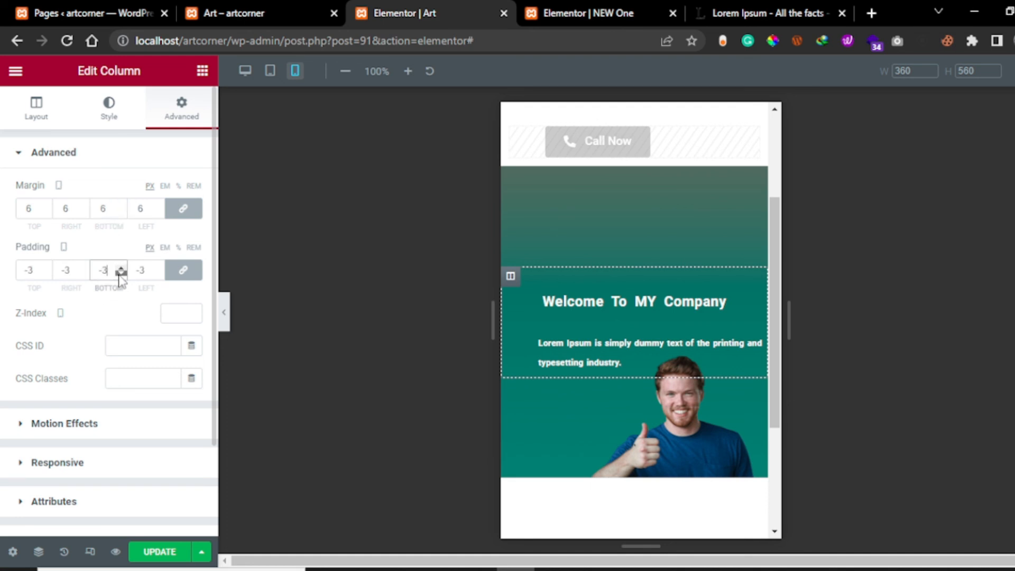
pyautogui.click(122, 269)
pyautogui.click(122, 269)
pyautogui.click(121, 269)
pyautogui.click(121, 269)
pyautogui.click(121, 269)
pyautogui.click(121, 269)
pyautogui.click(121, 269)
pyautogui.click(121, 269)
pyautogui.click(121, 269)
pyautogui.scroll(-2, 124, 374)
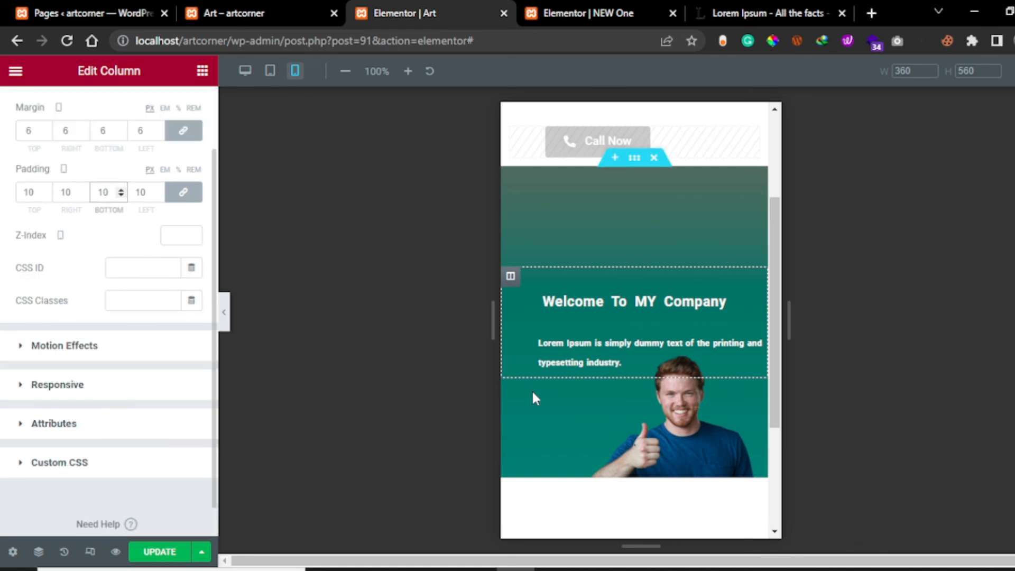
# Hide the Lorem Ipsum text on mobile devices and preview the resulting mobile hero section.
pyautogui.scroll(2, 533, 397)
pyautogui.click(120, 425)
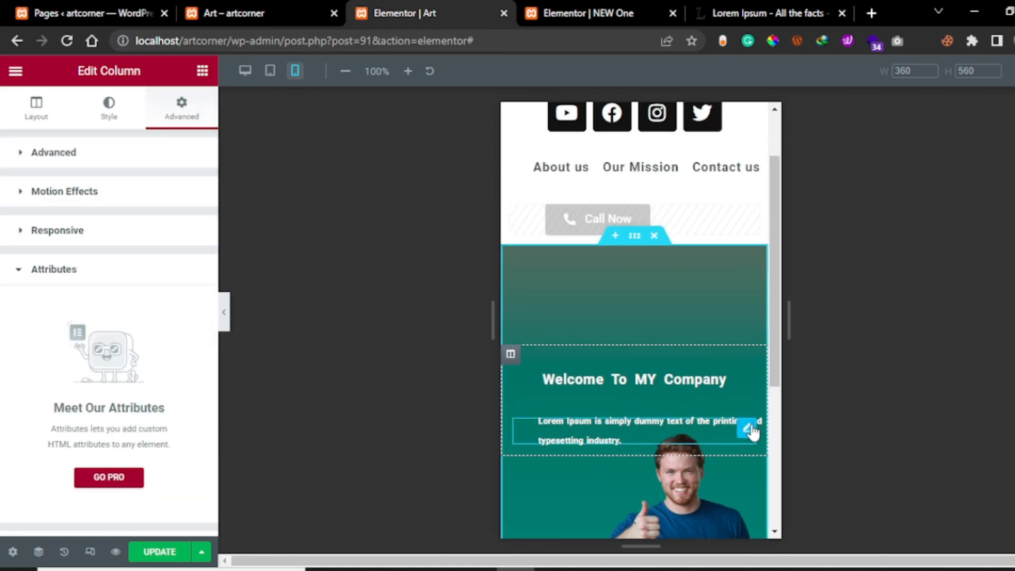
pyautogui.click(747, 429)
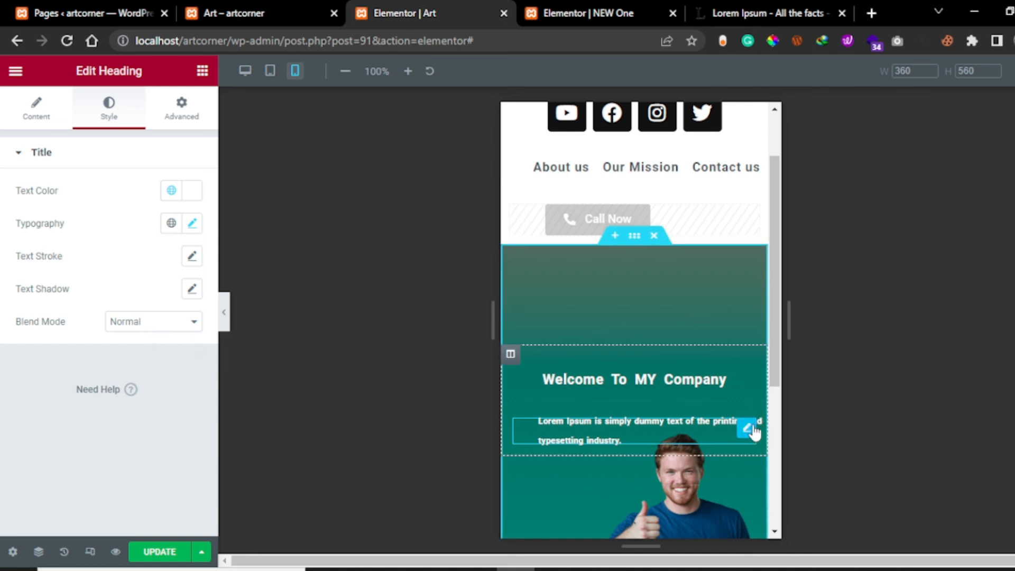
pyautogui.click(181, 110)
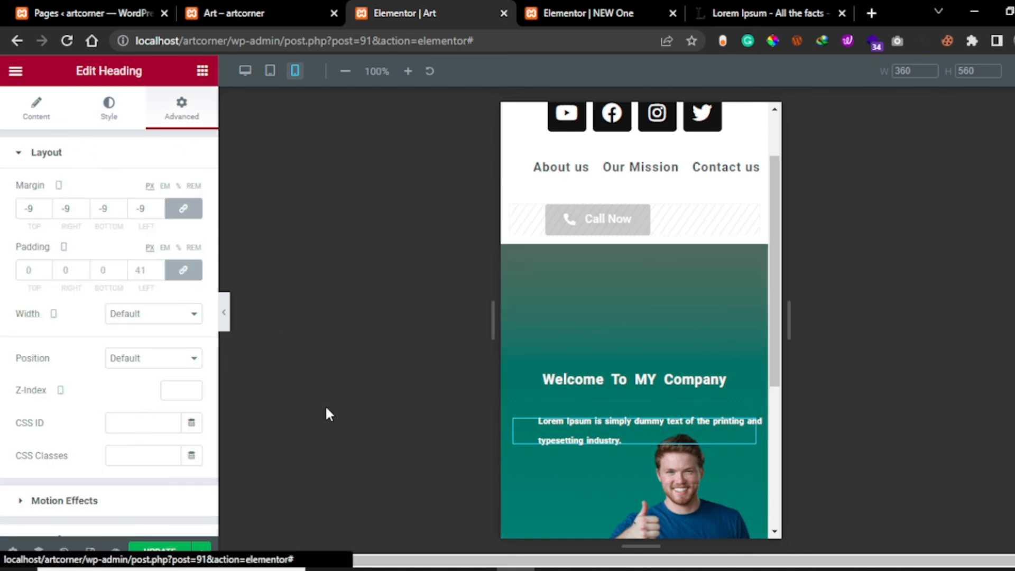
pyautogui.scroll(-5, 108, 452)
pyautogui.click(102, 458)
pyautogui.scroll(-3, 116, 450)
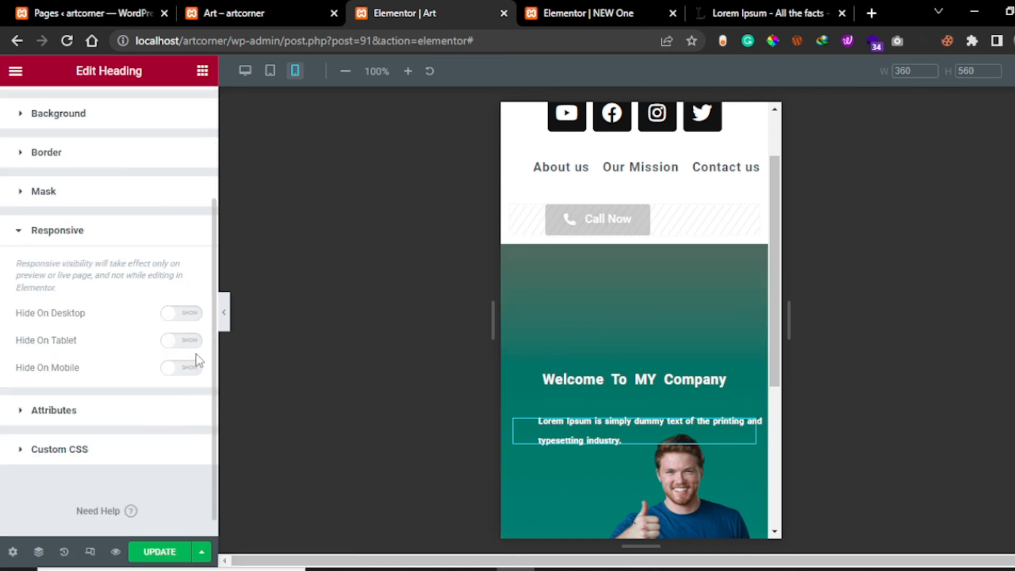
pyautogui.click(182, 367)
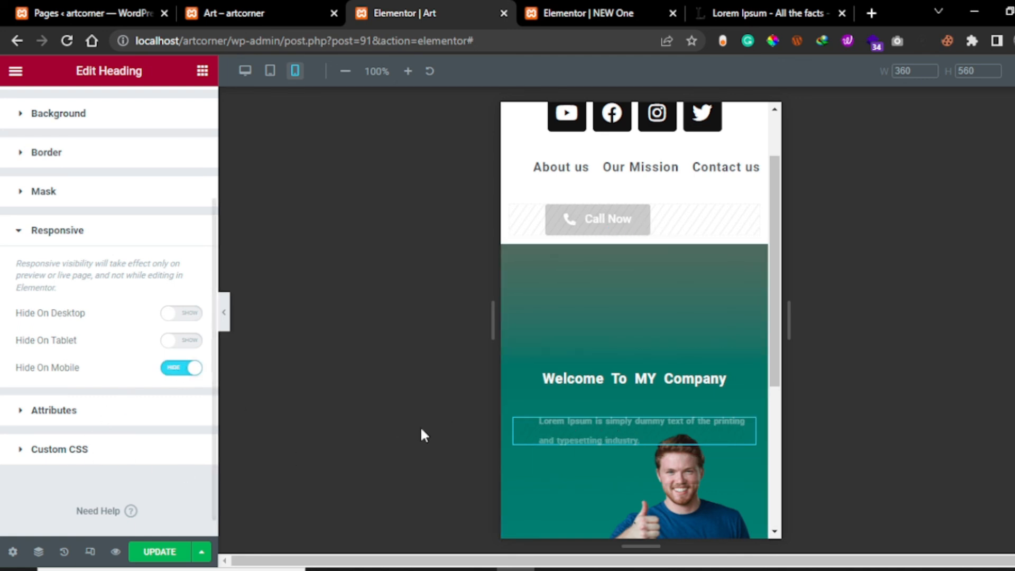
pyautogui.scroll(-4, 595, 407)
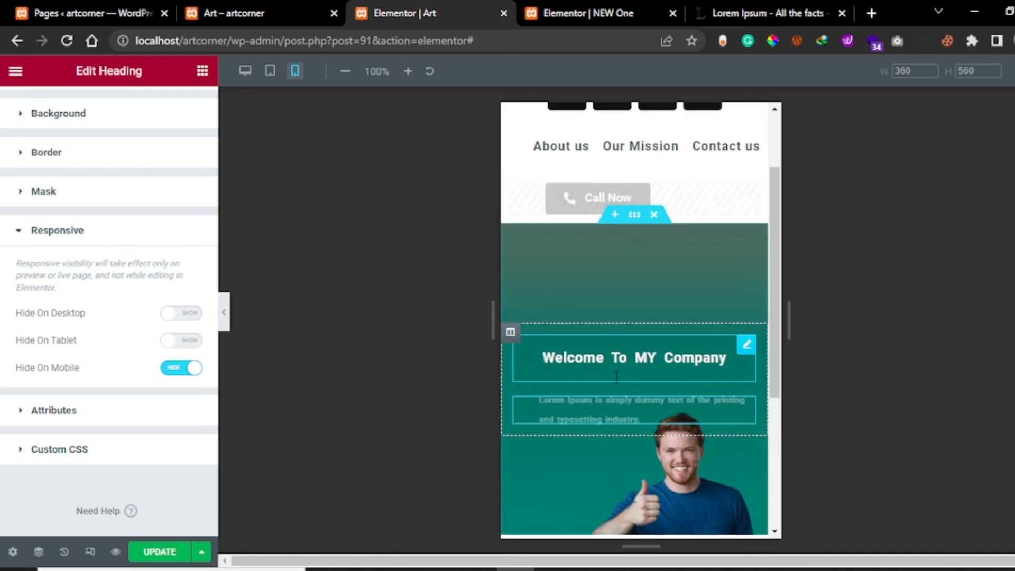
pyautogui.click(225, 314)
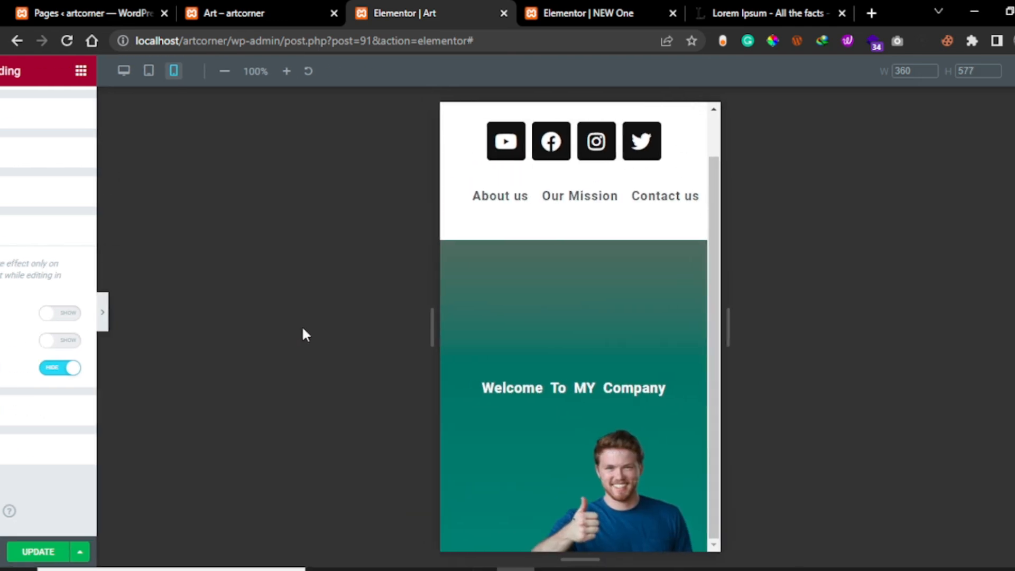
# Examine the page's header and hero section in the desktop, tablet and mobile previews to compare their responsive layouts.
pyautogui.click(27, 70)
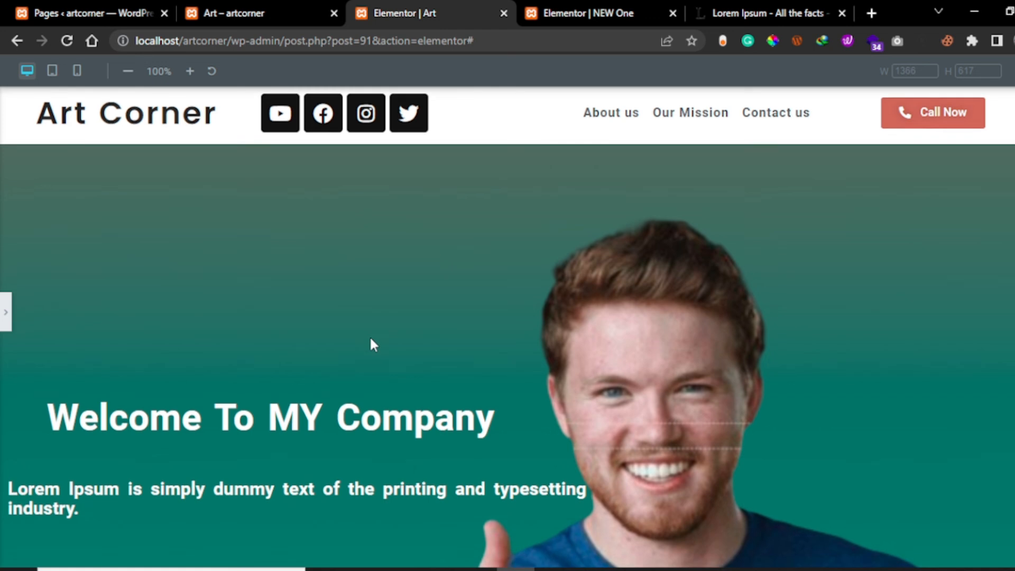
pyautogui.scroll(-3, 372, 348)
pyautogui.scroll(3, 370, 346)
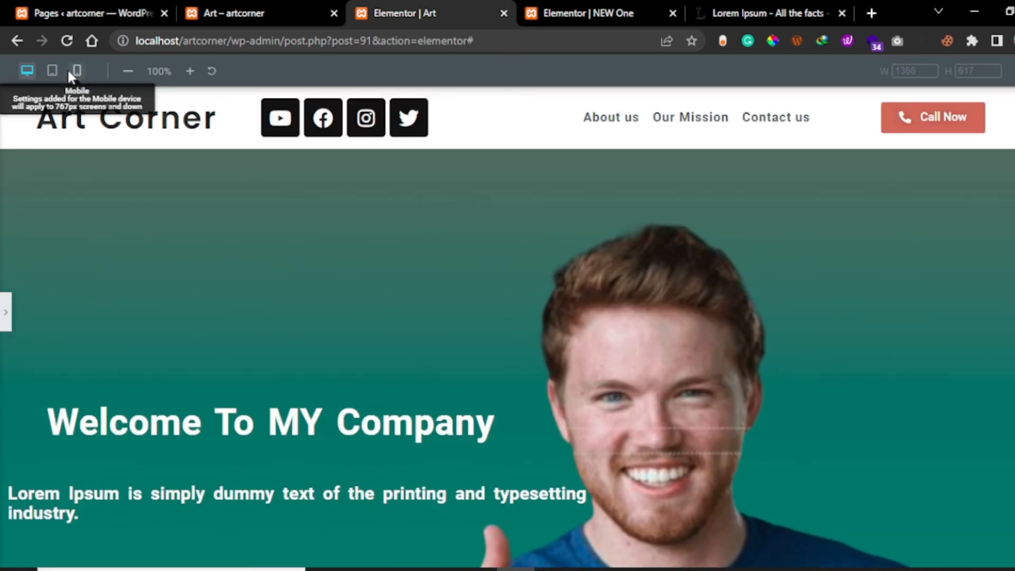
pyautogui.click(52, 71)
pyautogui.scroll(-3, 331, 264)
pyautogui.scroll(-2, 334, 285)
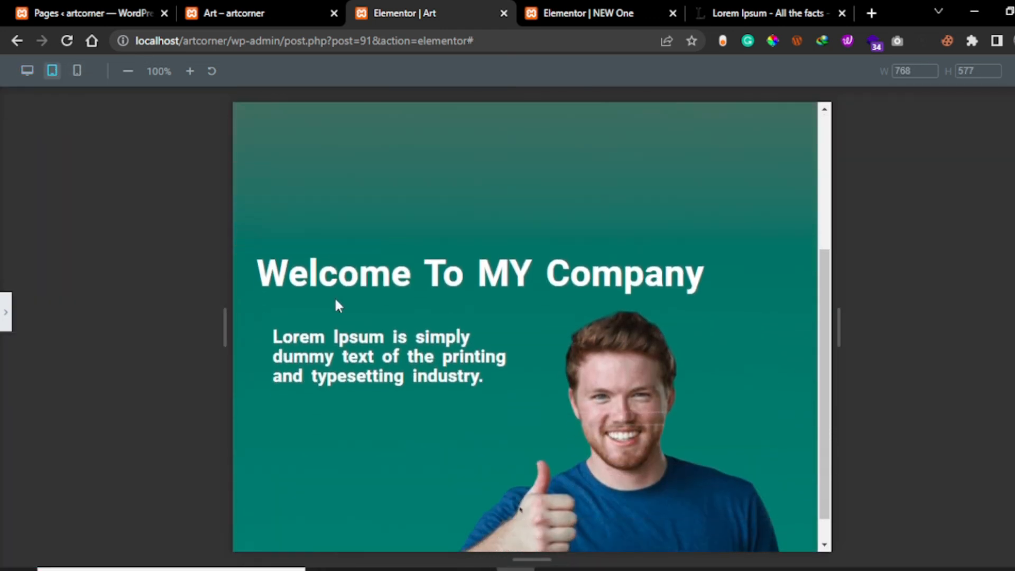
pyautogui.scroll(5, 338, 317)
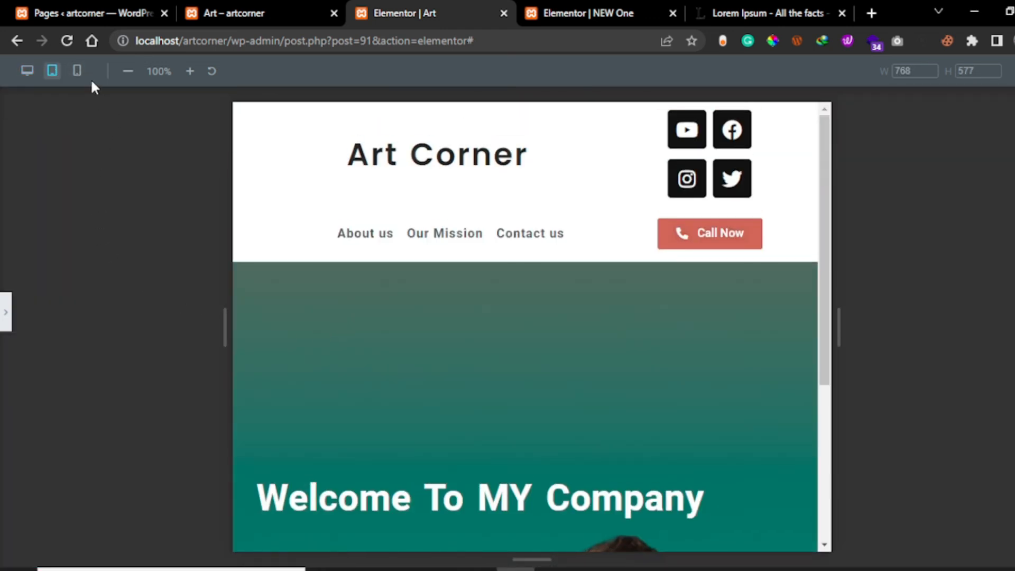
pyautogui.click(77, 70)
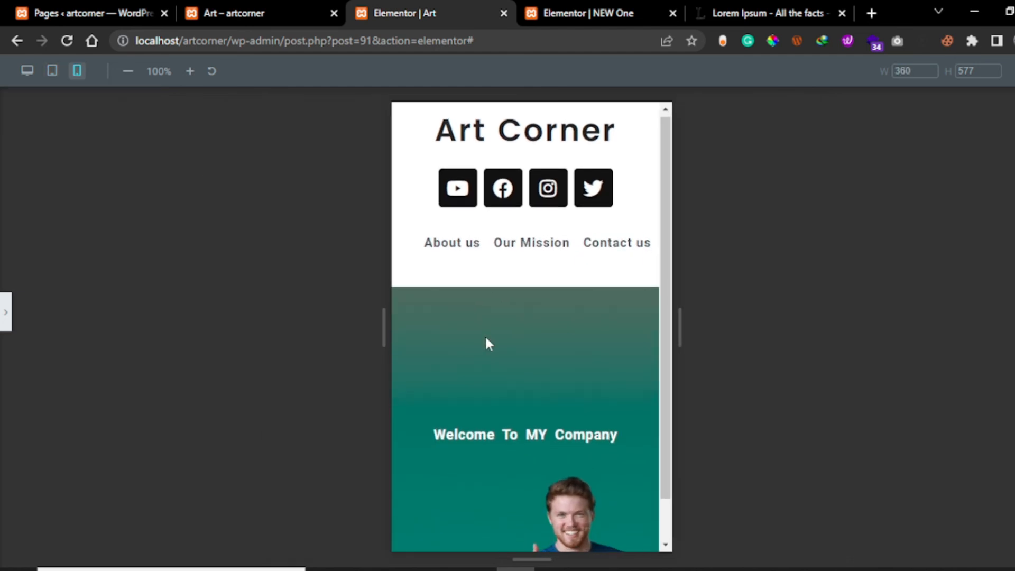
pyautogui.scroll(-1, 487, 343)
pyautogui.scroll(1, 485, 352)
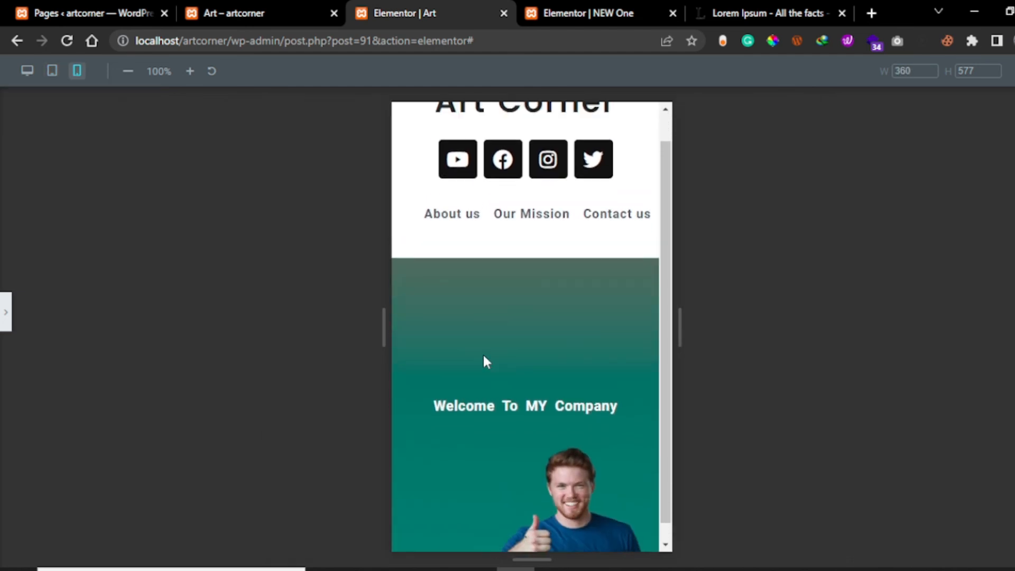